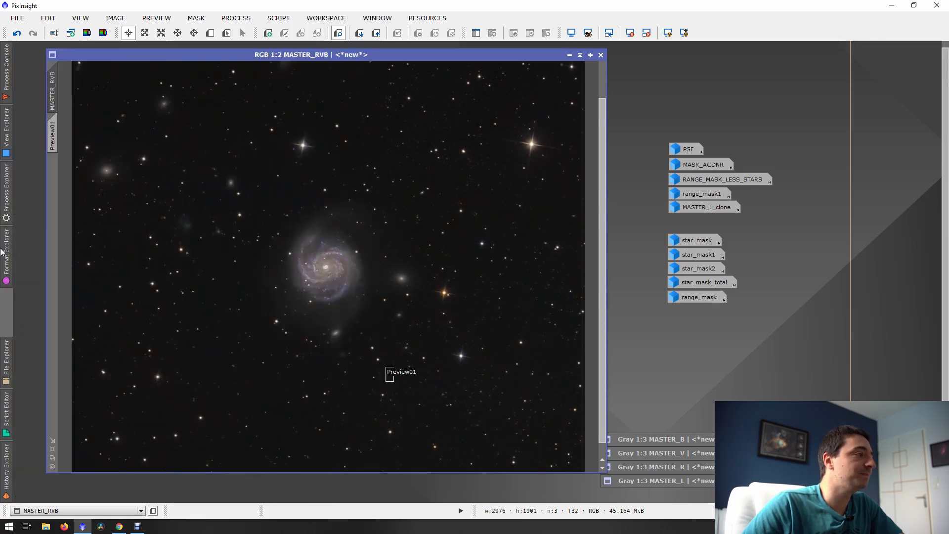
# Step: Open the RAW format preferences from the Format Explorer, review the output, interpolation and white balance options, and accept them
pyautogui.moveTo(4, 252)
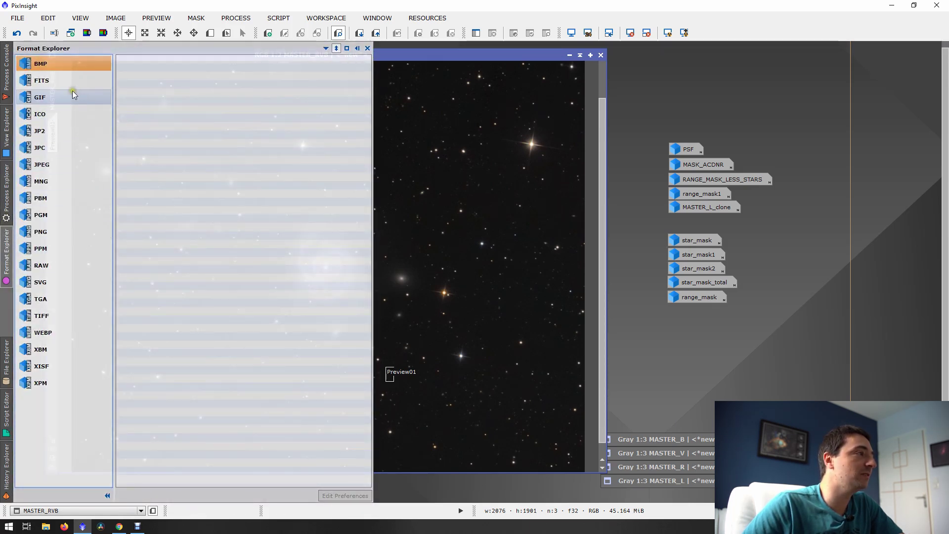
pyautogui.doubleClick(50, 266)
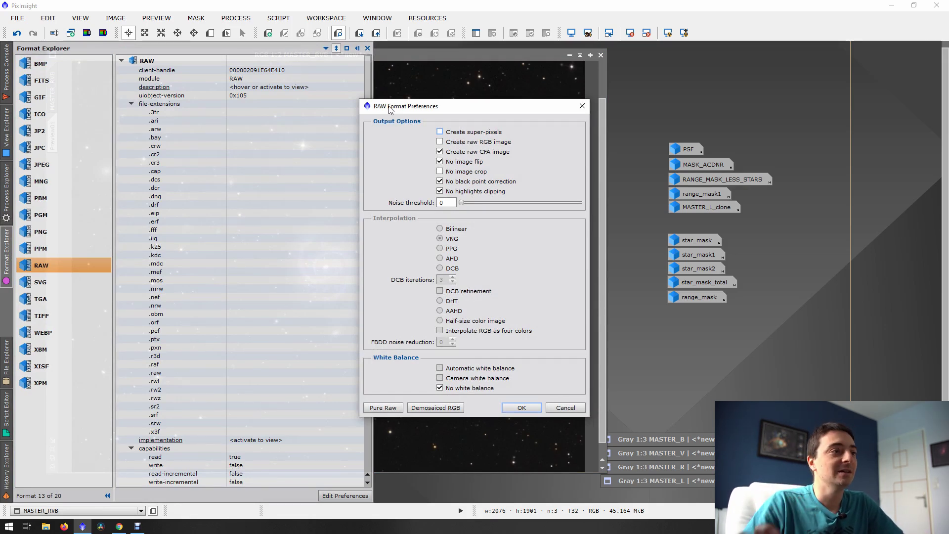
pyautogui.moveTo(464, 105); pyautogui.dragTo(445, 108)
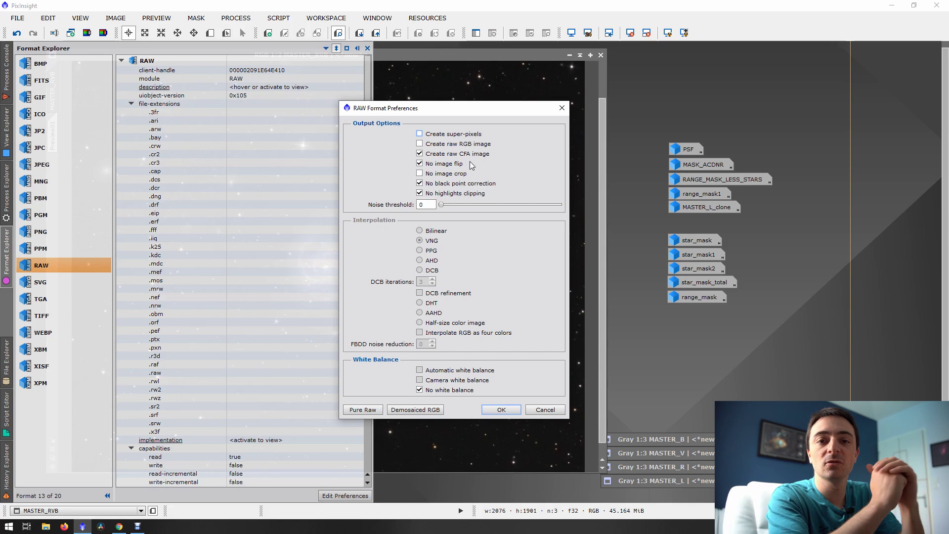
pyautogui.moveTo(426, 107); pyautogui.dragTo(445, 106)
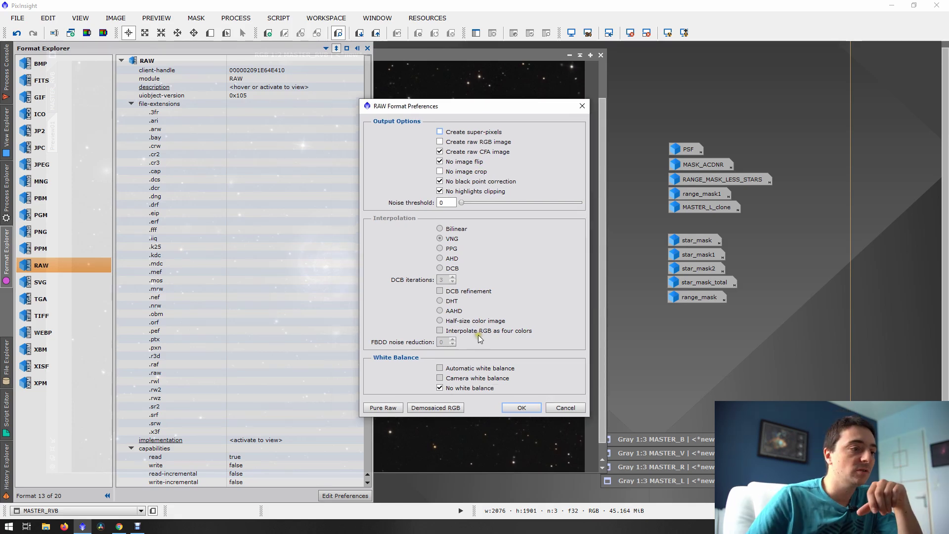
pyautogui.click(522, 408)
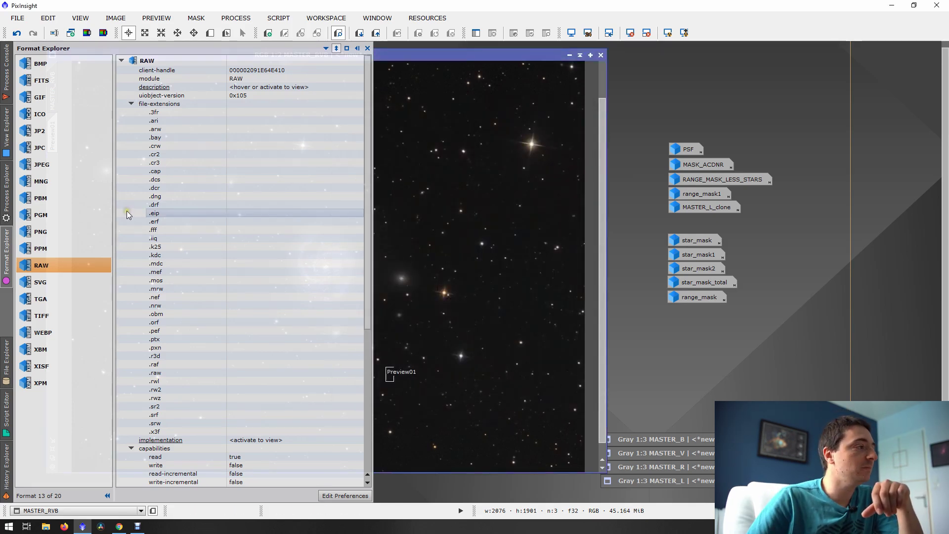
pyautogui.click(44, 315)
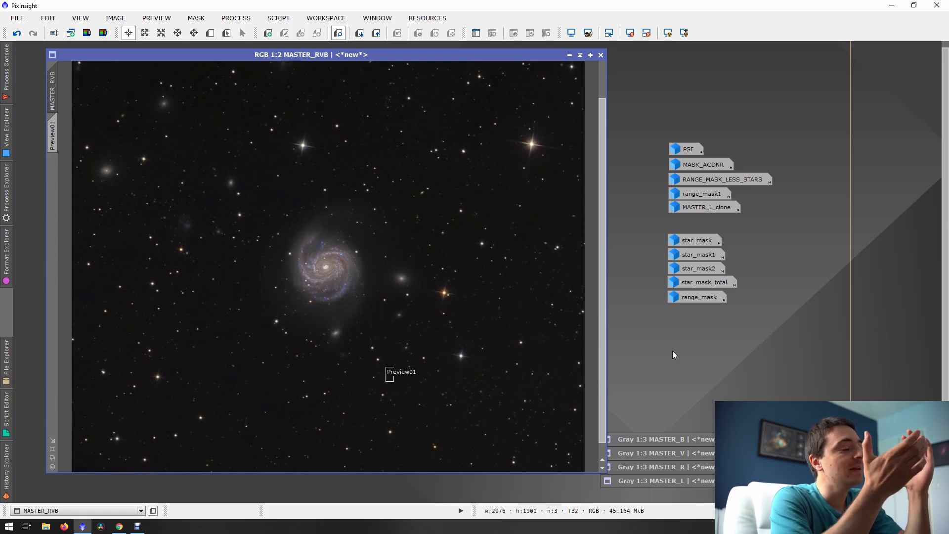
# Step: Minimize the MASTER_RVB image window and look through the process categories in the Process Explorer
pyautogui.click(582, 55)
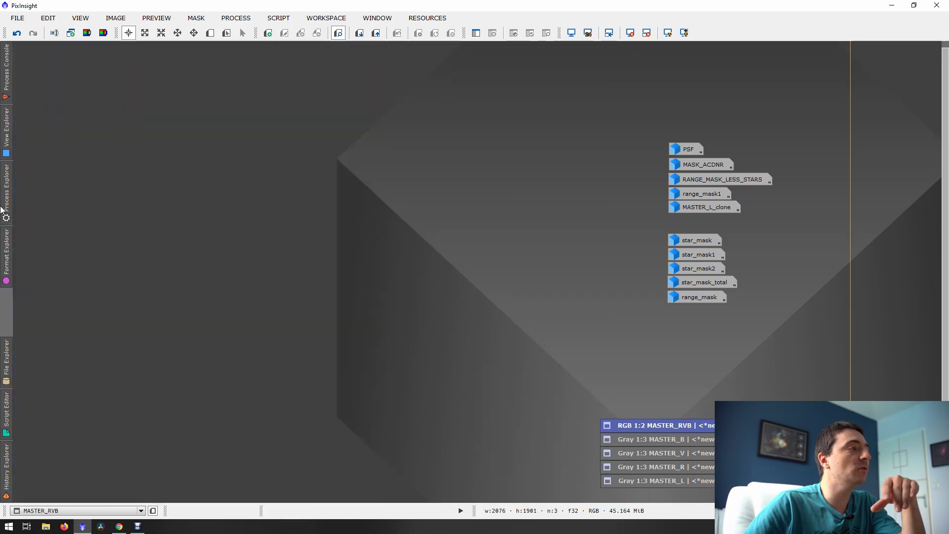
pyautogui.moveTo(3, 210)
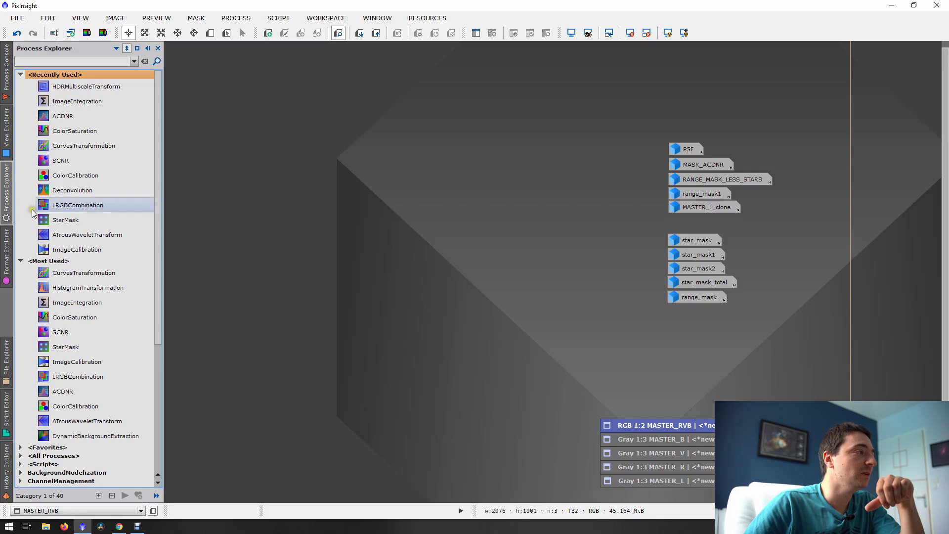
pyautogui.scroll(-5, 32, 210)
pyautogui.scroll(5, 32, 208)
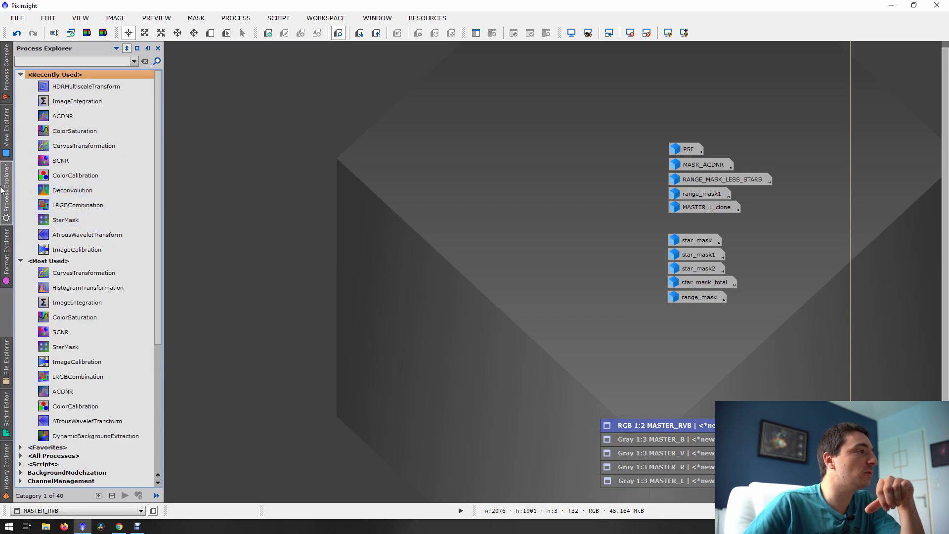
# Step: Open the ImageIntegration process from the full process list and set its pixel rejection algorithm to Winsorized Sigma Clipping
pyautogui.click(235, 18)
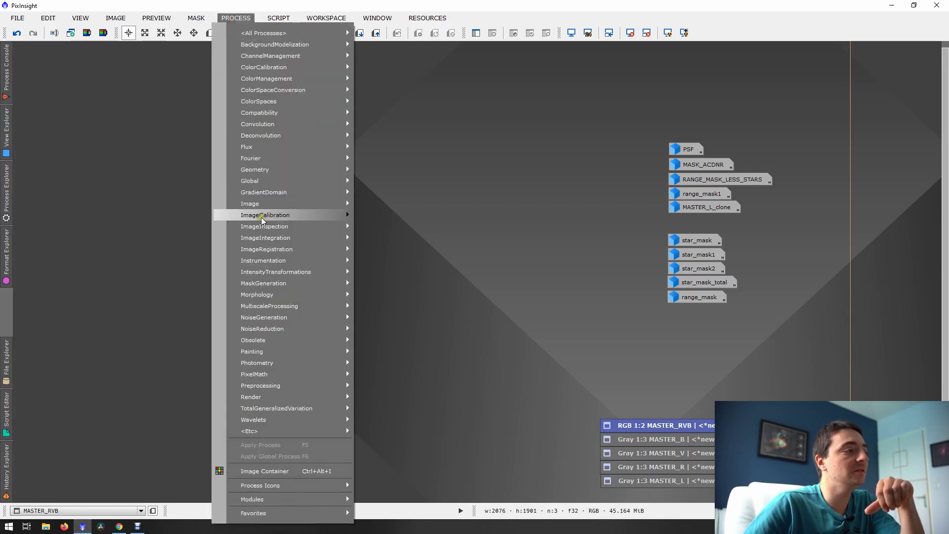
pyautogui.moveTo(280, 38)
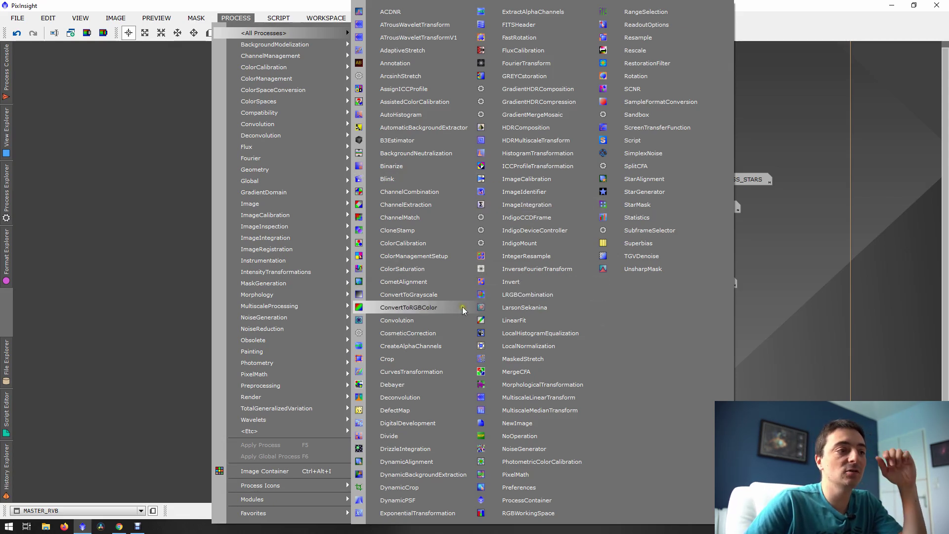
pyautogui.click(522, 205)
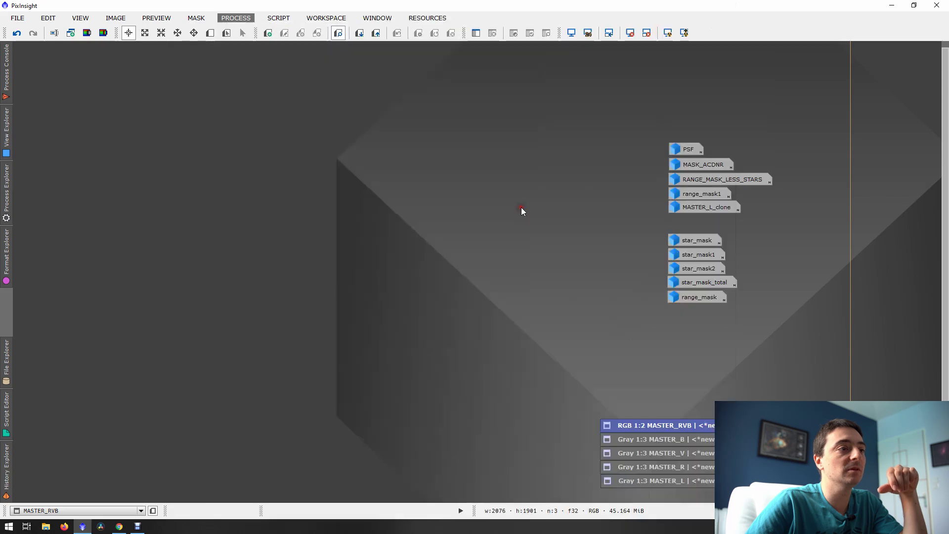
pyautogui.moveTo(678, 7); pyautogui.dragTo(380, 64)
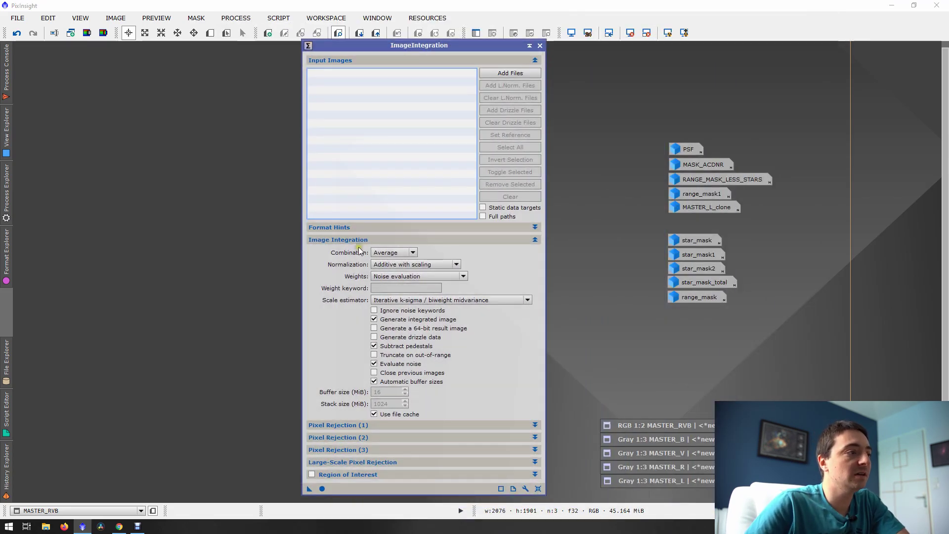
pyautogui.click(343, 240)
pyautogui.click(341, 253)
pyautogui.click(398, 265)
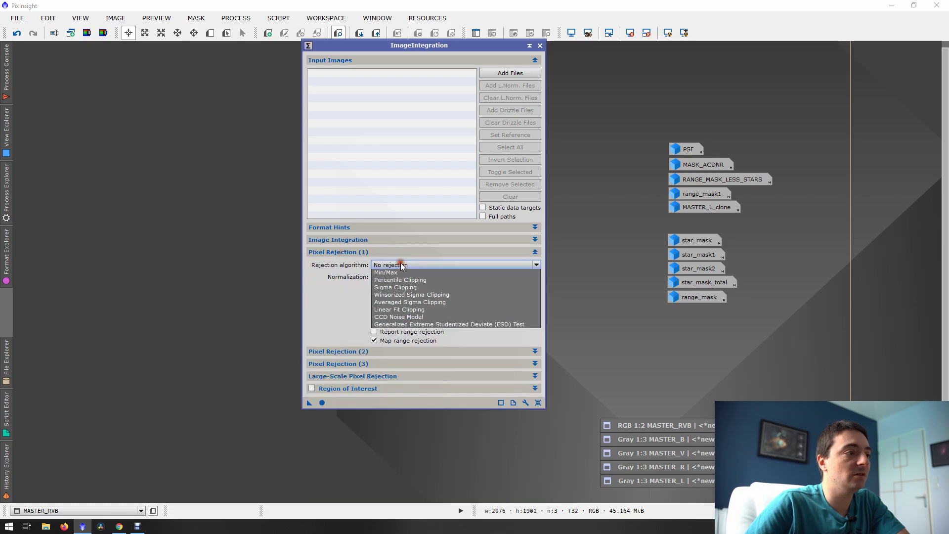
pyautogui.click(412, 305)
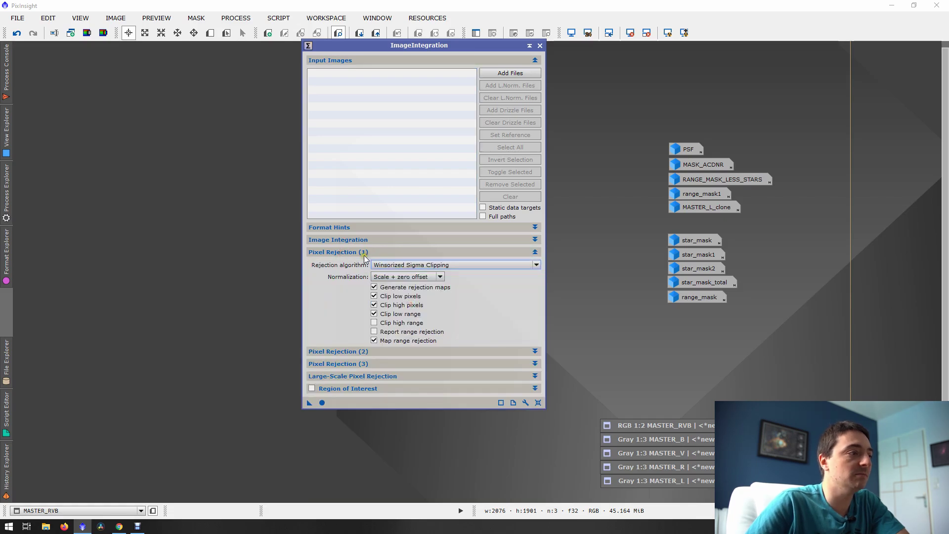
# Step: Set Sigma low to 5.500 and Sigma high to 1.900 for pixel rejection, then close ImageIntegration
pyautogui.click(343, 351)
pyautogui.moveTo(451, 423); pyautogui.dragTo(483, 412)
pyautogui.click(363, 351)
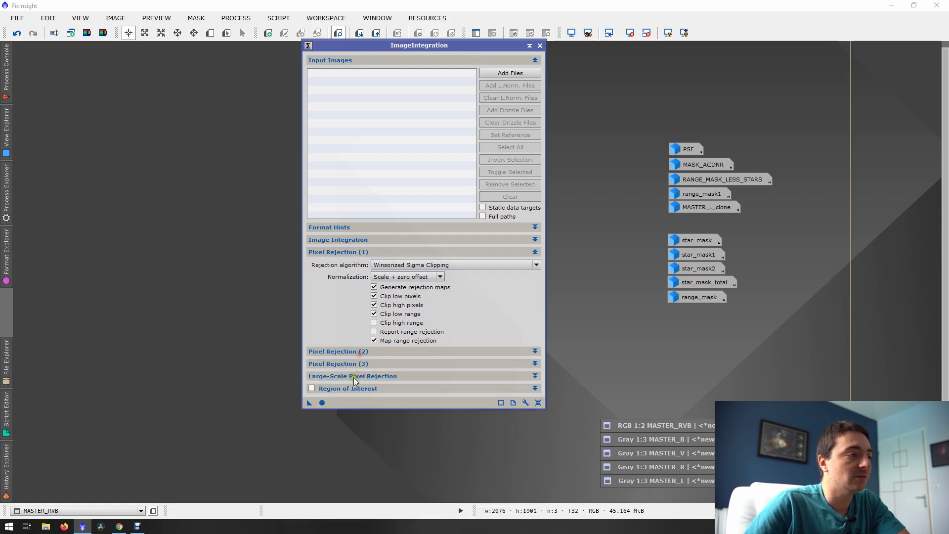
pyautogui.click(353, 364)
pyautogui.click(364, 352)
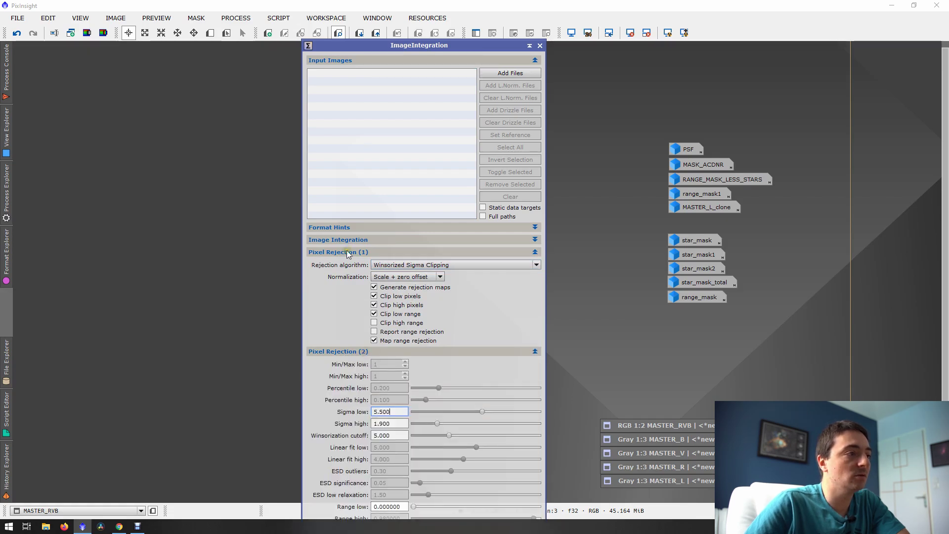
pyautogui.click(346, 250)
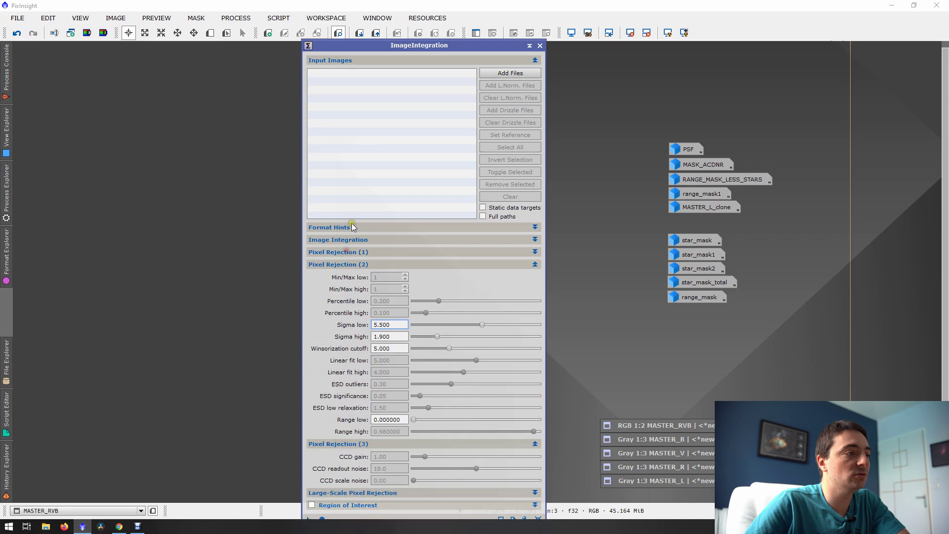
pyautogui.click(354, 443)
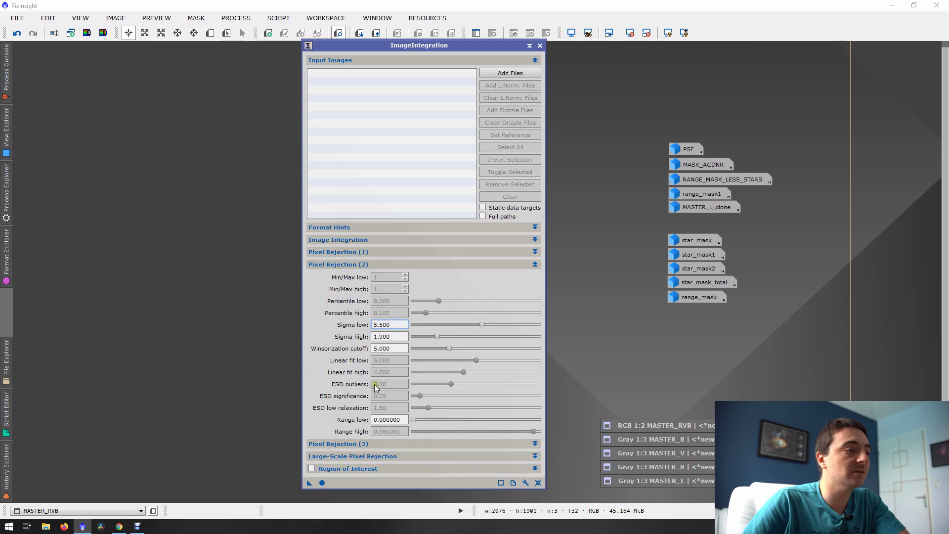
pyautogui.click(540, 45)
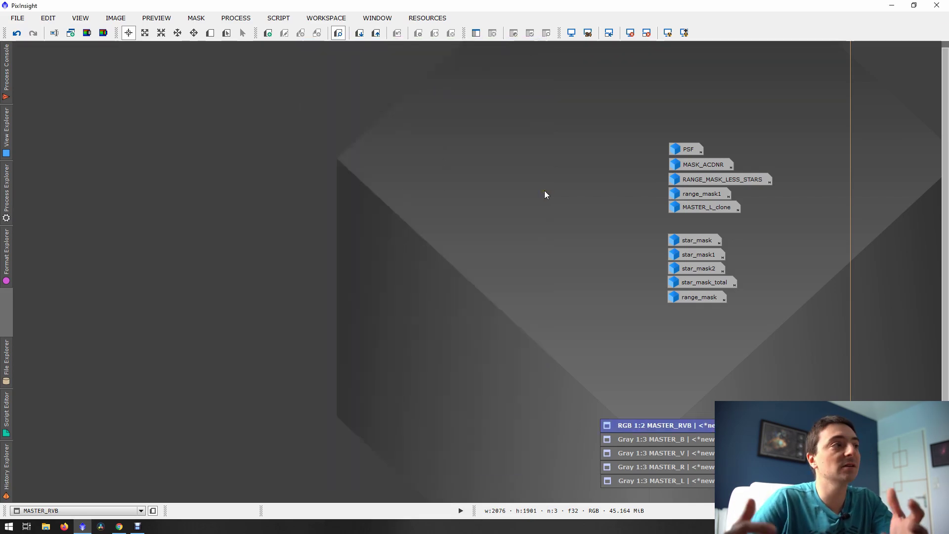
# Step: Reopen ImageIntegration and reset all its parameters to their defaults
pyautogui.click(236, 18)
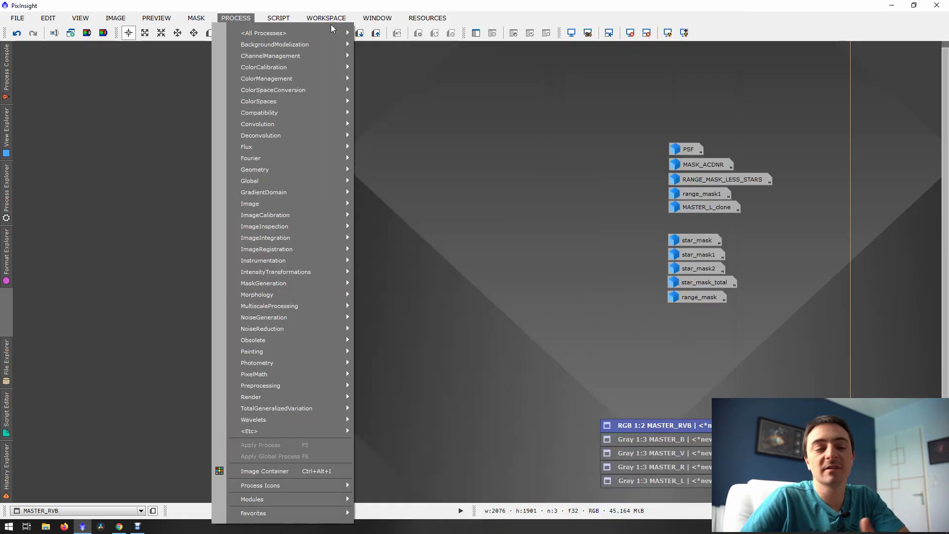
pyautogui.moveTo(293, 40)
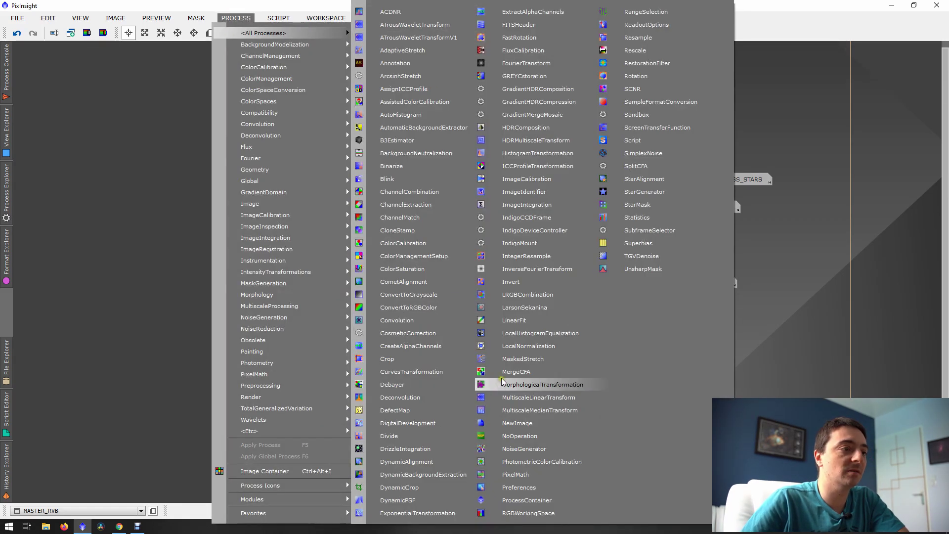
pyautogui.click(530, 204)
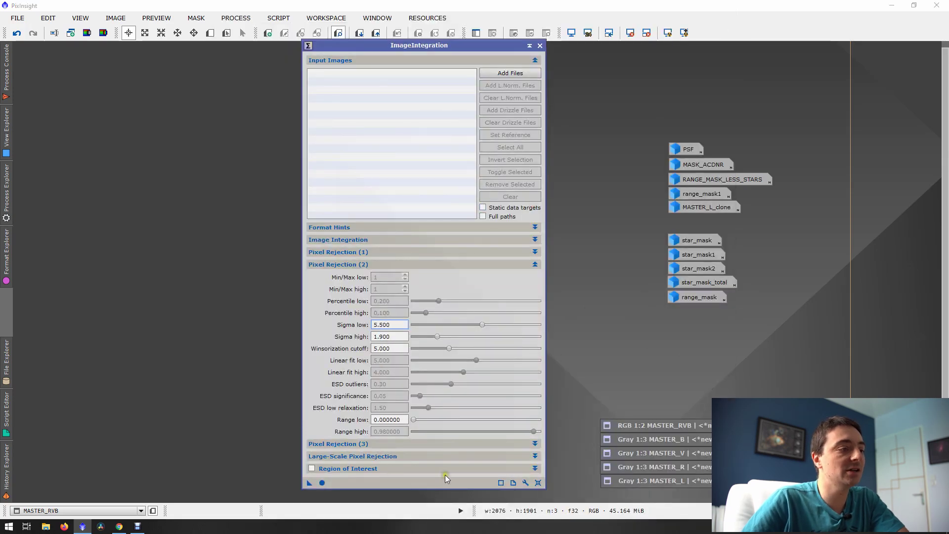
pyautogui.click(538, 483)
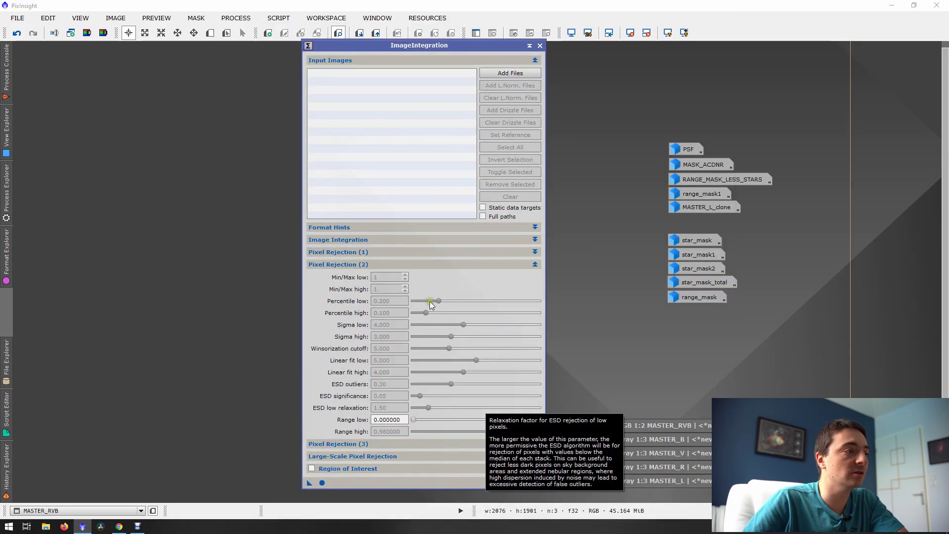
# Step: Check the Pixel Rejection (1) and (2) settings in ImageIntegration and close the process window
pyautogui.click(335, 253)
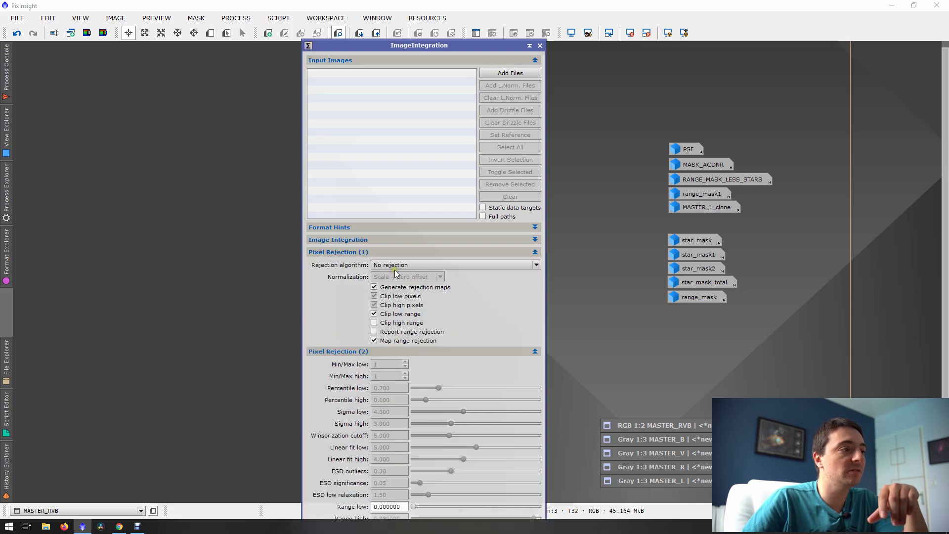
pyautogui.click(348, 351)
pyautogui.click(340, 352)
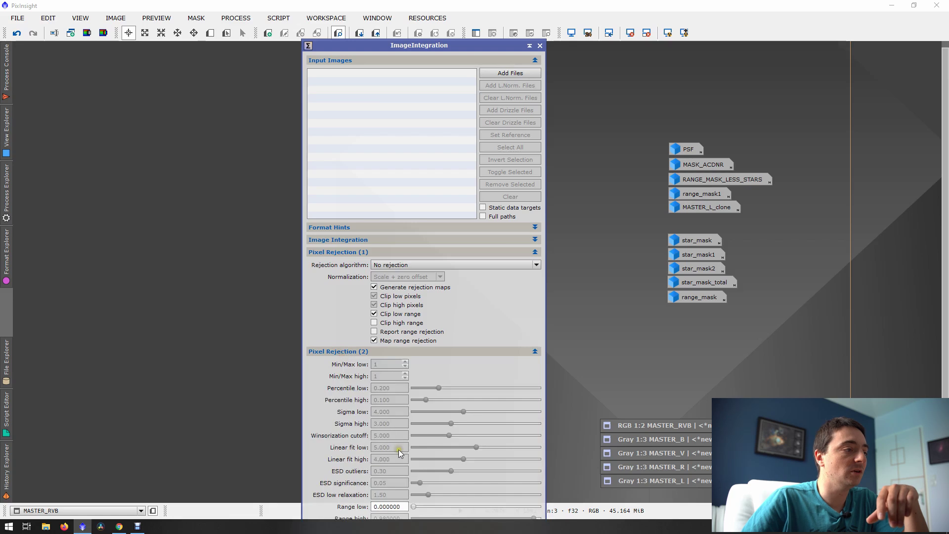
pyautogui.click(343, 351)
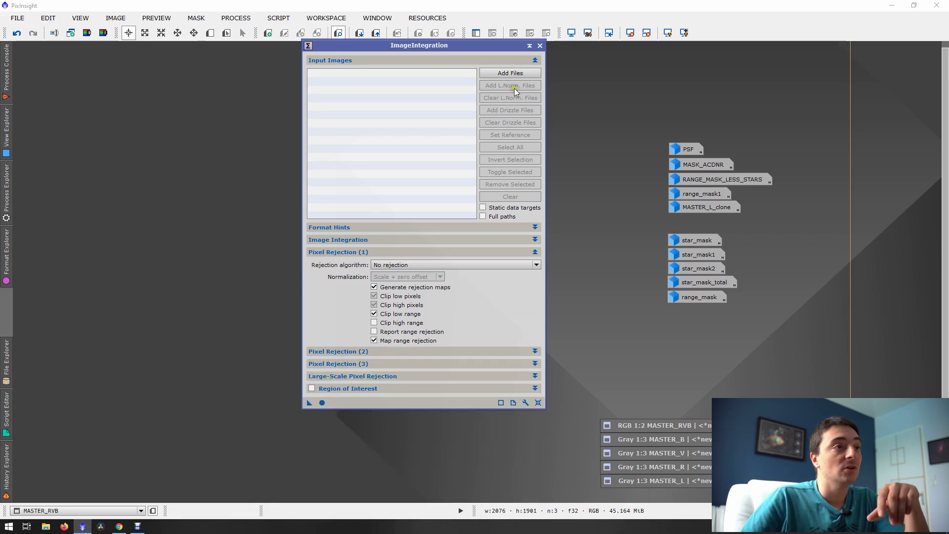
pyautogui.click(540, 46)
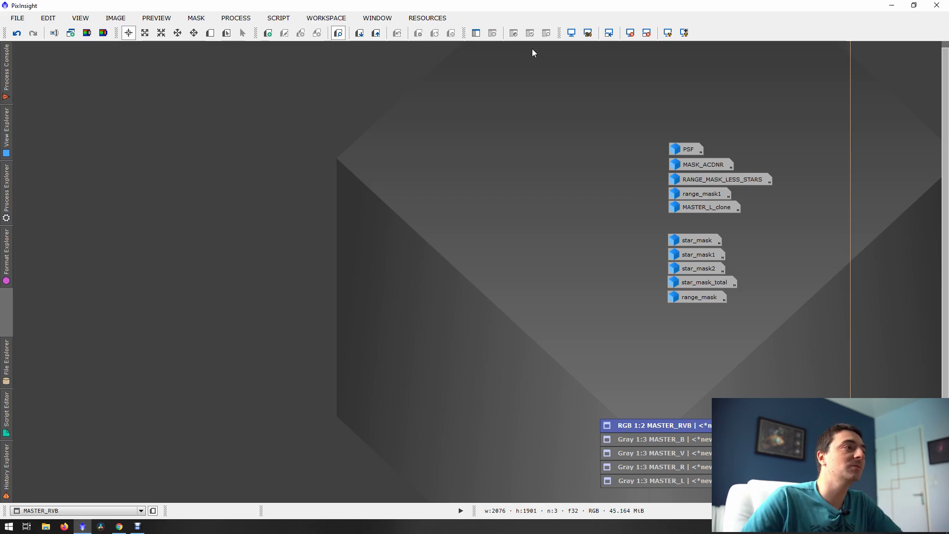
# Step: Reopen ImageIntegration and set the pixel rejection algorithm to Winsorized Sigma Clipping
pyautogui.click(278, 18)
pyautogui.moveTo(239, 19)
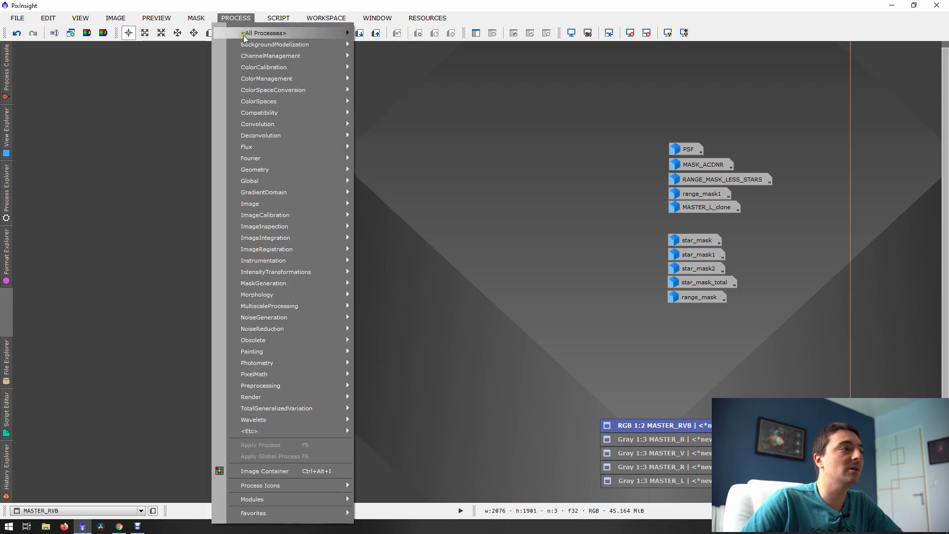
pyautogui.moveTo(317, 32)
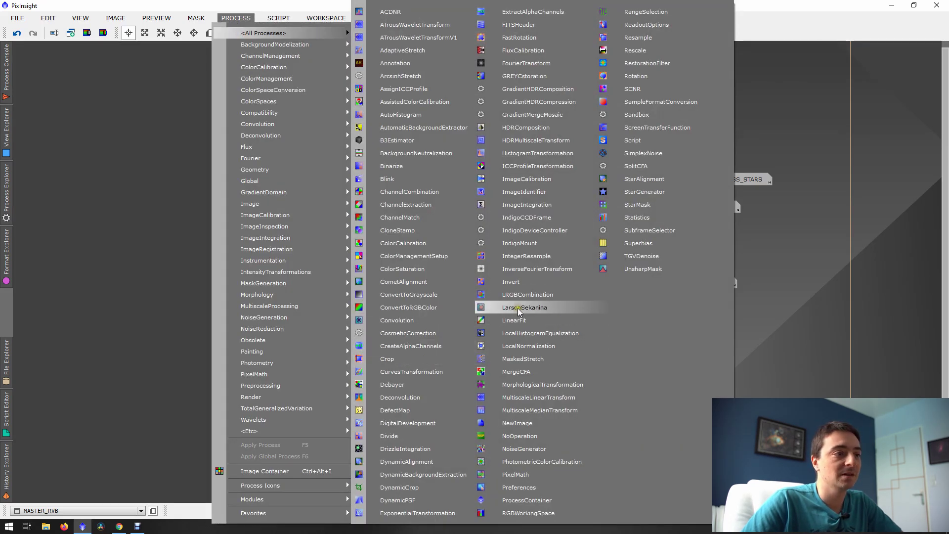
pyautogui.click(527, 204)
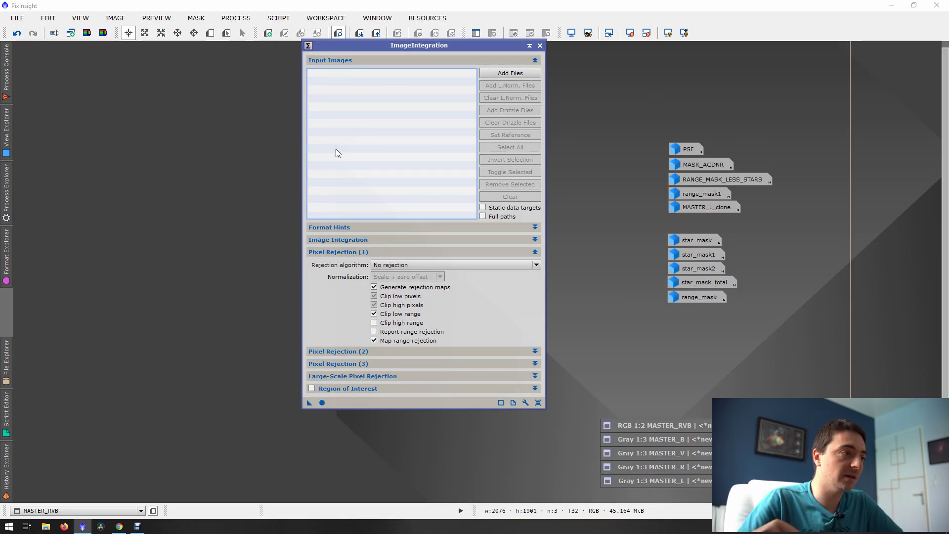
pyautogui.click(342, 252)
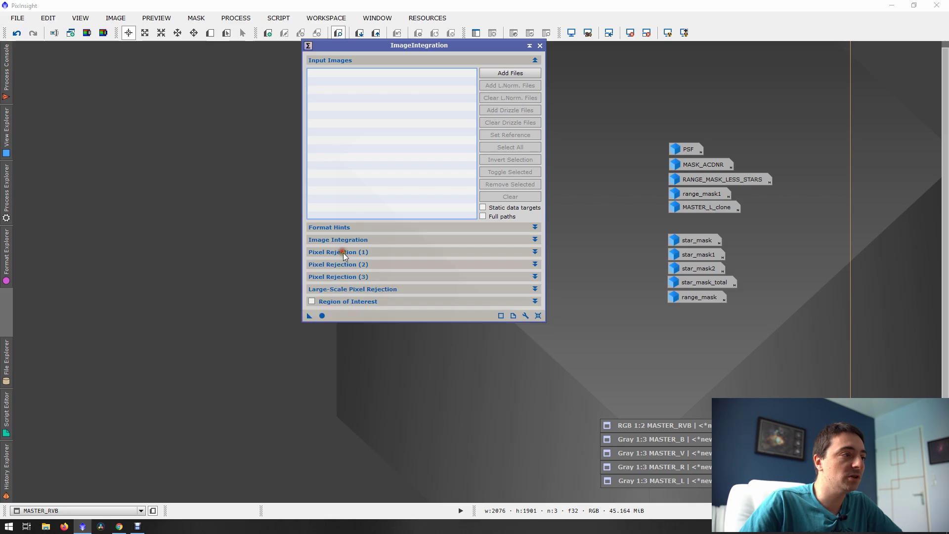
pyautogui.click(343, 253)
pyautogui.click(425, 265)
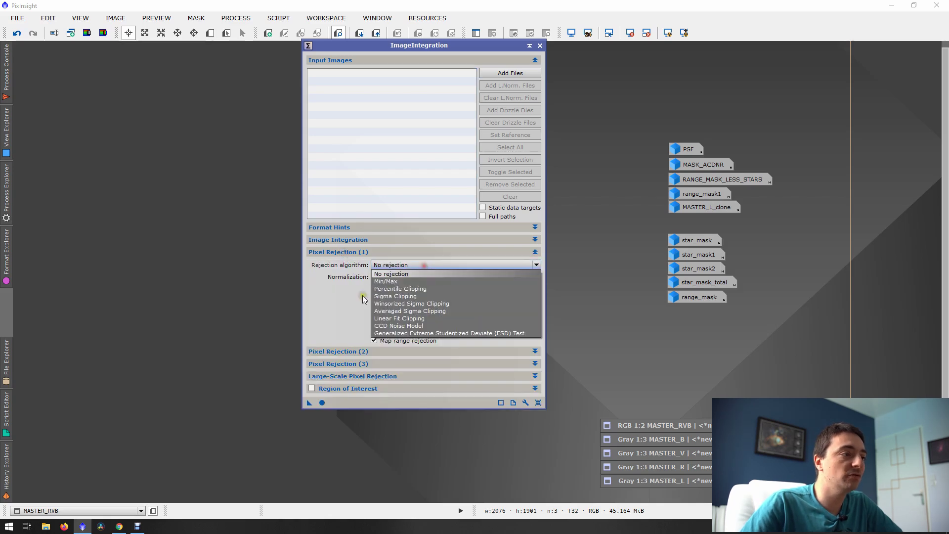
pyautogui.click(413, 303)
# Step: Set Sigma low to 2.500 and Sigma high to 4.300 in the Pixel Rejection (2) settings
pyautogui.click(330, 350)
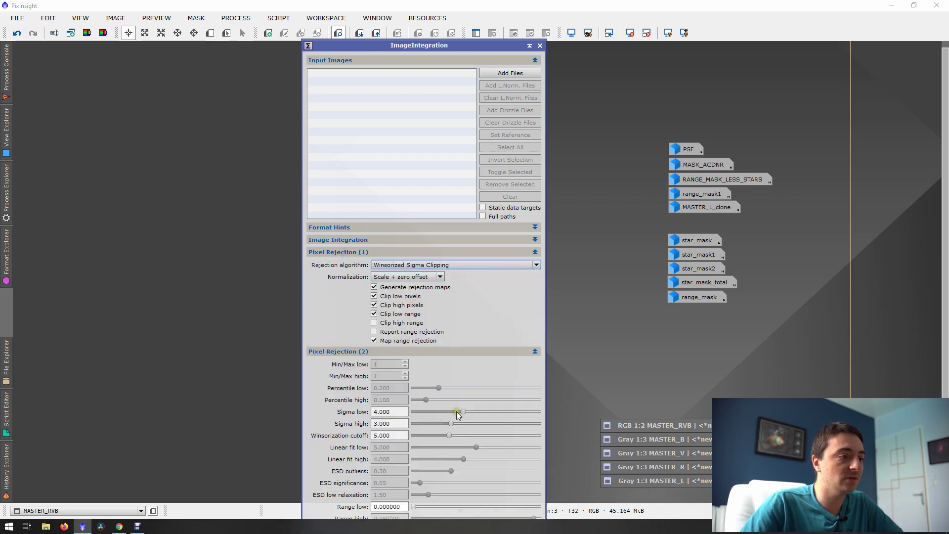
pyautogui.moveTo(461, 411); pyautogui.dragTo(441, 411)
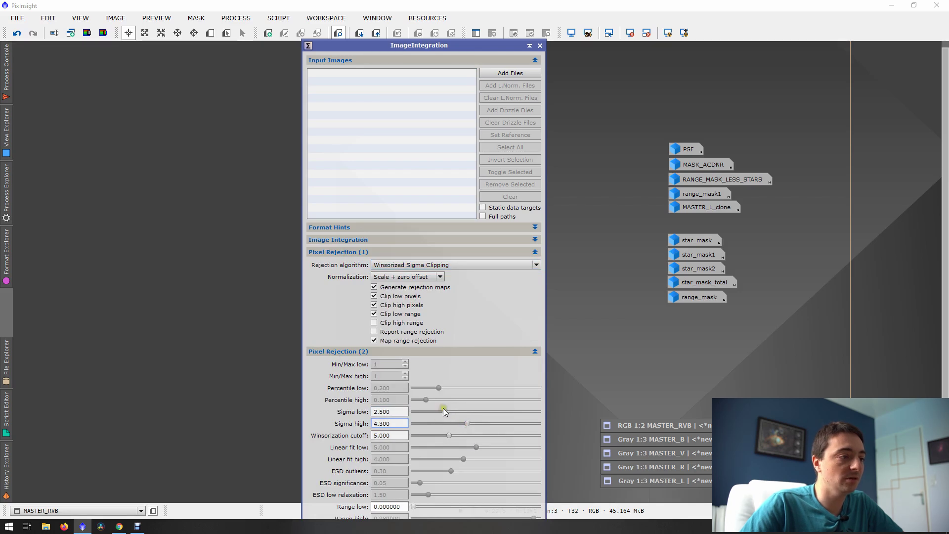
# Step: Save the current ImageIntegration settings as a process icon on the empty workspace area and close the process window
pyautogui.click(348, 253)
pyautogui.click(347, 265)
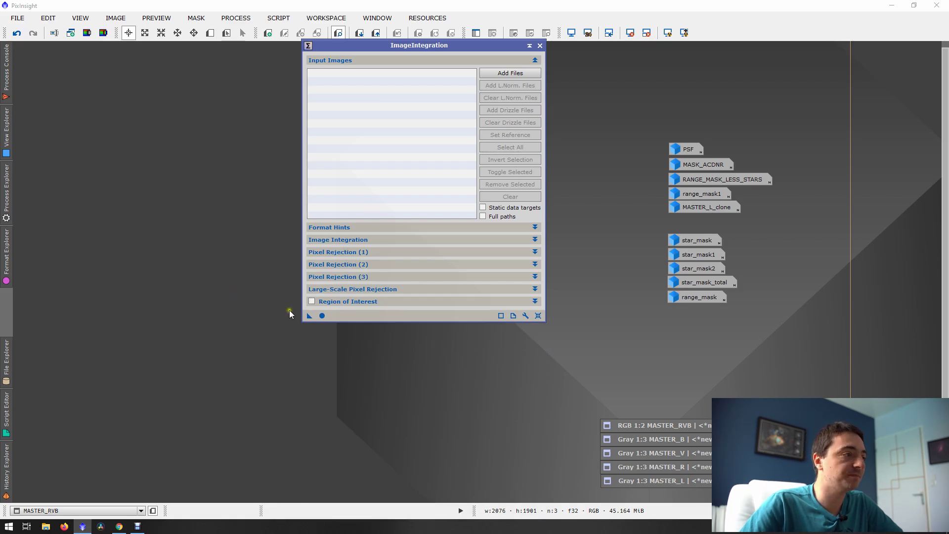
pyautogui.moveTo(304, 316); pyautogui.dragTo(108, 99)
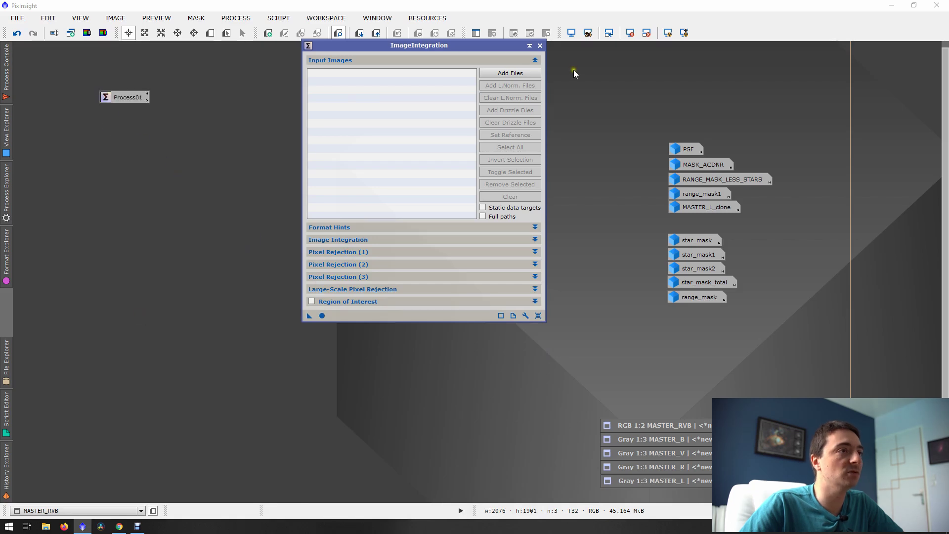
pyautogui.click(357, 253)
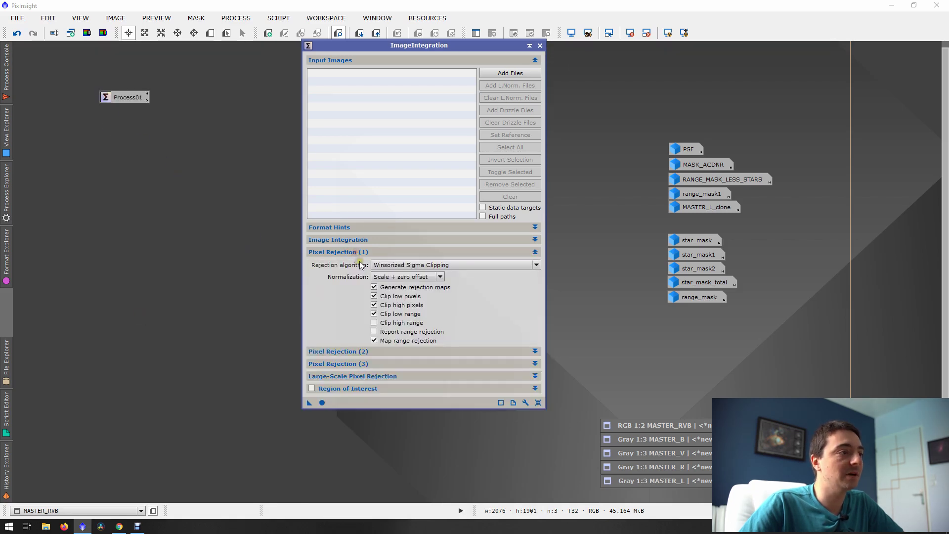
pyautogui.click(540, 46)
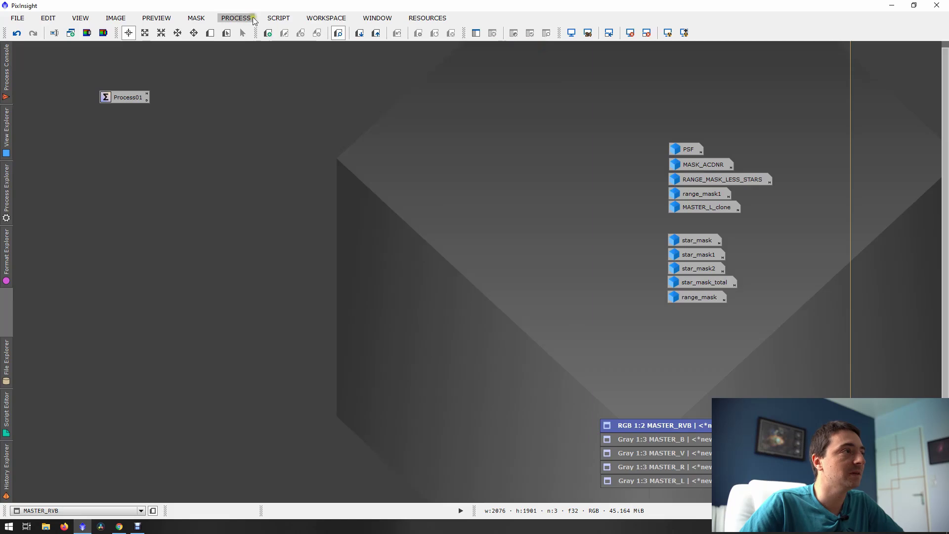
# Step: Reopen ImageIntegration and set Sigma low to 0.900 and Sigma high to 5.700 in the Pixel Rejection (2) settings
pyautogui.click(239, 20)
pyautogui.moveTo(346, 33)
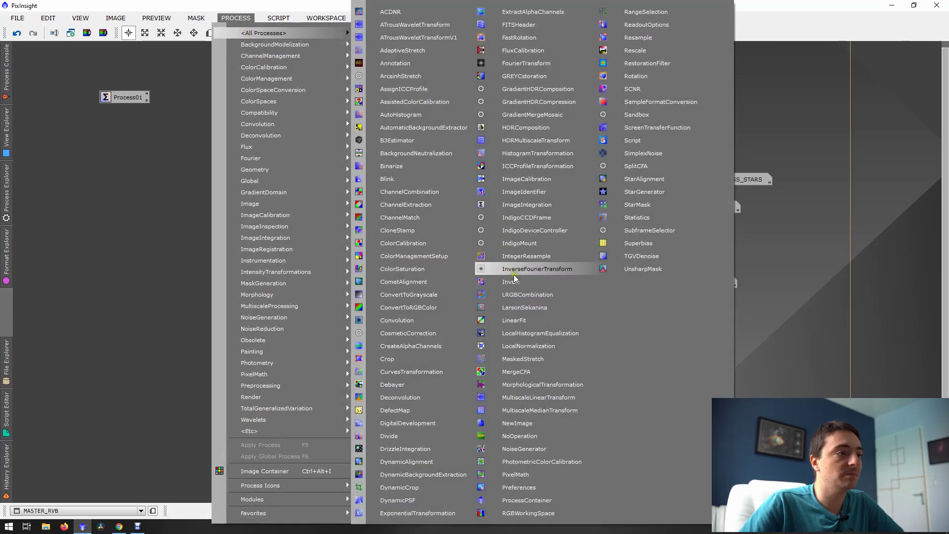
pyautogui.click(527, 204)
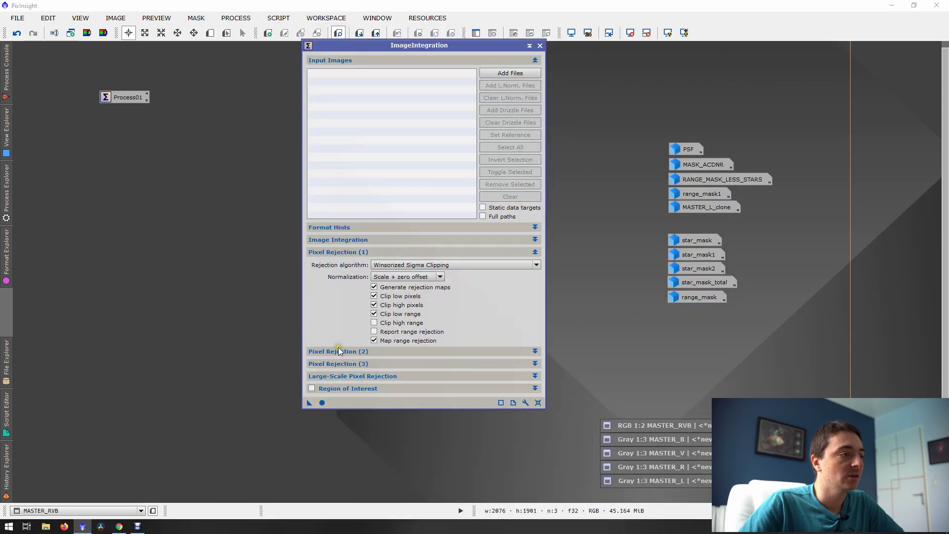
pyautogui.click(350, 351)
pyautogui.moveTo(438, 45); pyautogui.dragTo(434, 14)
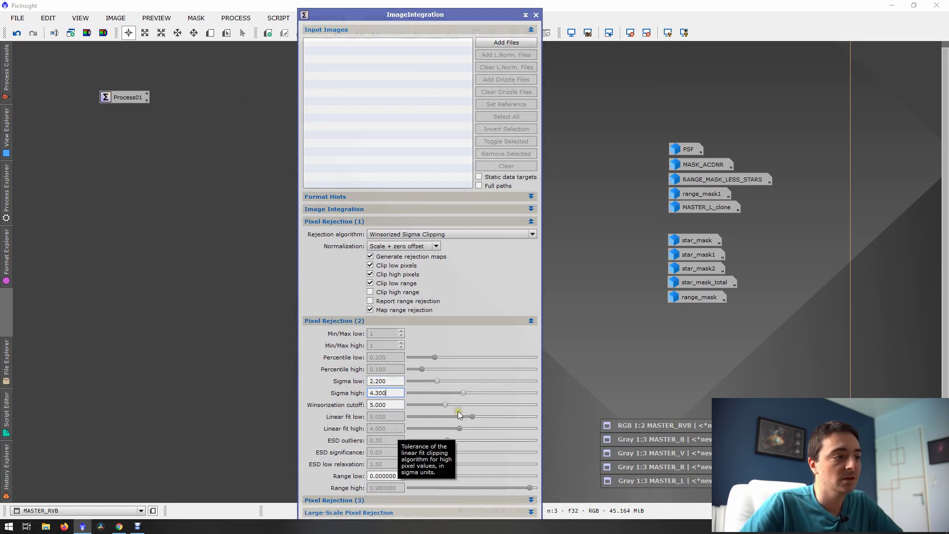
pyautogui.moveTo(437, 381); pyautogui.dragTo(480, 393)
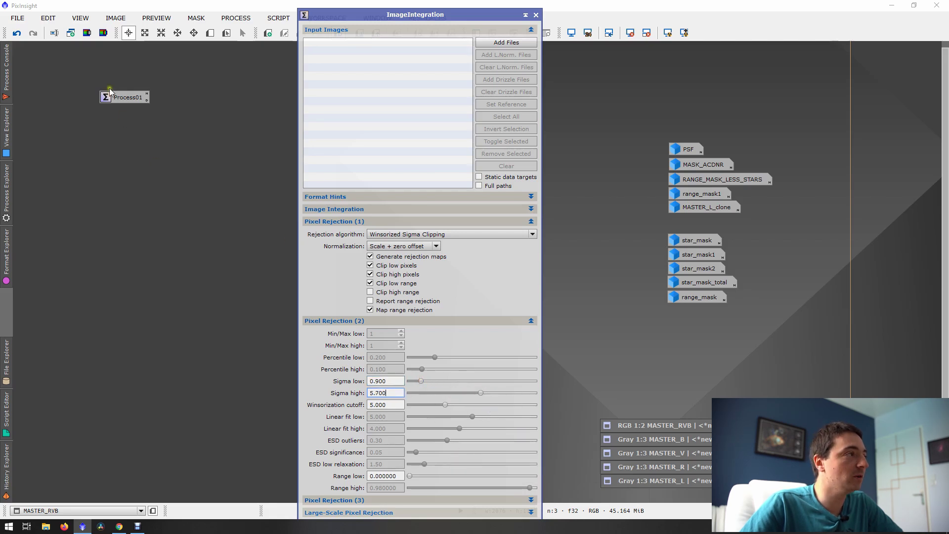
# Step: Restore the saved ImageIntegration parameters from the Process01 icon and close the process window
pyautogui.doubleClick(124, 98)
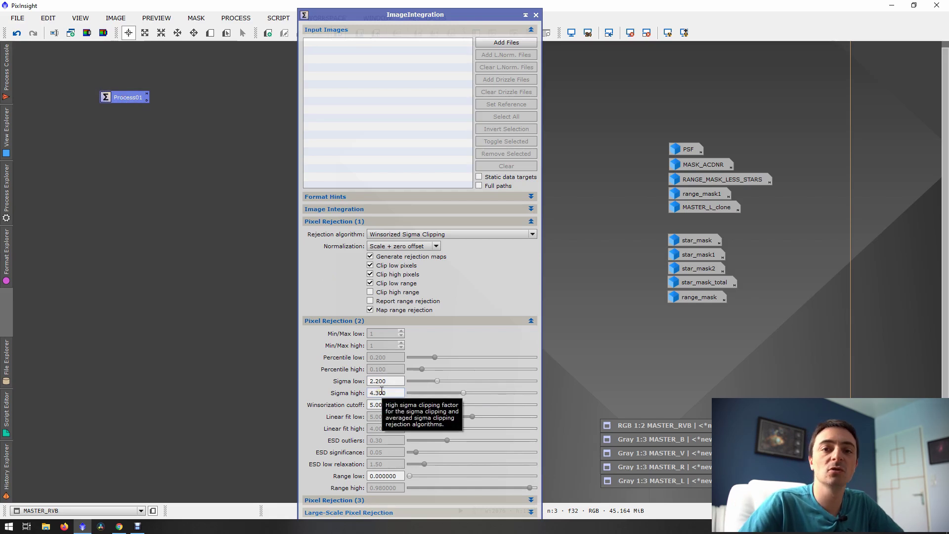
pyautogui.click(536, 15)
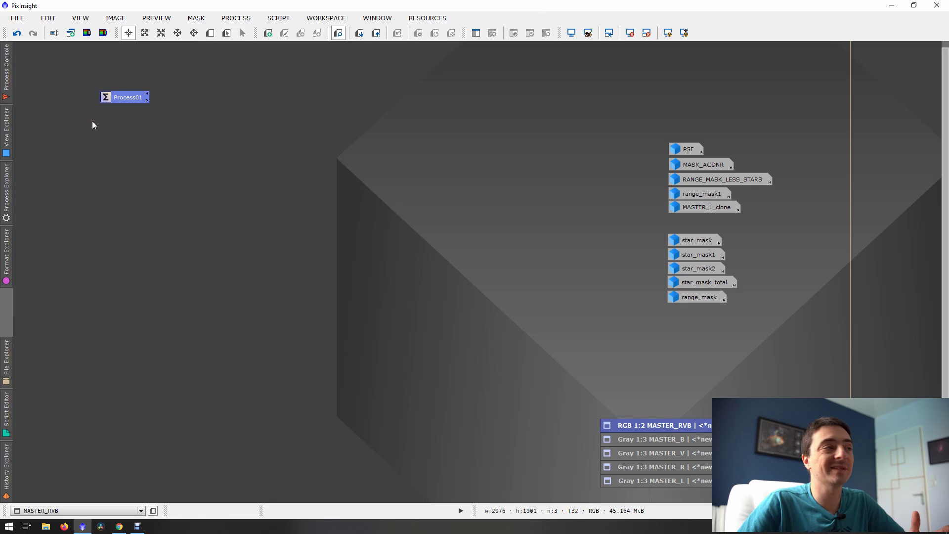
# Step: Rename the Process01 icon to INTERGRATION_LIGHT and move it closer to the middle of the workspace
pyautogui.click(142, 94)
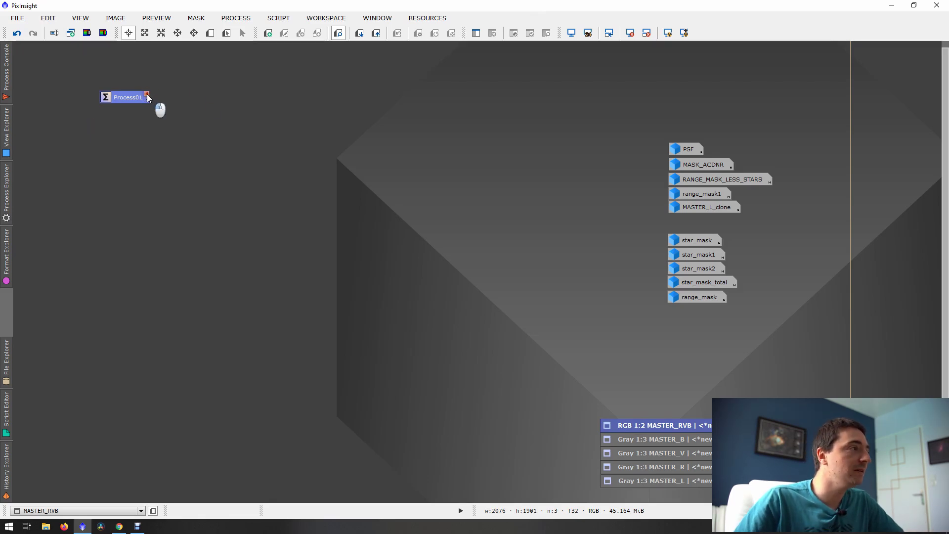
pyautogui.click(146, 94)
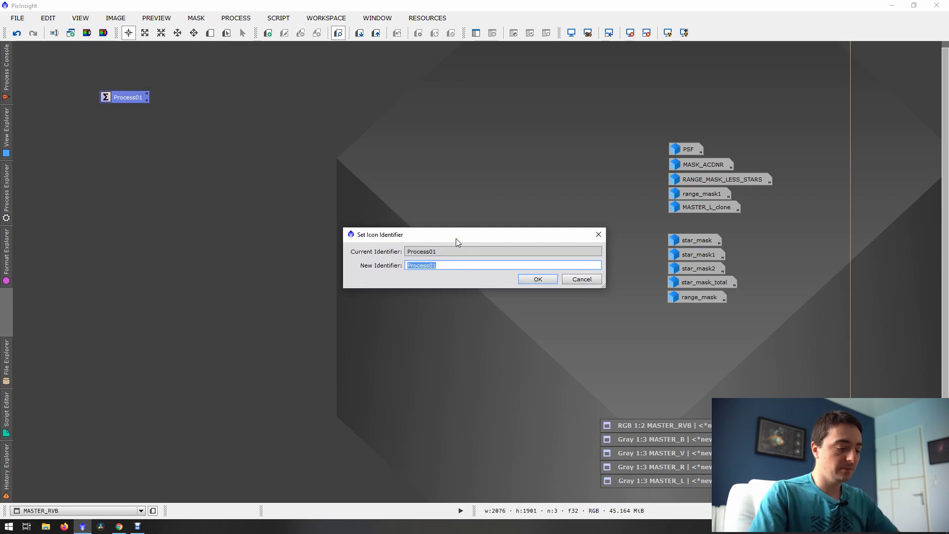
pyautogui.write('INTERGRATION_LIGHT')
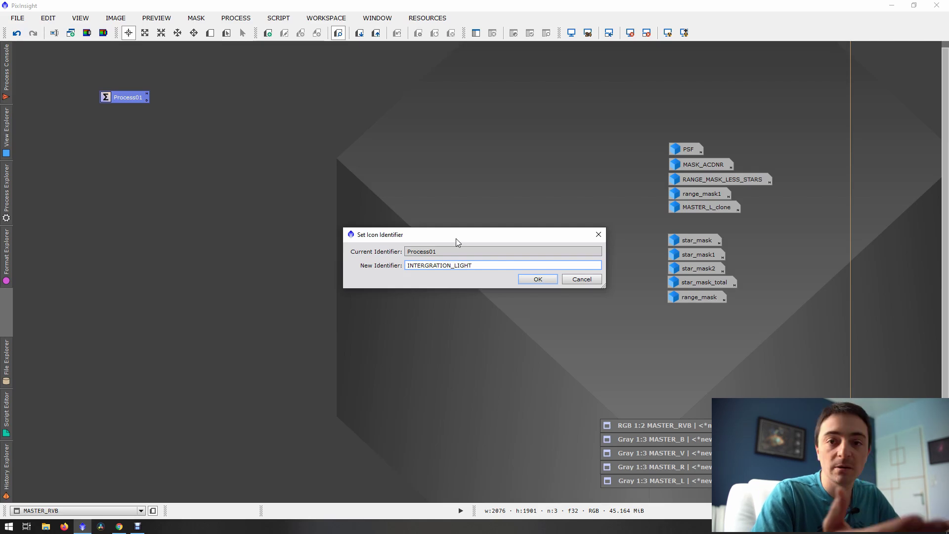
pyautogui.click(464, 236)
pyautogui.click(538, 279)
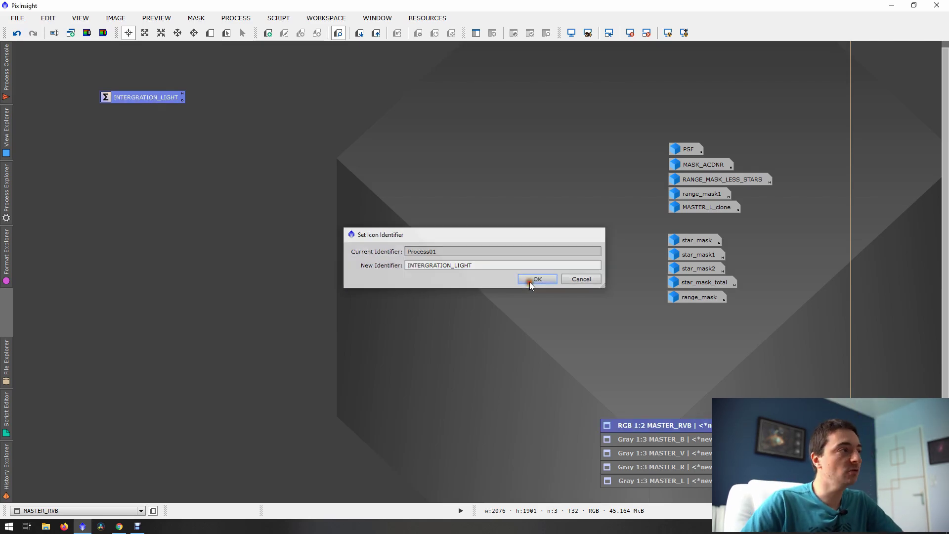
pyautogui.moveTo(175, 97); pyautogui.dragTo(327, 232)
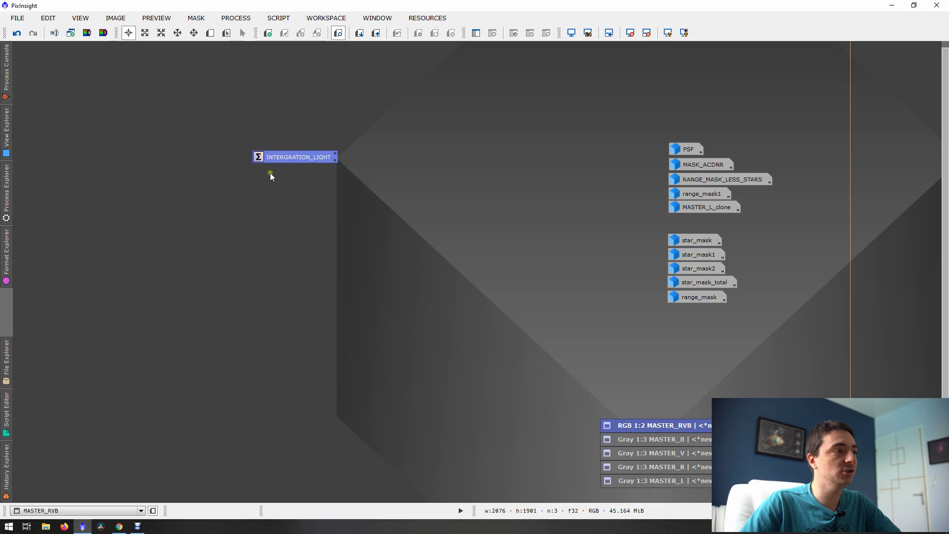
pyautogui.moveTo(285, 163); pyautogui.dragTo(247, 161)
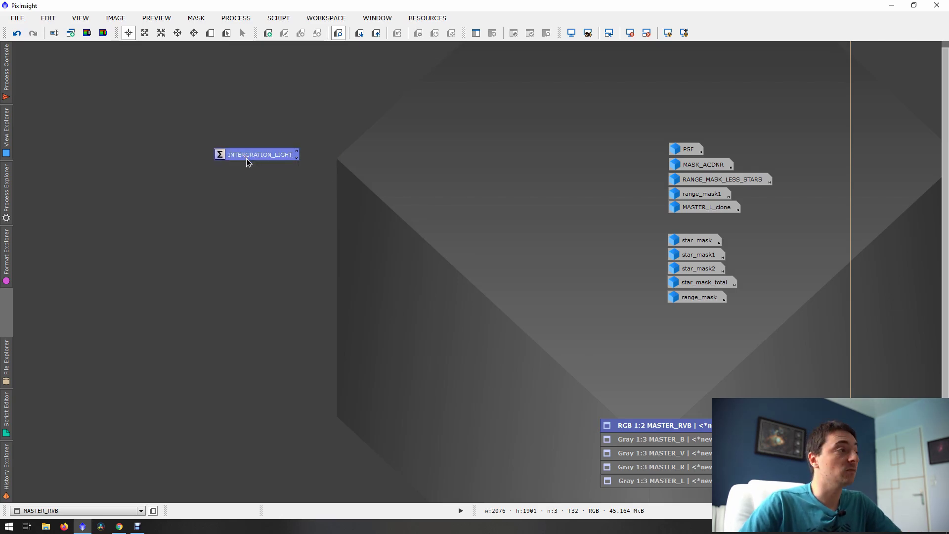
# Step: Open IntegerResample, save it as a process icon just above INTERGRATION_LIGHT and close its window
pyautogui.click(236, 17)
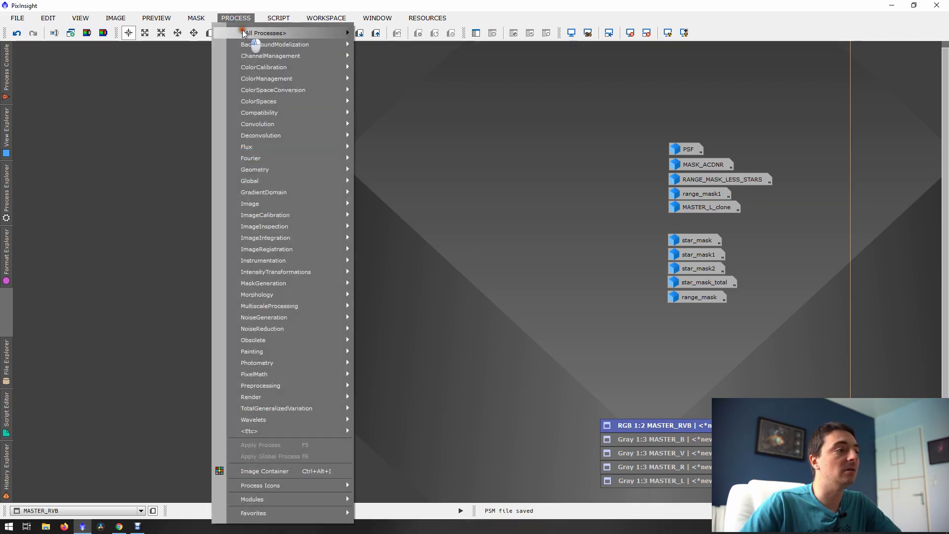
pyautogui.moveTo(296, 32)
pyautogui.click(514, 256)
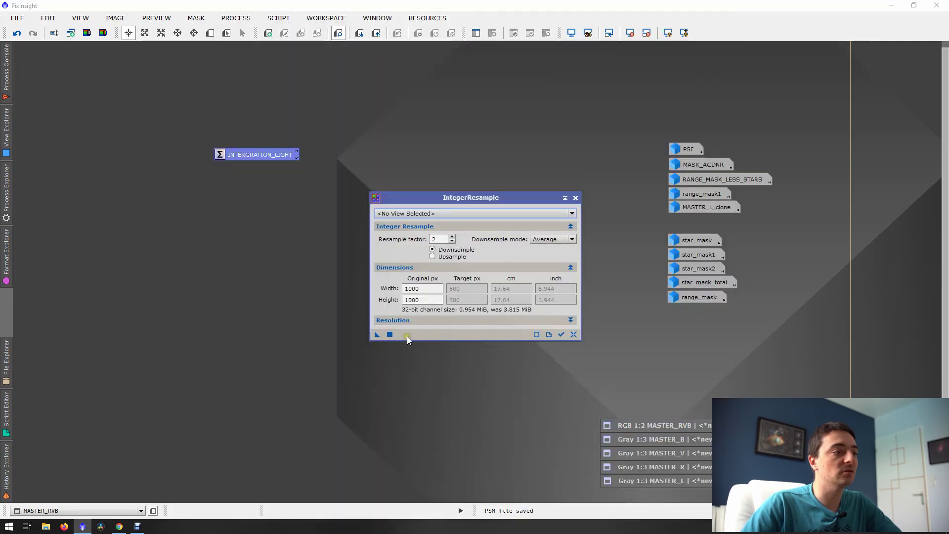
pyautogui.moveTo(372, 335); pyautogui.dragTo(223, 136)
pyautogui.click(559, 58)
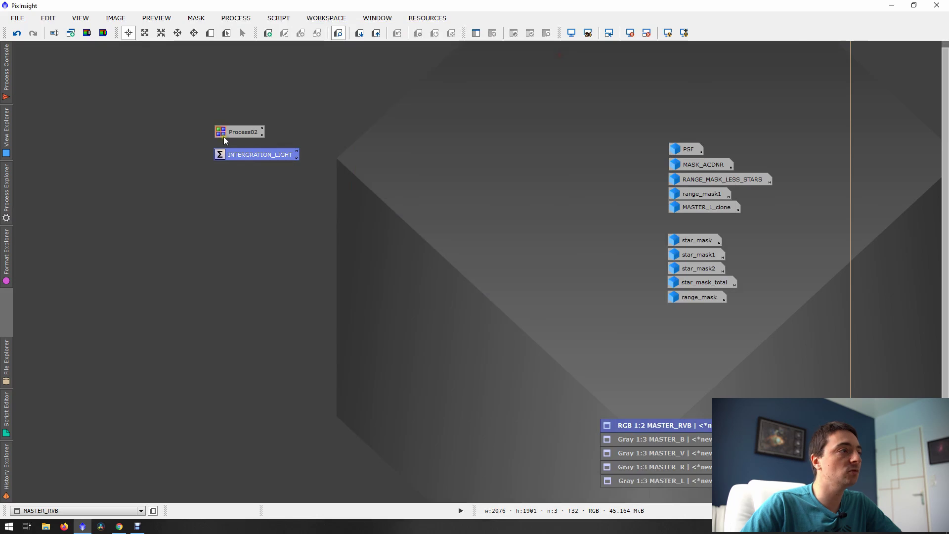
# Step: Rename the IntegerResample icon to gjdgf and align it directly below the INTERGRATION_LIGHT icon
pyautogui.click(261, 127)
pyautogui.write('gj')
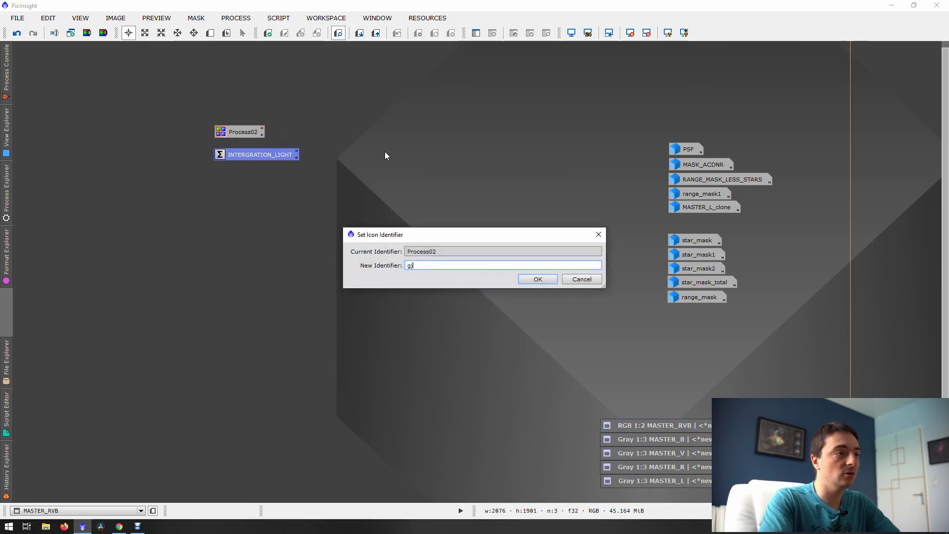
pyautogui.write('dgf')
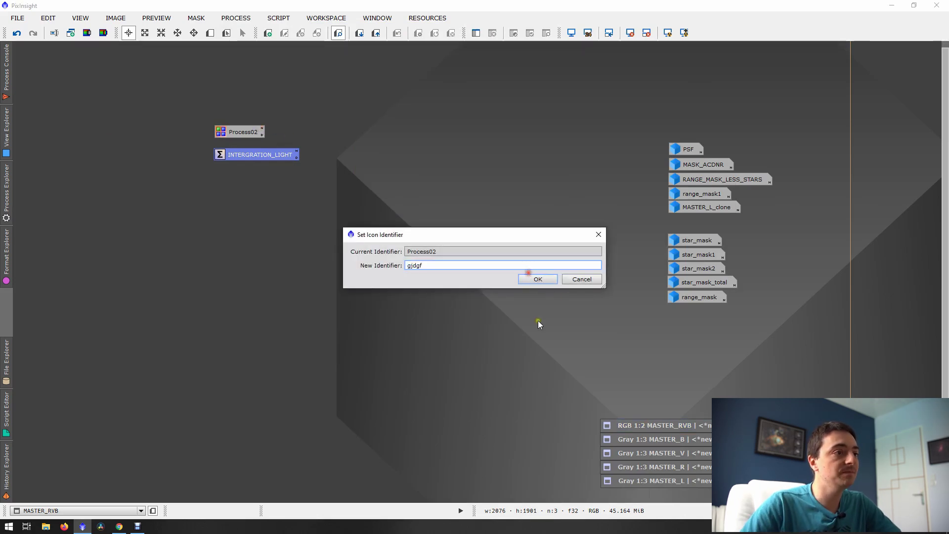
pyautogui.click(535, 280)
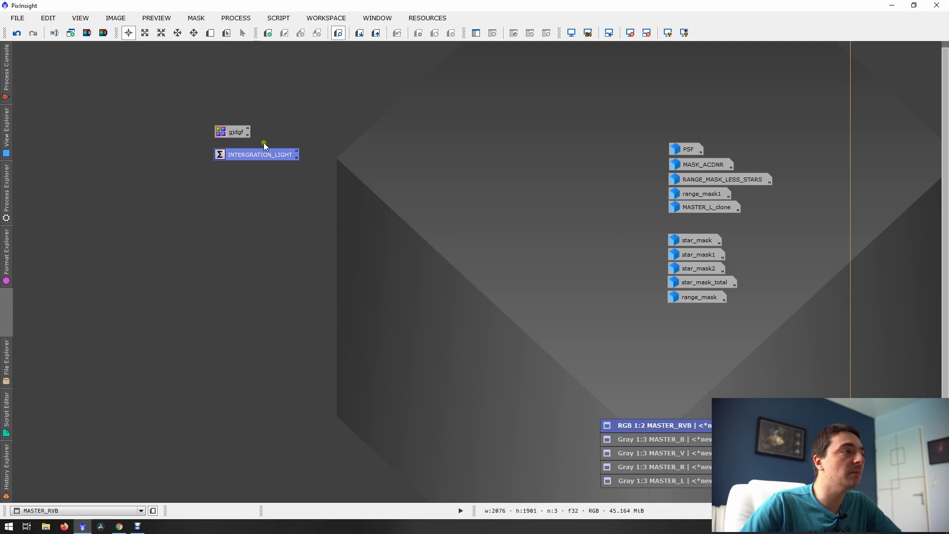
pyautogui.moveTo(232, 134); pyautogui.dragTo(314, 157)
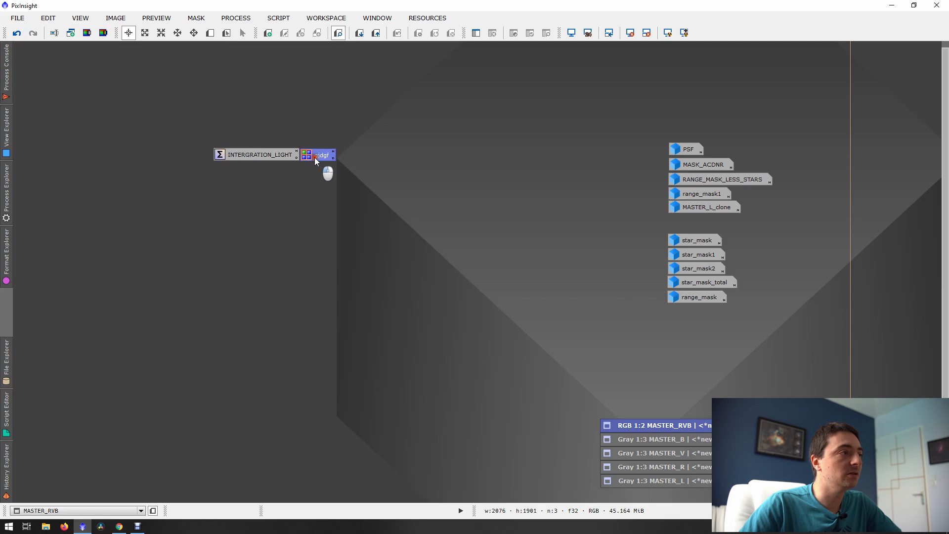
pyautogui.moveTo(228, 172); pyautogui.dragTo(227, 171)
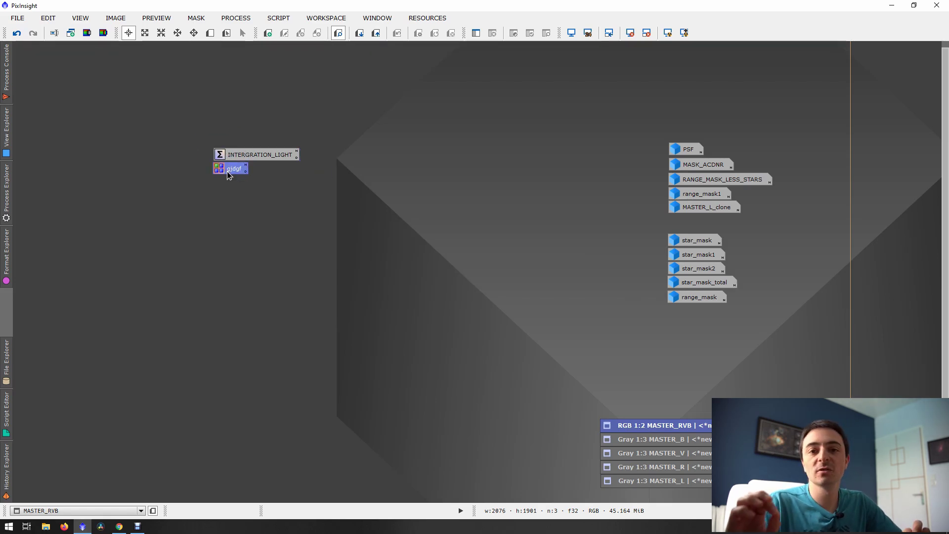
# Step: Find NoOperation among all processes in the Process Explorer and place its icon on the workspace below the gjdgf icon
pyautogui.click(3, 177)
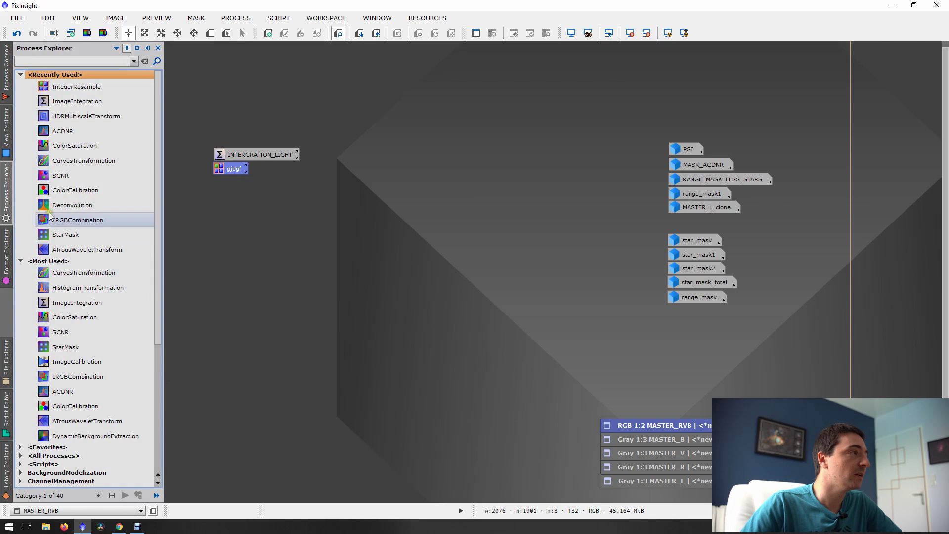
pyautogui.click(22, 260)
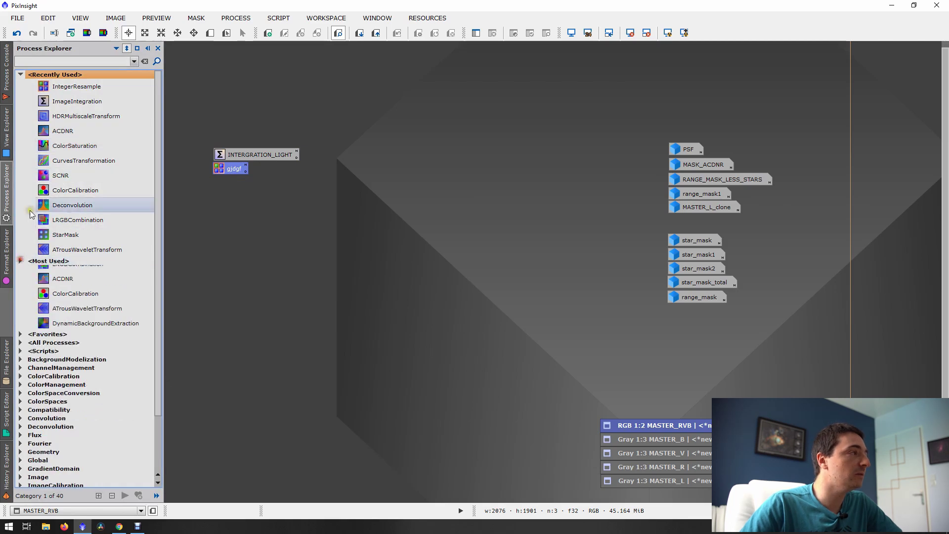
pyautogui.click(21, 74)
pyautogui.click(20, 99)
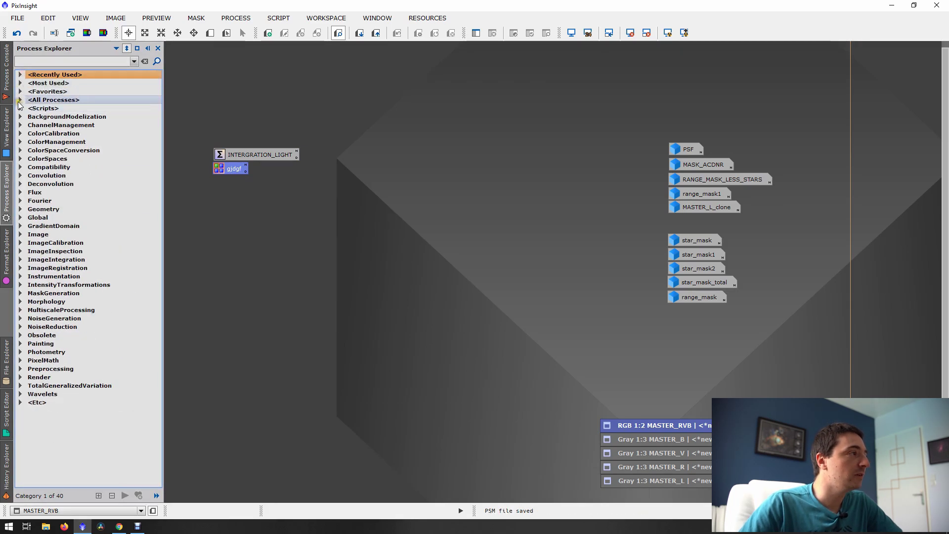
pyautogui.scroll(-7, 68, 337)
pyautogui.scroll(-10, 66, 334)
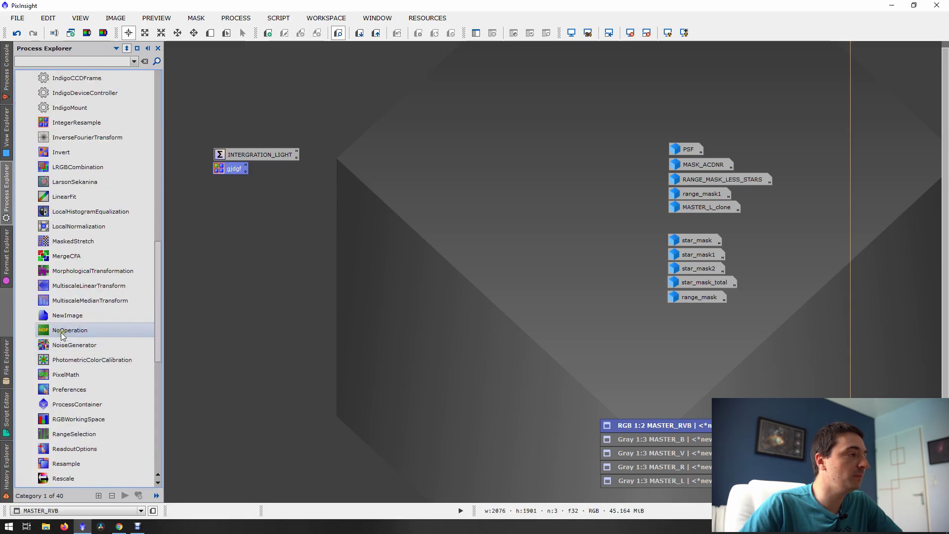
pyautogui.moveTo(61, 333); pyautogui.dragTo(271, 261)
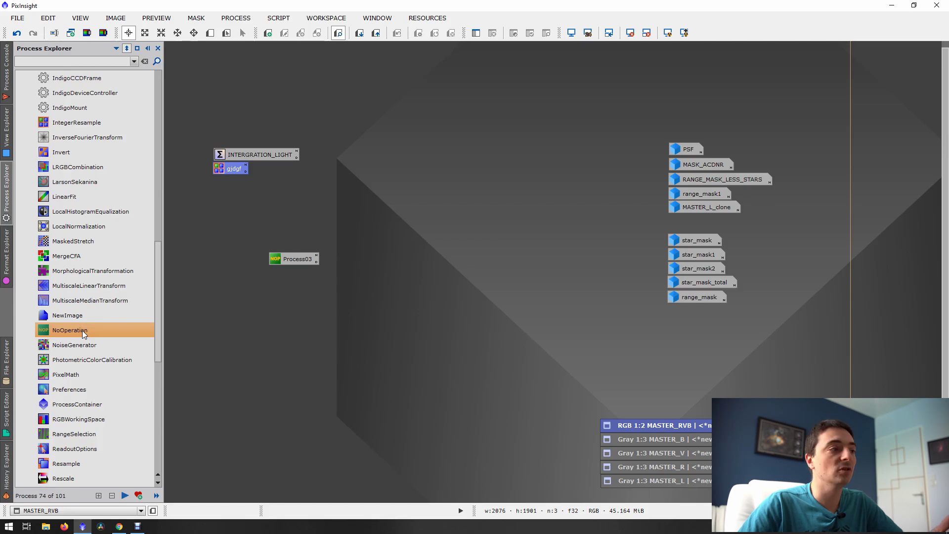
pyautogui.moveTo(284, 262); pyautogui.dragTo(249, 255)
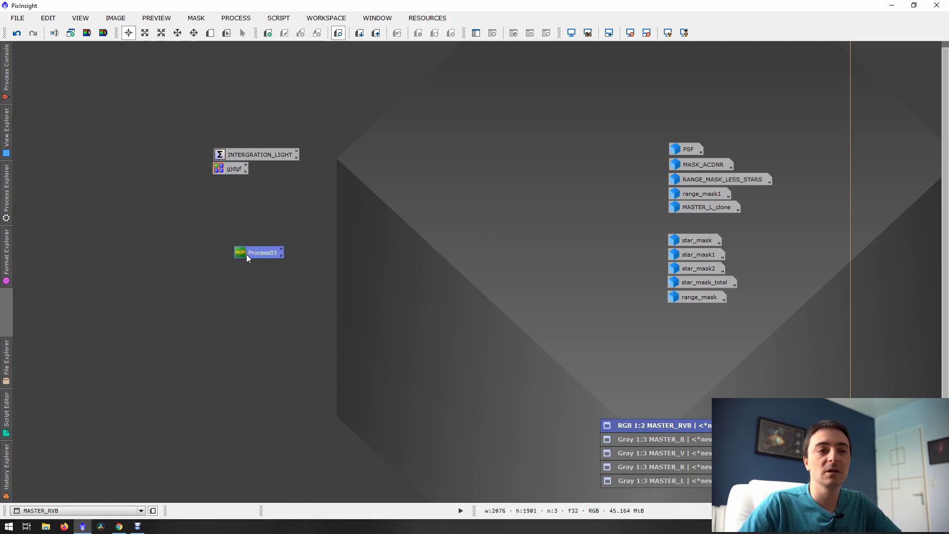
# Step: Rename the NoOperation icon to CALIB
pyautogui.click(281, 250)
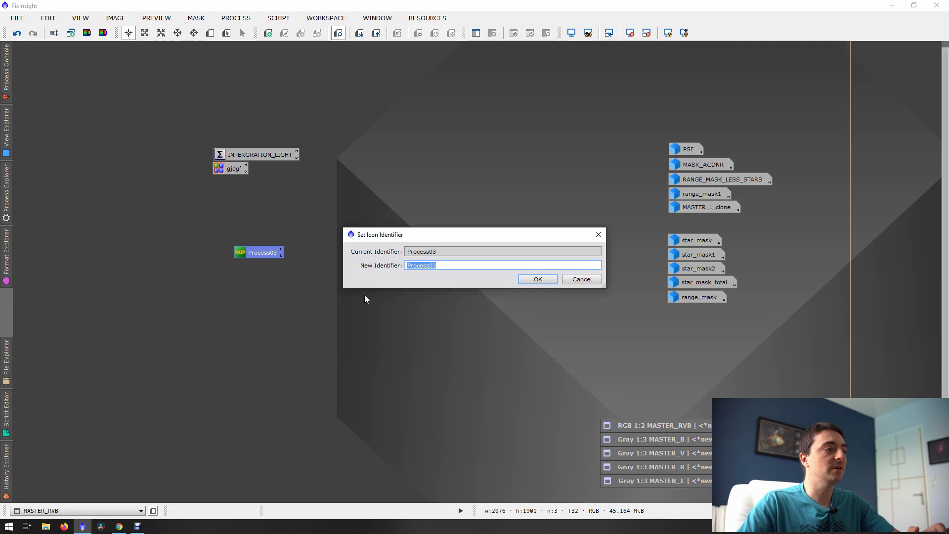
pyautogui.write('C')
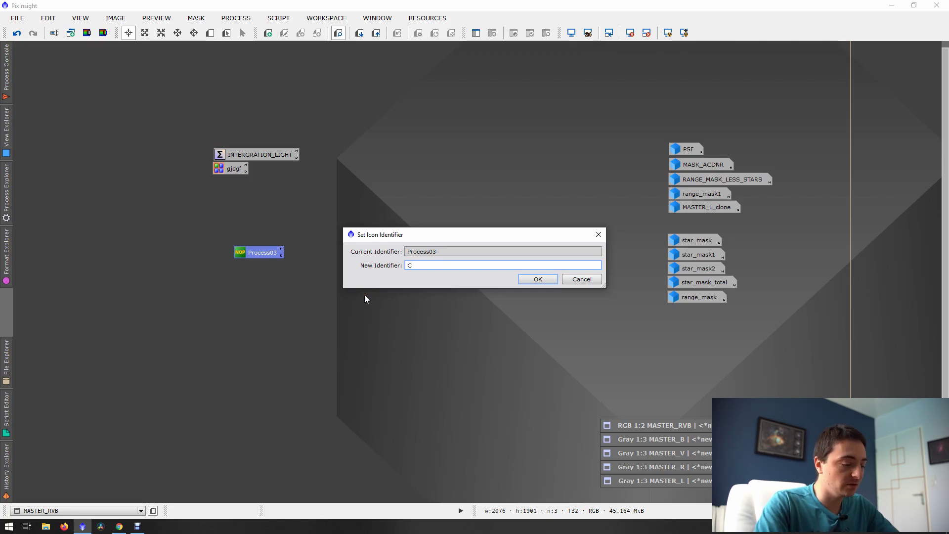
pyautogui.write('ALIB')
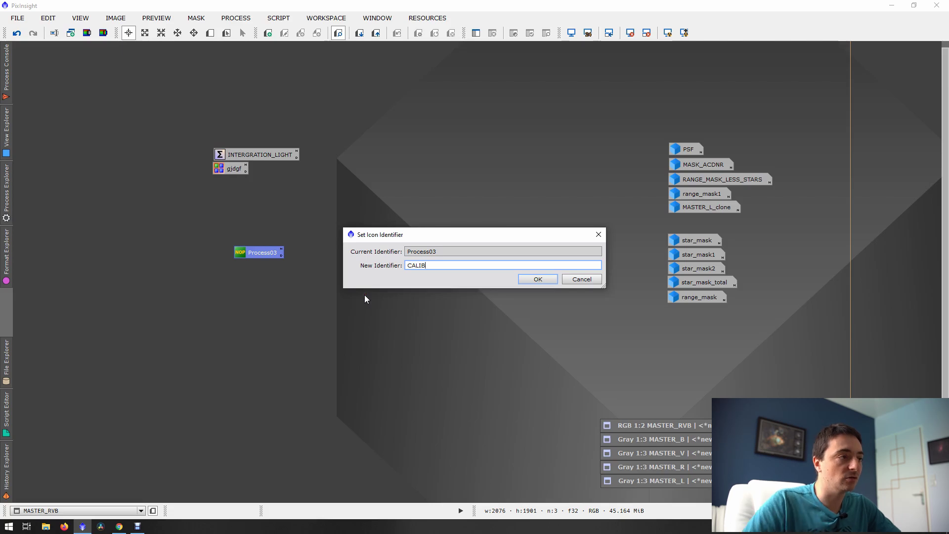
pyautogui.click(522, 280)
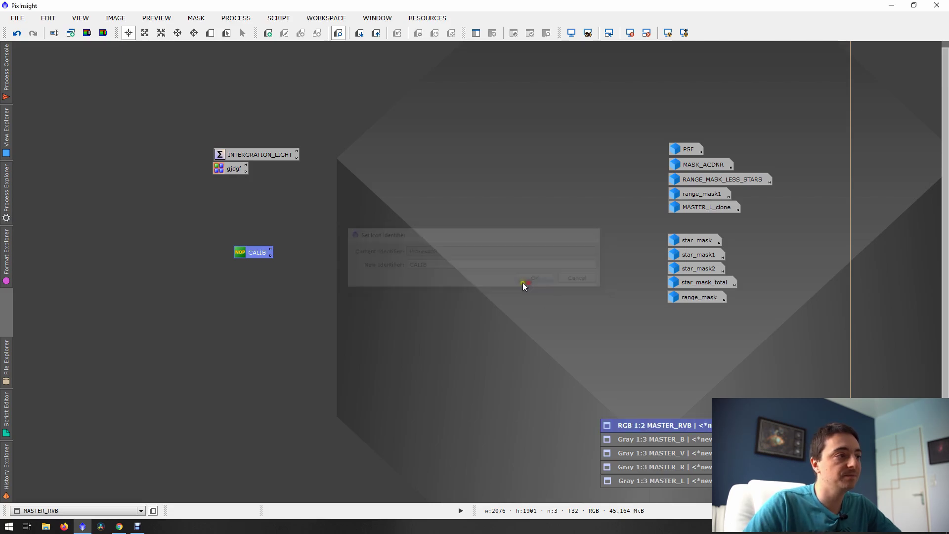
# Step: Extend the CALIB icon's name with trailing underscores to INTERGRATION_LIGHT's width and place it directly above that icon
pyautogui.click(271, 249)
pyautogui.click(451, 265)
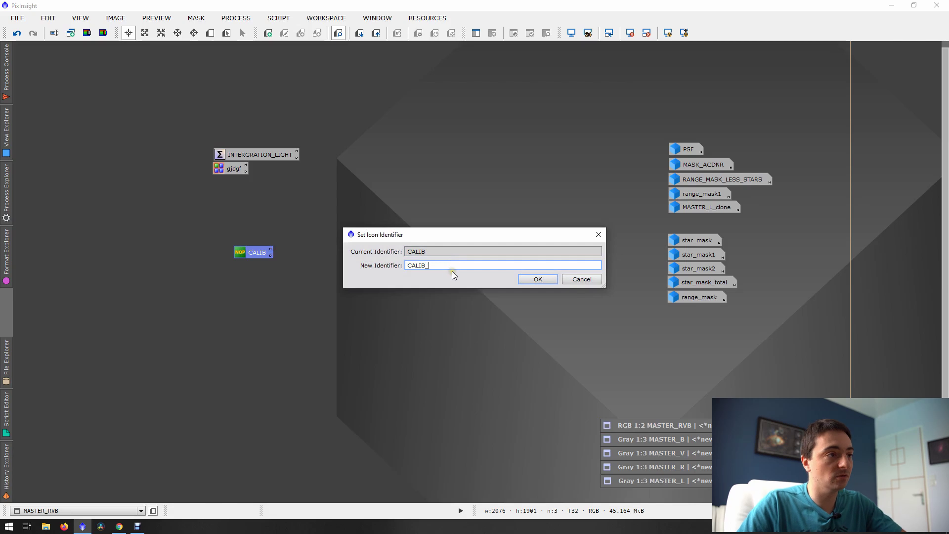
pyautogui.click(527, 282)
pyautogui.moveTo(265, 254); pyautogui.dragTo(245, 141)
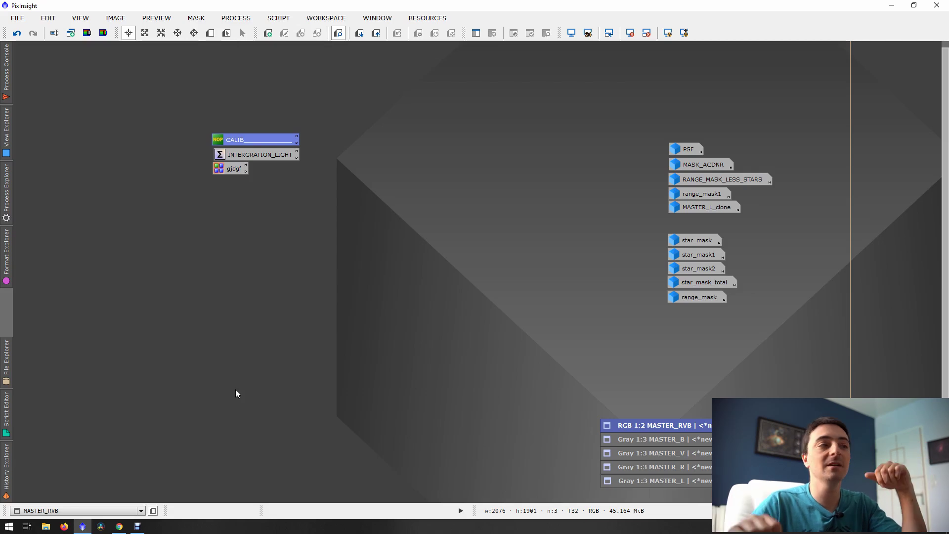
pyautogui.rightClick(345, 207)
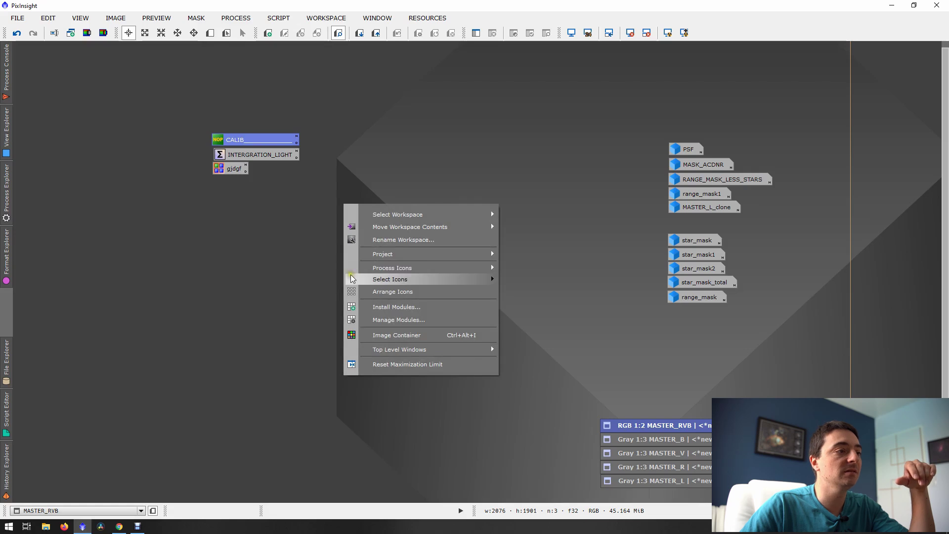
pyautogui.moveTo(392, 267)
pyautogui.click(569, 295)
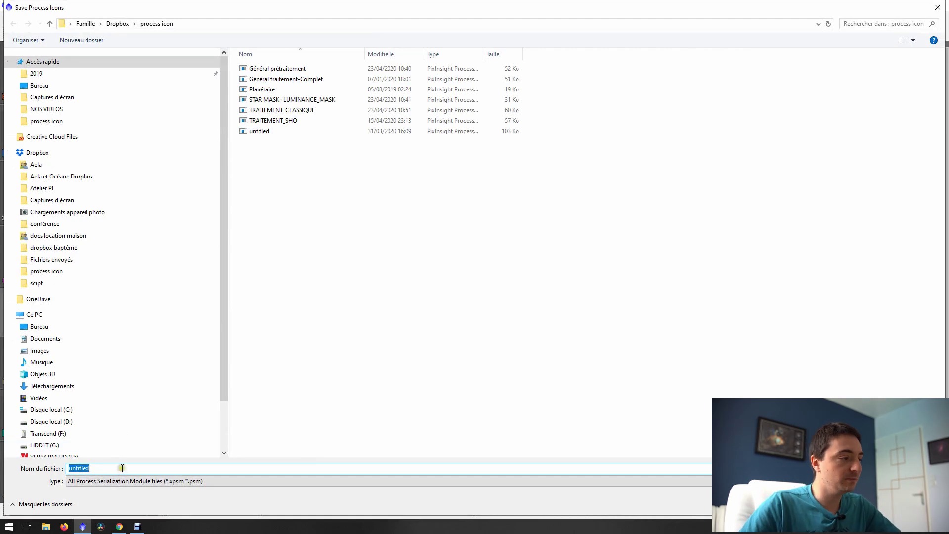
pyautogui.write('dfgdfg')
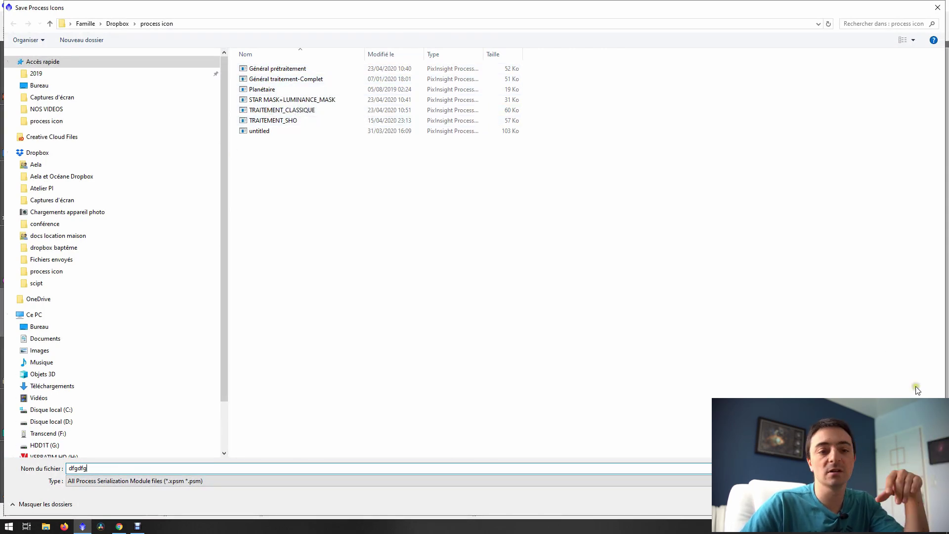
pyautogui.click(937, 7)
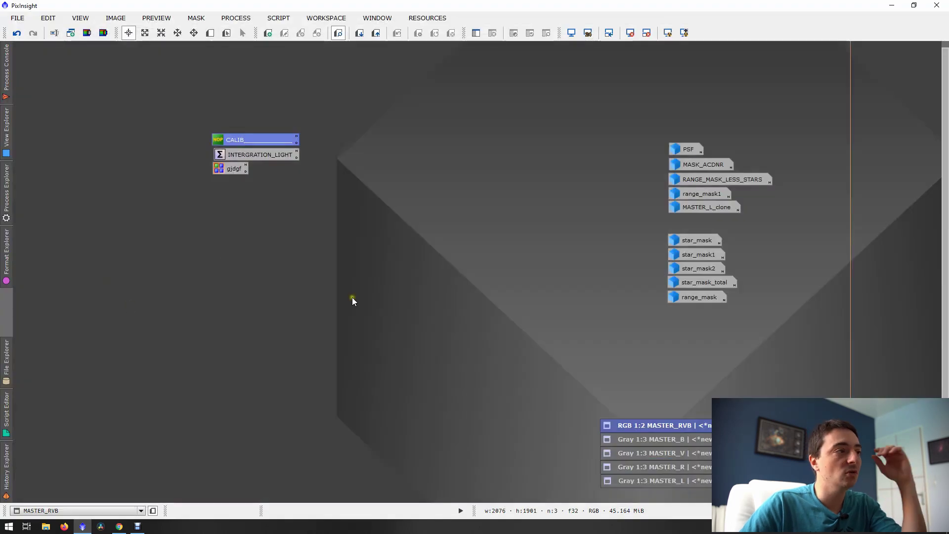
# Step: Delete the gjdgf, INTERGRATION_LIGHT and CALIB process icons from the workspace
pyautogui.rightClick(232, 169)
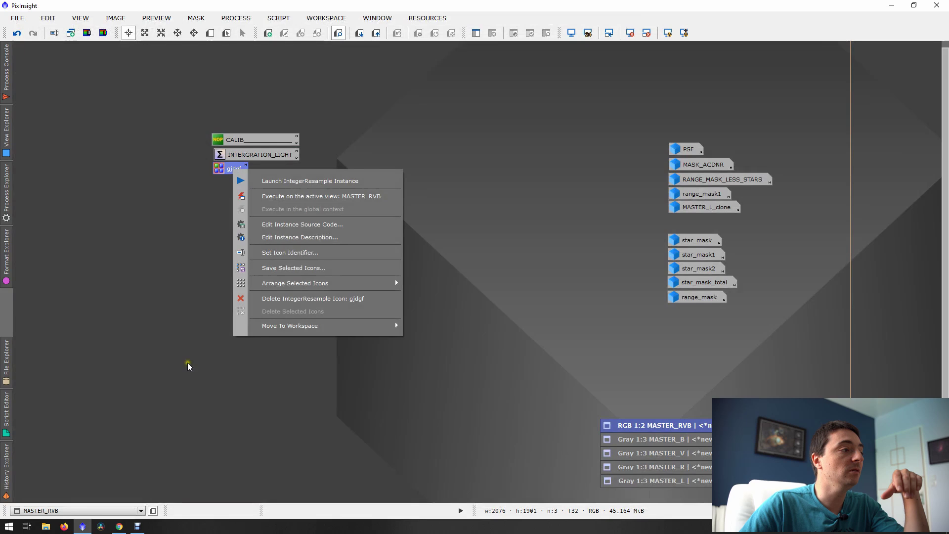
pyautogui.click(306, 298)
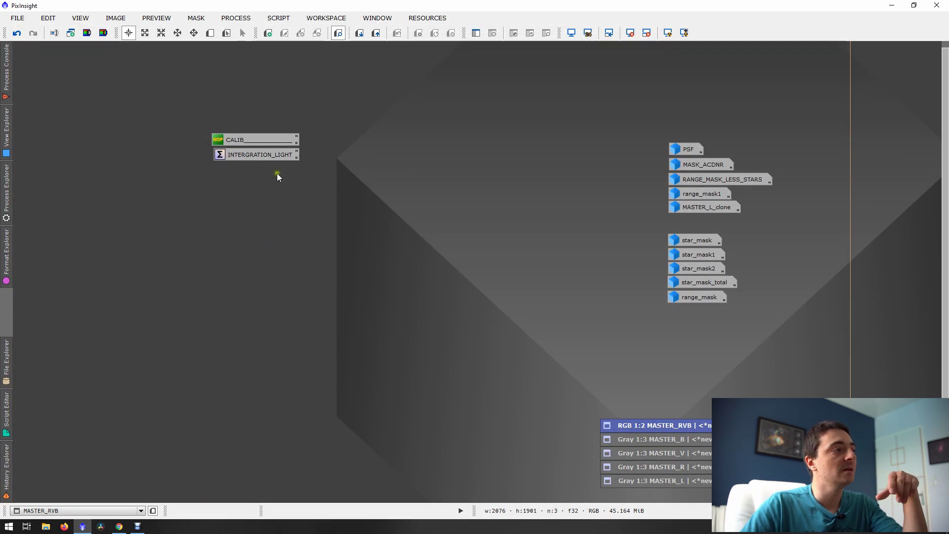
pyautogui.rightClick(259, 150)
pyautogui.click(316, 275)
pyautogui.rightClick(254, 142)
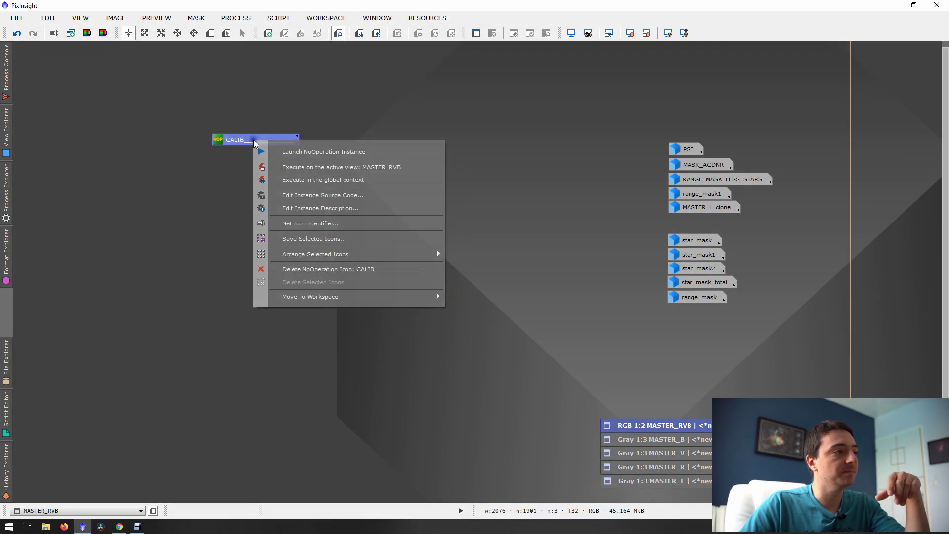
pyautogui.click(304, 268)
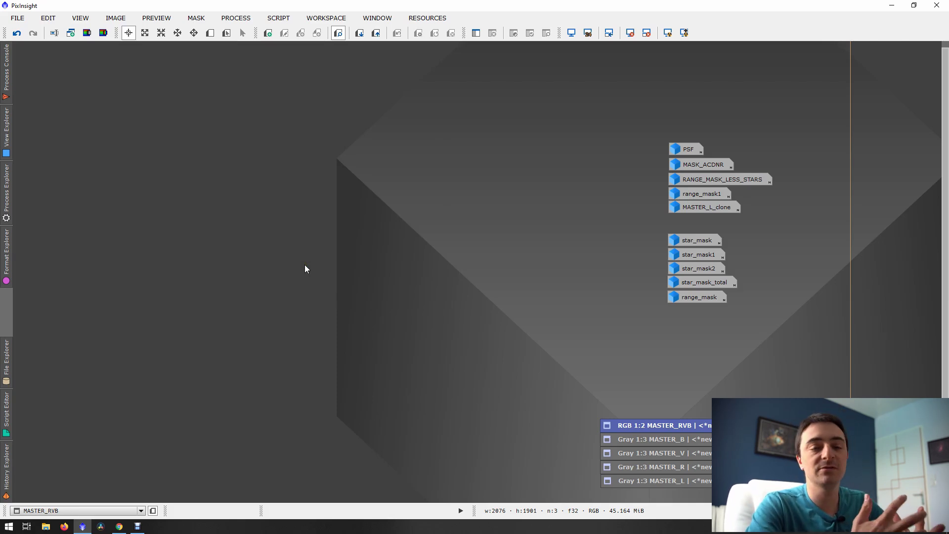
# Step: Load the process icon set Général prétraitement from the process icon folder onto the workspace
pyautogui.rightClick(279, 196)
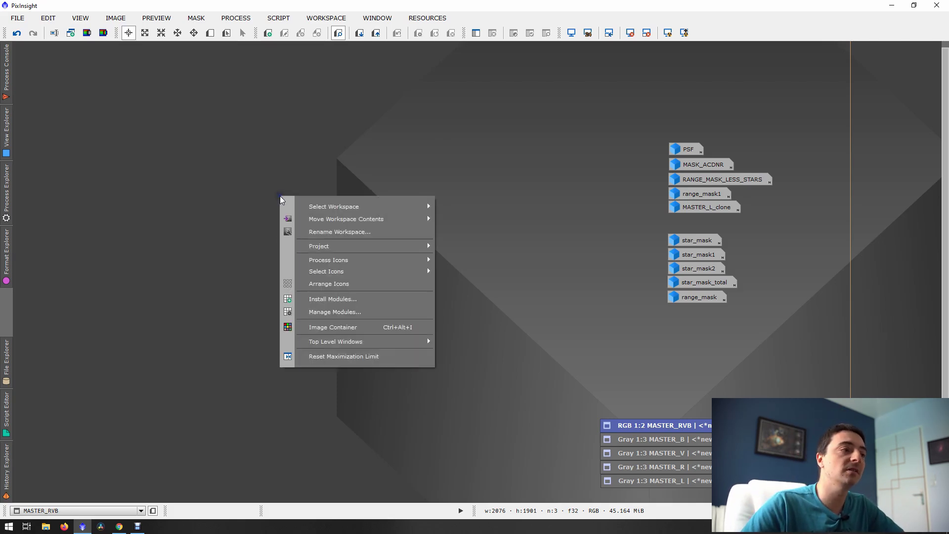
pyautogui.moveTo(346, 260)
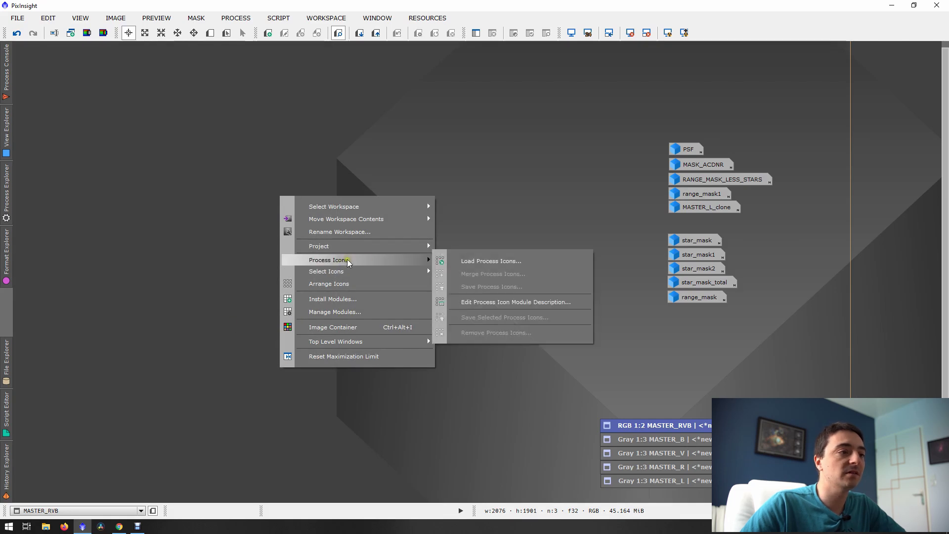
pyautogui.click(496, 260)
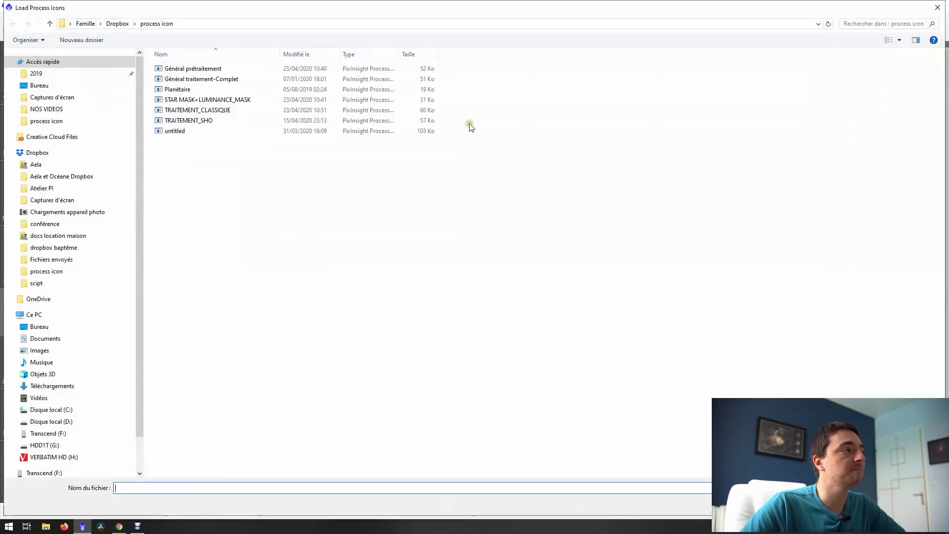
pyautogui.doubleClick(184, 70)
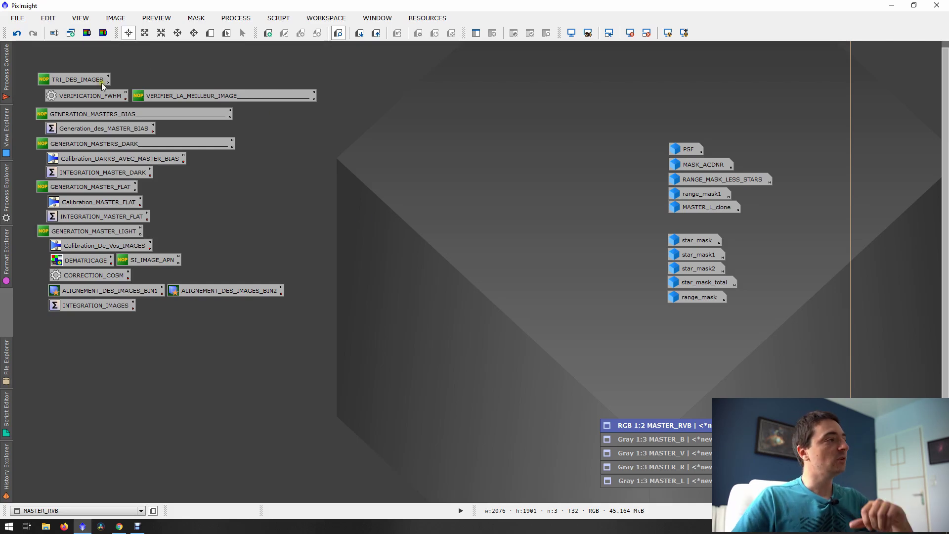
# Step: Open the VERIFICATION_FWHM icon, set its camera resolution to 16-bit [0, 65535] and close SubframeSelector
pyautogui.doubleClick(80, 94)
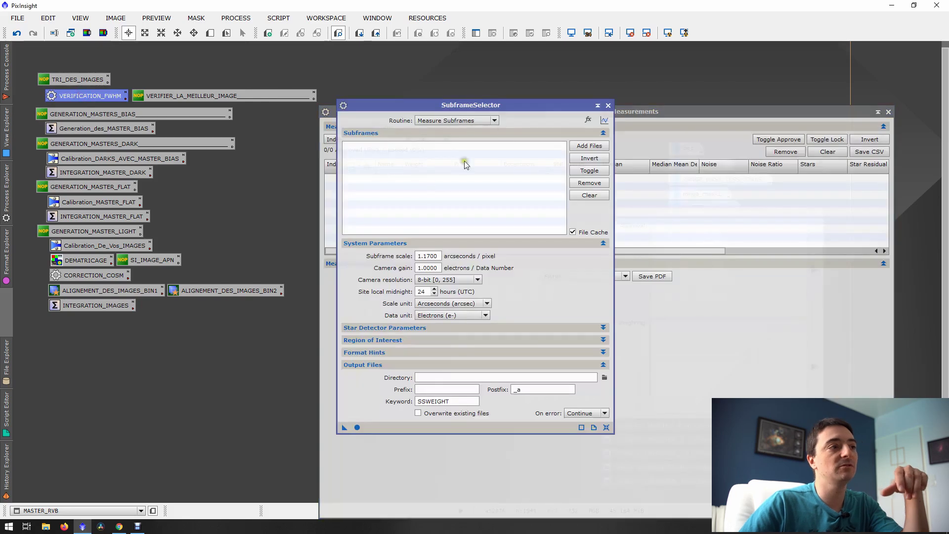
pyautogui.moveTo(505, 105); pyautogui.dragTo(479, 102)
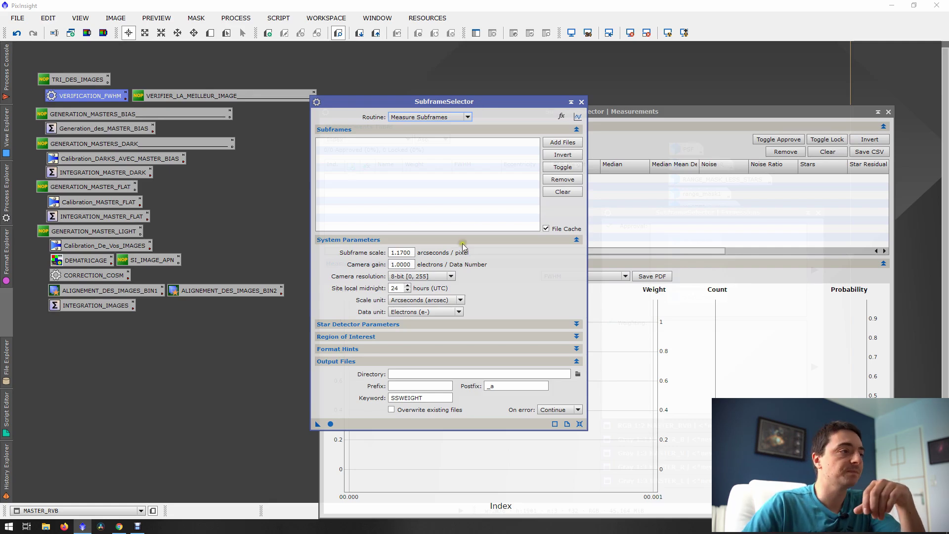
pyautogui.doubleClick(411, 252)
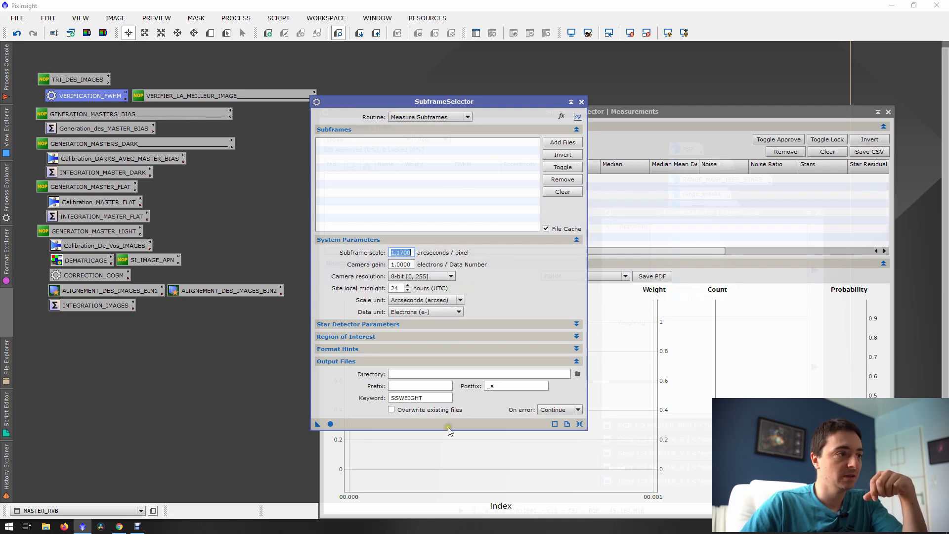
pyautogui.click(435, 279)
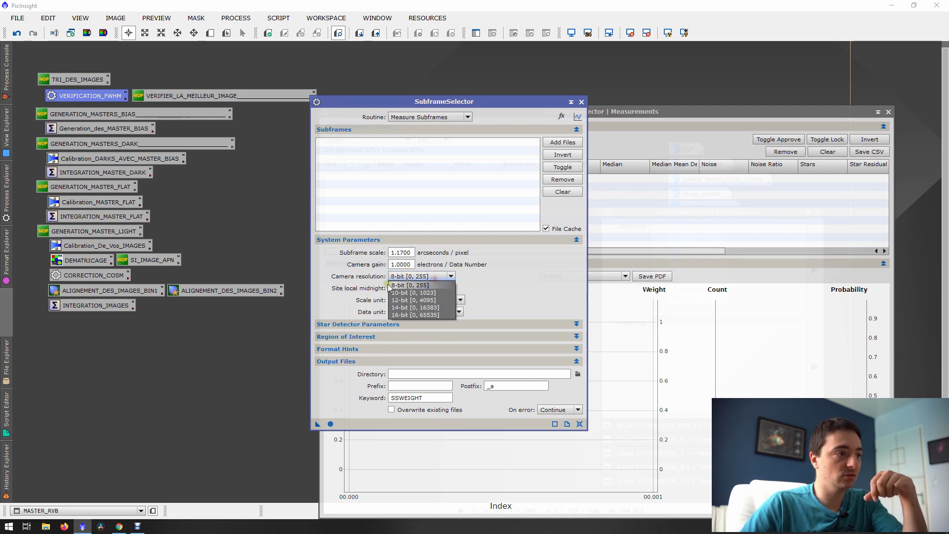
pyautogui.click(416, 316)
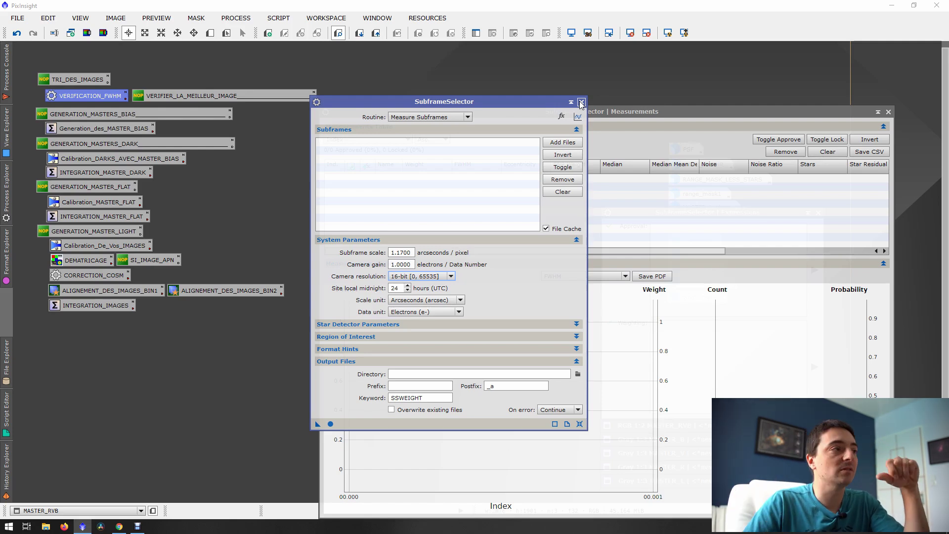
pyautogui.click(581, 102)
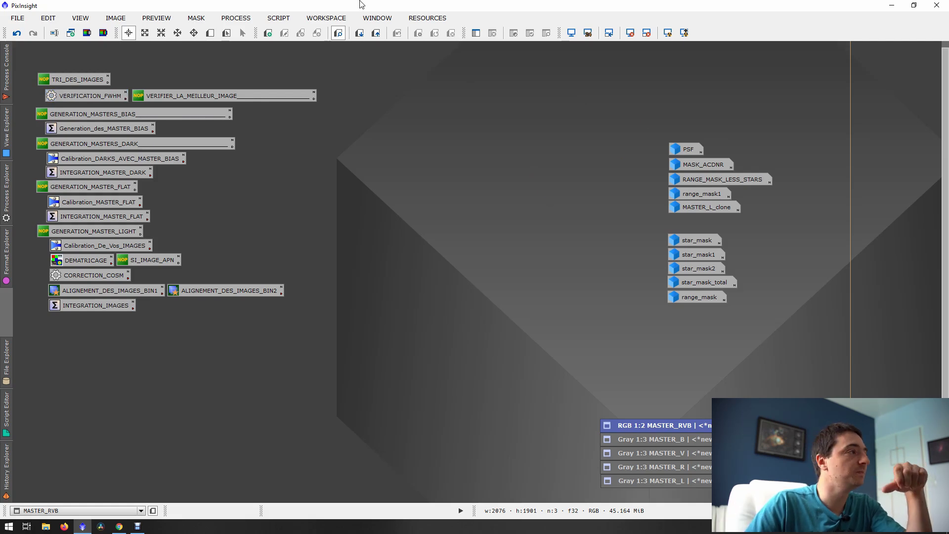
# Step: Read the VERIFICATION_FWHM icon's description for the subframe scale and FWHM sorting advice, including its example, and close it
pyautogui.click(125, 100)
pyautogui.moveTo(195, 127); pyautogui.dragTo(198, 157)
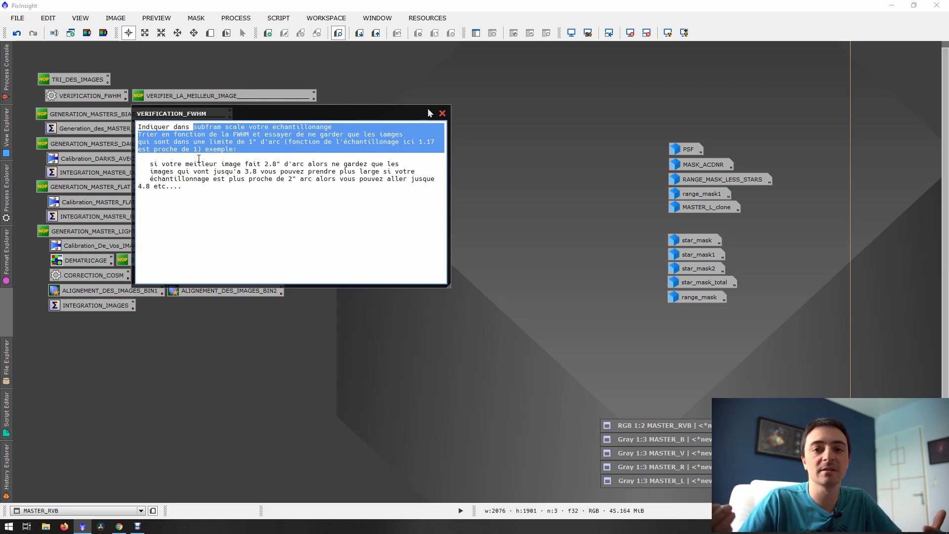
pyautogui.click(230, 130)
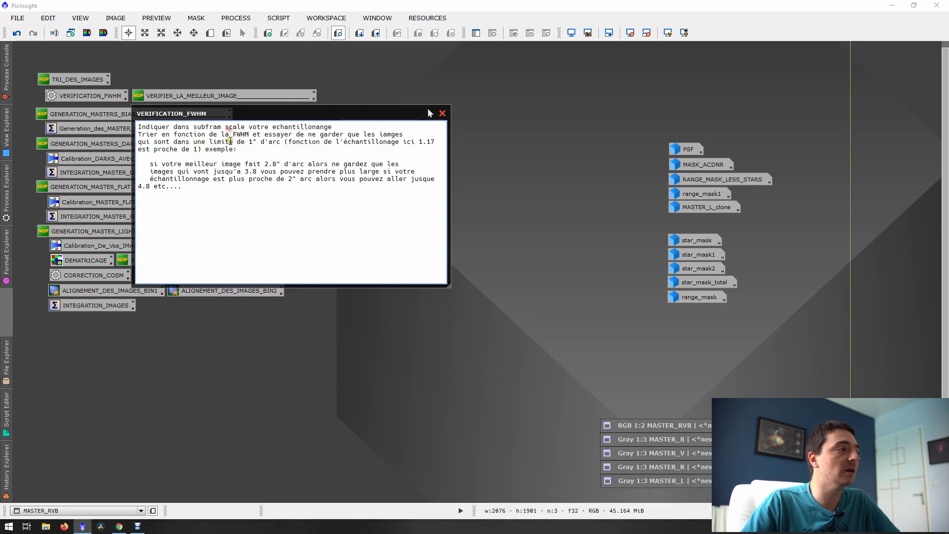
pyautogui.moveTo(149, 165); pyautogui.dragTo(190, 204)
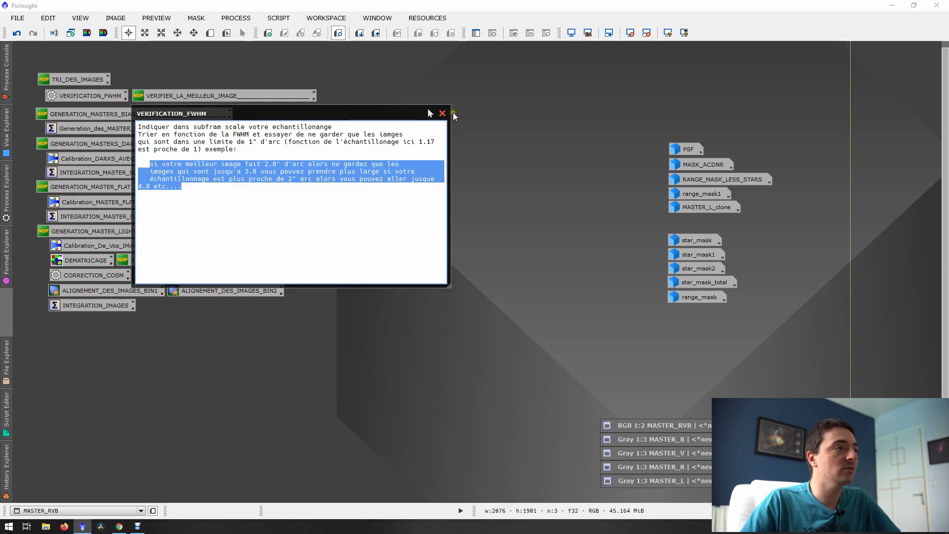
pyautogui.click(442, 113)
# Step: Read the Generation_des_MASTER_BIAS icon's description for which files to add, and close it
pyautogui.click(152, 126)
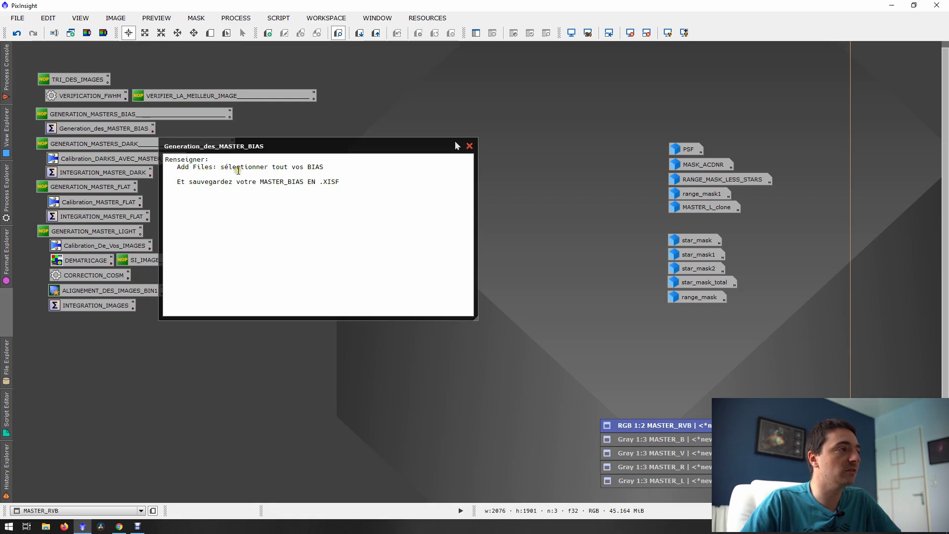
pyautogui.moveTo(177, 167); pyautogui.dragTo(313, 166)
pyautogui.click(470, 146)
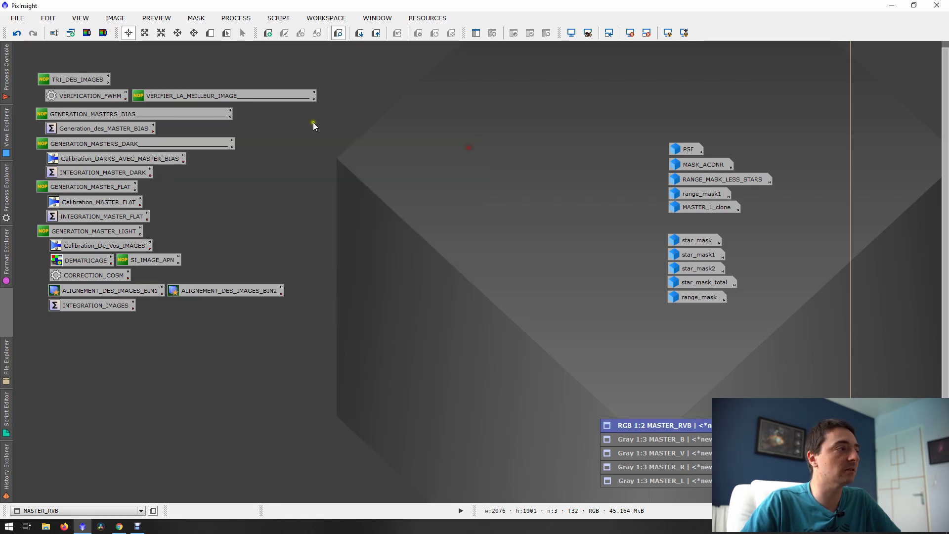
# Step: Examine the ImageIntegration instance of Generation_des_MASTER_BIAS alongside its description, check its input file selection, and close it without adding files
pyautogui.doubleClick(109, 129)
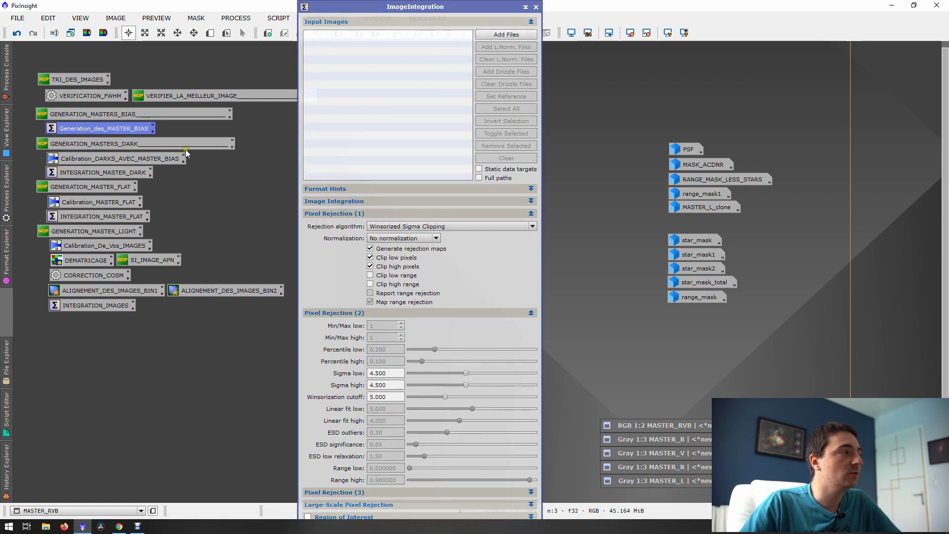
pyautogui.moveTo(150, 130)
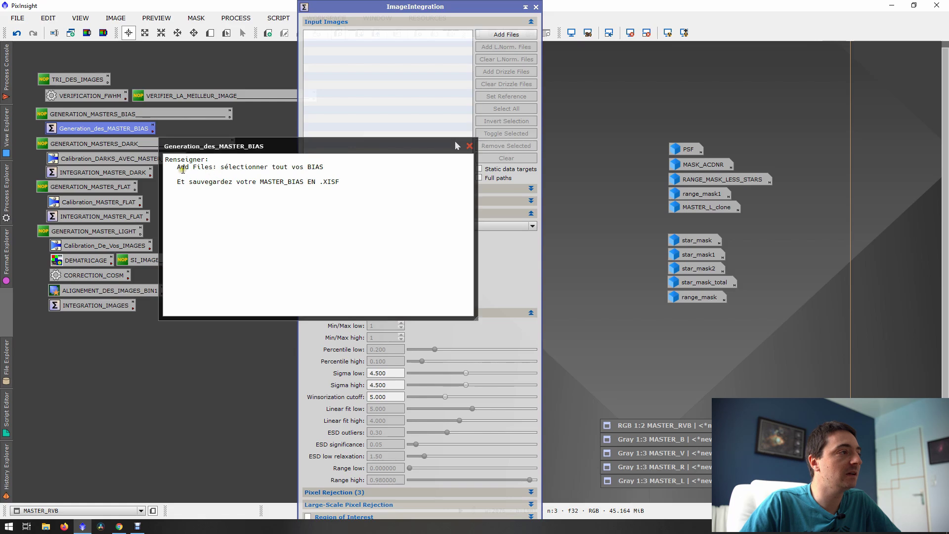
pyautogui.moveTo(182, 169); pyautogui.dragTo(267, 170)
pyautogui.click(269, 179)
pyautogui.click(469, 146)
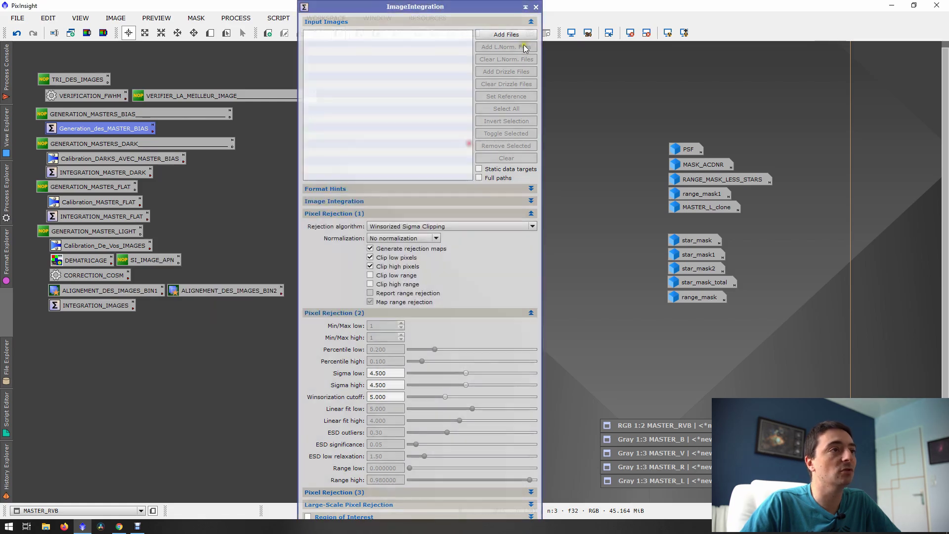
pyautogui.click(510, 34)
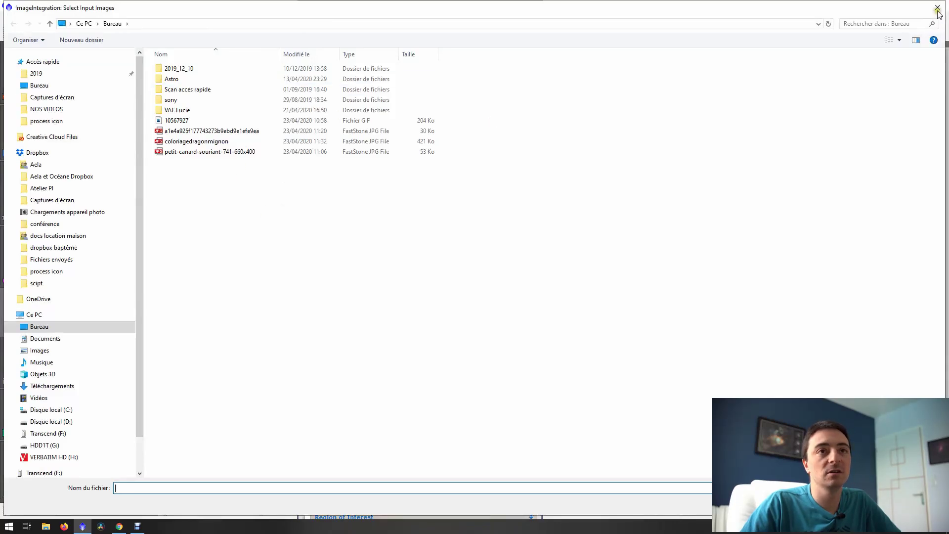
pyautogui.click(938, 9)
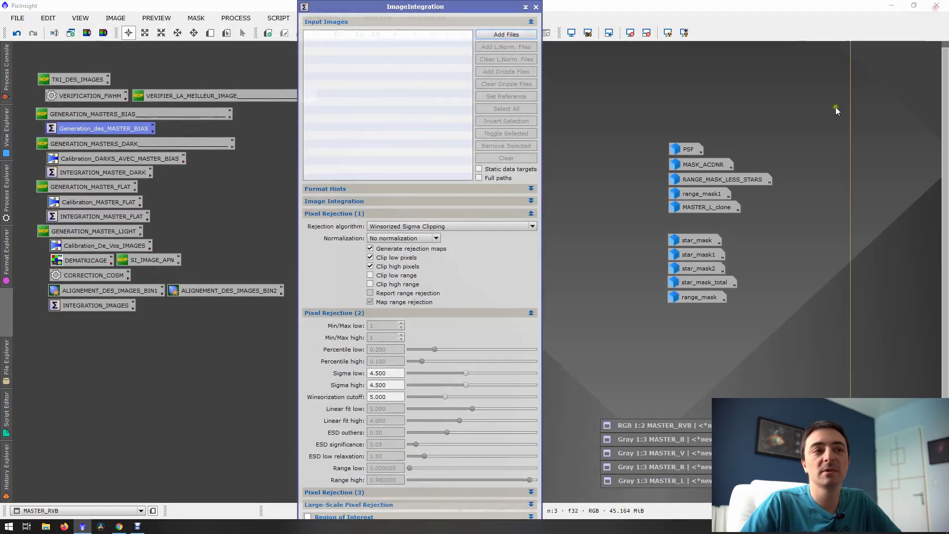
pyautogui.click(535, 8)
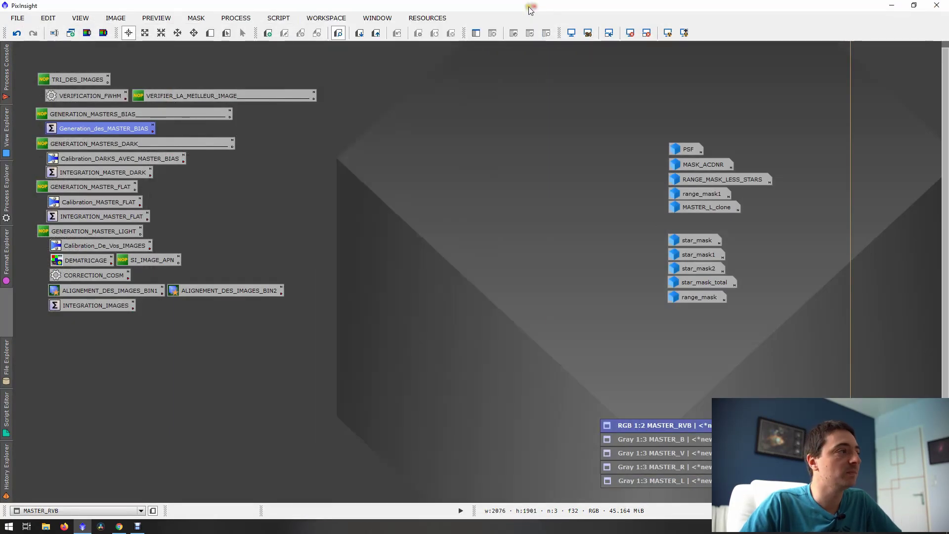
# Step: Reread the Generation_des_MASTER_BIAS description for the instruction on saving the master bias as .XISF, and close it
pyautogui.click(154, 131)
pyautogui.moveTo(174, 182); pyautogui.dragTo(276, 191)
pyautogui.click(272, 183)
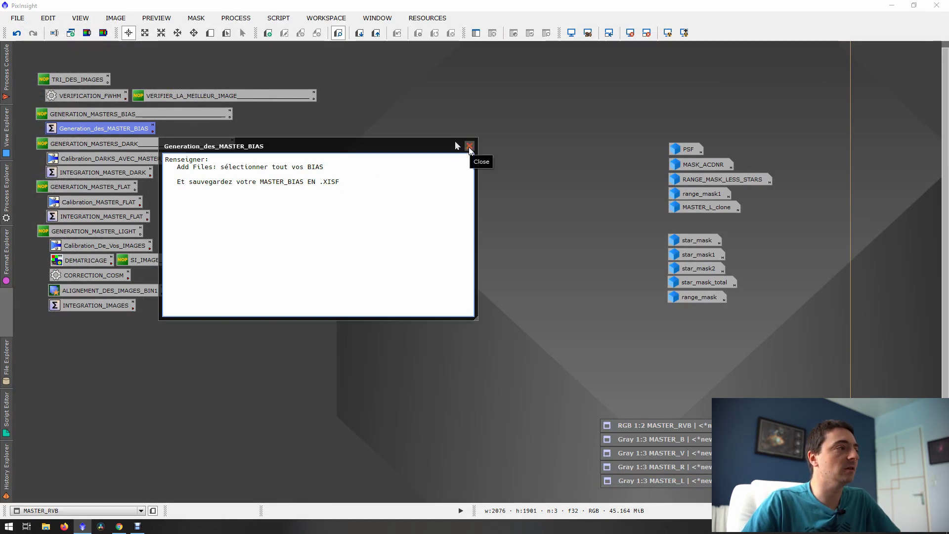
pyautogui.click(469, 147)
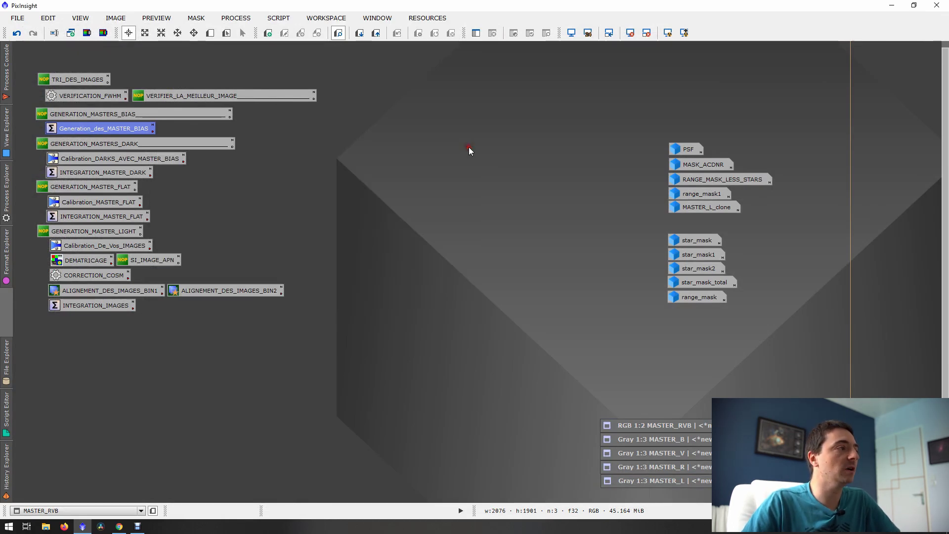
# Step: Examine the ImageCalibration instance of Calibration_DARKS_AVEC_MASTER_BIAS and its description for the output directory and Master Bias entries, and close both
pyautogui.doubleClick(82, 161)
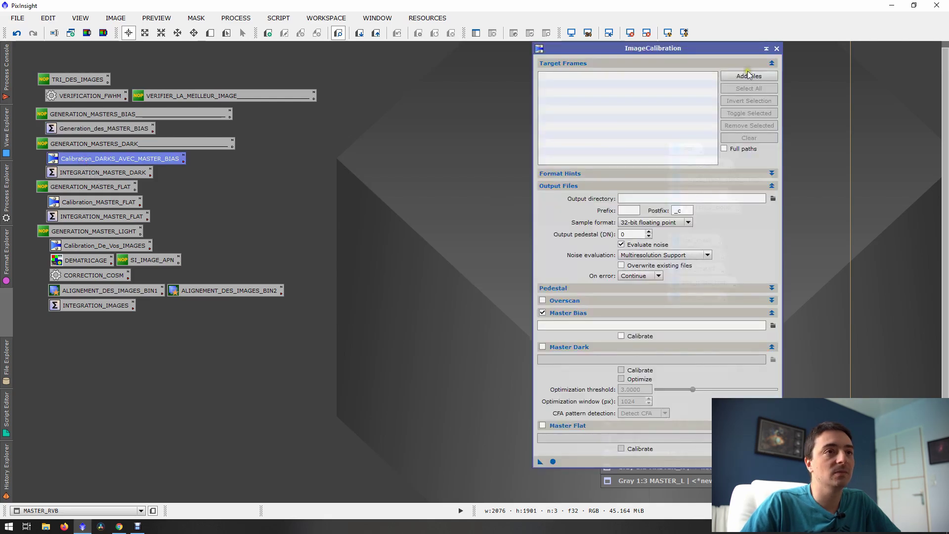
pyautogui.click(776, 49)
pyautogui.click(184, 161)
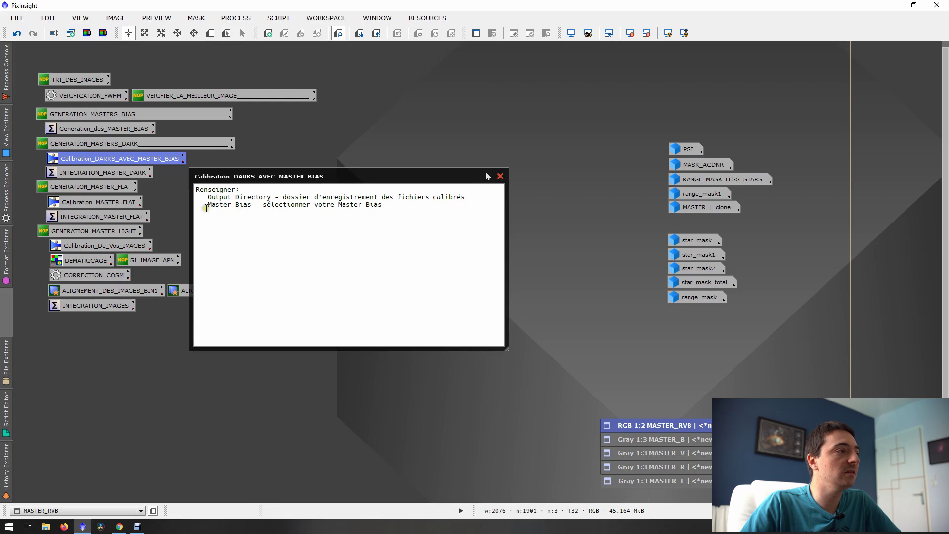
pyautogui.moveTo(205, 208); pyautogui.dragTo(249, 205)
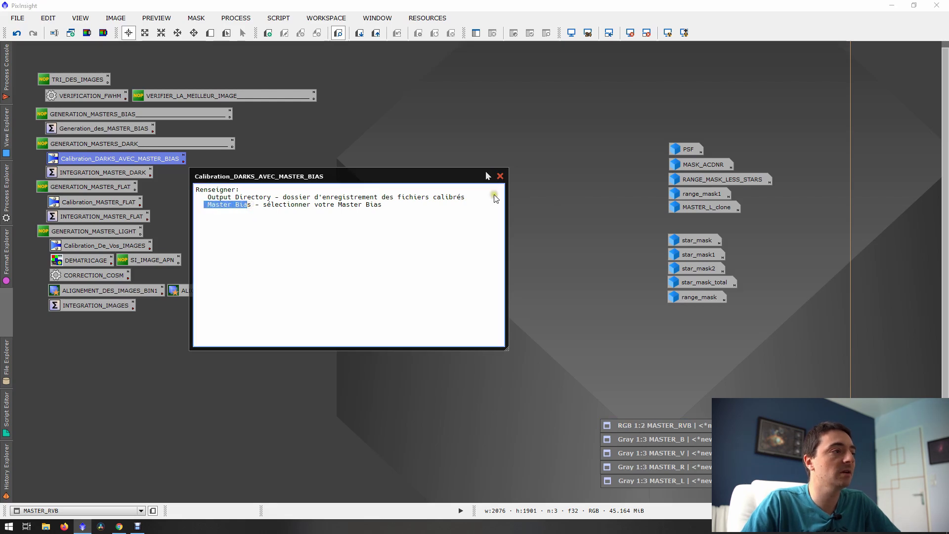
pyautogui.click(500, 176)
pyautogui.doubleClick(168, 164)
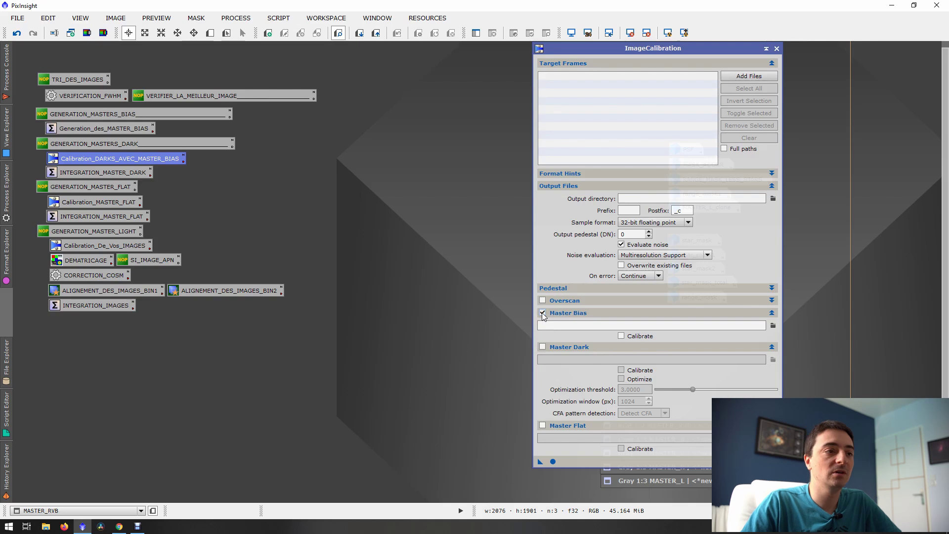
pyautogui.click(776, 49)
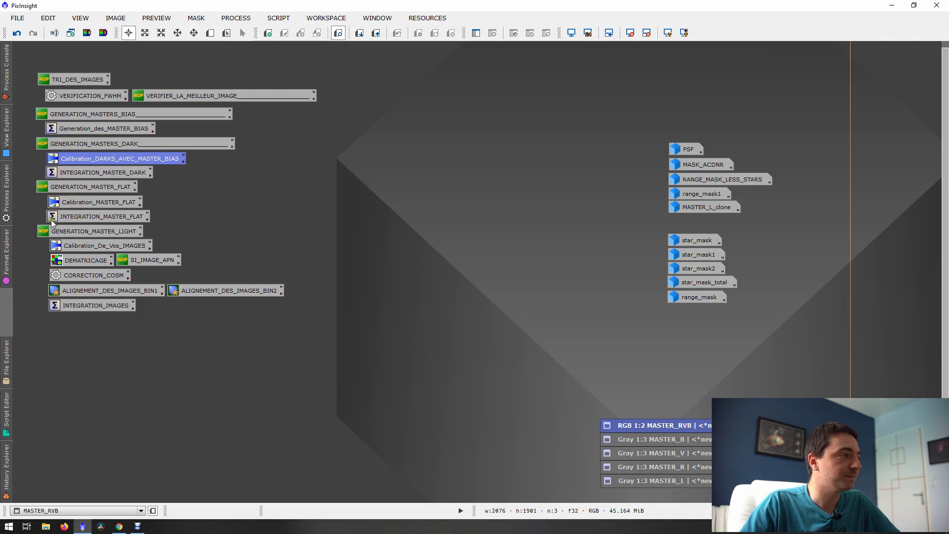
# Step: Examine the ImageIntegration instance of INTEGRATION_MASTER_DARK and read its description for which files to add, closing each
pyautogui.doubleClick(79, 171)
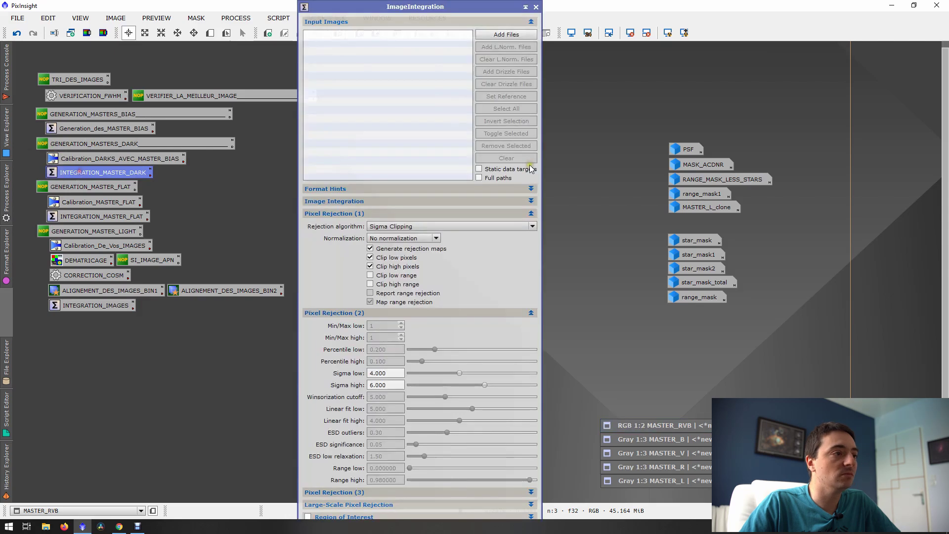
pyautogui.click(536, 6)
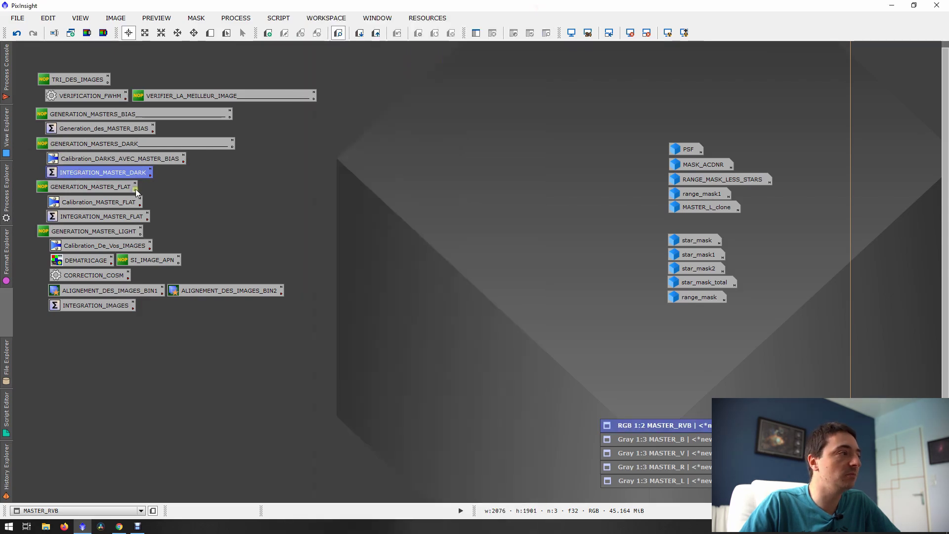
pyautogui.click(150, 176)
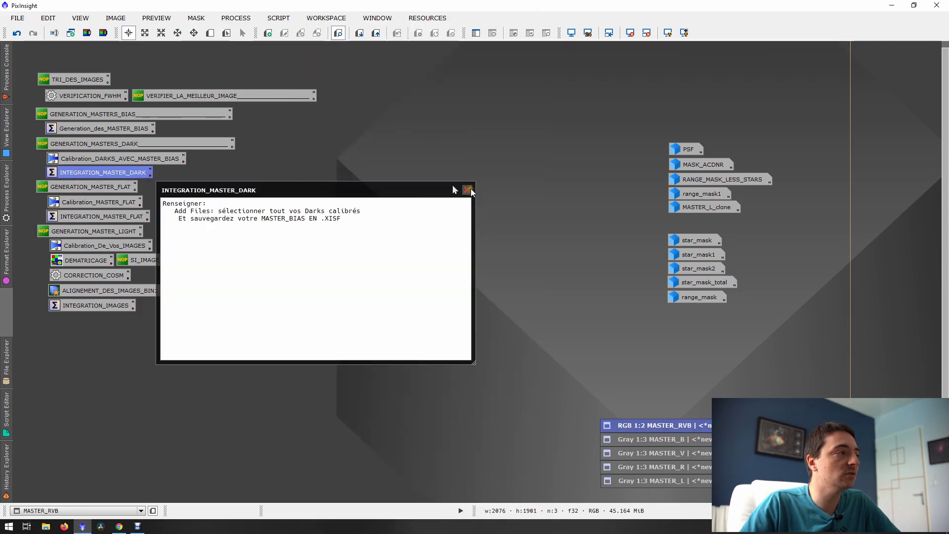
pyautogui.click(467, 190)
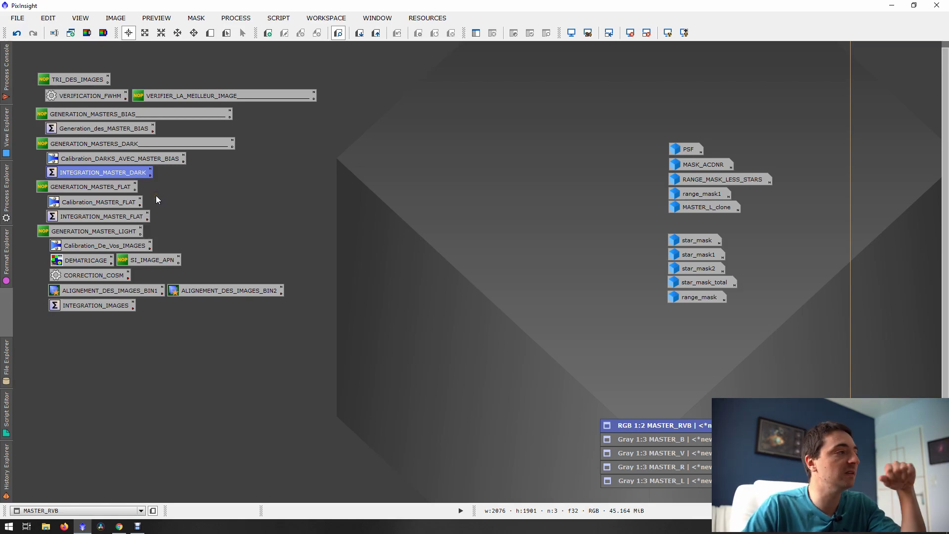
# Step: Read the Calibration_MASTER_FLAT description, view its ImageCalibration instance and the INTEGRATION_MASTER_FLAT instance, and close them
pyautogui.click(138, 205)
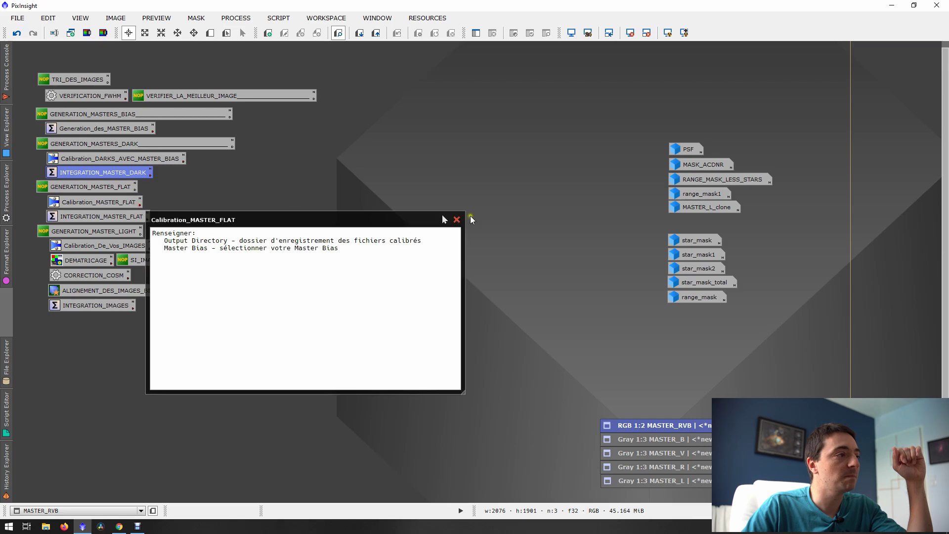
pyautogui.click(461, 221)
pyautogui.doubleClick(89, 204)
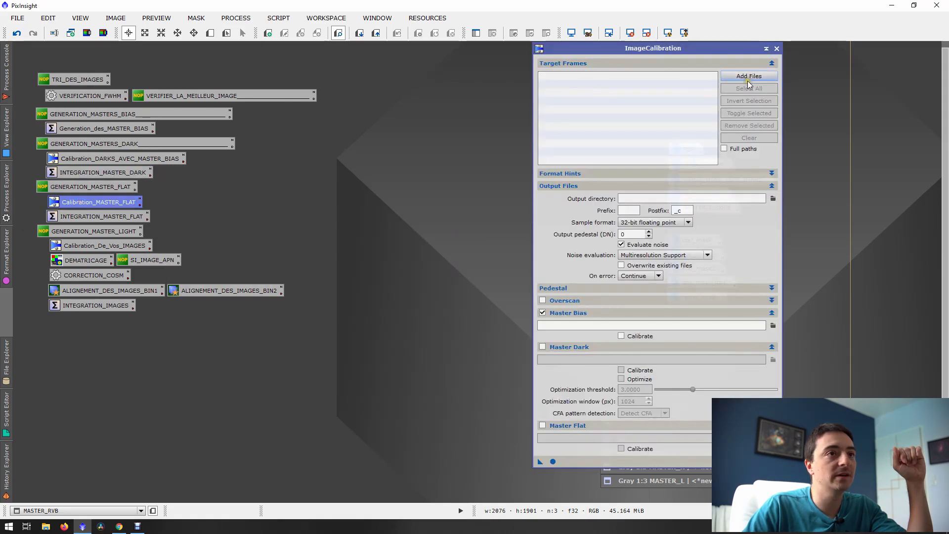
pyautogui.click(776, 49)
pyautogui.doubleClick(121, 219)
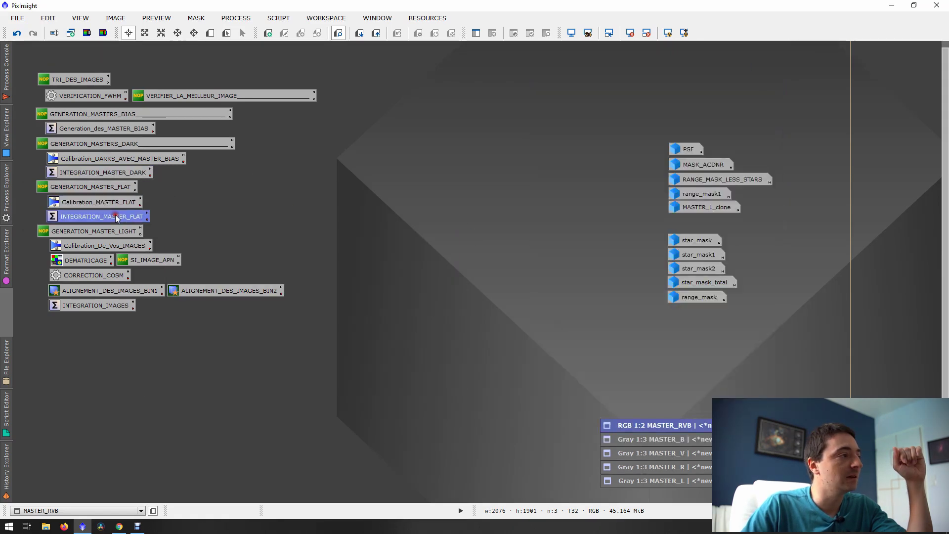
pyautogui.click(535, 8)
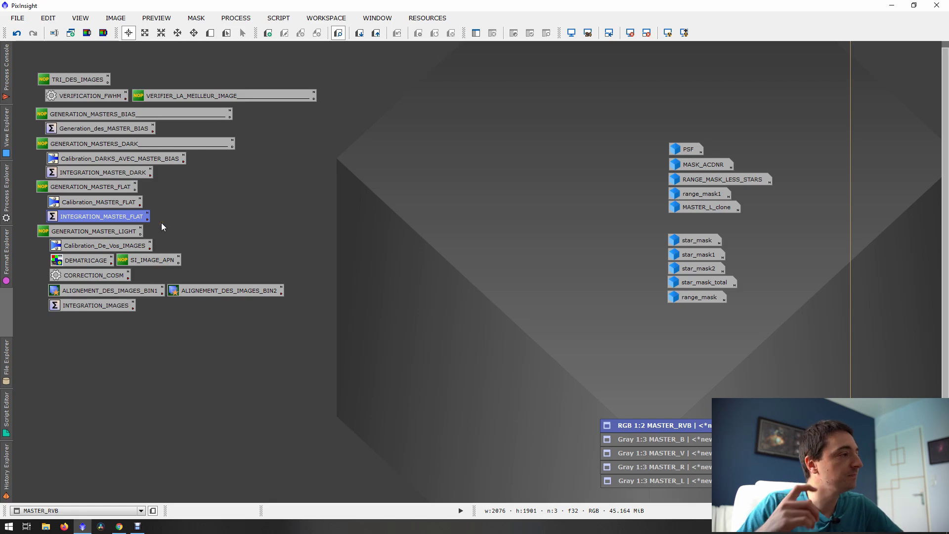
# Step: Examine the ImageCalibration instance of Calibration_De_Vos_IMAGES for its output directory and master bias, dark and flat fields, close it and deselect the icon
pyautogui.doubleClick(119, 246)
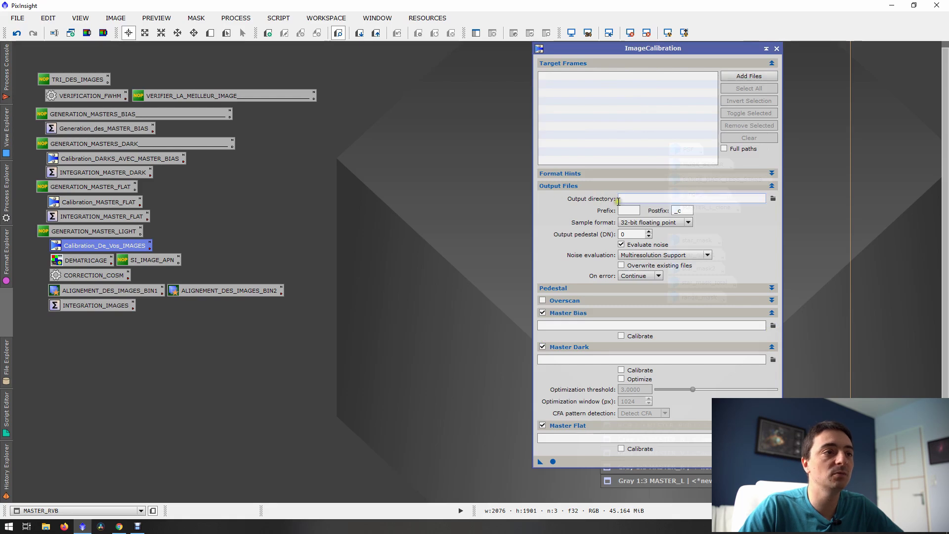
pyautogui.moveTo(765, 202)
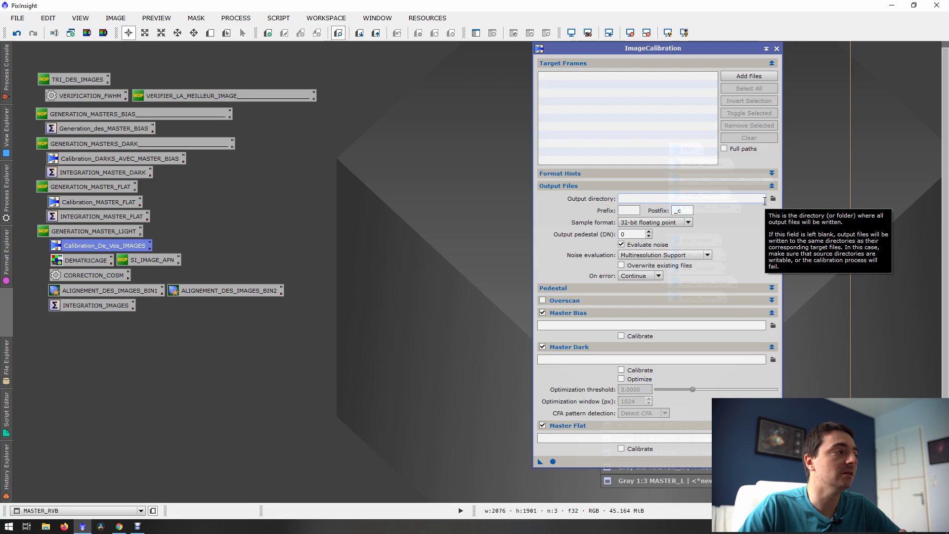
pyautogui.click(776, 48)
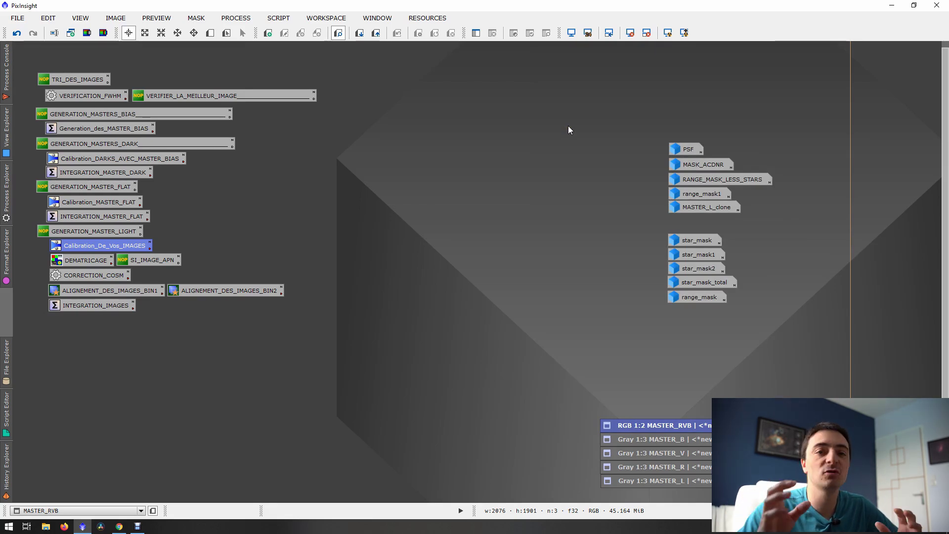
pyautogui.click(3, 252)
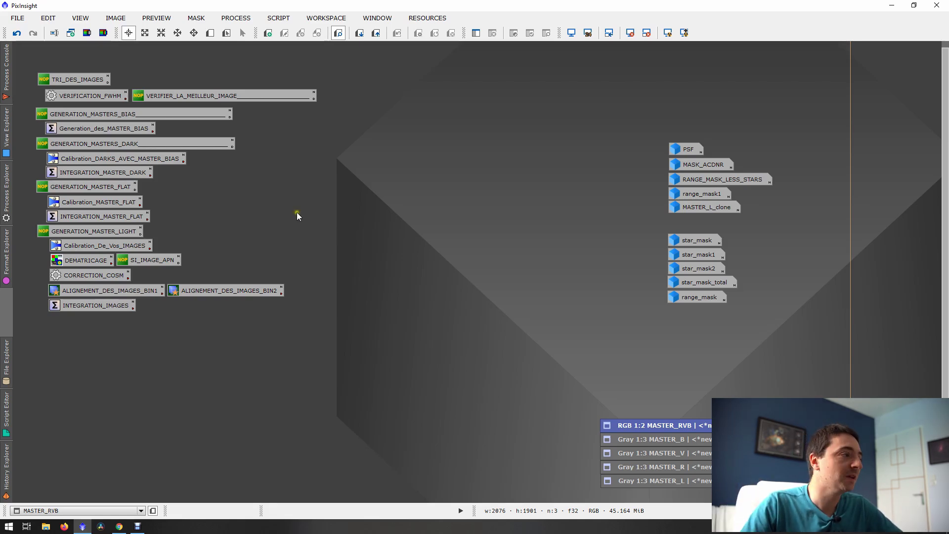
# Step: Examine the Debayer instance of DEMATRICAGE, check the available Bayer/mosaic patterns without changing the selection, and close it
pyautogui.doubleClick(81, 262)
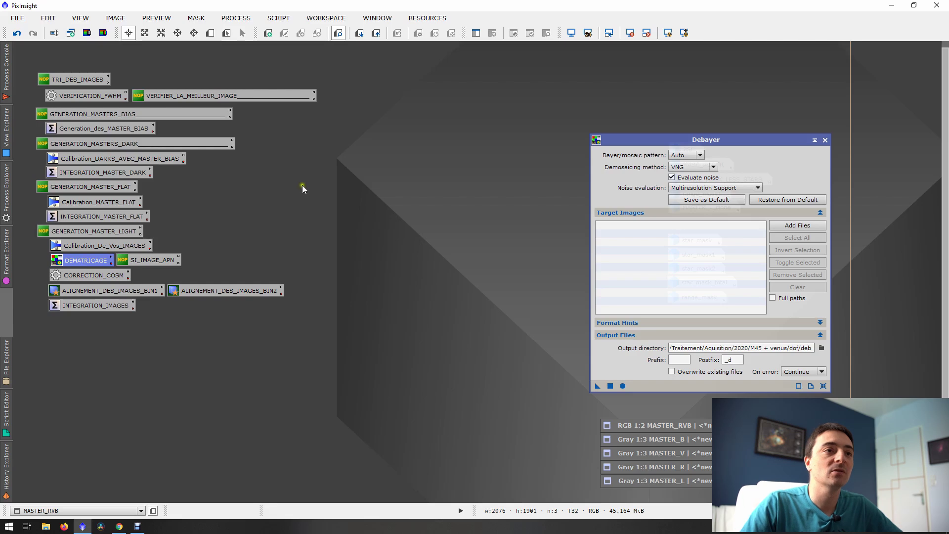
pyautogui.moveTo(699, 138); pyautogui.dragTo(492, 117)
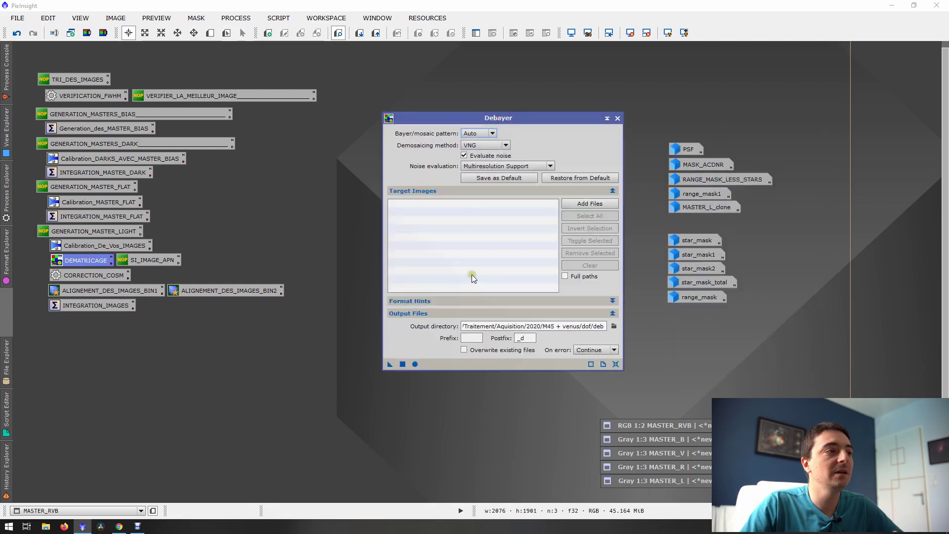
pyautogui.click(476, 135)
pyautogui.click(477, 136)
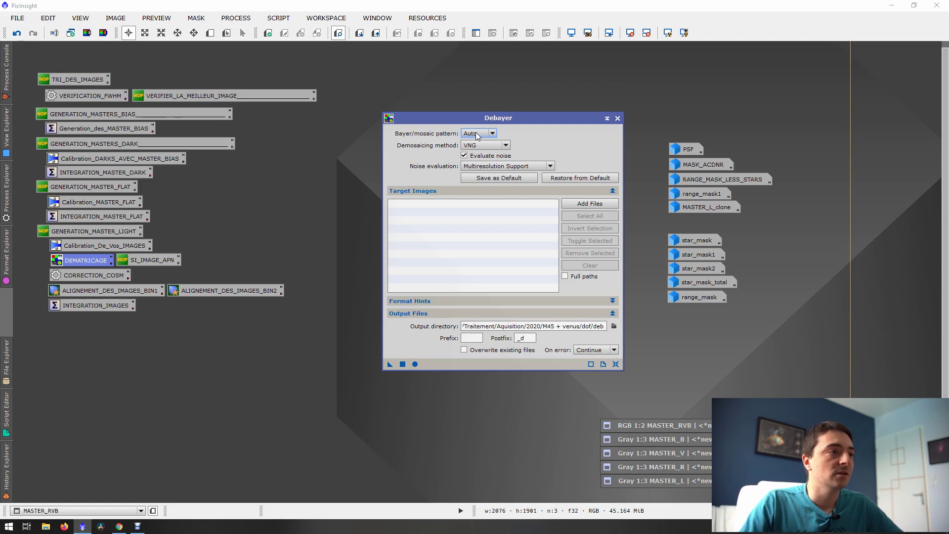
pyautogui.click(477, 136)
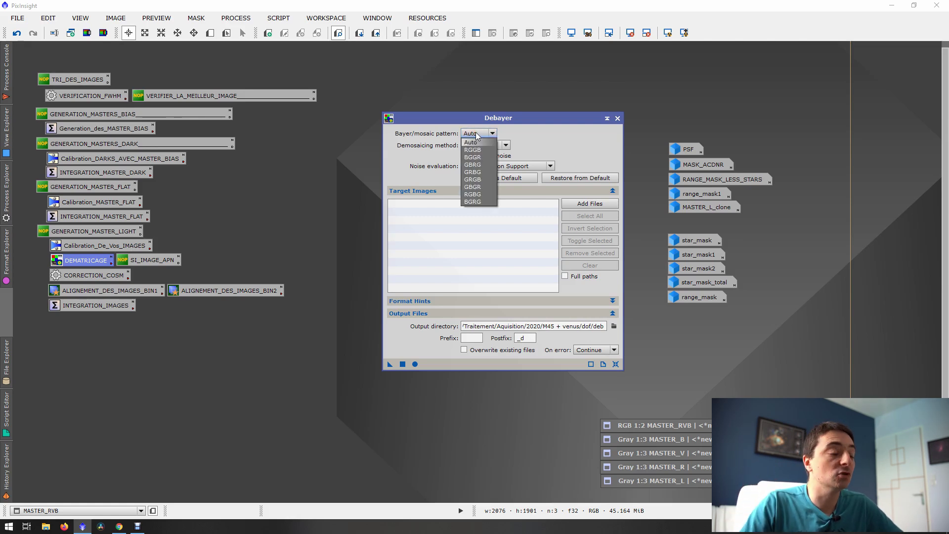
pyautogui.click(470, 135)
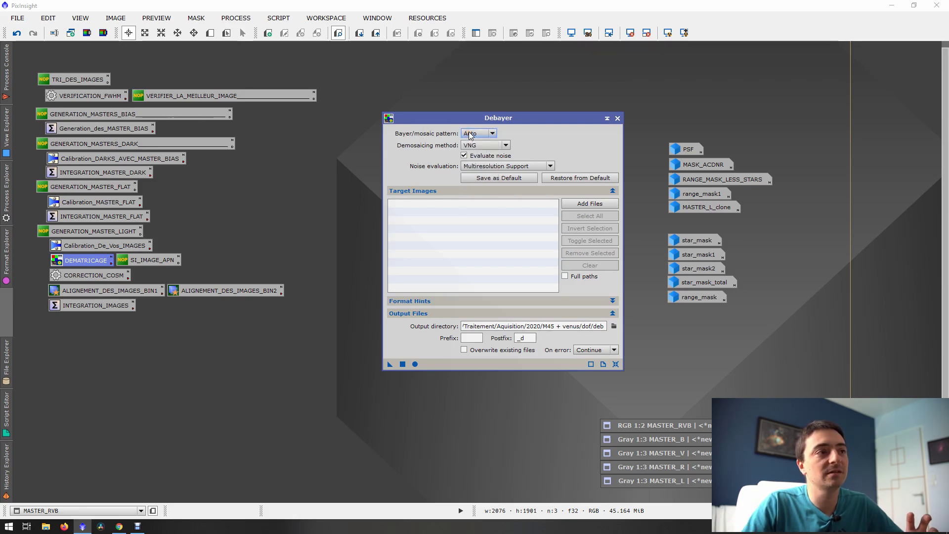
pyautogui.click(470, 136)
pyautogui.click(489, 136)
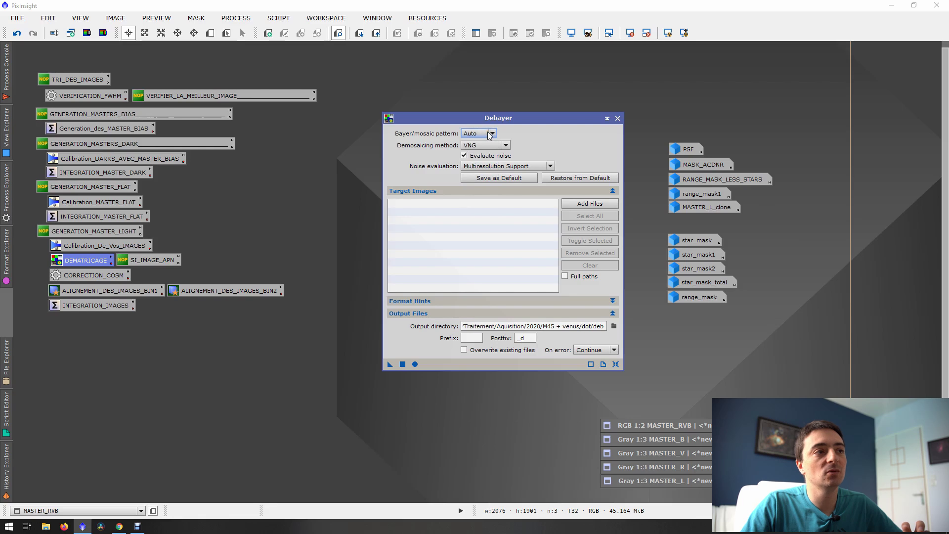
pyautogui.click(489, 135)
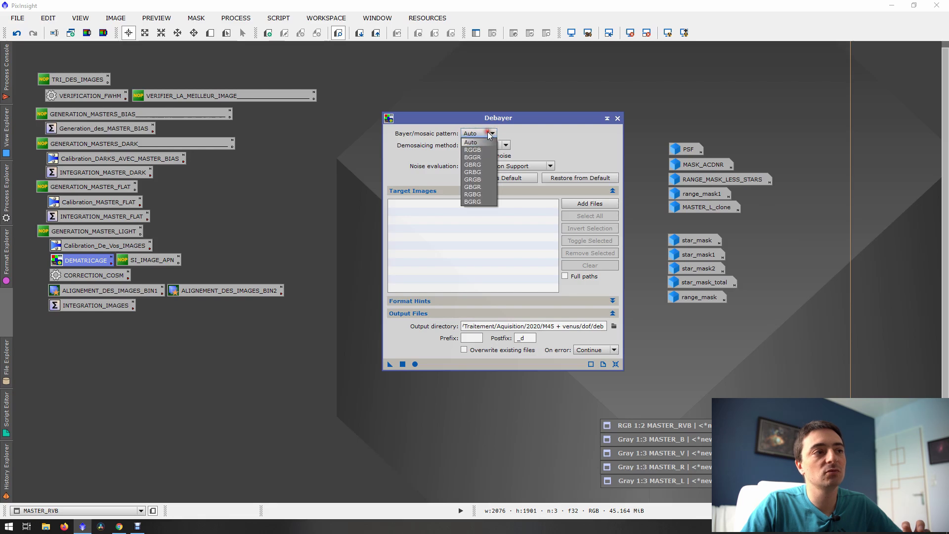
pyautogui.click(617, 119)
# Step: Read the DEMATRICAGE description for which images to add and which Bayer/mosaic pattern to choose on error, and close it
pyautogui.click(110, 263)
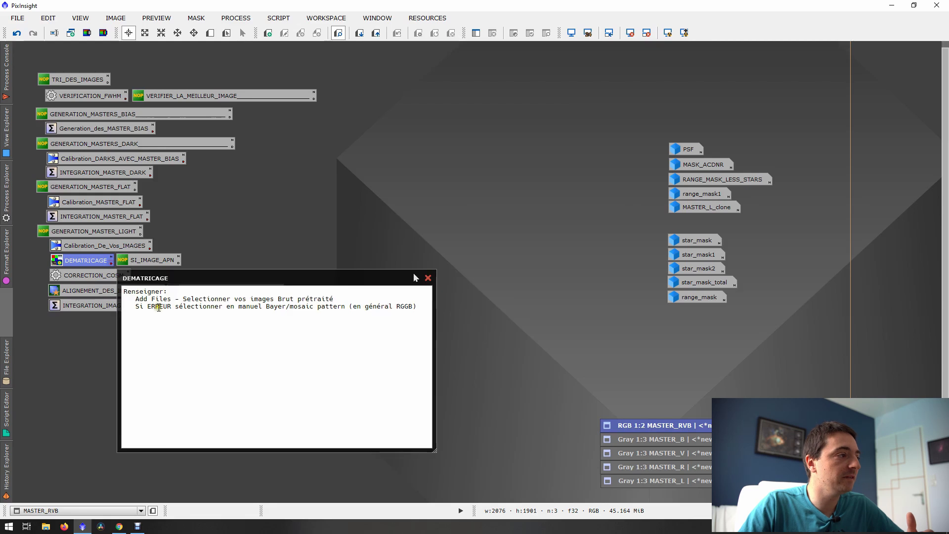
pyautogui.moveTo(134, 298); pyautogui.dragTo(444, 305)
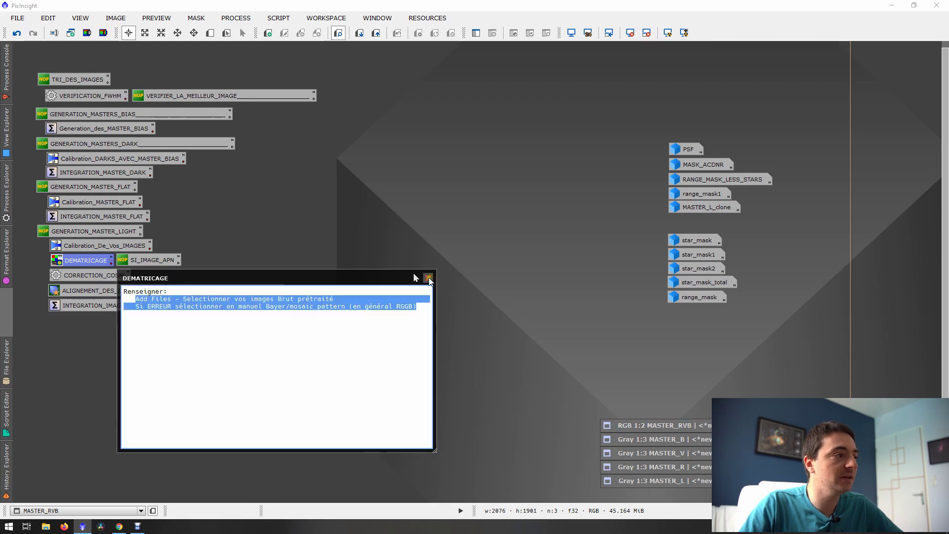
pyautogui.click(428, 278)
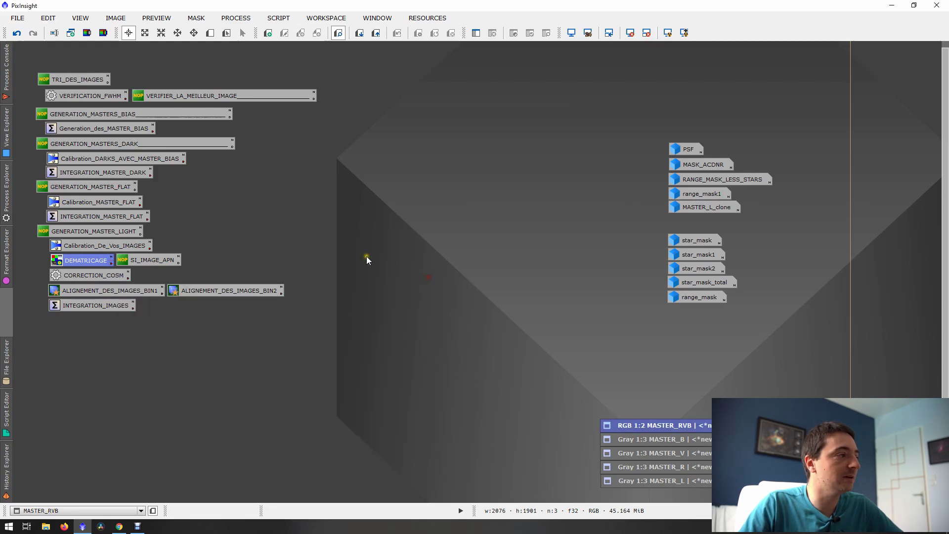
# Step: Examine the CosmeticCorrection instance of CORRECTION_COSM, including the Hot Sigma and Cold Sigma settings under Use Auto detect, and close it
pyautogui.click(75, 275)
pyautogui.doubleClick(75, 275)
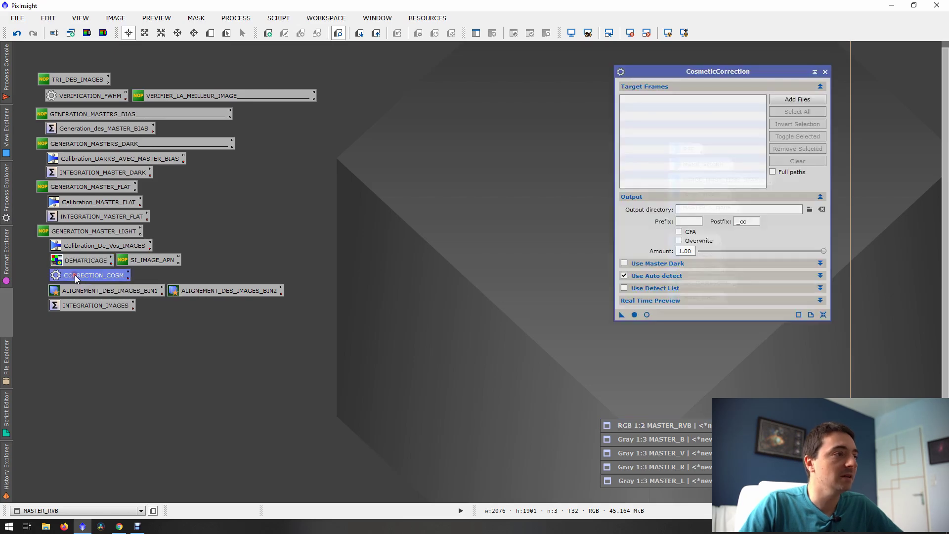
pyautogui.click(654, 276)
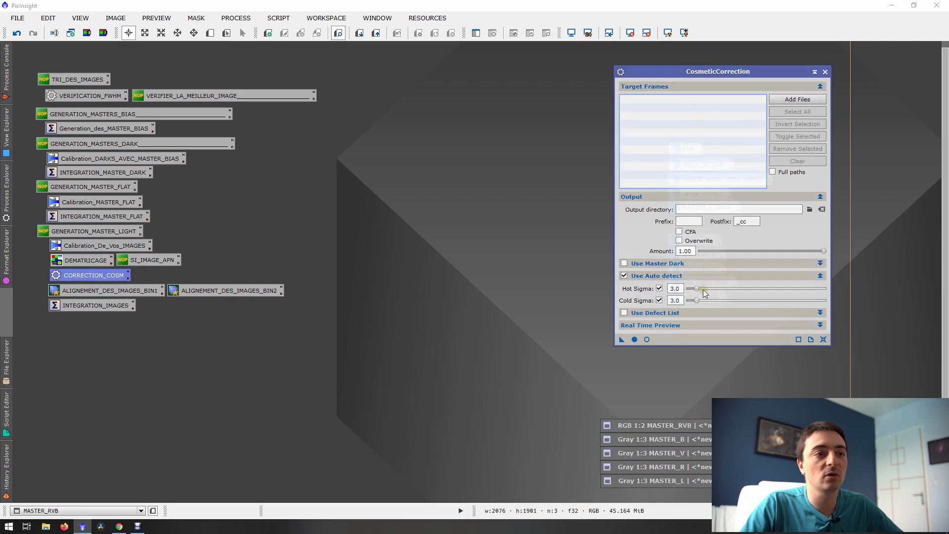
pyautogui.moveTo(678, 285)
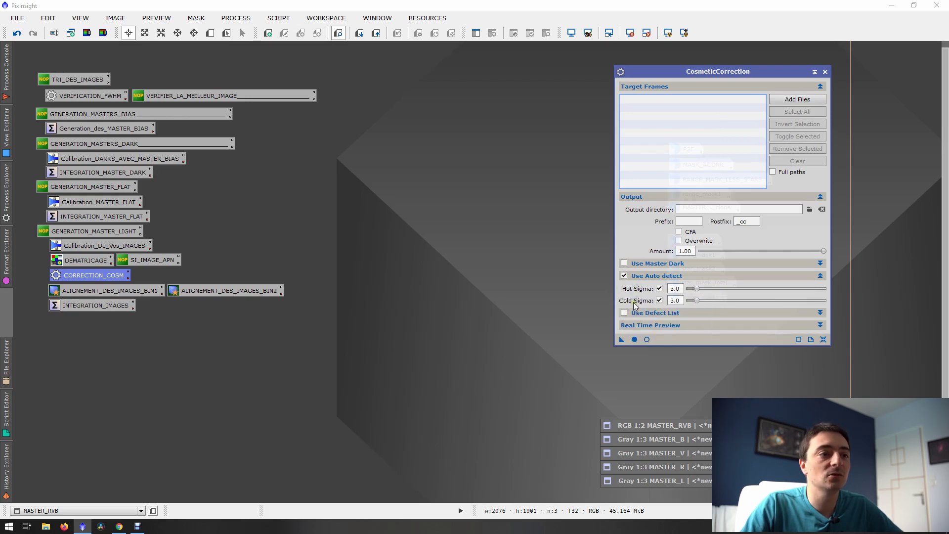
pyautogui.click(826, 71)
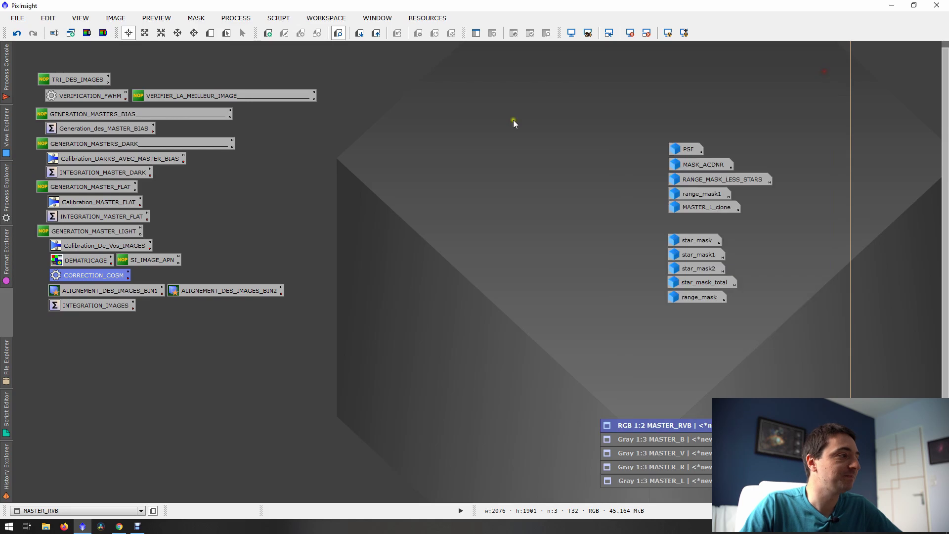
# Step: In the StarAlignment instance of ALIGNEMENT_DES_IMAGES_BIN1, set the reference image source to File and view the file selection without choosing one
pyautogui.doubleClick(93, 290)
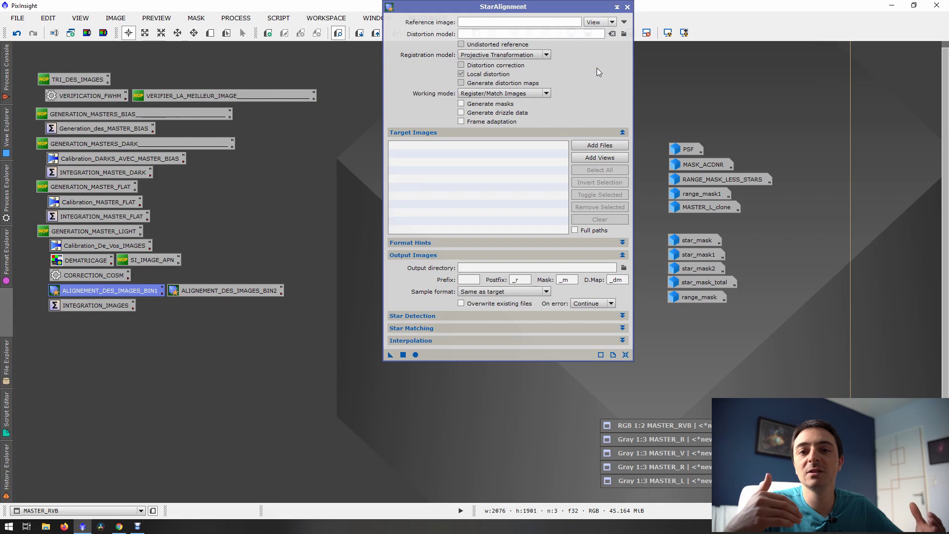
pyautogui.click(598, 22)
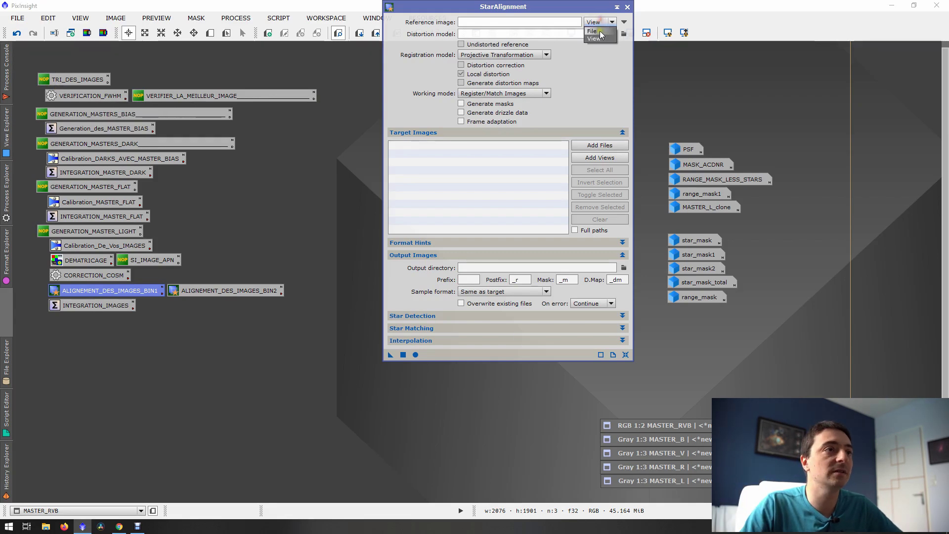
pyautogui.click(600, 31)
pyautogui.click(624, 23)
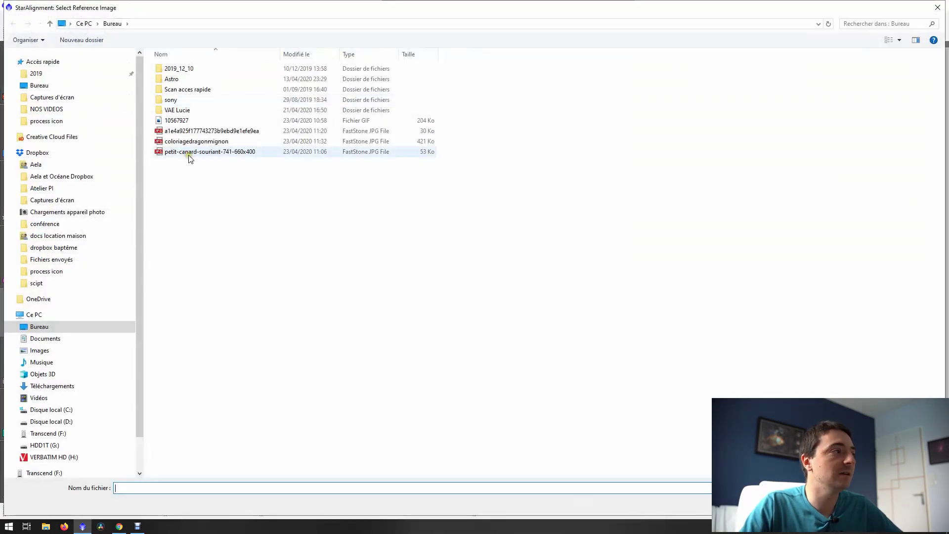
pyautogui.click(937, 7)
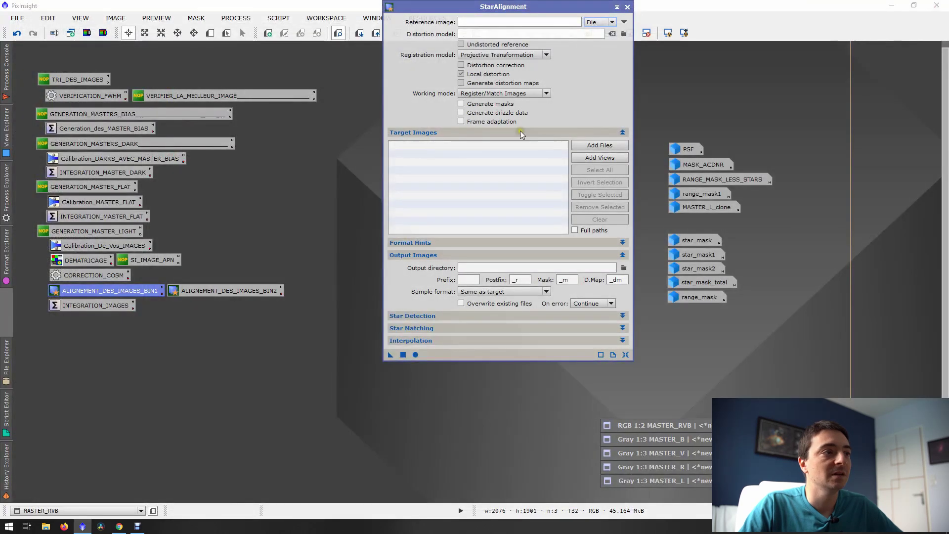
# Step: View the target image file selection without adding any files, and check the Star Matching and Interpolation settings of the StarAlignment instance
pyautogui.click(618, 143)
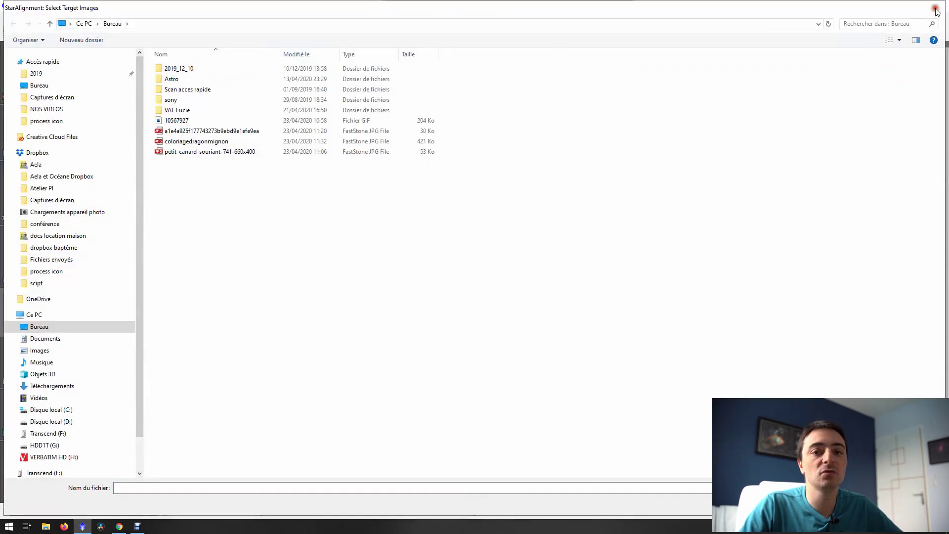
pyautogui.click(935, 8)
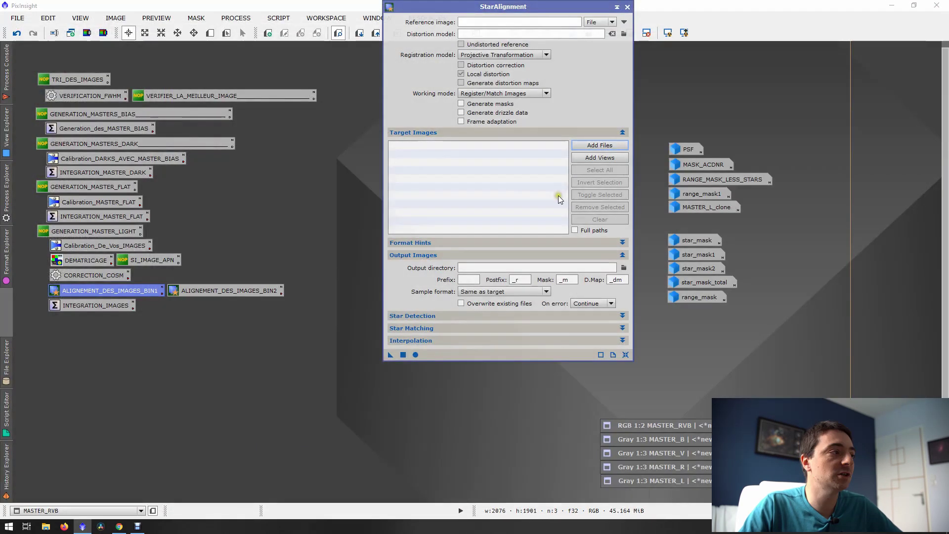
pyautogui.click(426, 328)
pyautogui.click(426, 328)
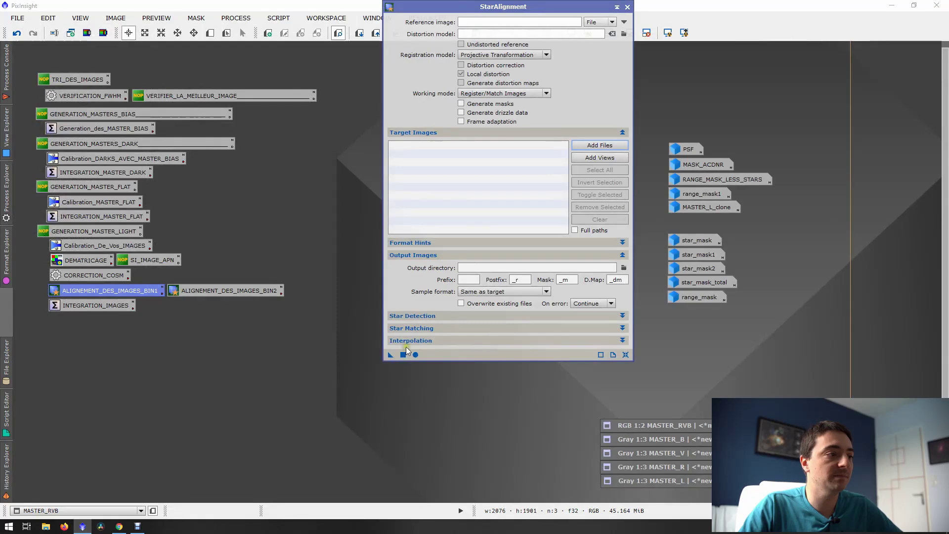
pyautogui.click(412, 341)
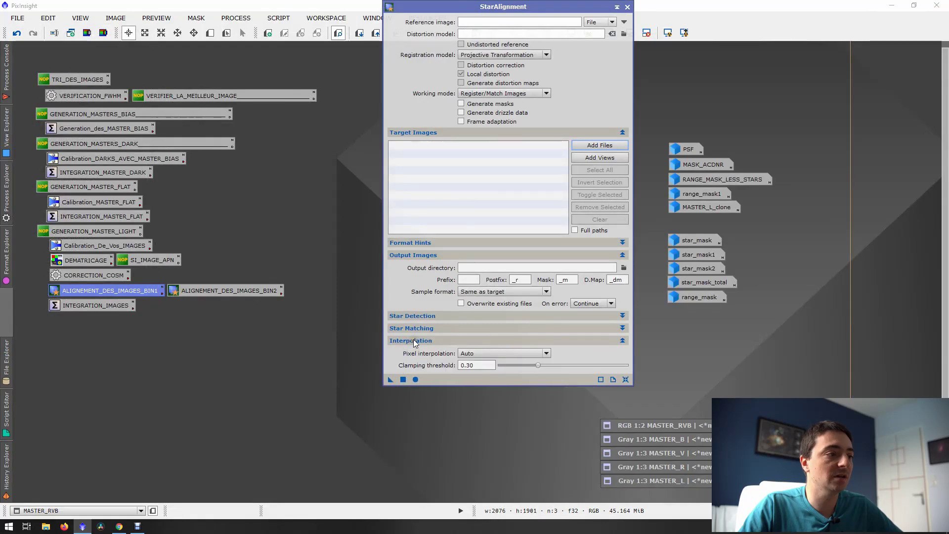
pyautogui.click(414, 341)
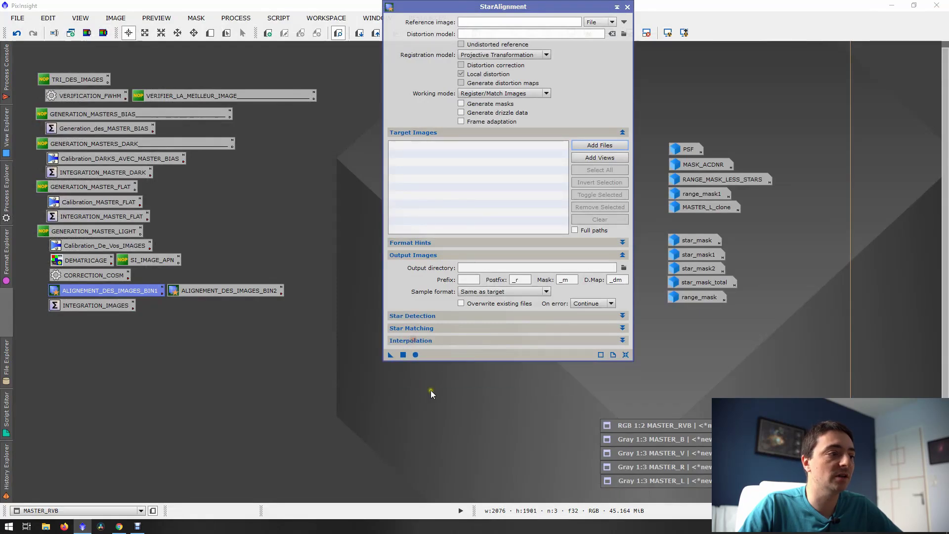
# Step: Examine the Star Detection settings of the BIN1 StarAlignment instance, including Log(sensitivity), and close the instance
pyautogui.click(426, 316)
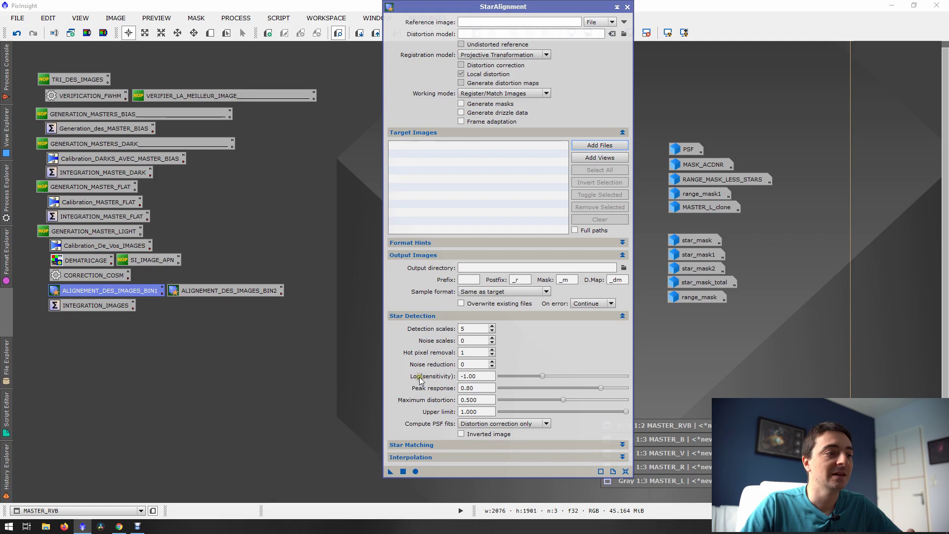
pyautogui.moveTo(419, 379)
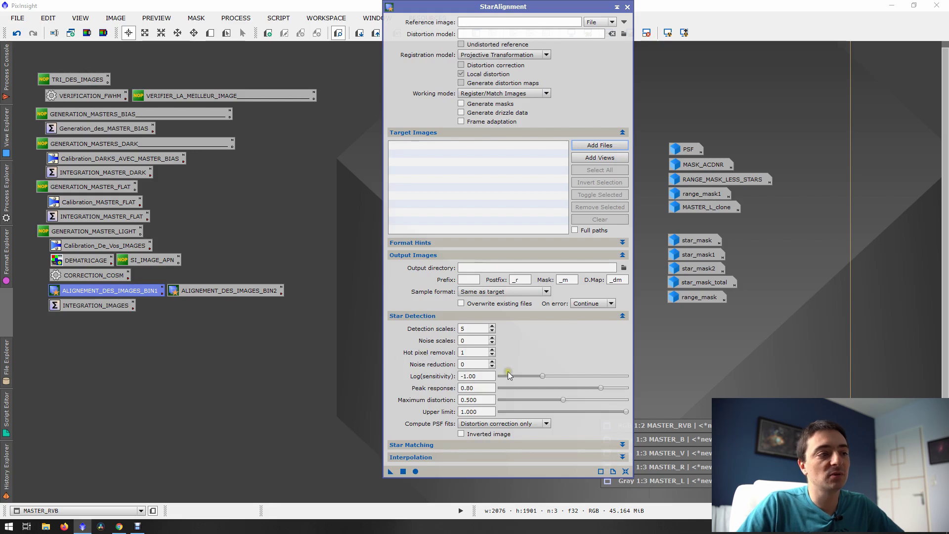
pyautogui.click(408, 317)
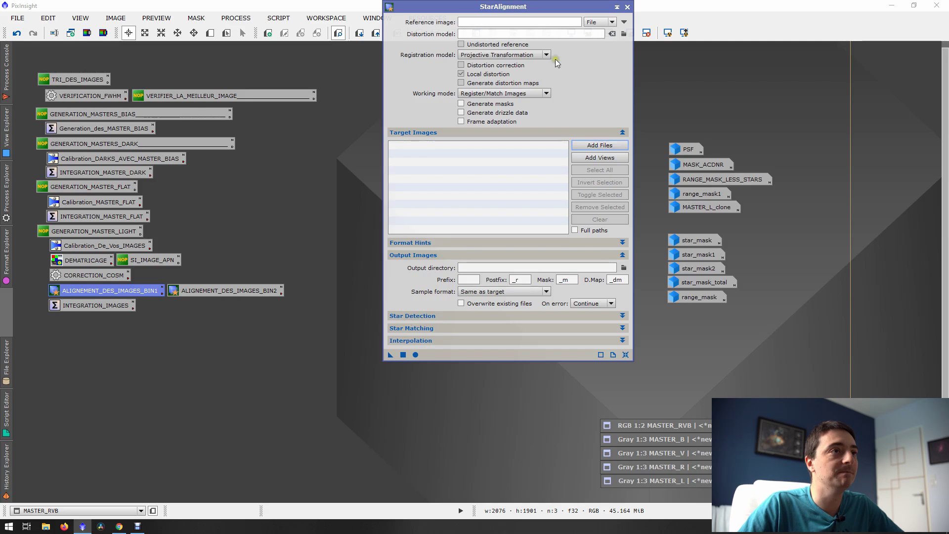
pyautogui.click(627, 7)
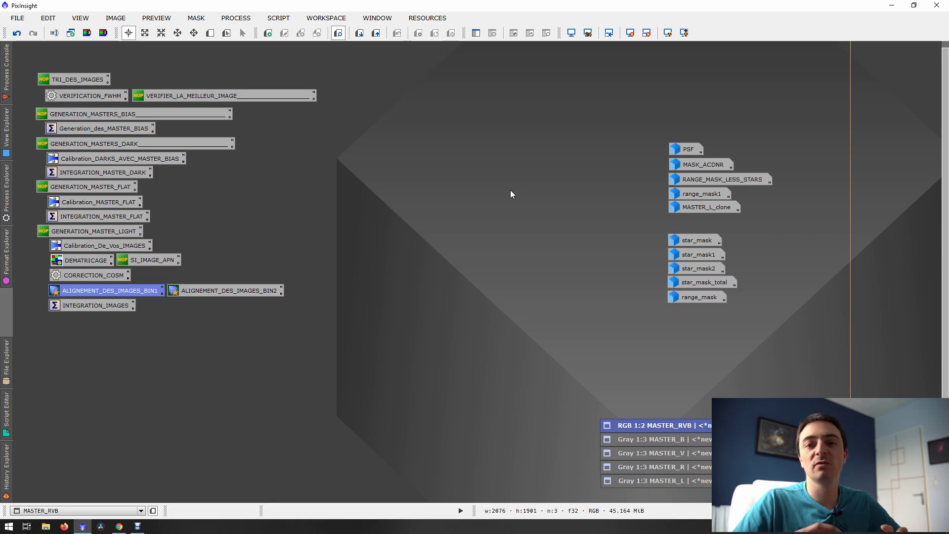
# Step: Examine the ALIGNEMENT_DES_IMAGES_BIN2 instance's Interpolation settings and its File and View reference image sources, leave the source on View, and close it
pyautogui.doubleClick(237, 291)
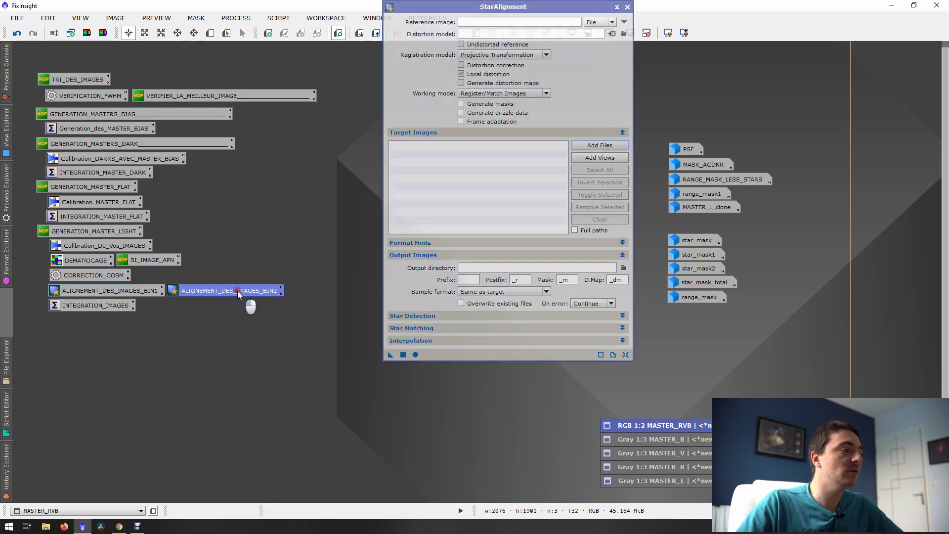
pyautogui.click(396, 340)
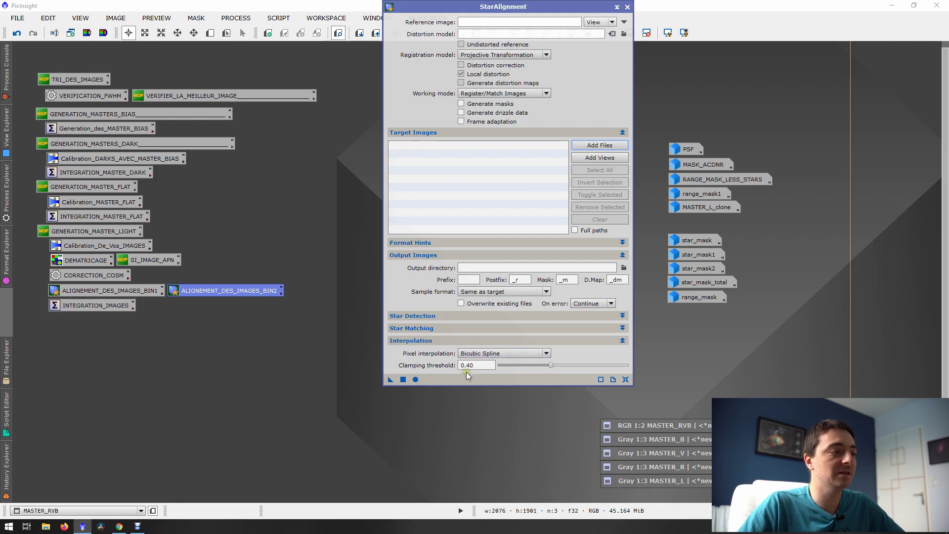
pyautogui.click(598, 22)
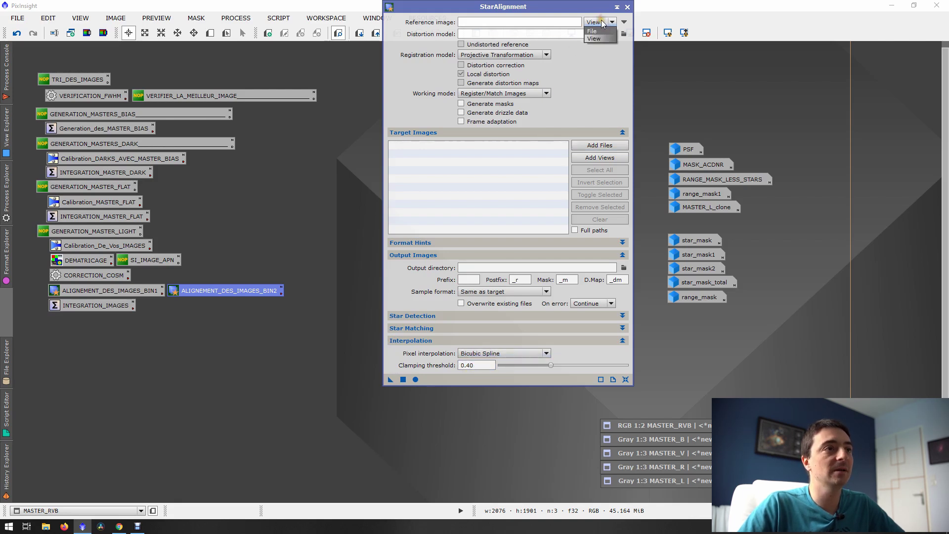
pyautogui.click(593, 31)
pyautogui.click(598, 22)
pyautogui.click(594, 38)
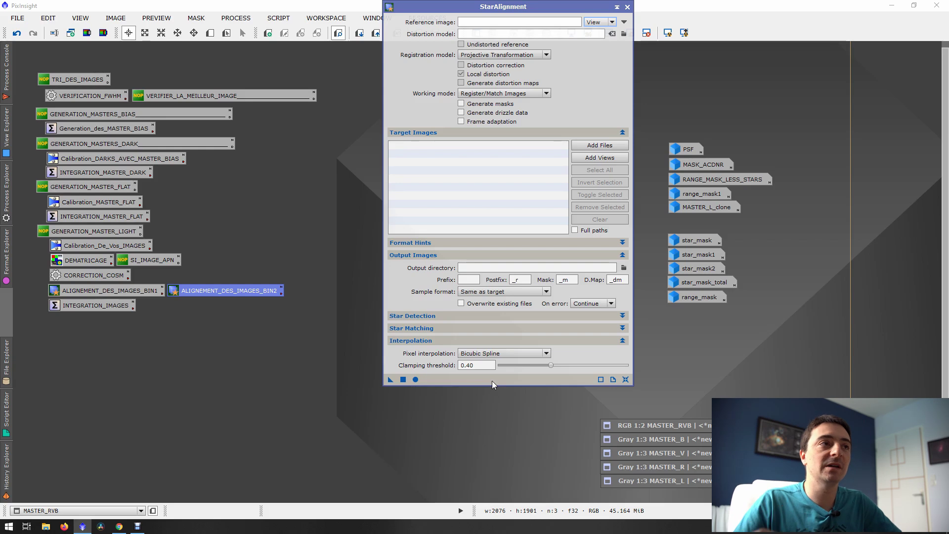
pyautogui.click(628, 6)
# Step: Examine the ImageIntegration instance of INTEGRATION_IMAGES, check the available rejection algorithms and sigma settings without changing them, and close it
pyautogui.doubleClick(80, 305)
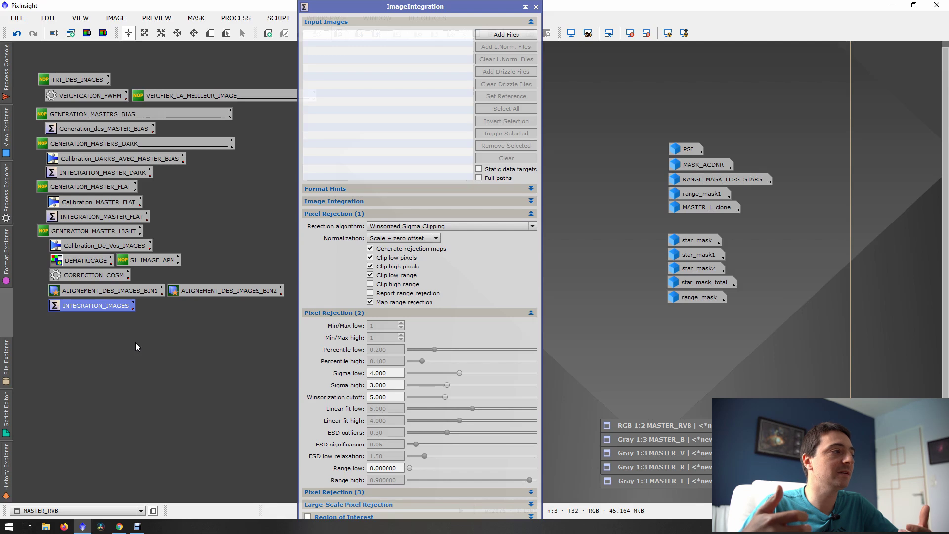
pyautogui.click(399, 63)
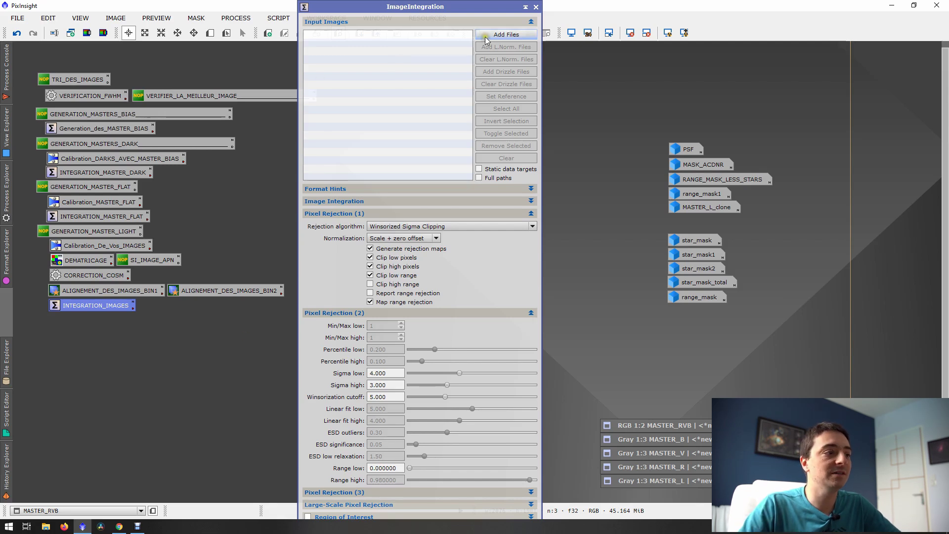
pyautogui.click(398, 226)
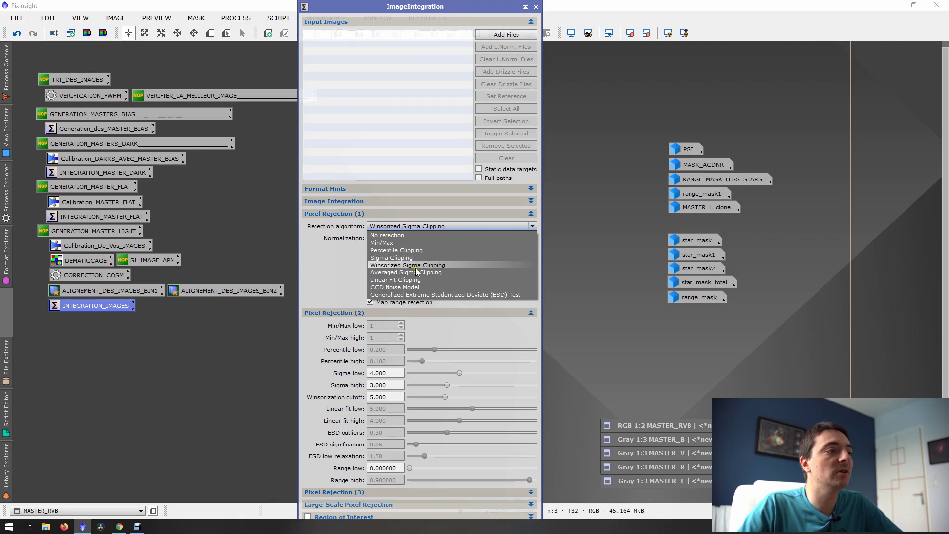
pyautogui.click(347, 220)
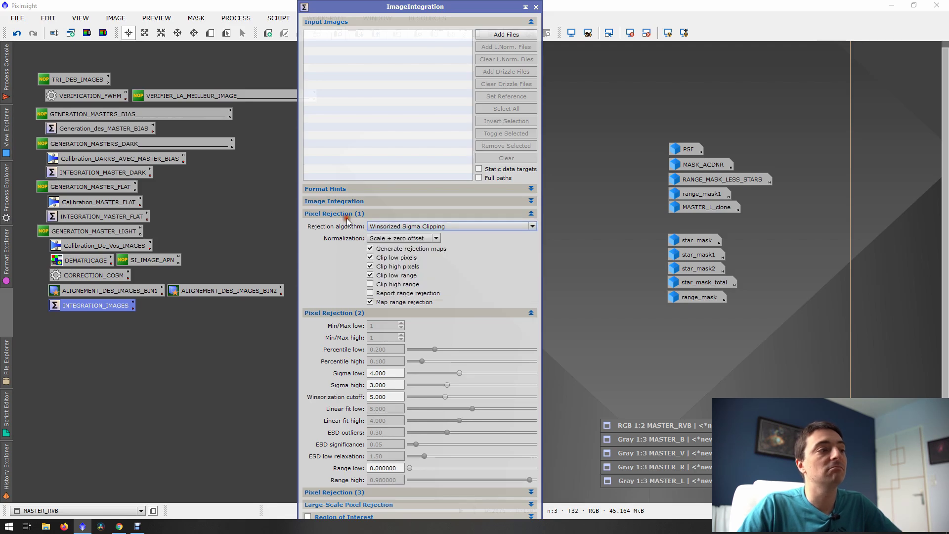
pyautogui.click(375, 228)
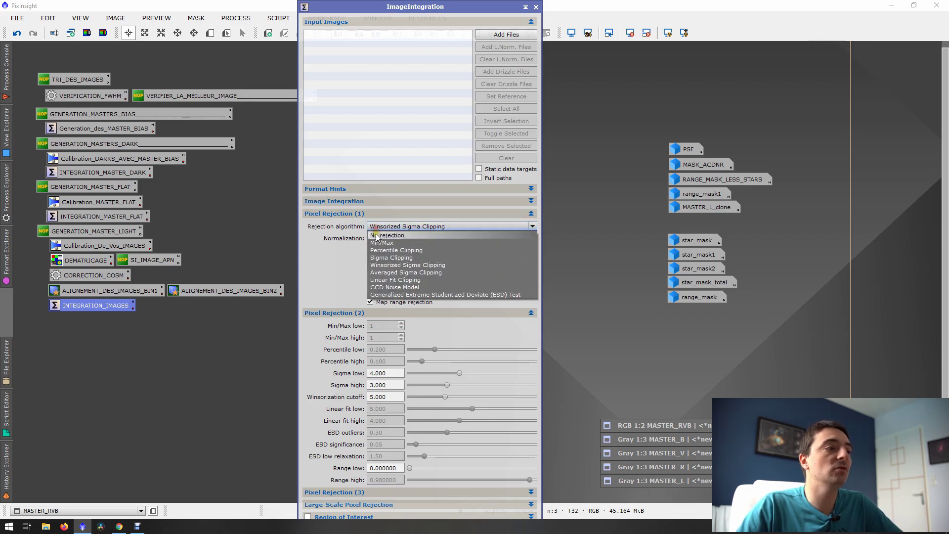
pyautogui.click(331, 216)
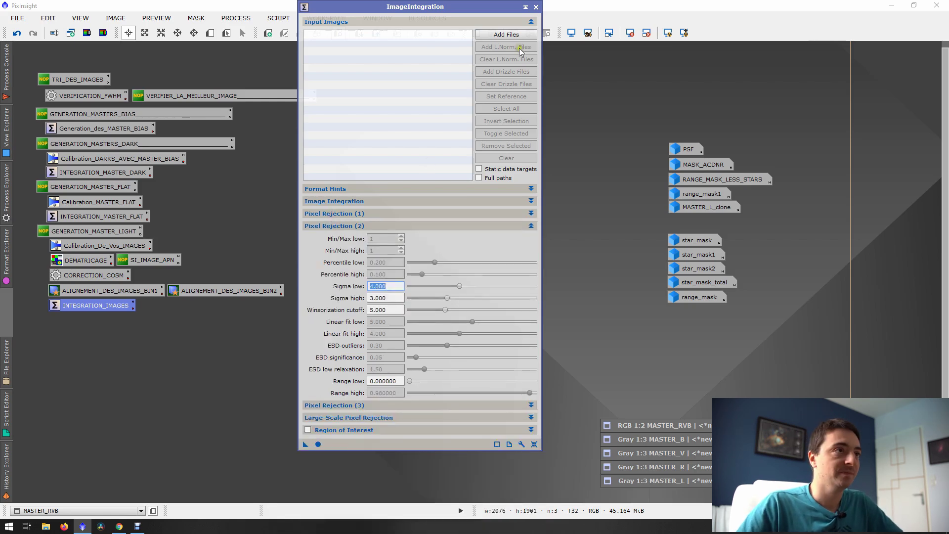
pyautogui.click(536, 6)
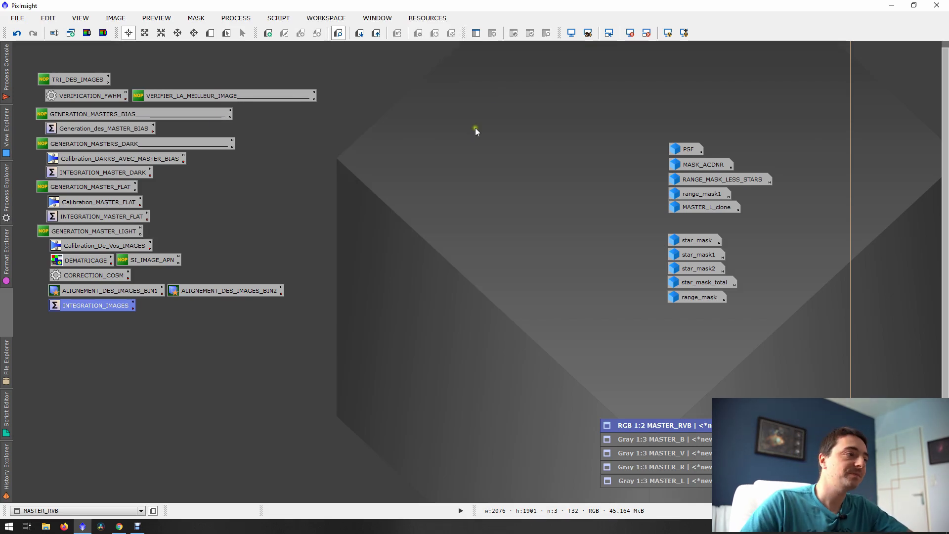
# Step: Load the STAR MASK+LUMINANCE_MASK process icon set into the workspace
pyautogui.rightClick(286, 207)
pyautogui.moveTo(348, 276)
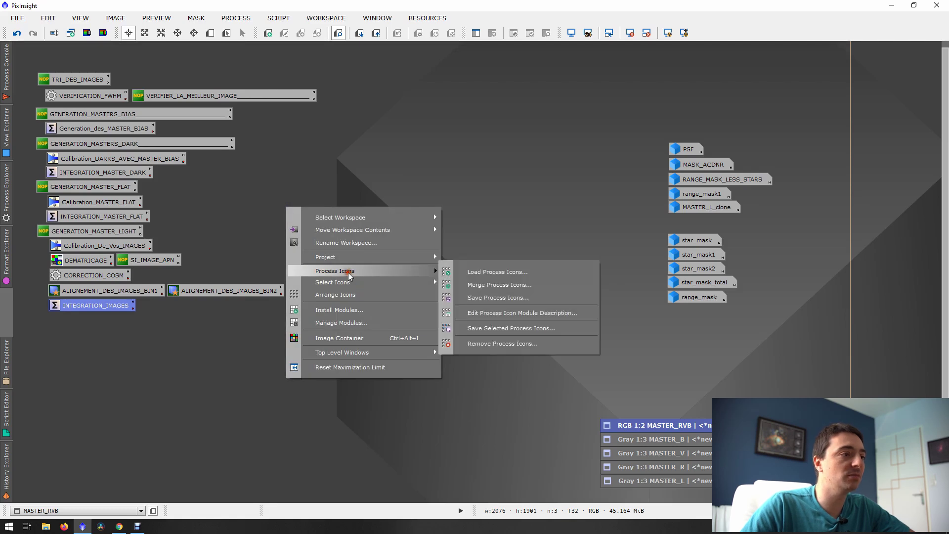
pyautogui.click(486, 272)
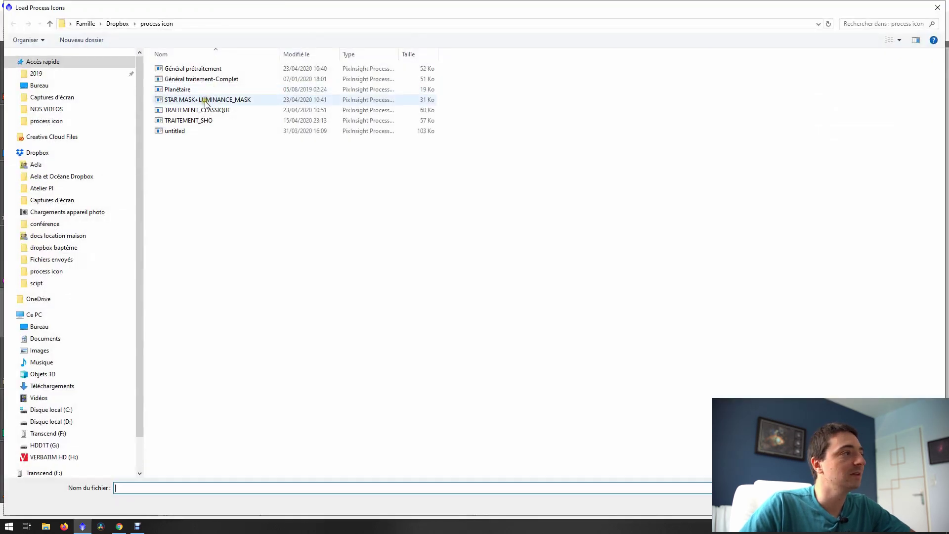
pyautogui.doubleClick(202, 102)
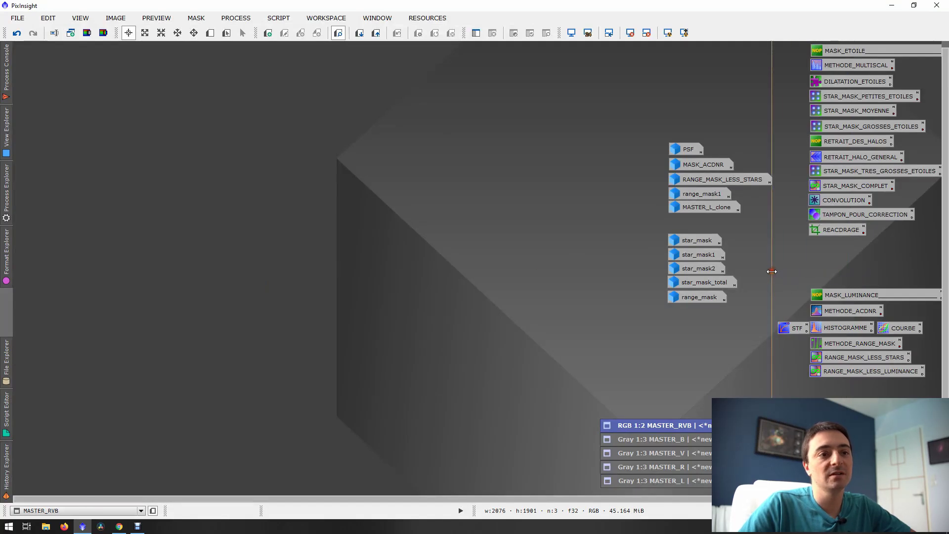
# Step: Reposition the mask image icons and move the MASK_ETOILE and MASK_LUMINANCE process icons together into the empty area of the workspace
pyautogui.moveTo(798, 327); pyautogui.dragTo(601, 251)
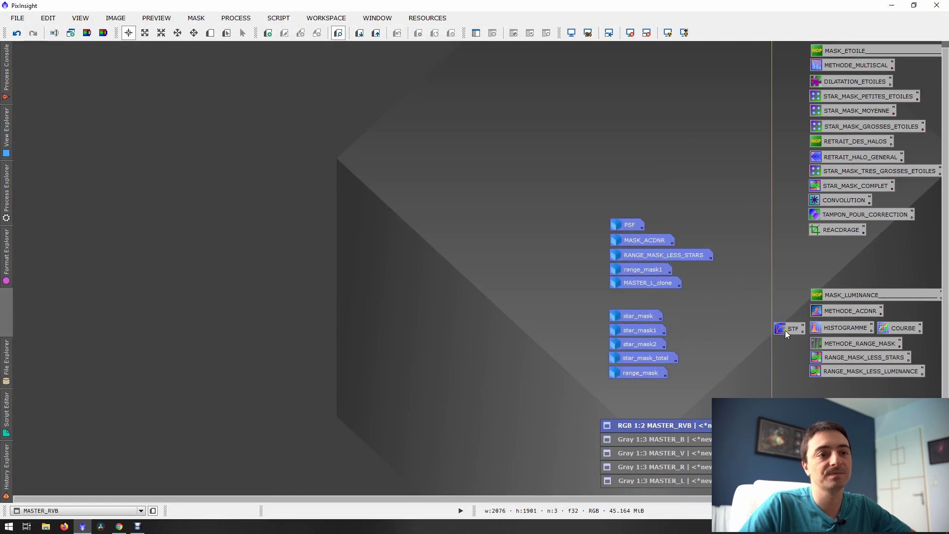
pyautogui.moveTo(790, 60); pyautogui.dragTo(873, 380)
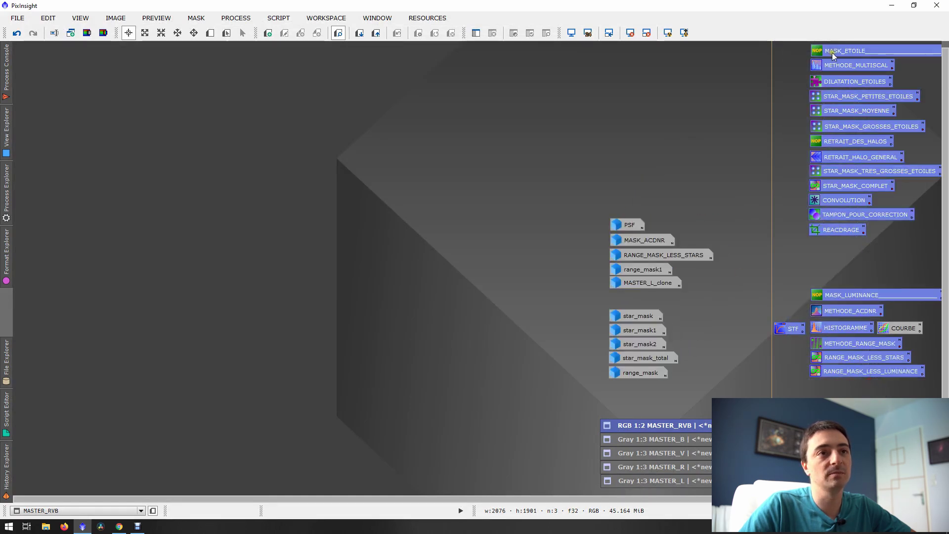
pyautogui.moveTo(832, 52); pyautogui.dragTo(145, 77)
pyautogui.click(306, 137)
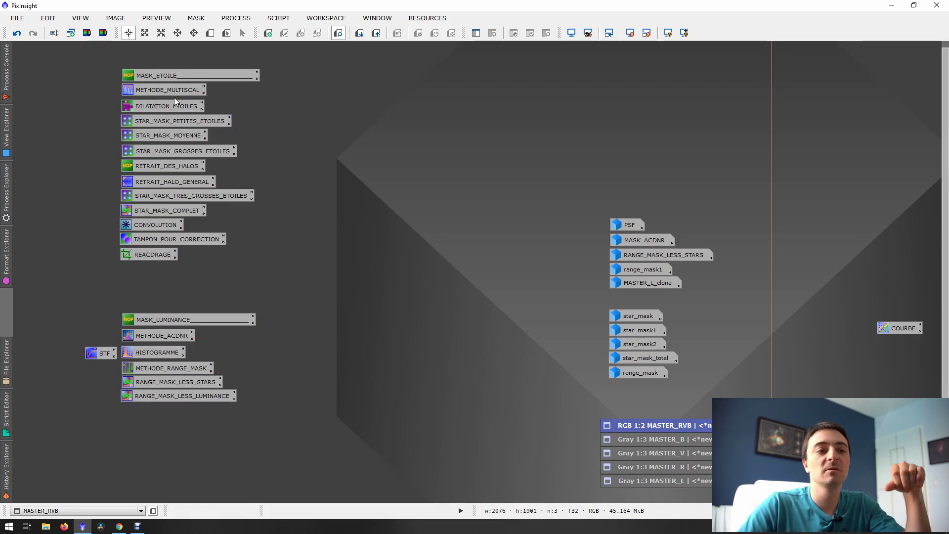
# Step: View the MASTER_L_clone, range_mask1 and MASK_ACDNR images one after another, minimizing each back to its icon
pyautogui.doubleClick(646, 283)
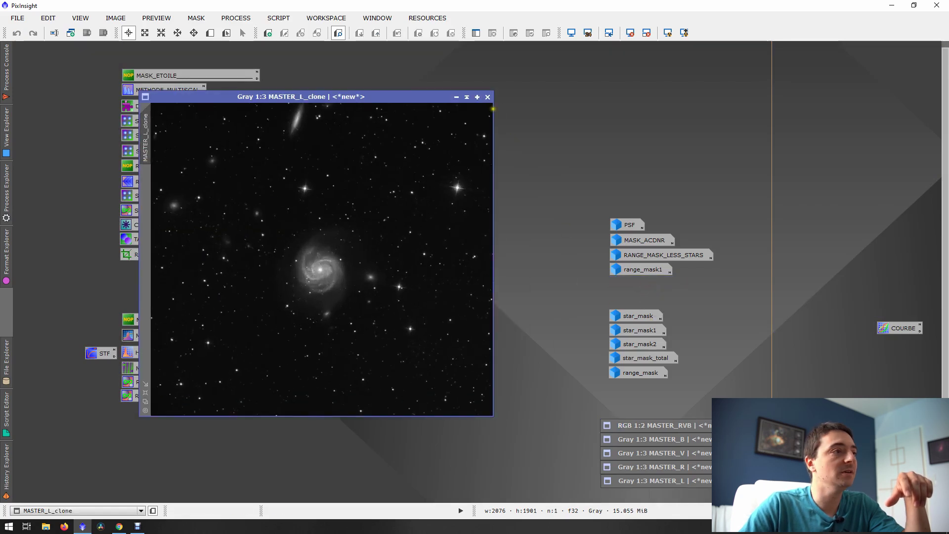
pyautogui.click(456, 97)
pyautogui.click(642, 270)
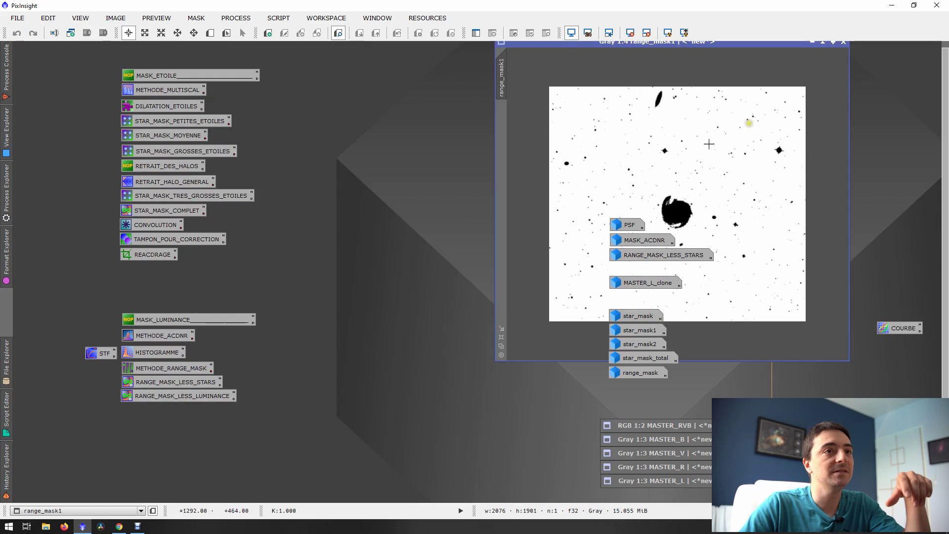
pyautogui.click(812, 42)
pyautogui.moveTo(648, 240); pyautogui.dragTo(649, 241)
pyautogui.doubleClick(649, 237)
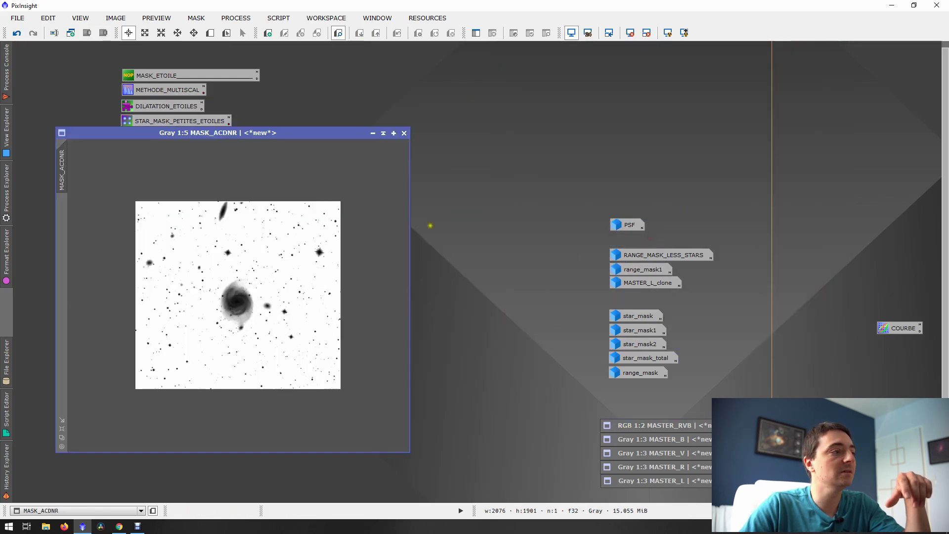
pyautogui.moveTo(259, 130); pyautogui.dragTo(477, 54)
pyautogui.click(589, 57)
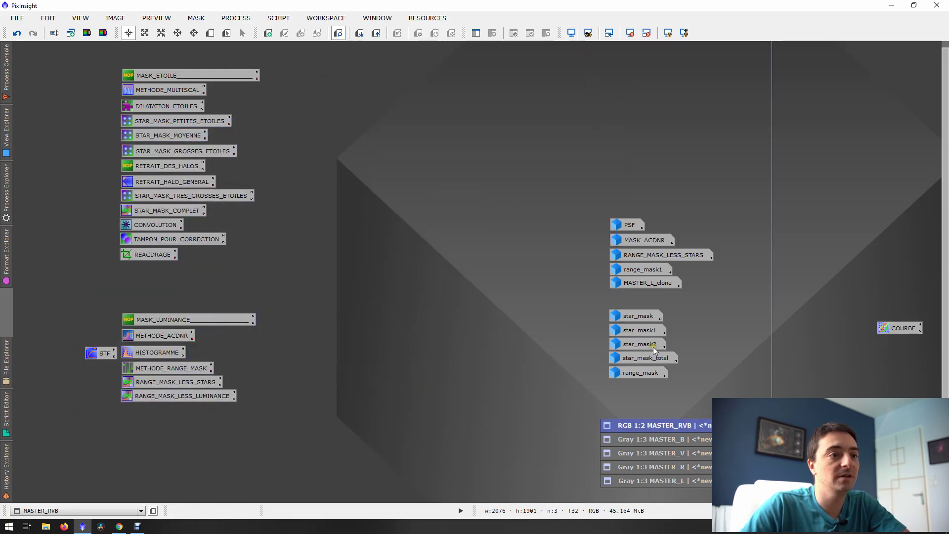
# Step: View the star_mask2 and star_mask1 images in turn and minimize each back to its icon
pyautogui.doubleClick(646, 347)
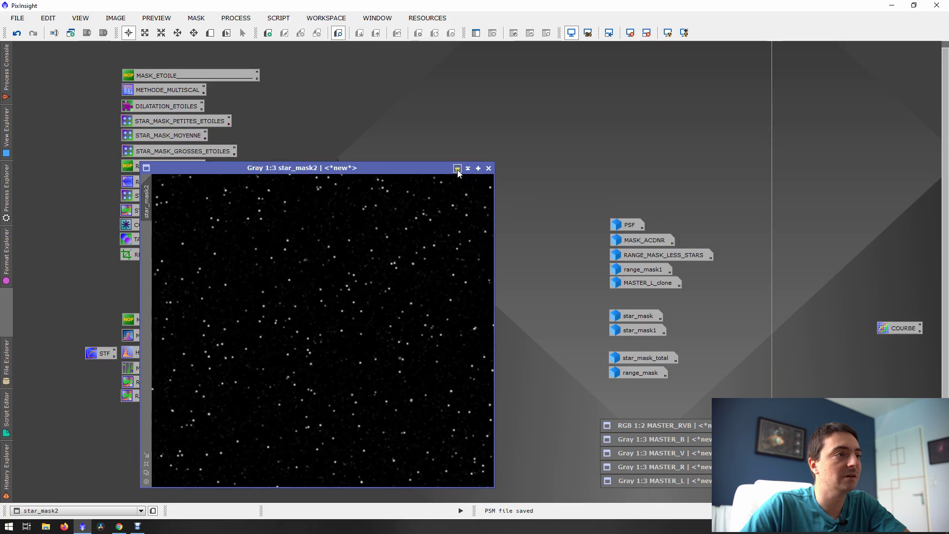
pyautogui.click(478, 163)
pyautogui.doubleClick(639, 330)
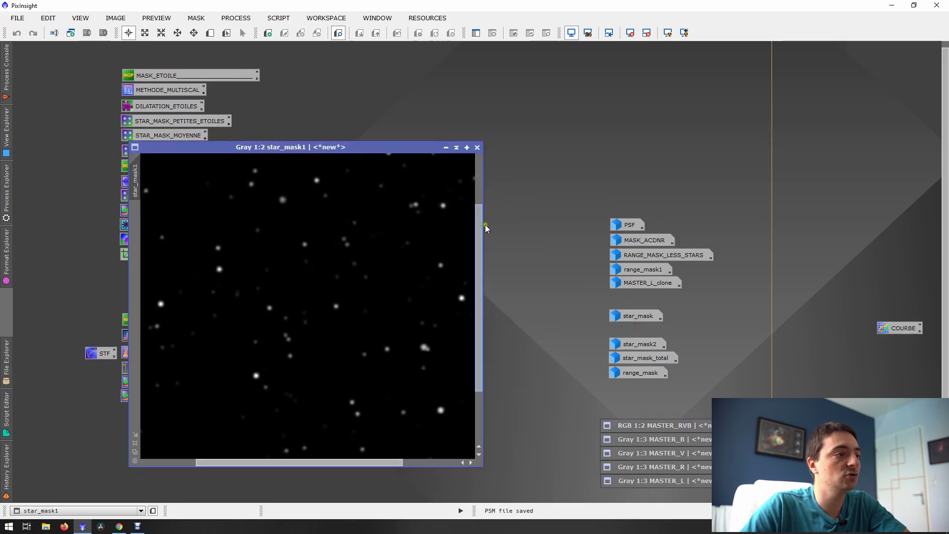
pyautogui.click(446, 147)
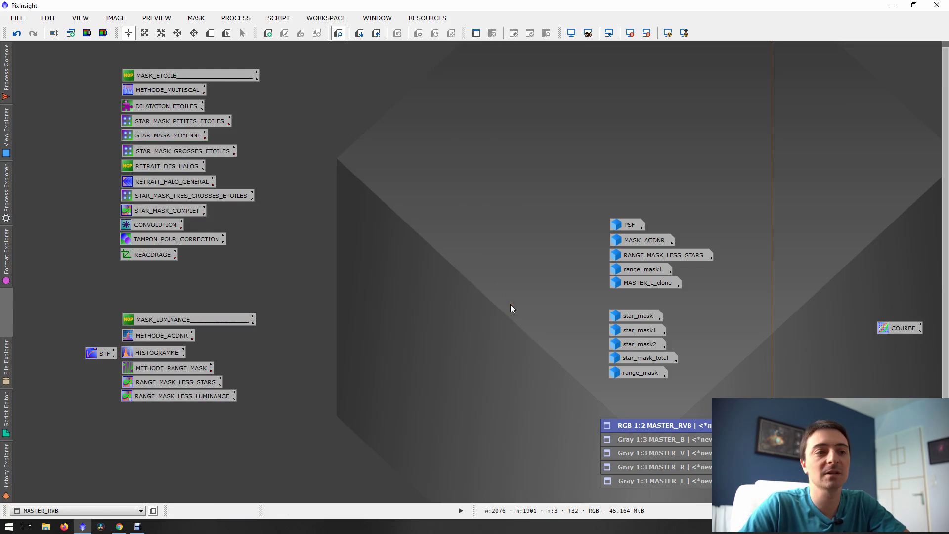
# Step: Open the star_mask_total image and move its window clear of the image icons
pyautogui.click(637, 359)
pyautogui.doubleClick(637, 360)
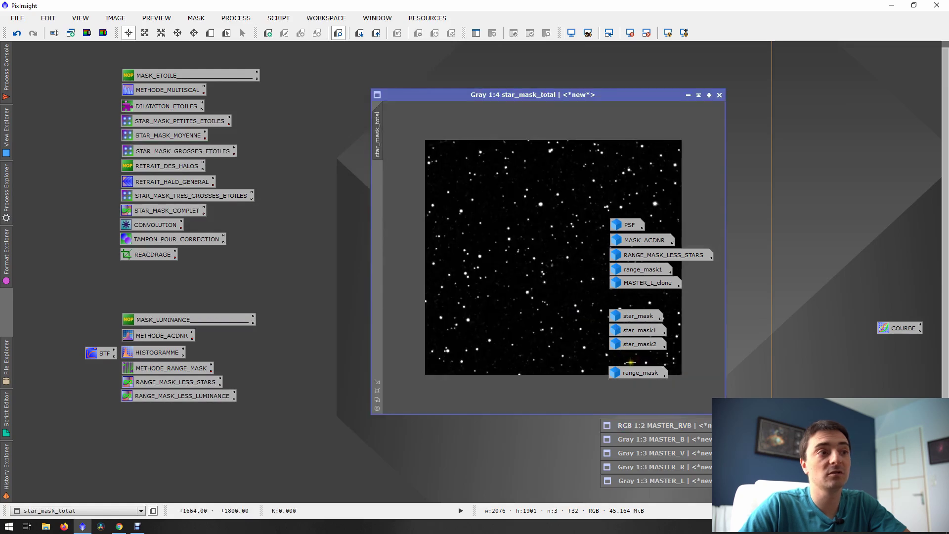
pyautogui.moveTo(602, 94); pyautogui.dragTo(416, 108)
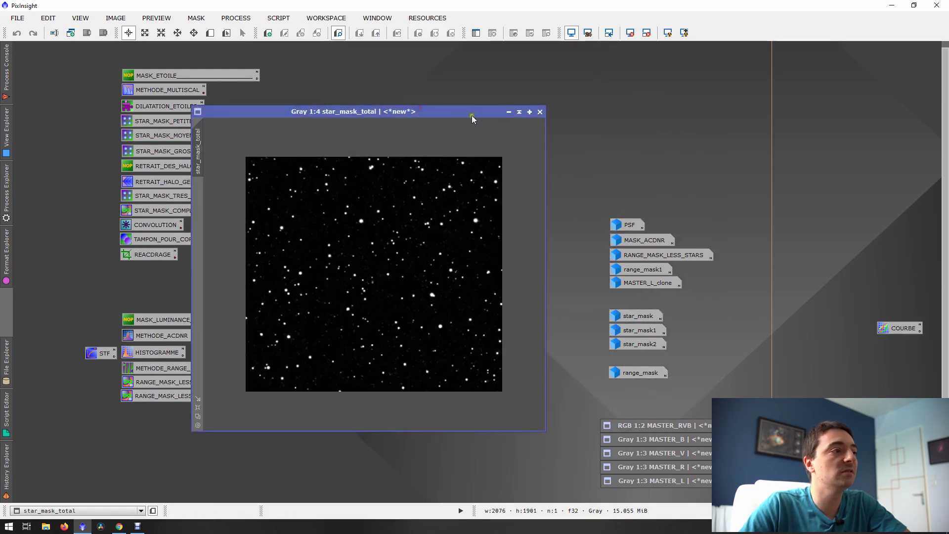
# Step: Minimize the star_mask_total image, view the range_mask image and minimize it back to its icon
pyautogui.click(514, 111)
pyautogui.doubleClick(630, 371)
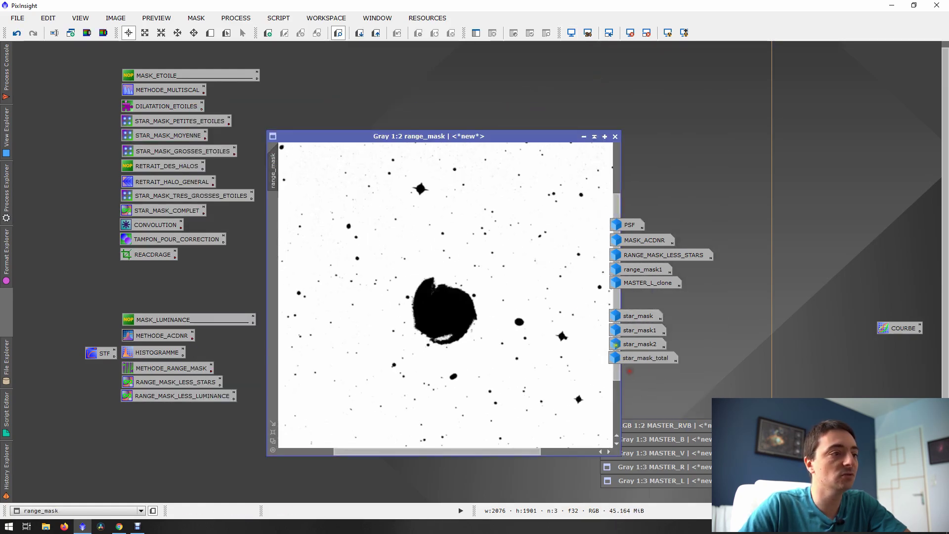
pyautogui.click(588, 135)
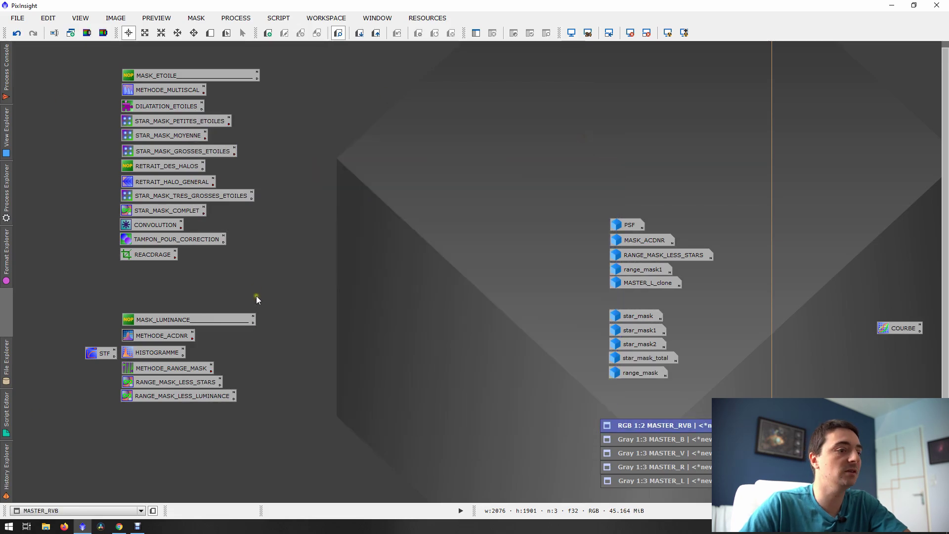
# Step: Apply the METHODE_MULTISCAL process to the MASTER_RVB image, inspect the galaxy and stars up close, and minimize the image
pyautogui.doubleClick(168, 88)
pyautogui.moveTo(622, 88); pyautogui.dragTo(465, 89)
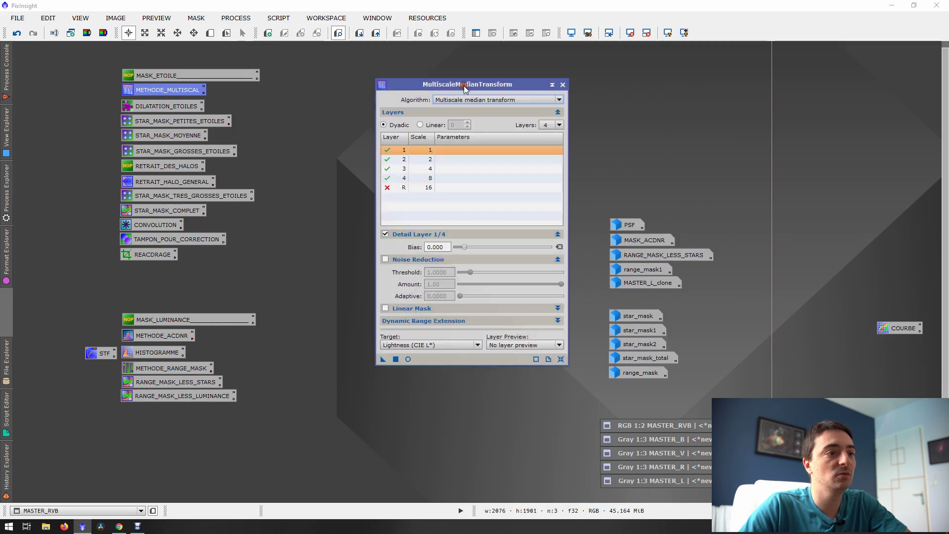
pyautogui.doubleClick(698, 425)
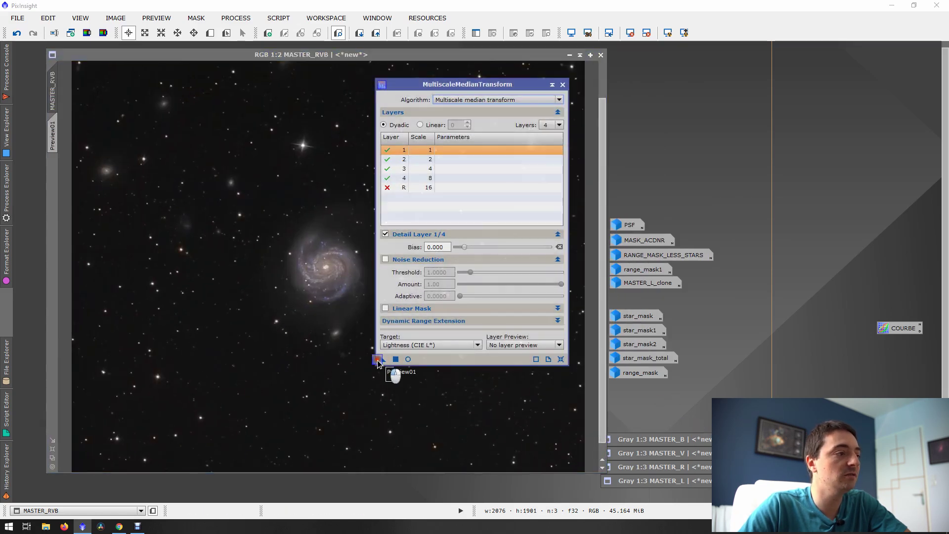
pyautogui.moveTo(383, 359); pyautogui.dragTo(370, 420)
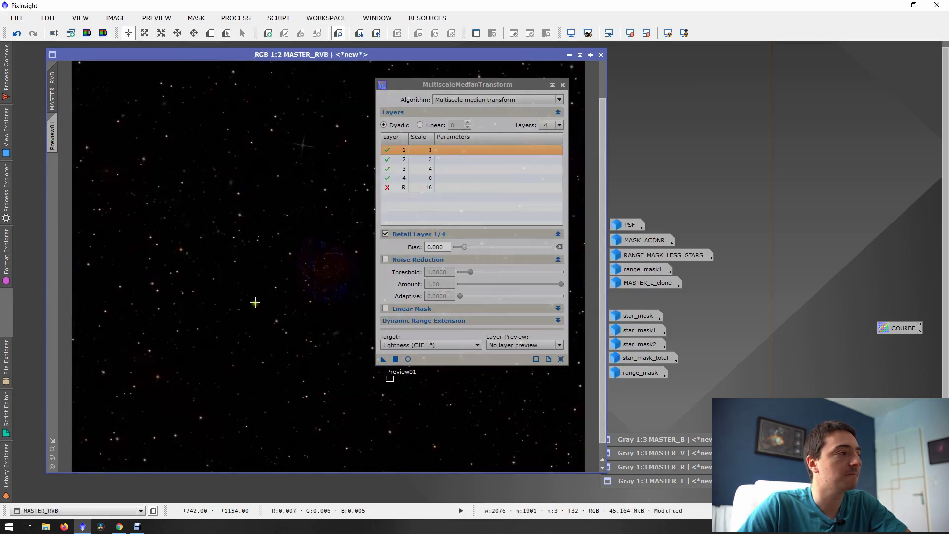
pyautogui.scroll(2, 328, 268)
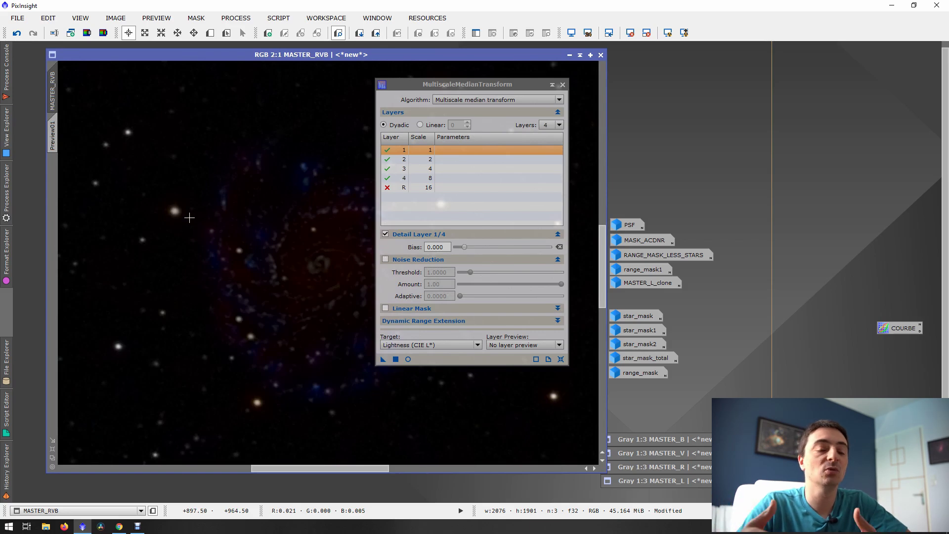
pyautogui.scroll(-2, 189, 217)
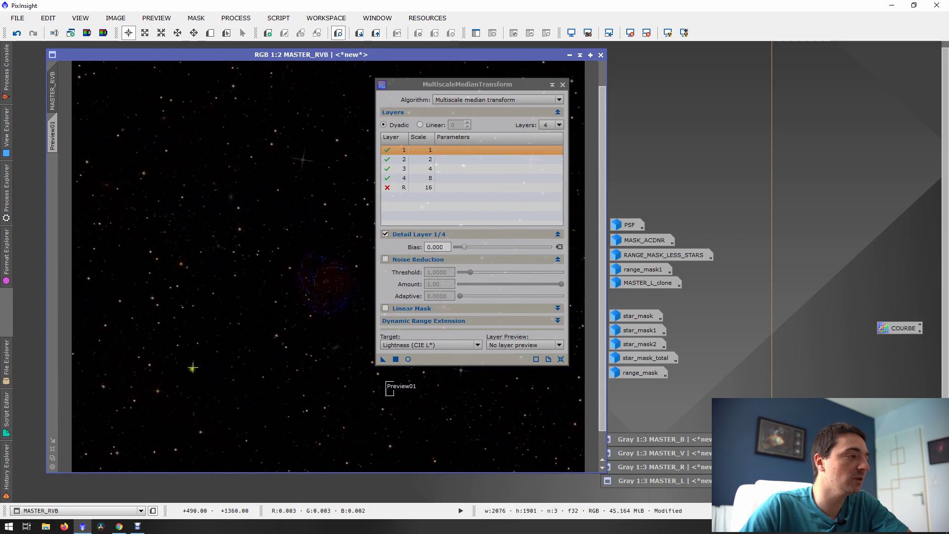
pyautogui.click(570, 55)
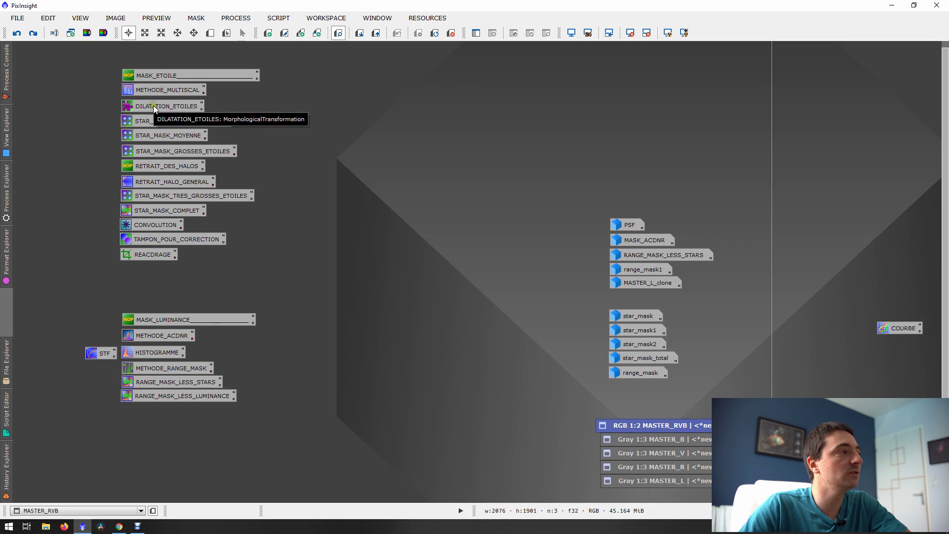
# Step: View the settings stored in the DILATATION_ETOILES and CONVOLUTION process icons and close both process windows
pyautogui.doubleClick(154, 107)
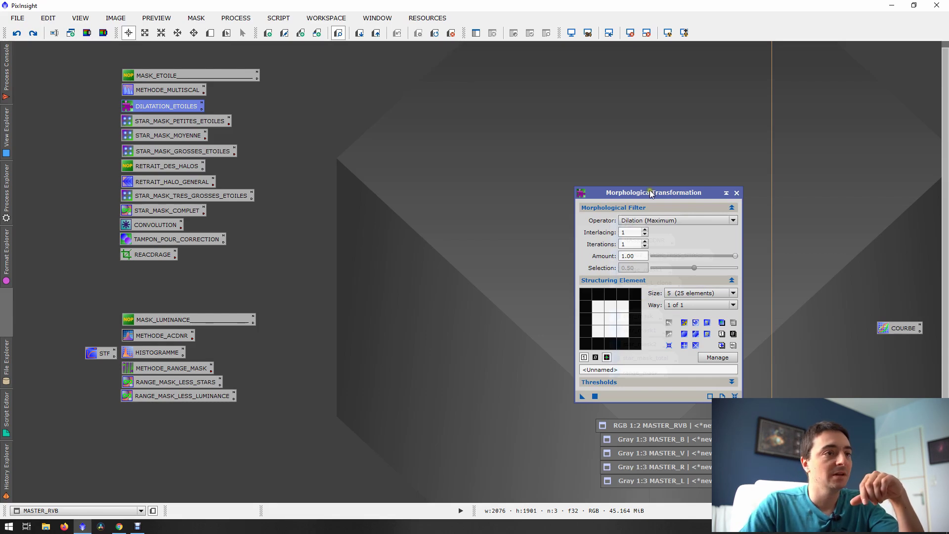
pyautogui.moveTo(651, 193); pyautogui.dragTo(638, 98)
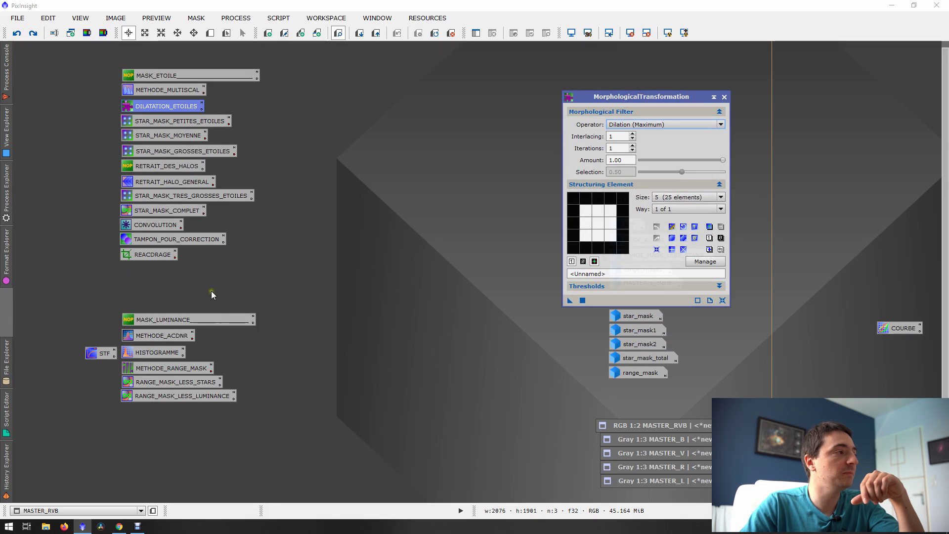
pyautogui.click(142, 225)
pyautogui.doubleClick(142, 225)
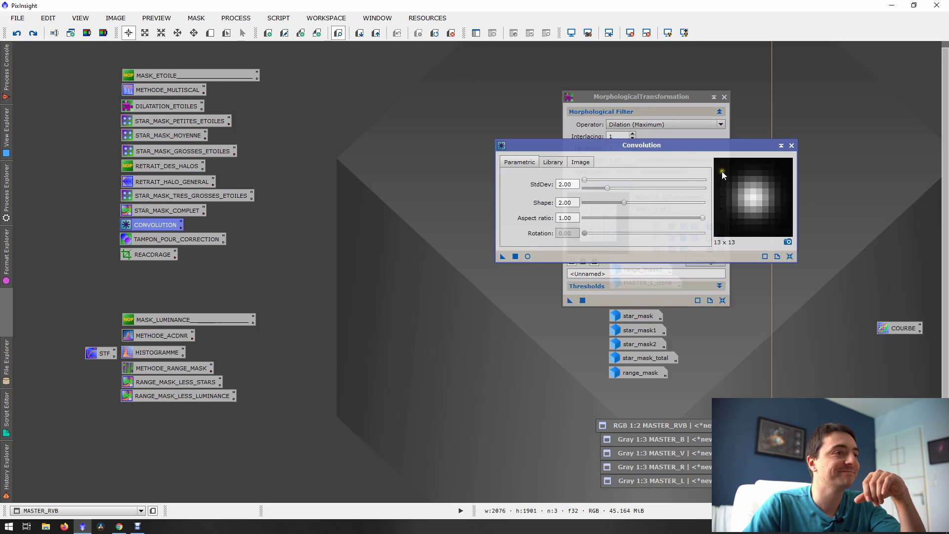
pyautogui.click(790, 145)
pyautogui.click(725, 97)
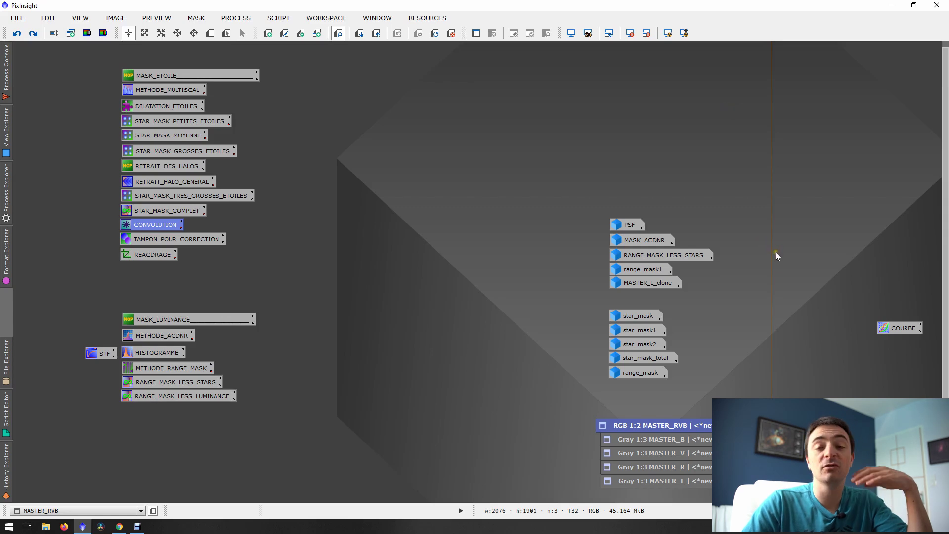
# Step: Move the COURBE process icon beside HISTOGRAMME in the MASK_LUMINANCE group
pyautogui.moveTo(893, 329); pyautogui.dragTo(212, 354)
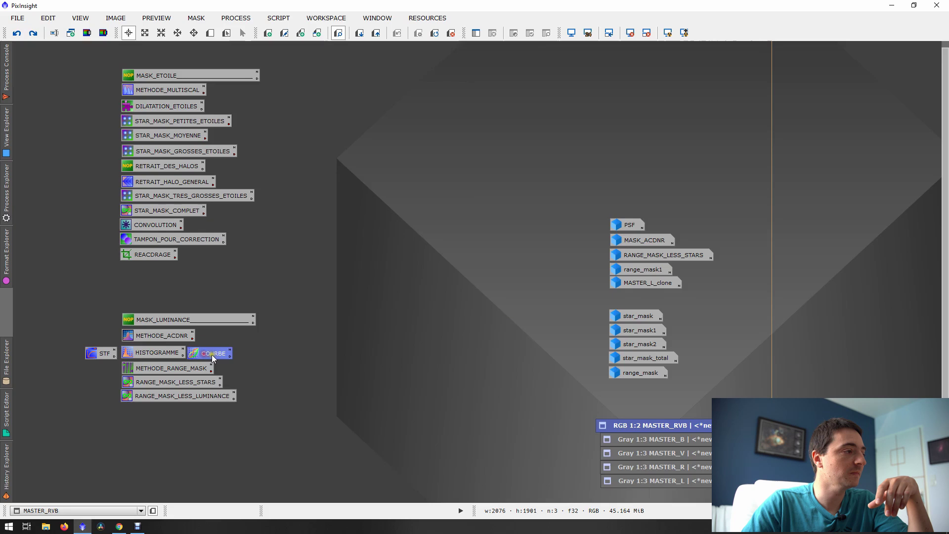
pyautogui.click(353, 280)
# Step: View the StarMask settings stored in the STAR_MASK_PETITES_ETOILES icon, moving the window clear of the image icons before closing it
pyautogui.doubleClick(151, 119)
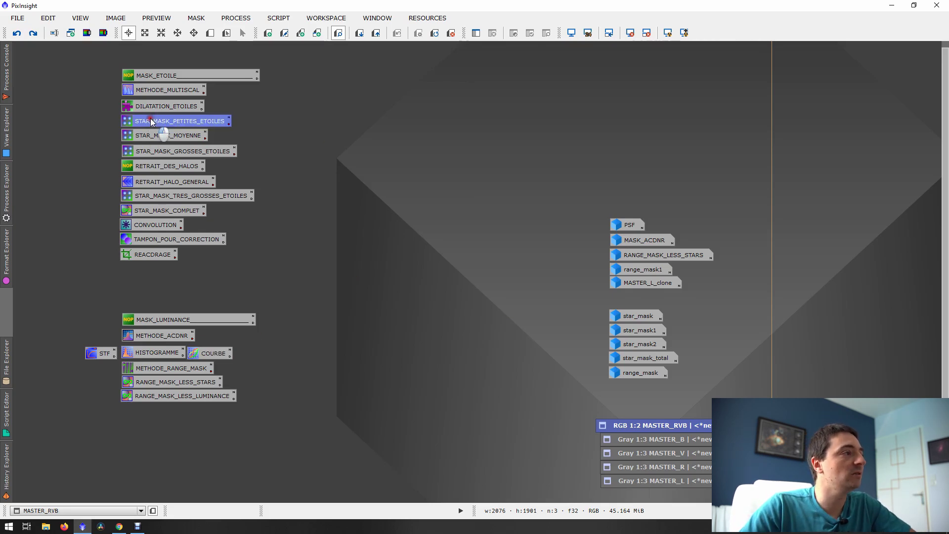
pyautogui.moveTo(736, 73); pyautogui.dragTo(825, 51)
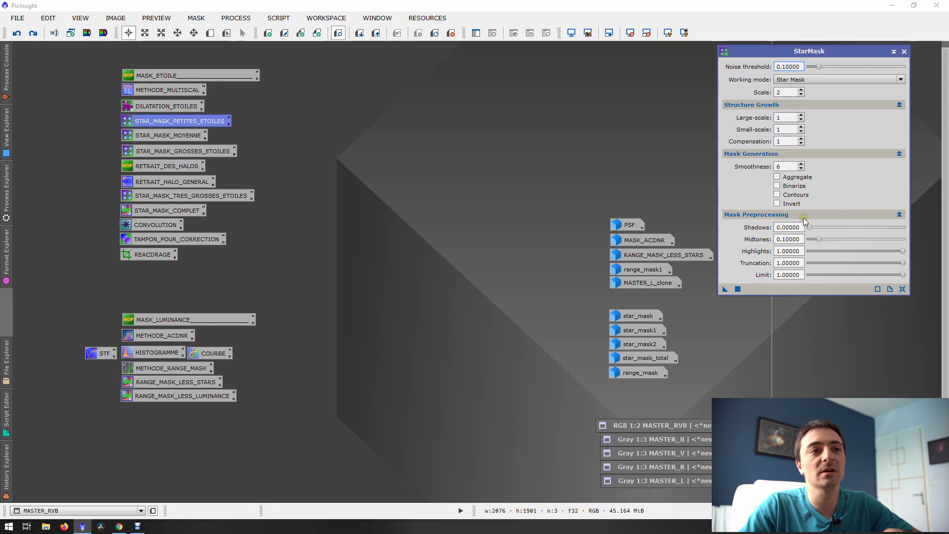
pyautogui.click(904, 52)
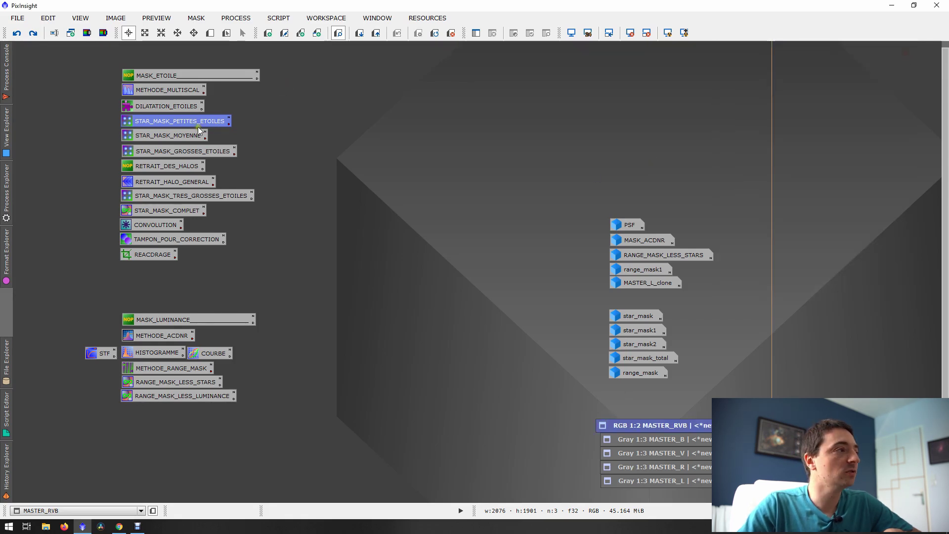
# Step: Read the description attached to the STAR_MASK_PETITES_ETOILES icon, highlighting its lines, and close it
pyautogui.click(227, 124)
pyautogui.moveTo(435, 152); pyautogui.dragTo(450, 170)
pyautogui.click(451, 169)
pyautogui.moveTo(256, 162); pyautogui.dragTo(355, 164)
pyautogui.click(349, 162)
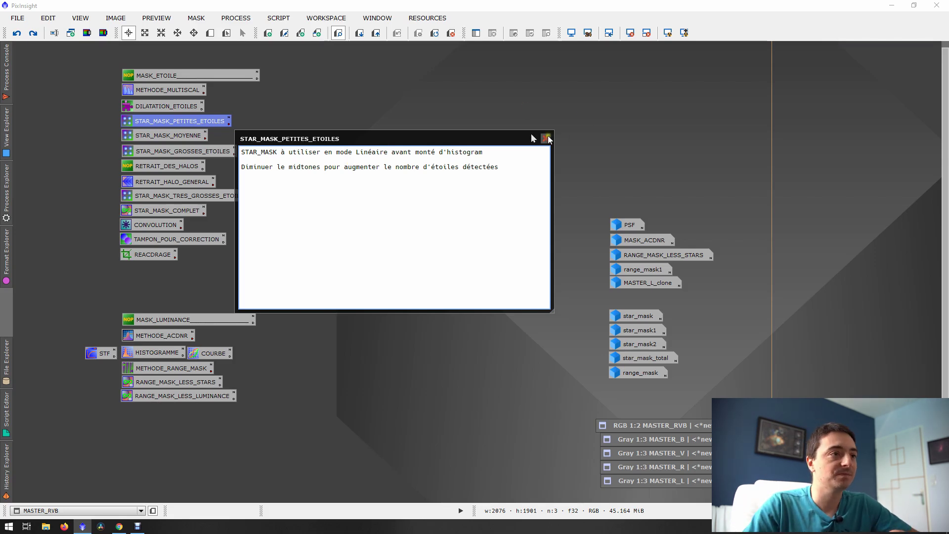
pyautogui.click(546, 138)
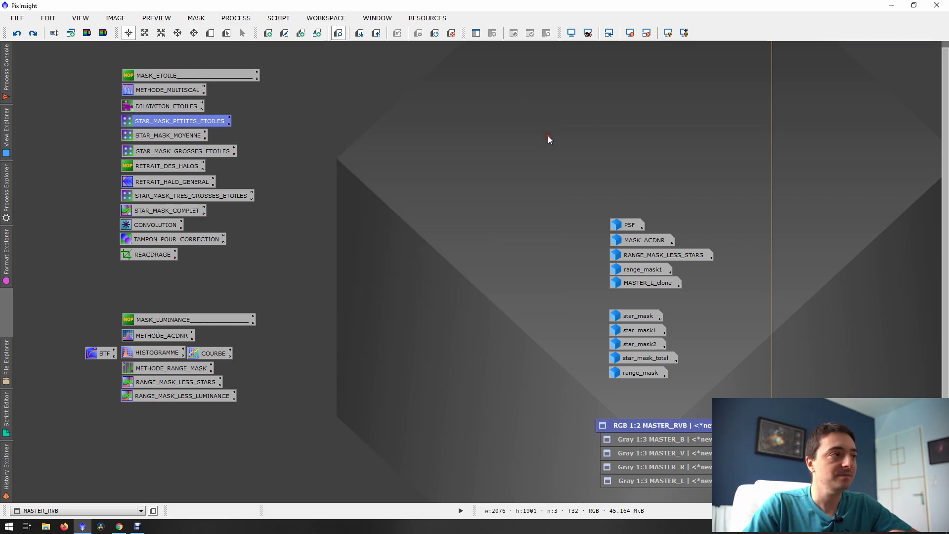
# Step: Examine the stars captured in the star_mask, star_mask1 and star_mask2 images in turn, minimizing each back to its icon
pyautogui.doubleClick(639, 316)
pyautogui.scroll(-2, 493, 292)
pyautogui.scroll(3, 440, 288)
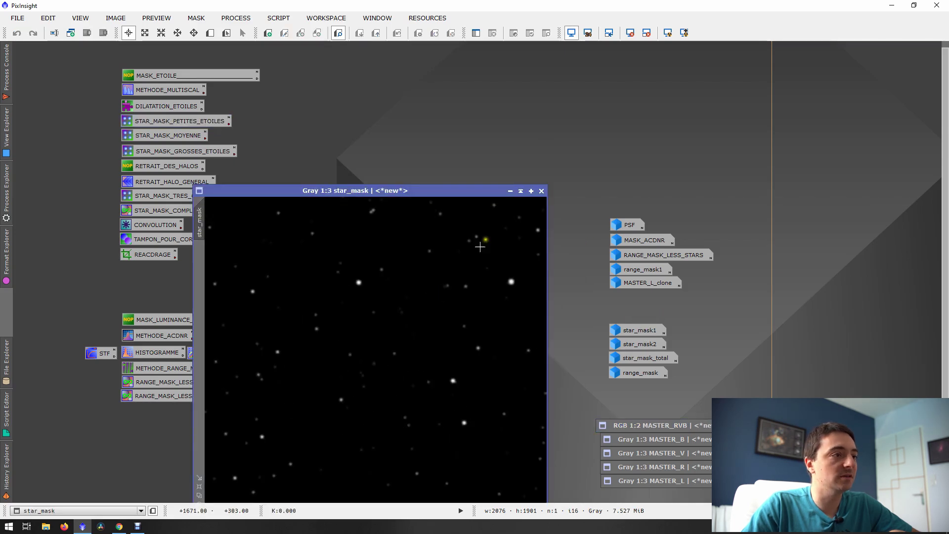
pyautogui.click(510, 190)
pyautogui.doubleClick(628, 330)
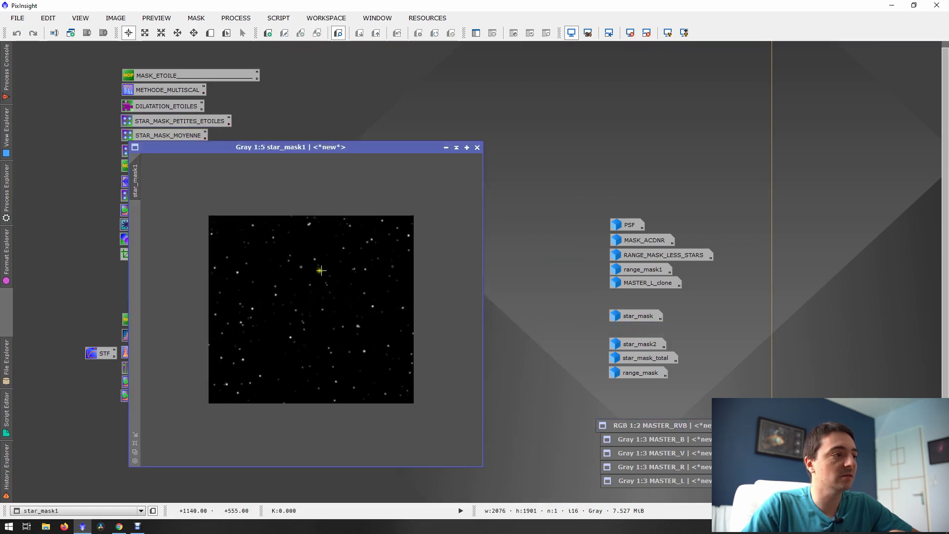
pyautogui.scroll(-1, 319, 269)
pyautogui.click(443, 147)
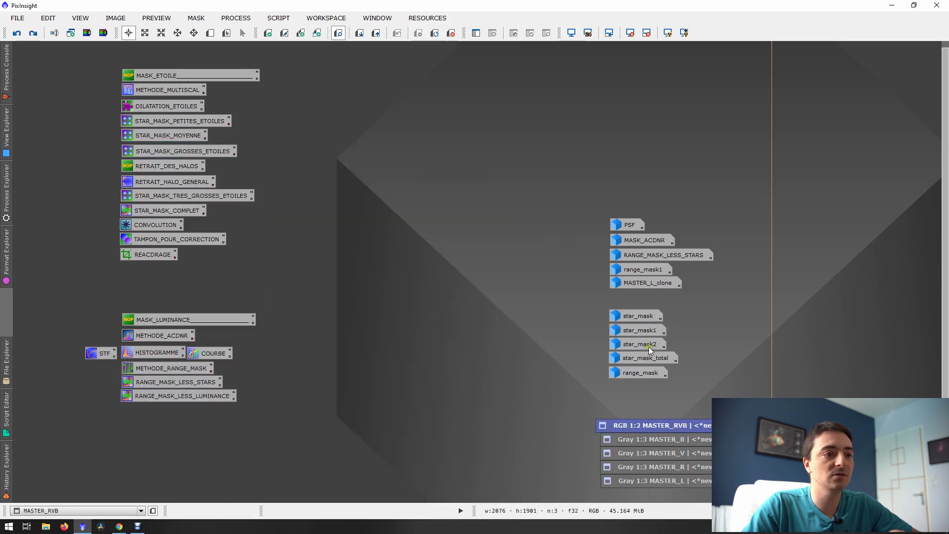
pyautogui.doubleClick(640, 342)
pyautogui.scroll(-1, 311, 351)
pyautogui.scroll(1, 311, 350)
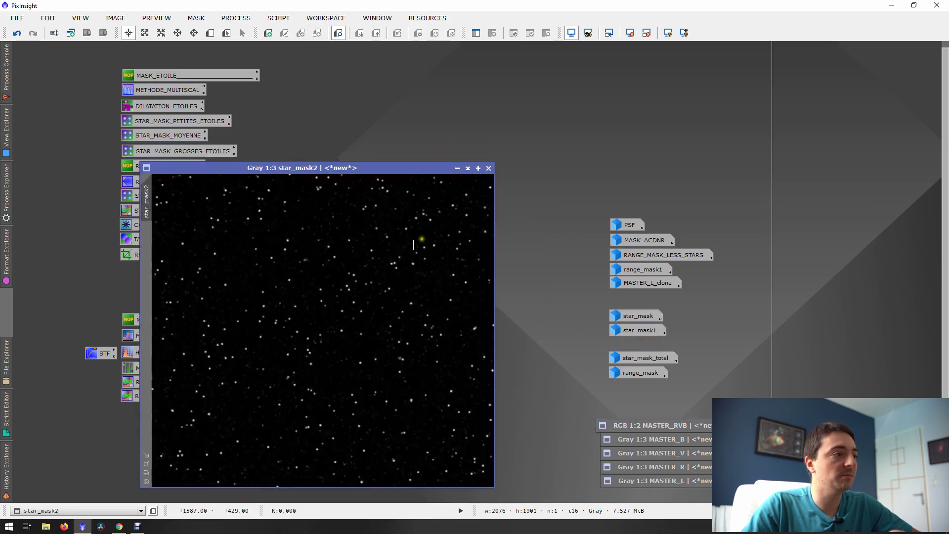
pyautogui.click(457, 168)
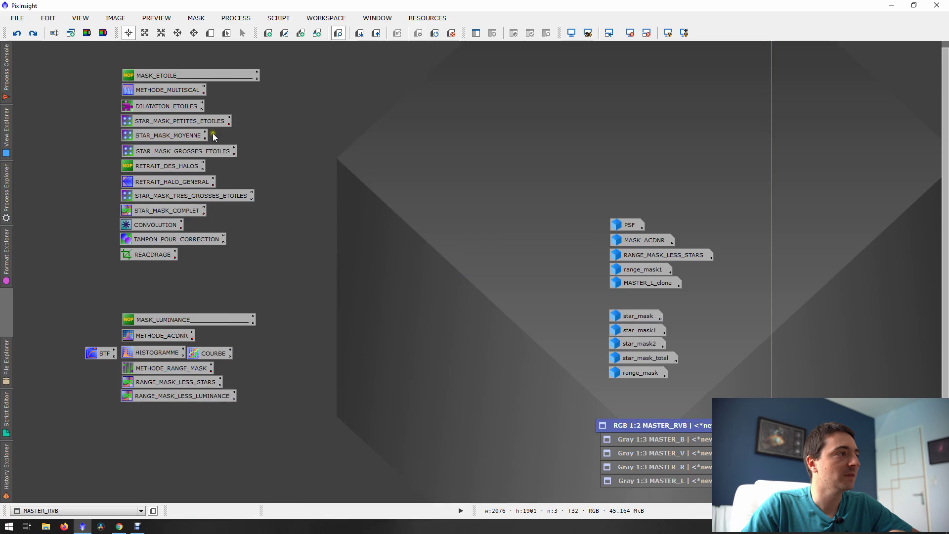
# Step: Compare the STAR_MASK_PETITES_ETOILES and STAR_MASK_MOYENNE settings, view the star_mask1 and star_mask2 images, and close everything again
pyautogui.doubleClick(191, 121)
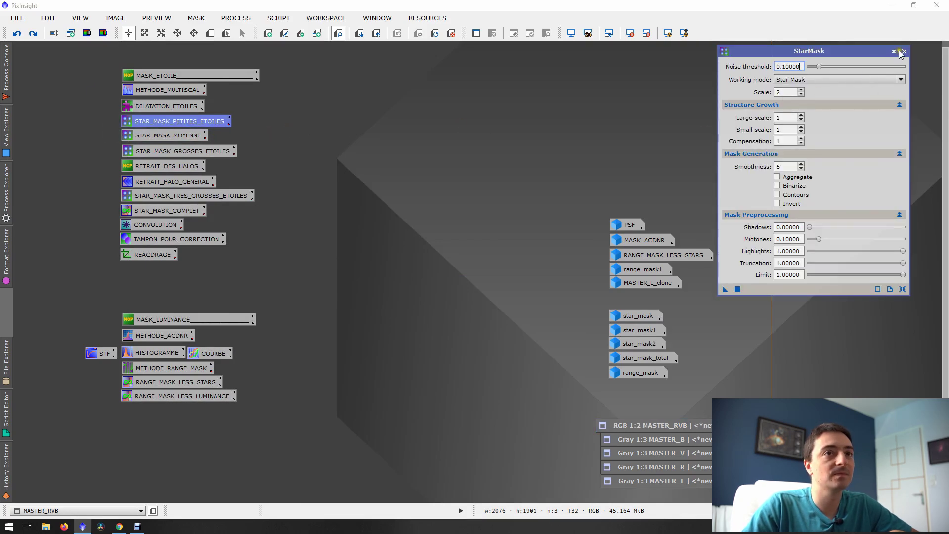
pyautogui.click(902, 51)
pyautogui.doubleClick(175, 135)
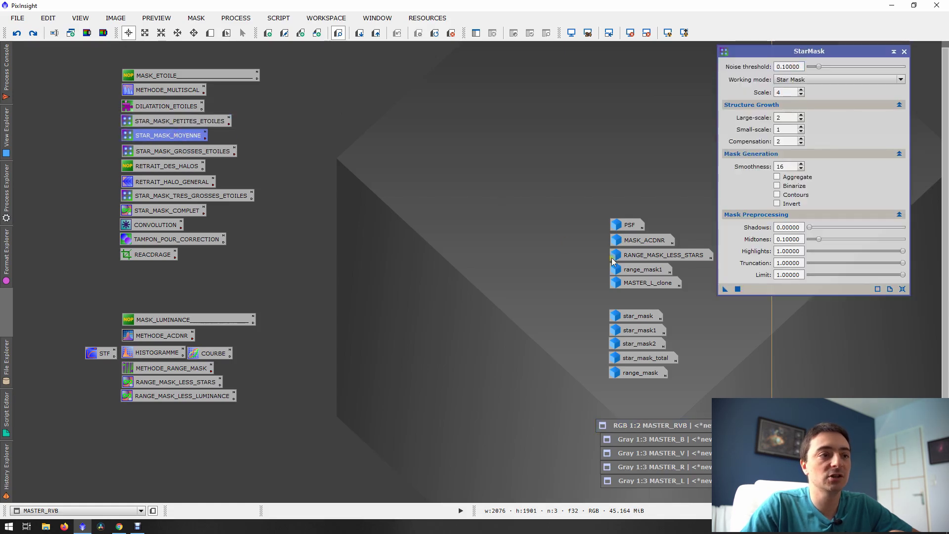
pyautogui.doubleClick(637, 330)
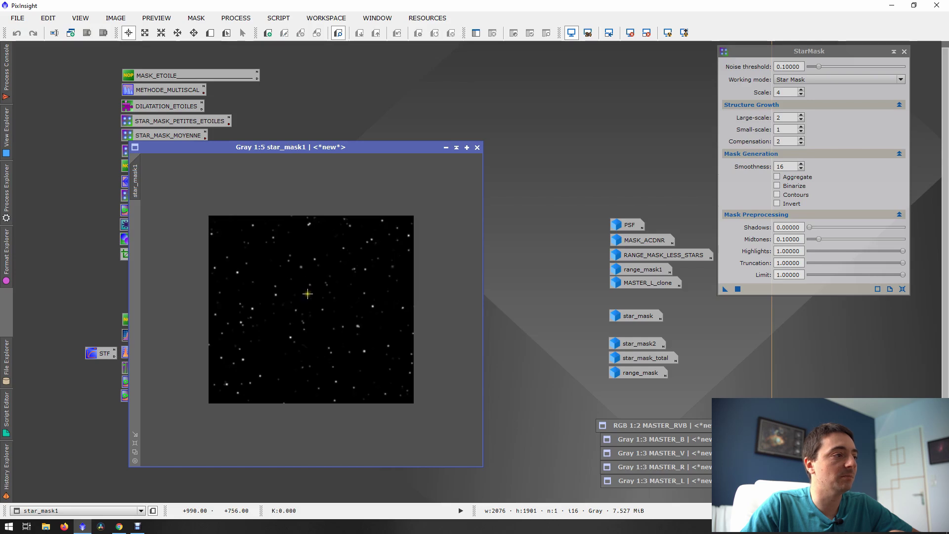
pyautogui.click(447, 147)
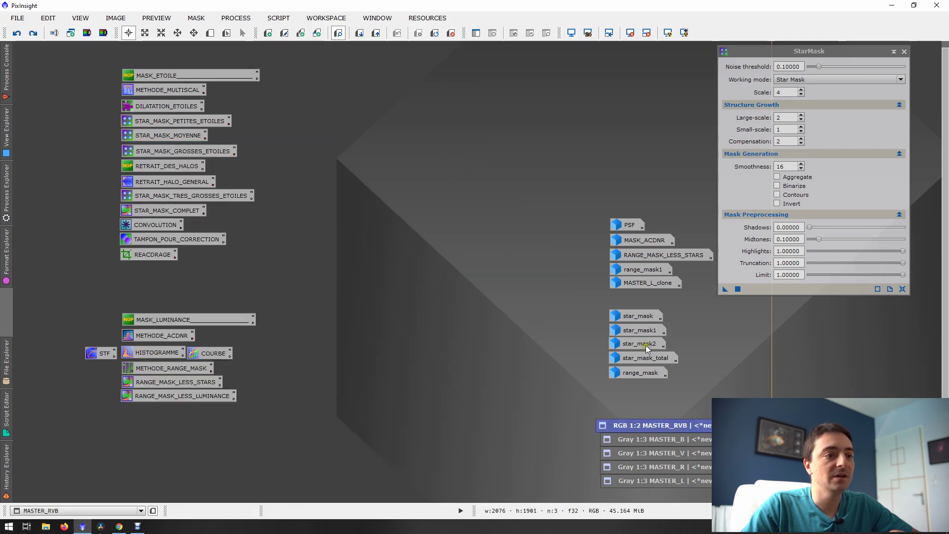
pyautogui.click(459, 169)
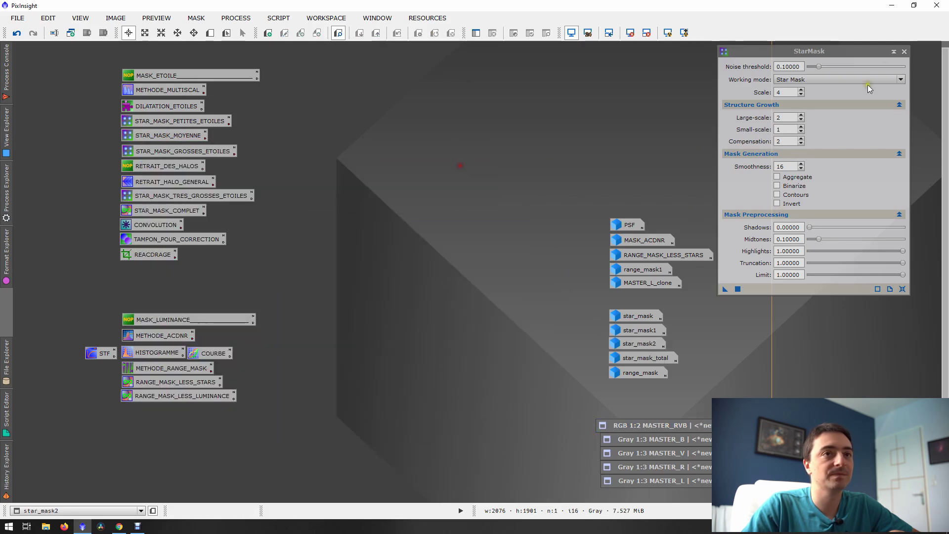
pyautogui.click(903, 50)
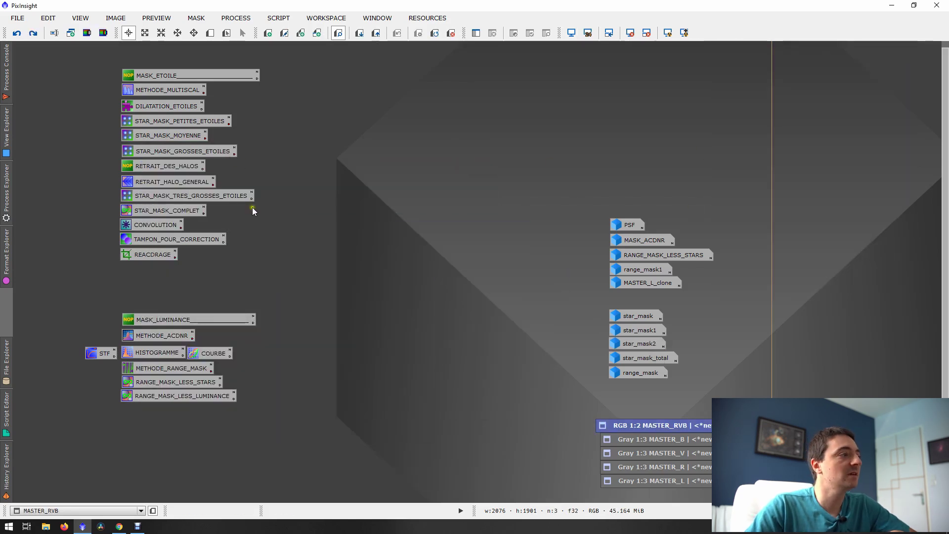
# Step: Read the description attached to the RETRAIT_HALO_GENERAL icon, close it and open the icon's ATrousWaveletTransform settings
pyautogui.click(180, 183)
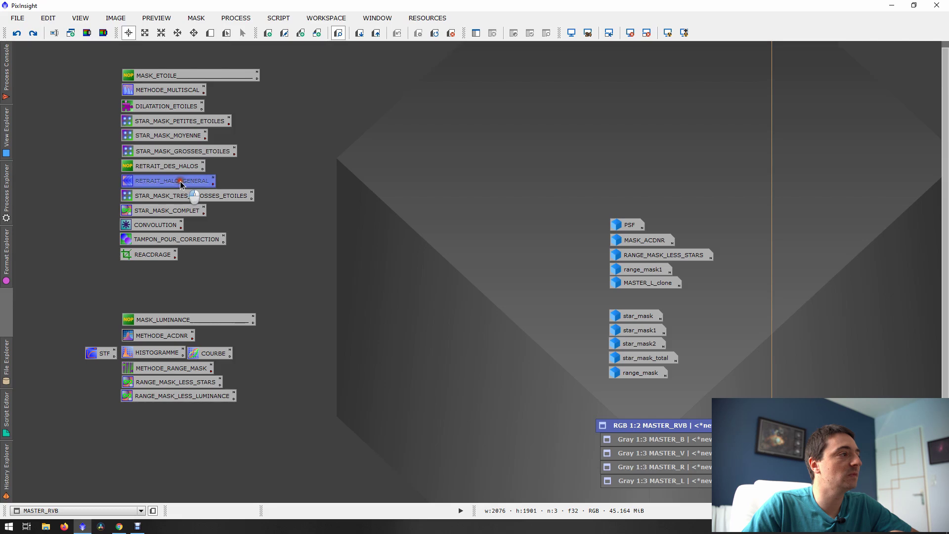
pyautogui.click(213, 185)
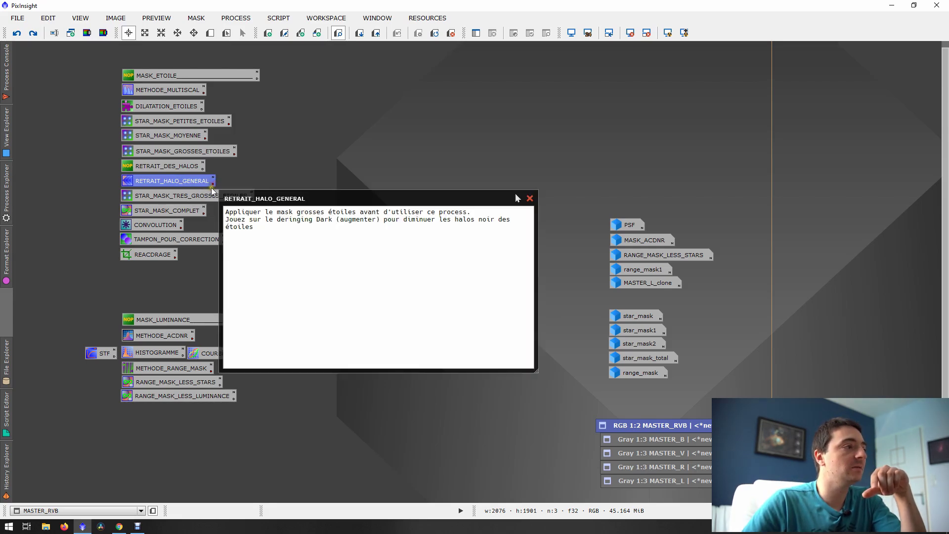
pyautogui.moveTo(242, 212); pyautogui.dragTo(450, 213)
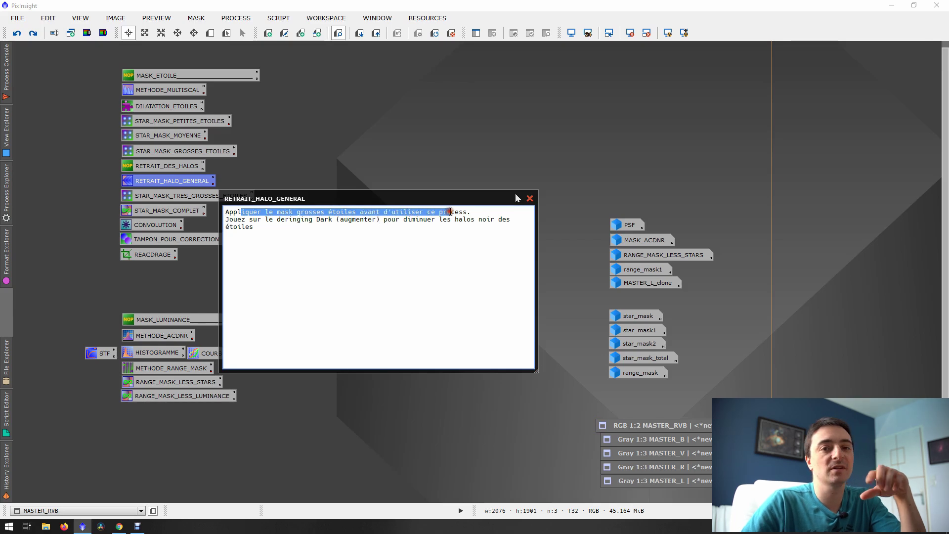
pyautogui.click(264, 220)
pyautogui.moveTo(264, 220); pyautogui.dragTo(326, 220)
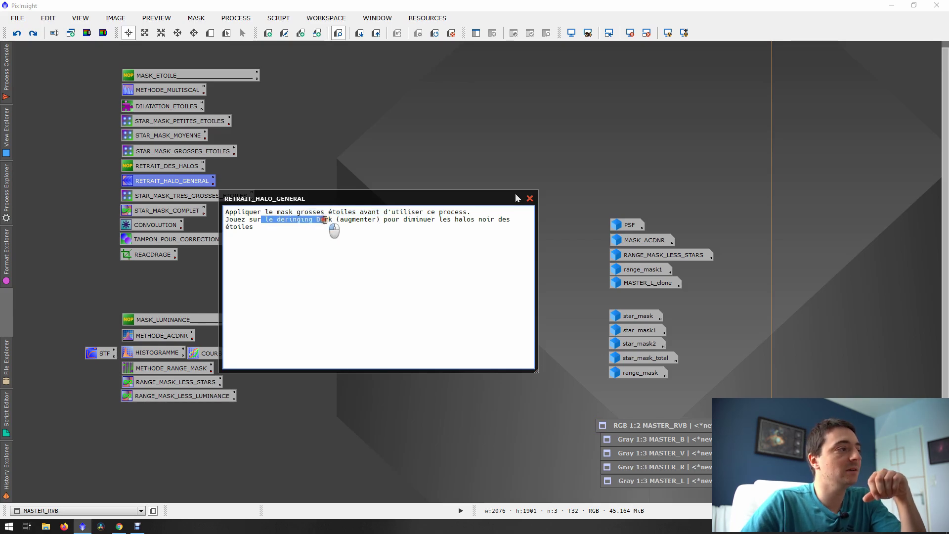
pyautogui.click(295, 222)
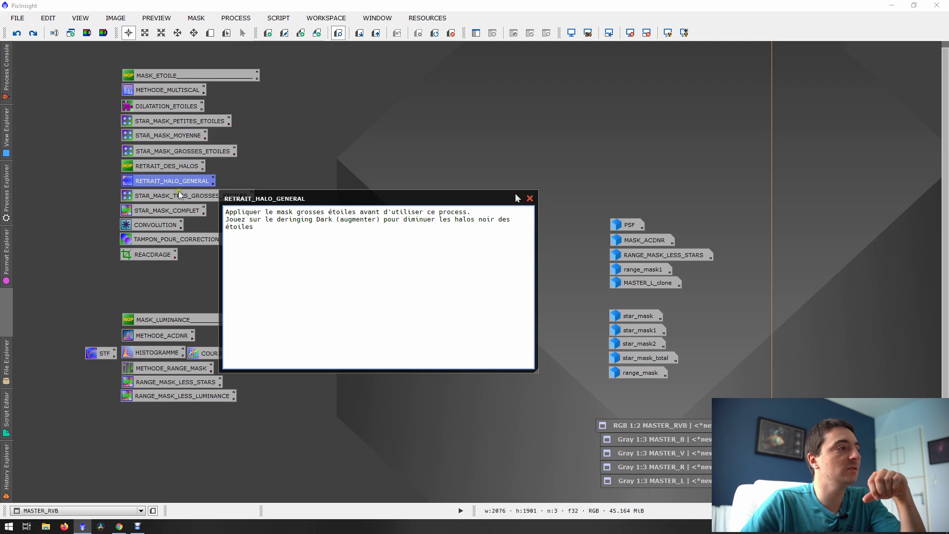
pyautogui.click(531, 197)
pyautogui.doubleClick(182, 183)
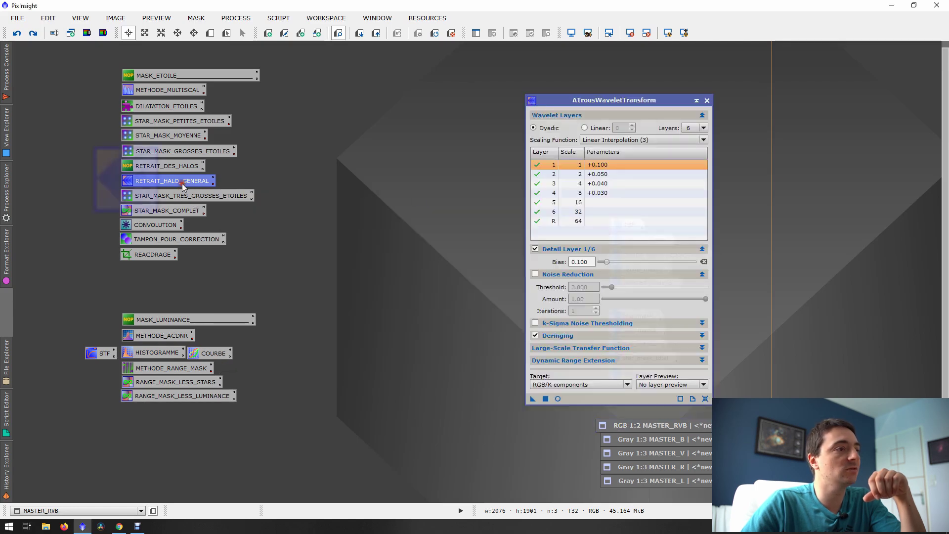
# Step: Inspect the Dark deringing amount in the ATrousWaveletTransform settings and the STAR_MASK_TRES_GROSSES_ETOILES icon's StarMask settings, closing each window
pyautogui.click(561, 335)
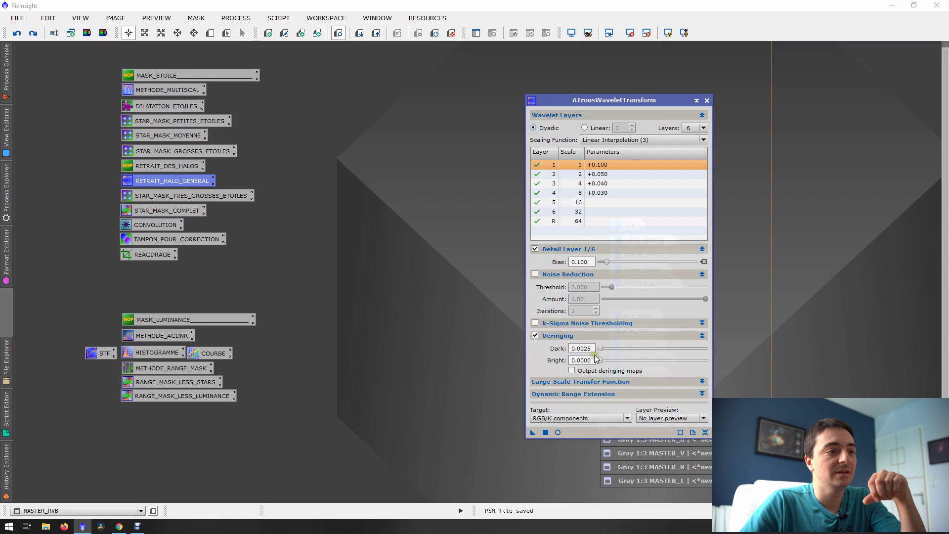
pyautogui.moveTo(591, 349); pyautogui.dragTo(580, 349)
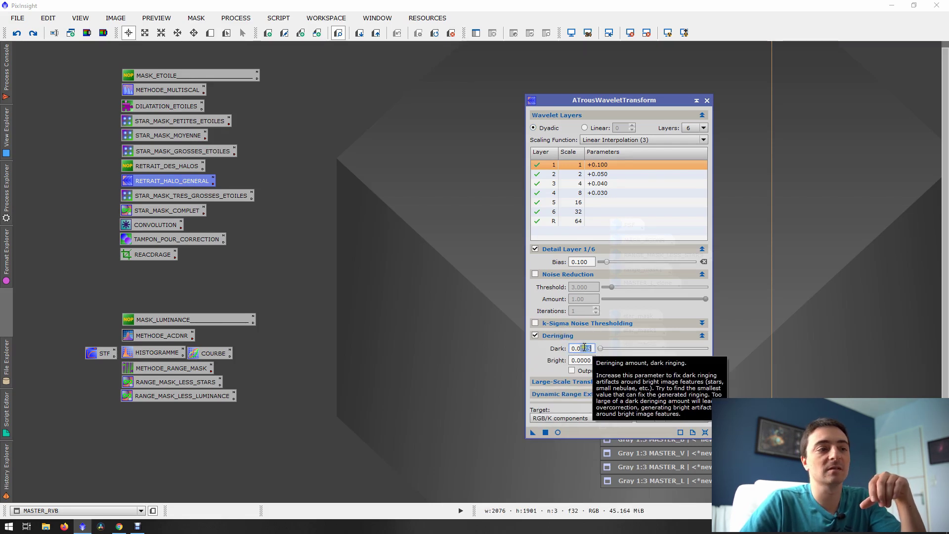
pyautogui.click(585, 349)
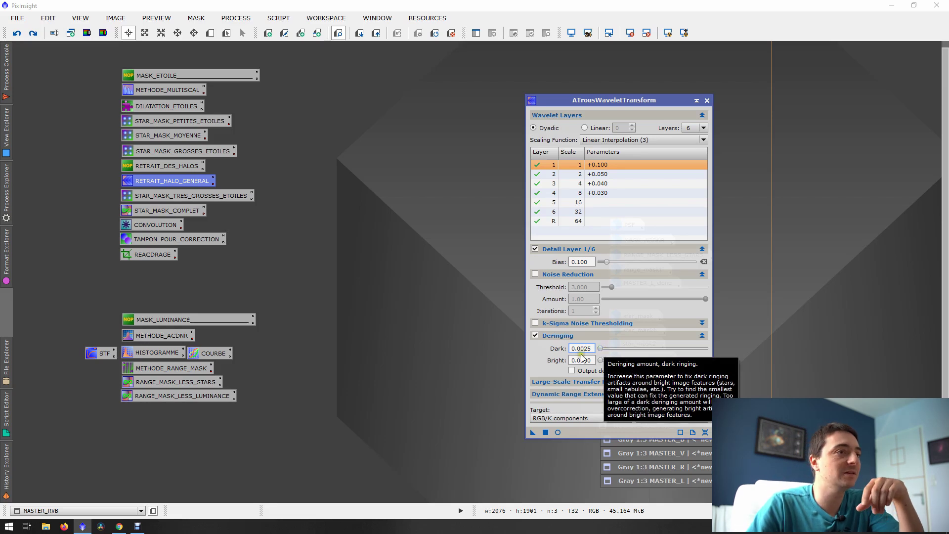
pyautogui.click(706, 100)
pyautogui.doubleClick(238, 198)
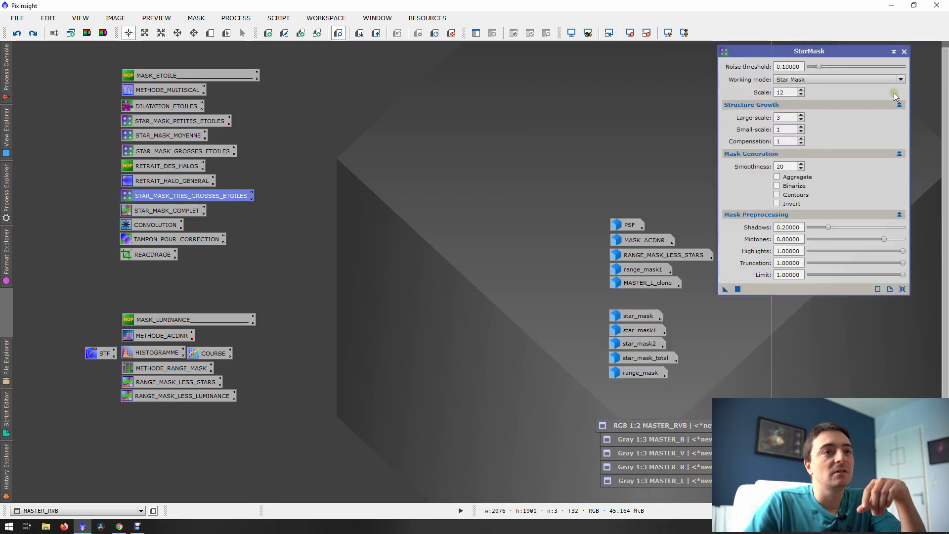
pyautogui.click(904, 52)
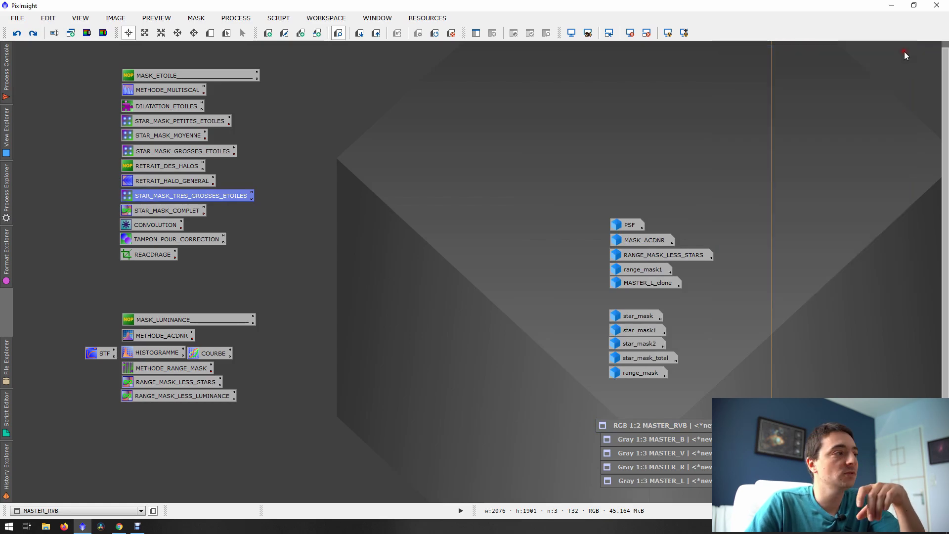
# Step: Open the STAR_MASK_COMPLET PixelMath settings and highlight the max function and the star mask names in its RGB/K expression
pyautogui.doubleClick(168, 209)
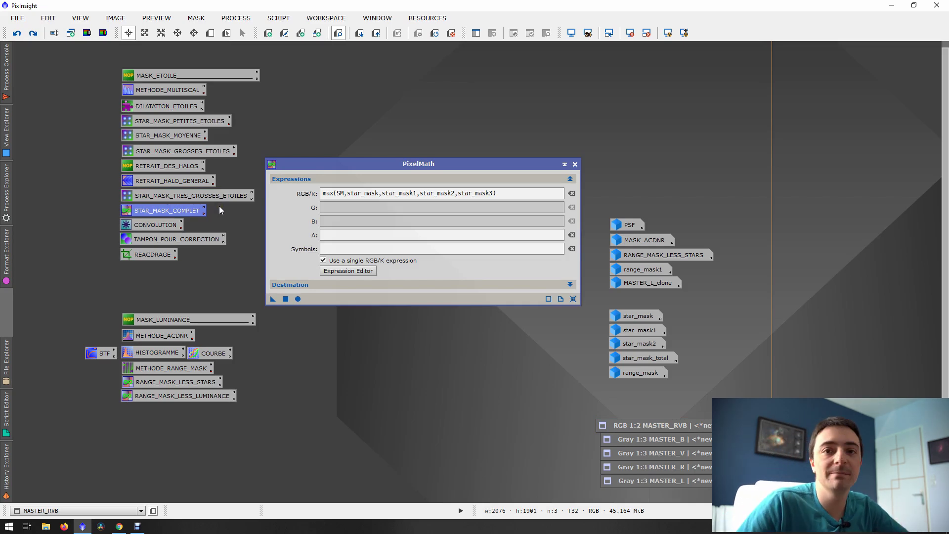
pyautogui.keyDown('shift'); pyautogui.click(332, 193); pyautogui.keyUp('shift')
pyautogui.click(331, 193)
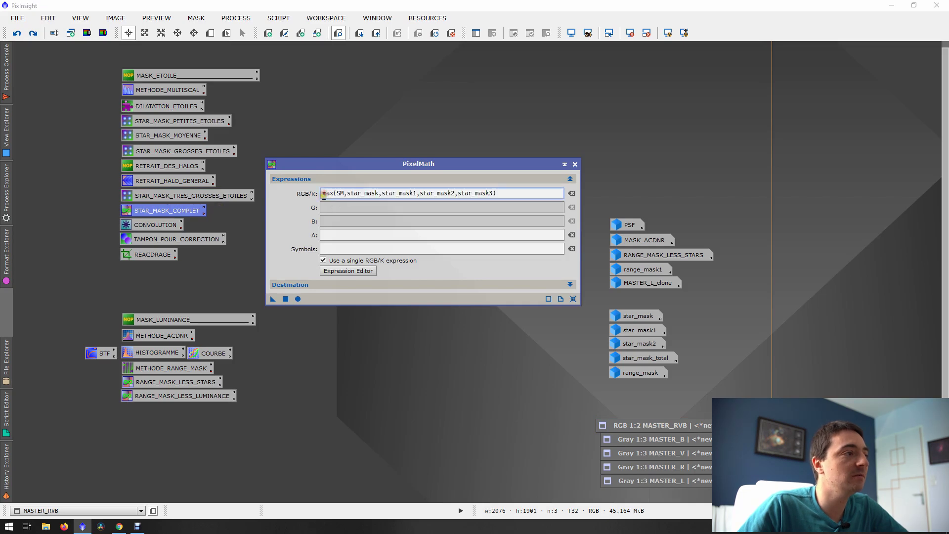
pyautogui.doubleClick(332, 193)
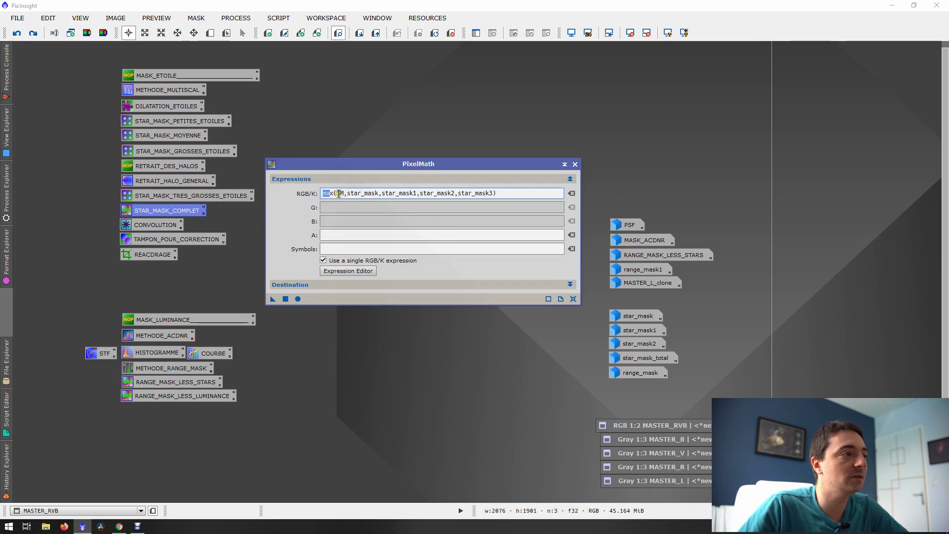
pyautogui.moveTo(347, 194); pyautogui.dragTo(417, 193)
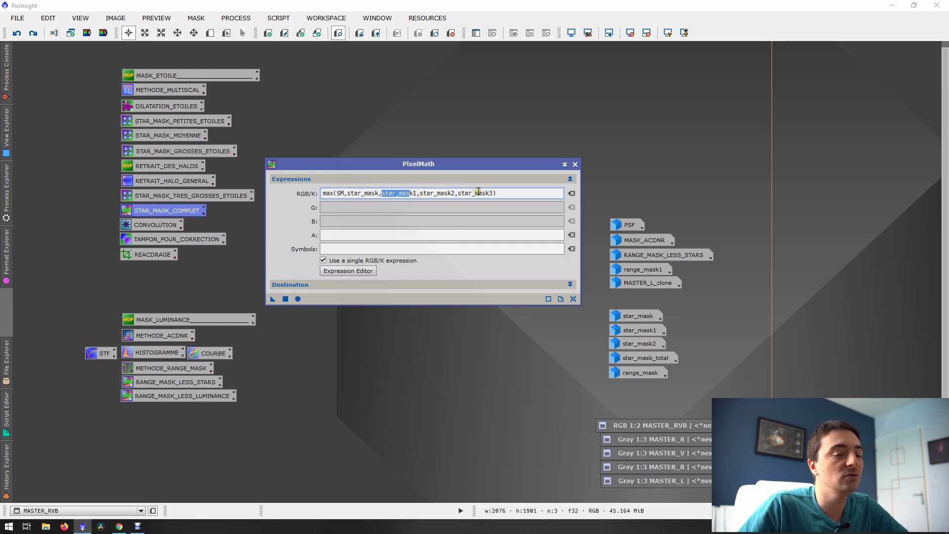
# Step: View the combined star_mask_total image beside the PixelMath expression, minimize it back to its icon and close PixelMath
pyautogui.doubleClick(633, 360)
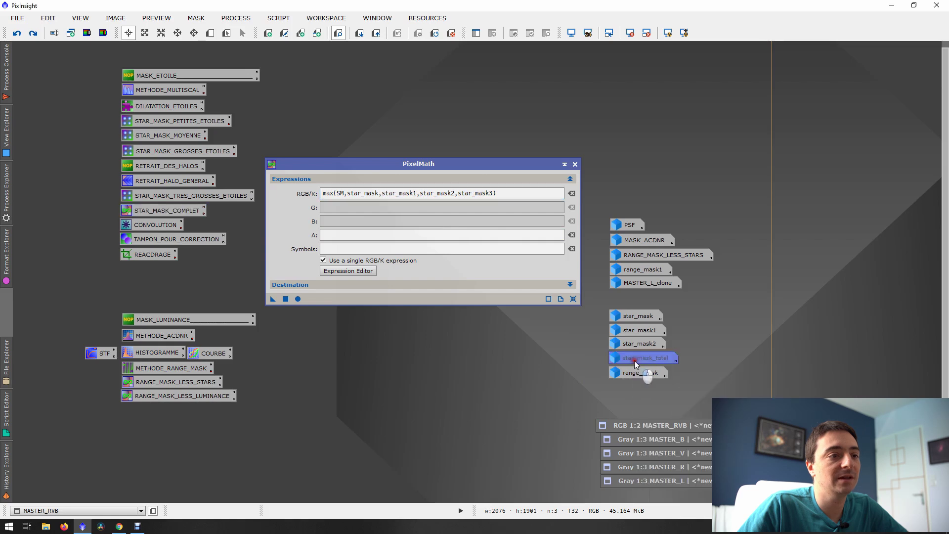
pyautogui.moveTo(360, 113); pyautogui.dragTo(225, 118)
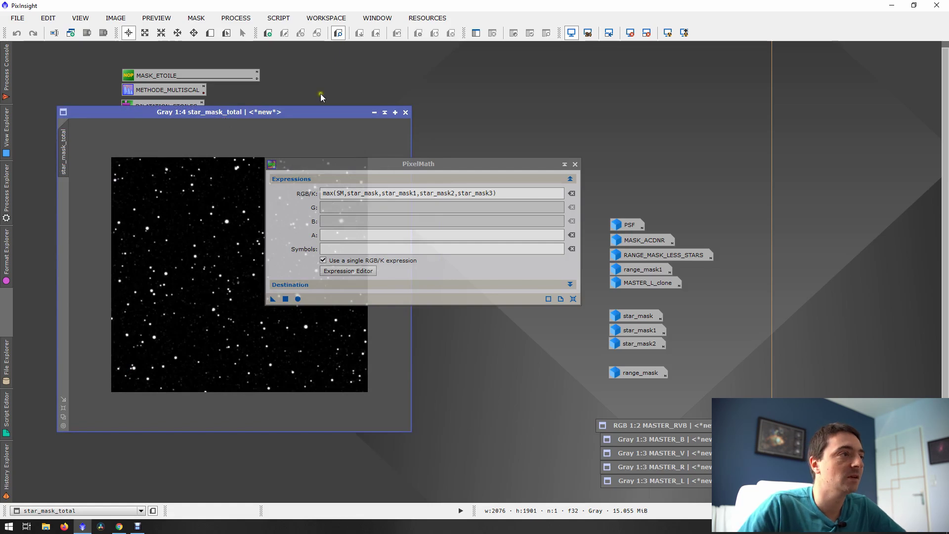
pyautogui.click(374, 113)
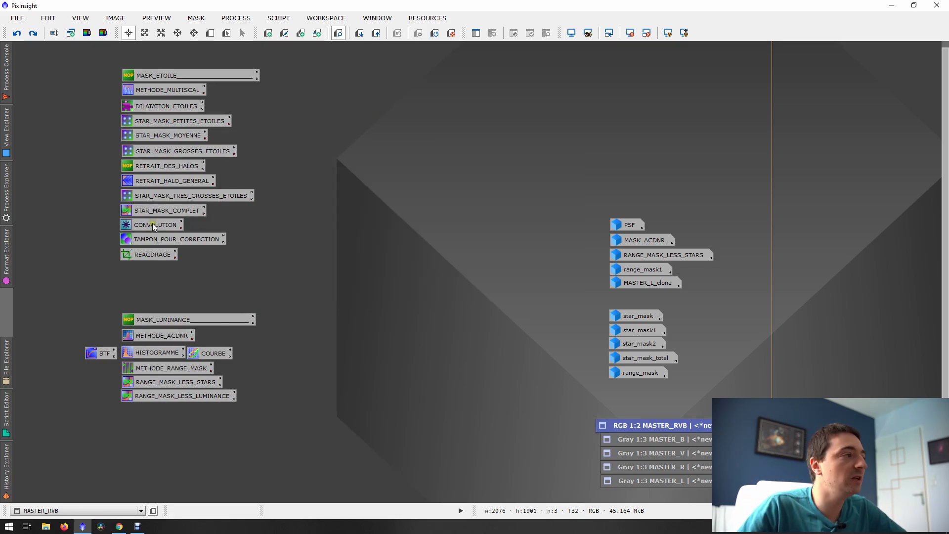
# Step: Open the CloneStamp process from the TAMPON_POUR_CORRECTION icon and restore the star_mask image
pyautogui.doubleClick(150, 239)
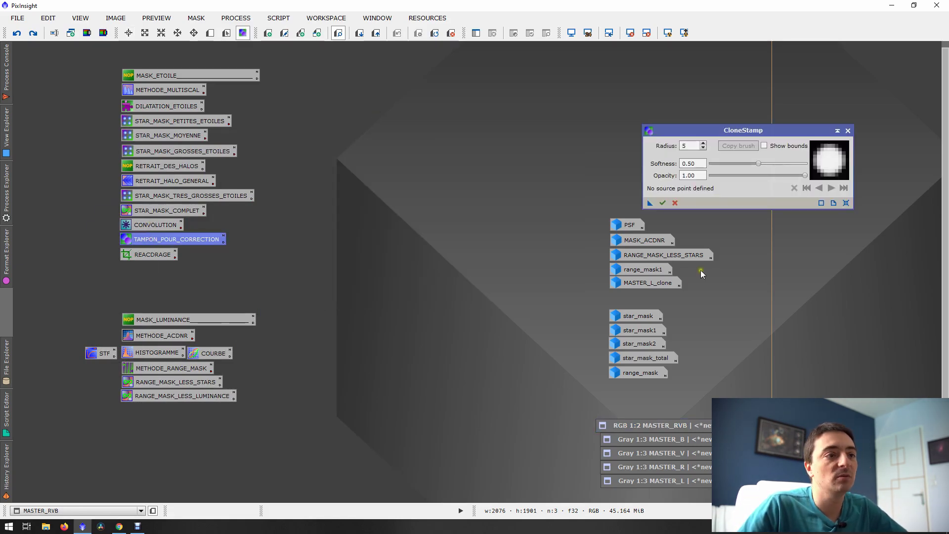
pyautogui.doubleClick(641, 317)
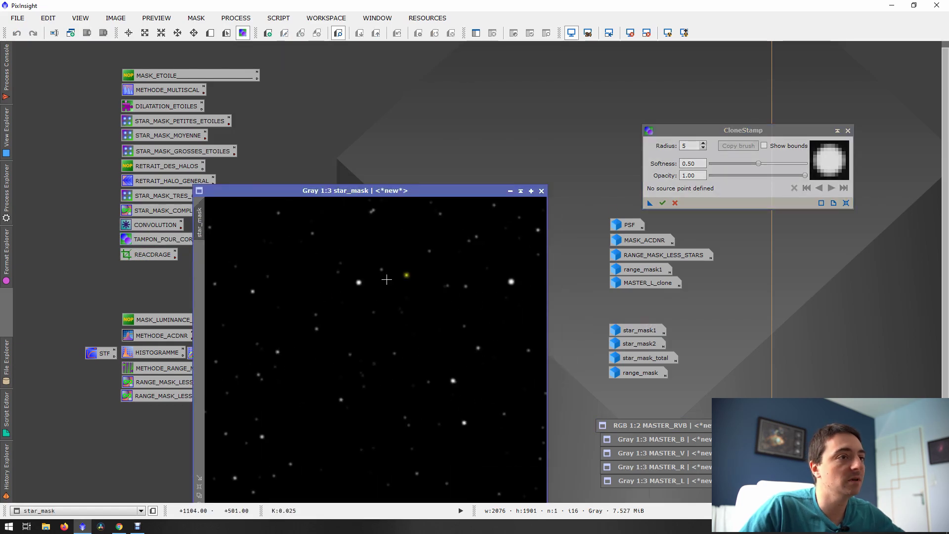
pyautogui.keyDown('ctrl'); pyautogui.click(304, 294); pyautogui.keyUp('ctrl')
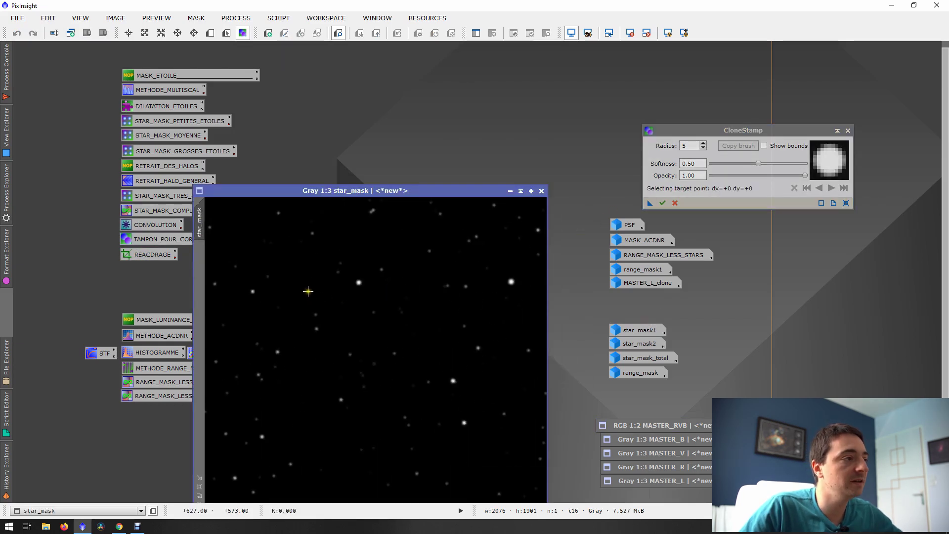
pyautogui.click(848, 130)
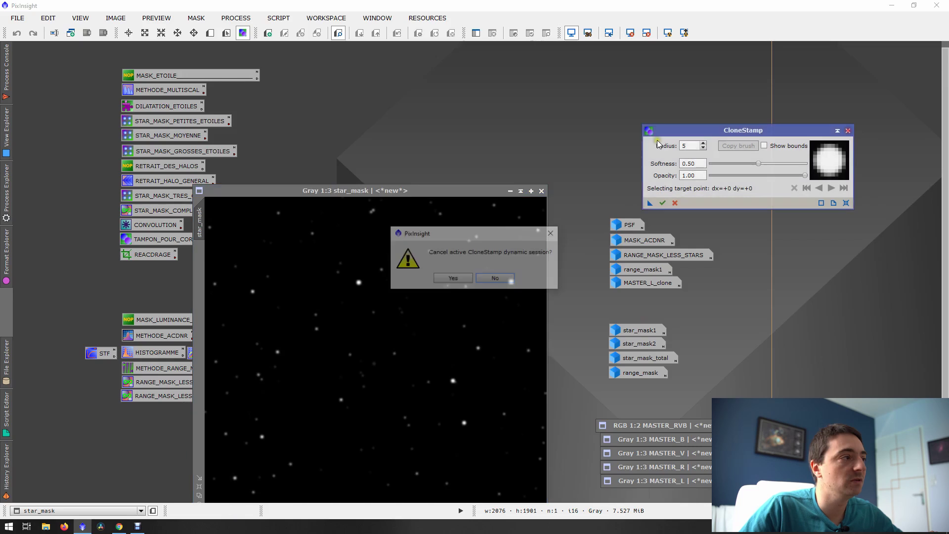
pyautogui.click(453, 279)
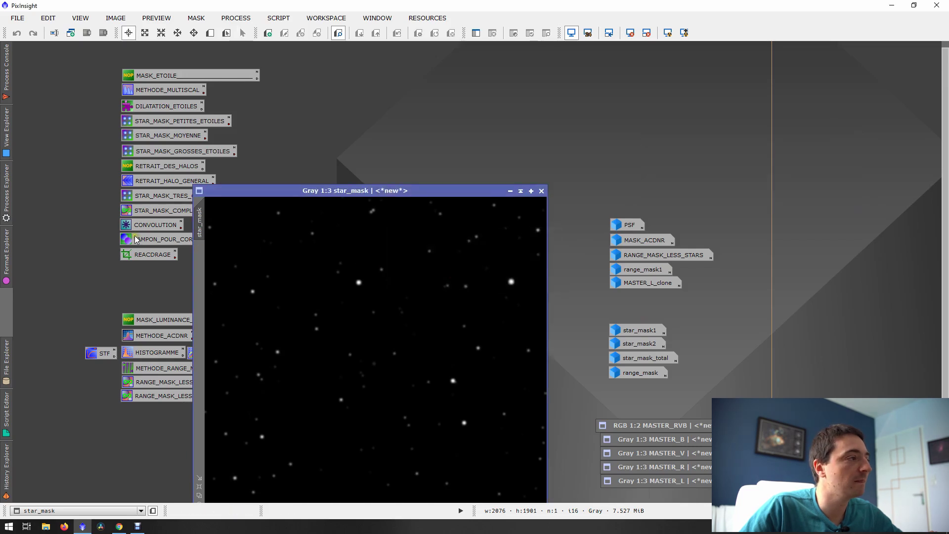
# Step: Reopen TAMPON_POUR_CORRECTION and clone dark background over several stars in star_mask, using a CloneStamp radius of 50
pyautogui.doubleClick(148, 240)
pyautogui.keyDown('ctrl'); pyautogui.click(315, 297); pyautogui.keyUp('ctrl')
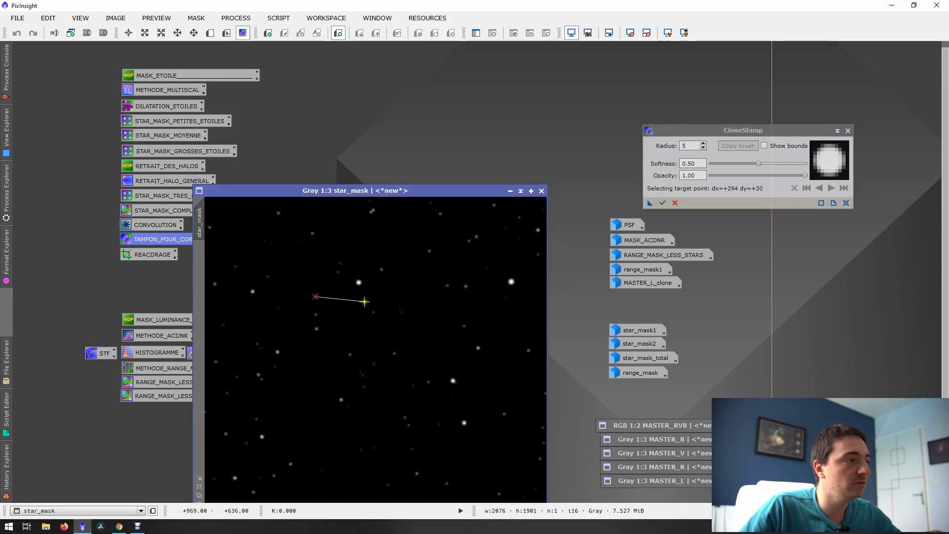
pyautogui.click(690, 145)
pyautogui.write('0')
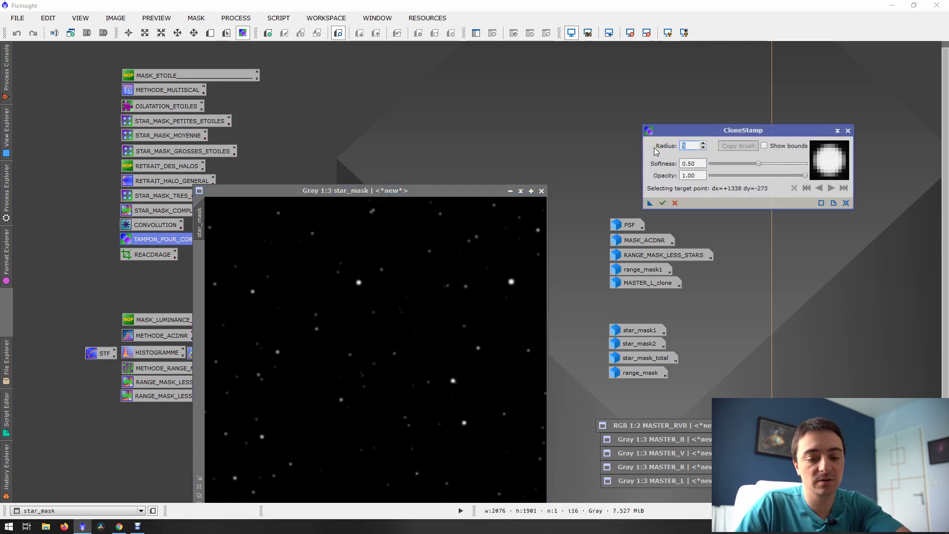
pyautogui.press('Return')
pyautogui.click(364, 289)
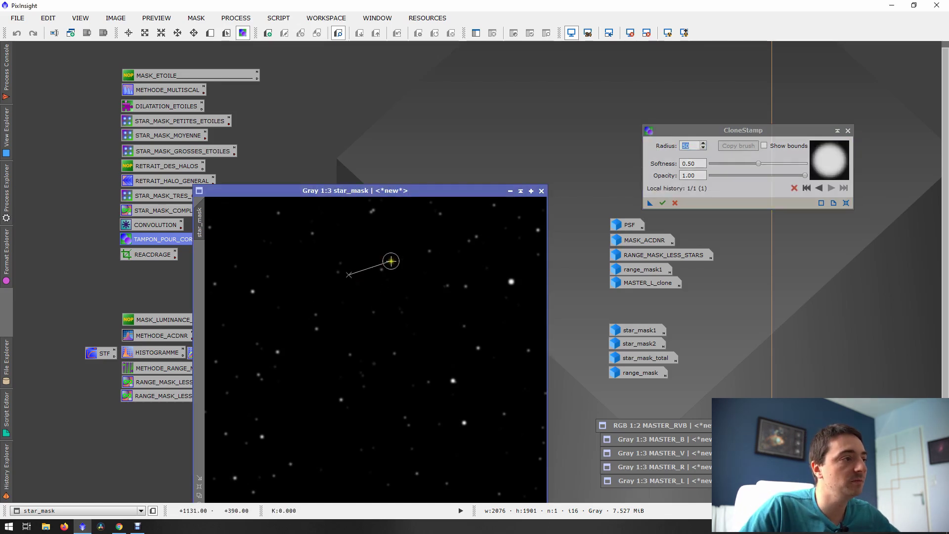
pyautogui.click(428, 251)
pyautogui.click(449, 286)
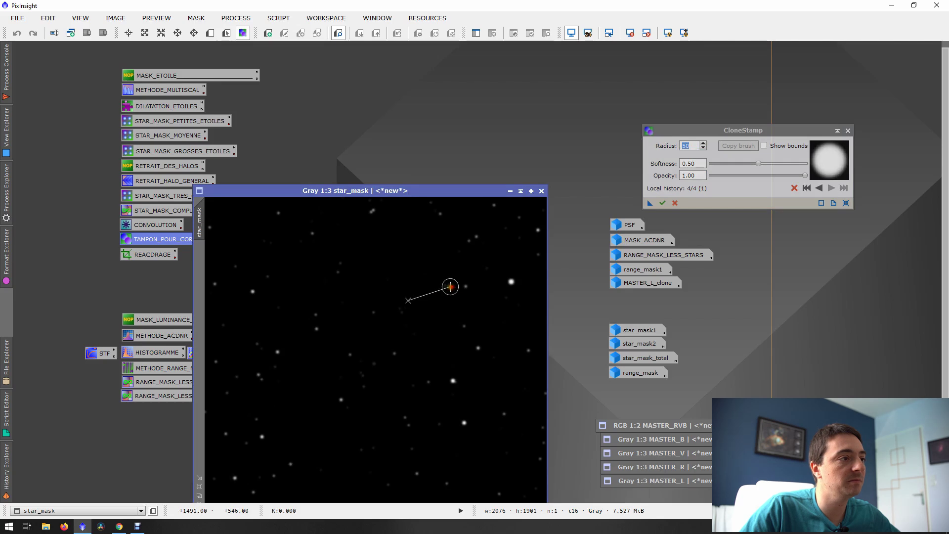
pyautogui.click(465, 286)
pyautogui.click(520, 283)
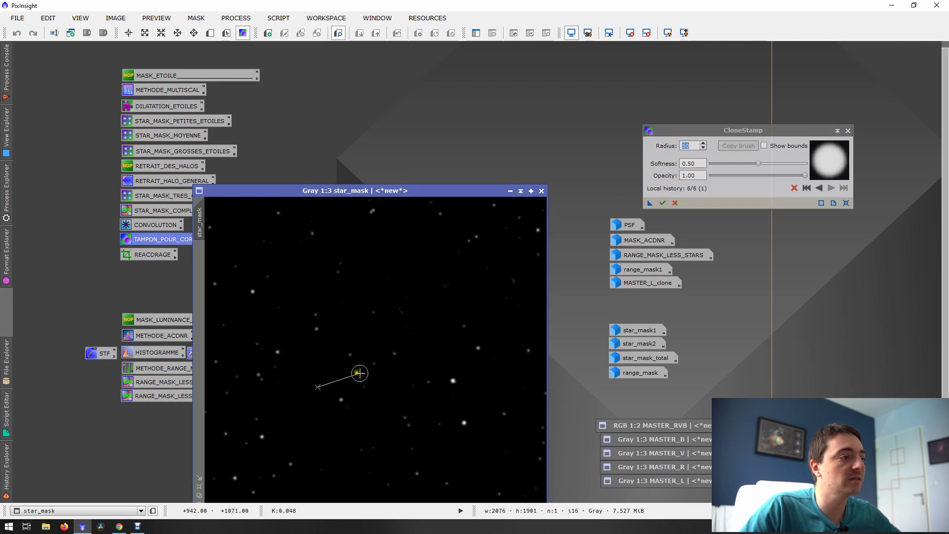
# Step: Cancel the CloneStamp session, discarding its corrections, and minimize star_mask back to its icon
pyautogui.click(675, 203)
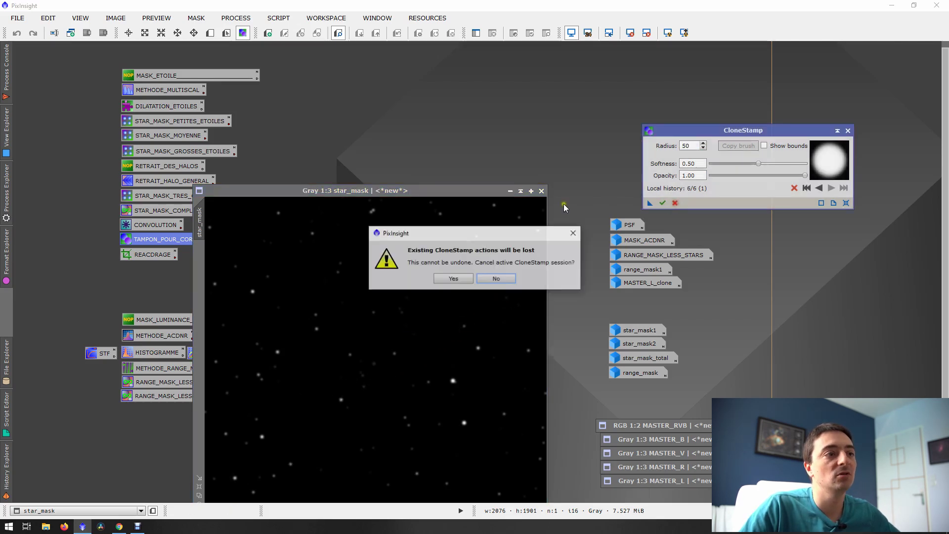
pyautogui.click(452, 279)
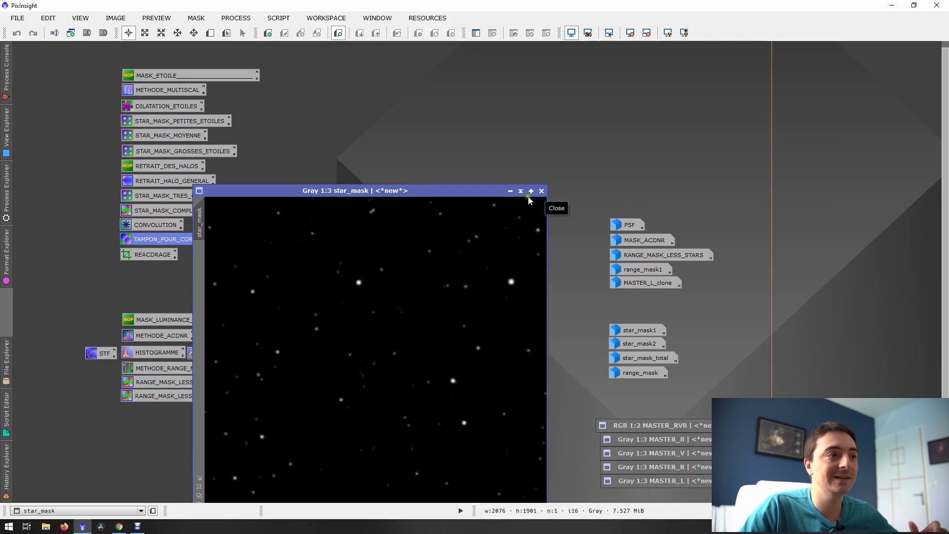
pyautogui.click(511, 192)
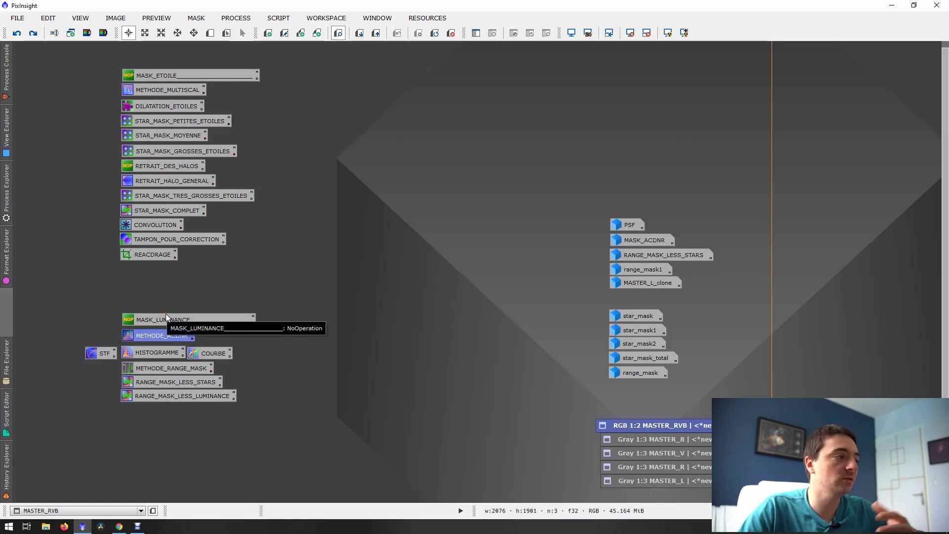
# Step: Open the METHODE_ACDNR icon's ACDNR settings and move the window clear of the image icons
pyautogui.doubleClick(168, 335)
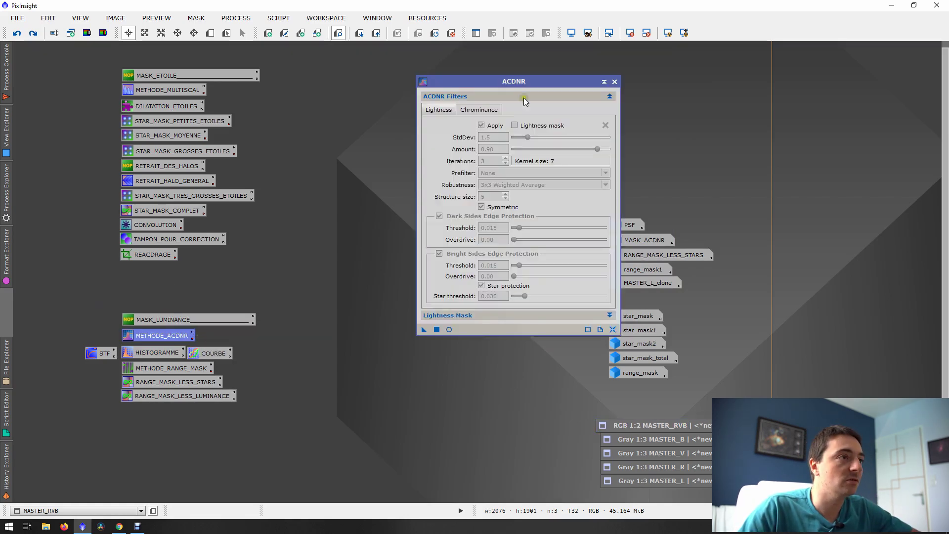
pyautogui.moveTo(518, 83); pyautogui.dragTo(430, 61)
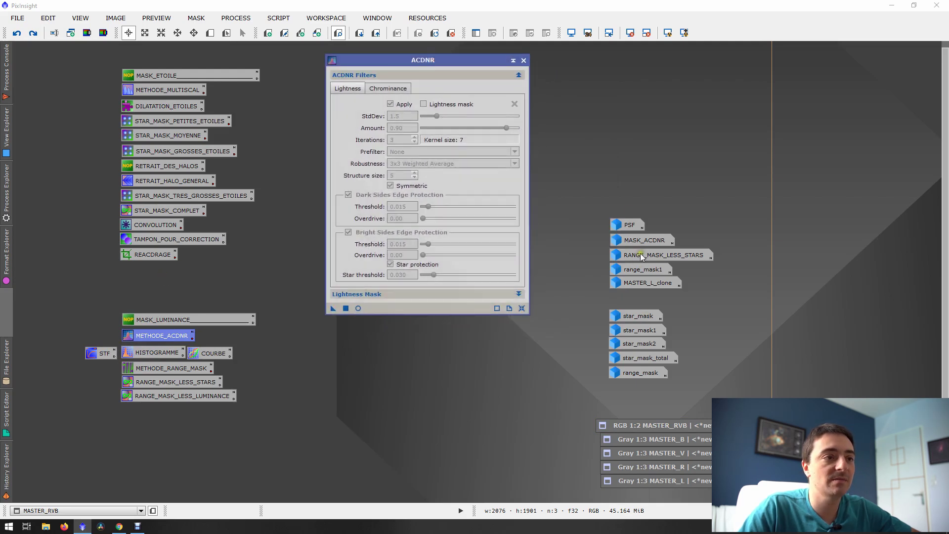
# Step: Open the MASK_ACDNR image, arrange it beside the ACDNR dialog, and read the METHODE_ACDNR process note
pyautogui.moveTo(643, 257)
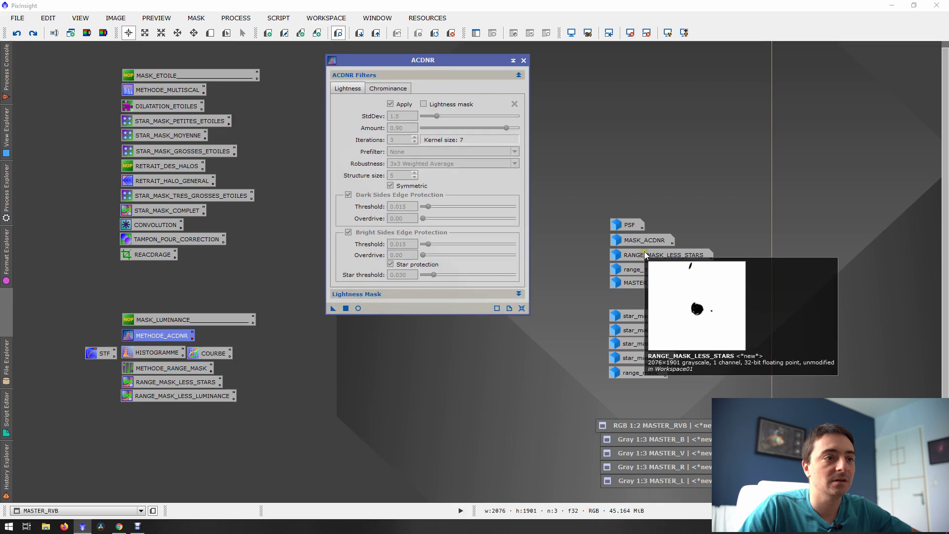
pyautogui.doubleClick(643, 240)
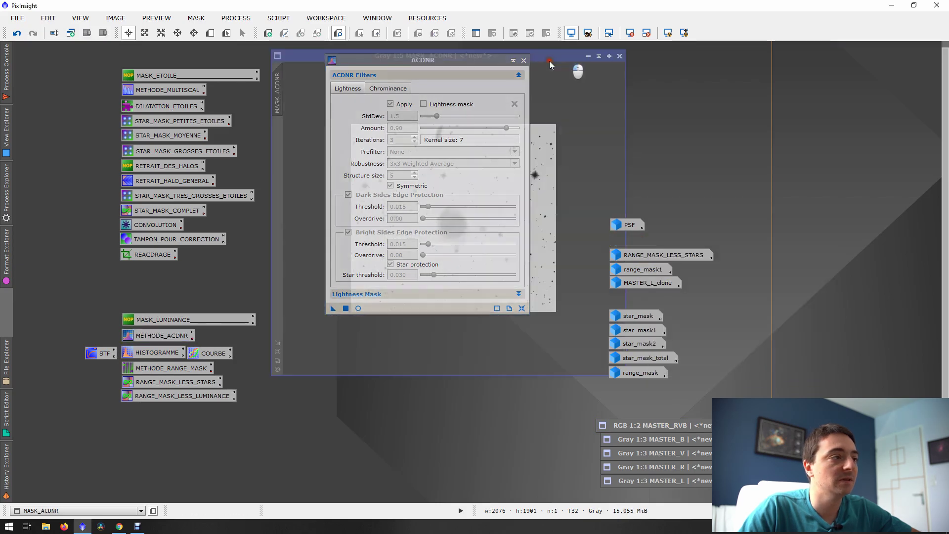
pyautogui.moveTo(550, 61); pyautogui.dragTo(311, 104)
pyautogui.moveTo(409, 61); pyautogui.dragTo(506, 94)
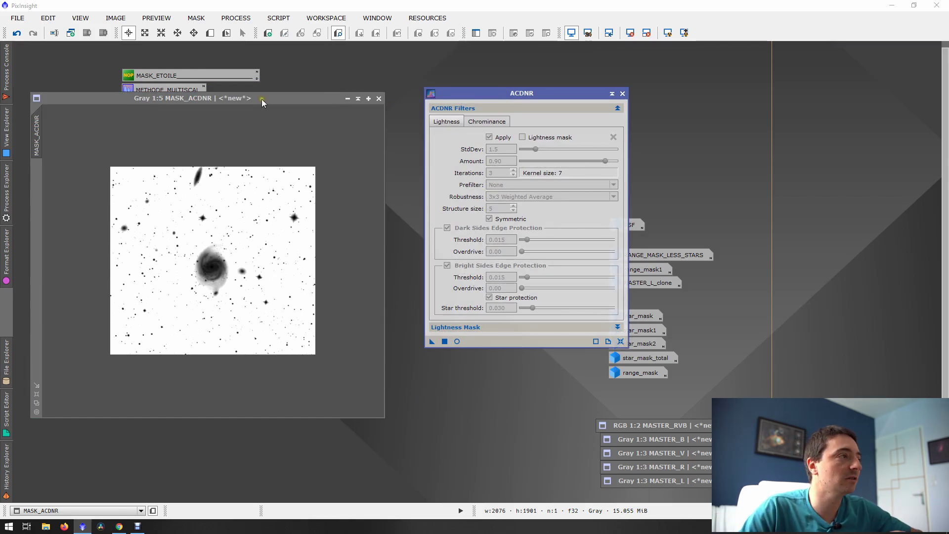
pyautogui.moveTo(262, 99); pyautogui.dragTo(476, 71)
pyautogui.moveTo(192, 342)
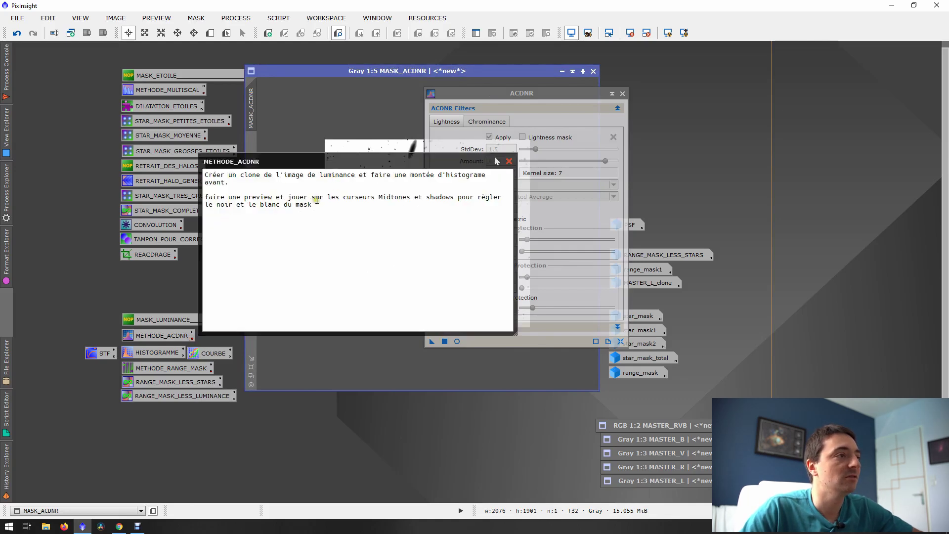
pyautogui.click(509, 161)
# Step: Preview the ACDNR lightness mask of MASK_ACDNR in real time with midtones at 0.26, without applying it
pyautogui.moveTo(509, 94); pyautogui.dragTo(690, 103)
pyautogui.click(639, 350)
pyautogui.click(648, 336)
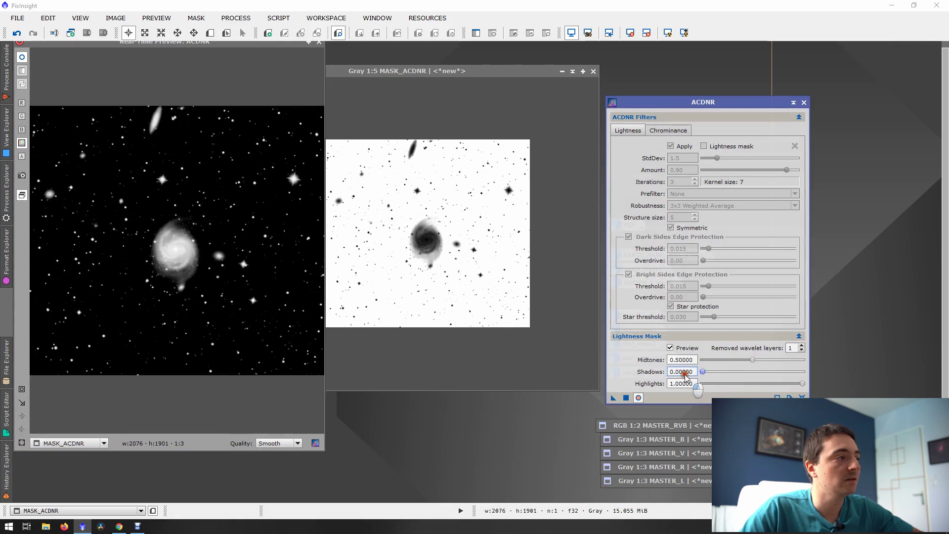
pyautogui.moveTo(752, 359); pyautogui.dragTo(729, 357)
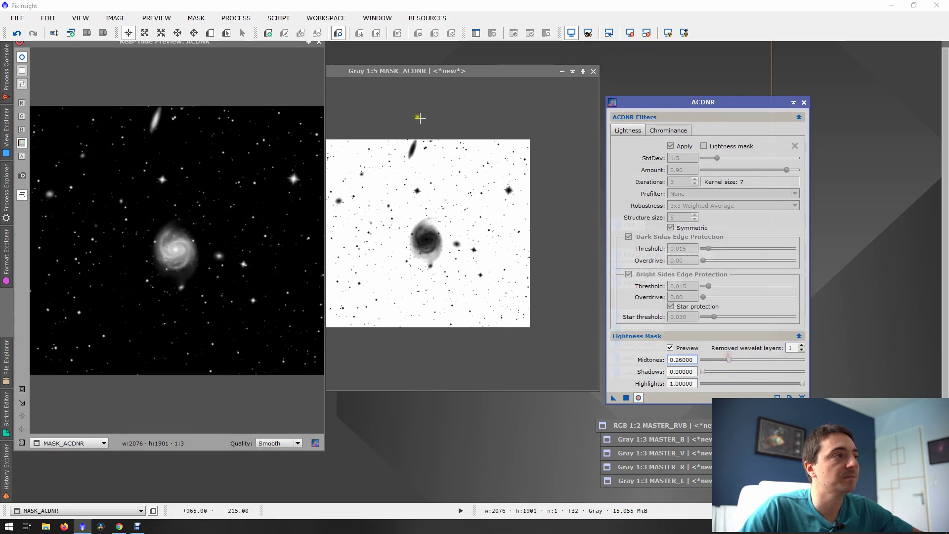
pyautogui.click(319, 41)
pyautogui.click(474, 278)
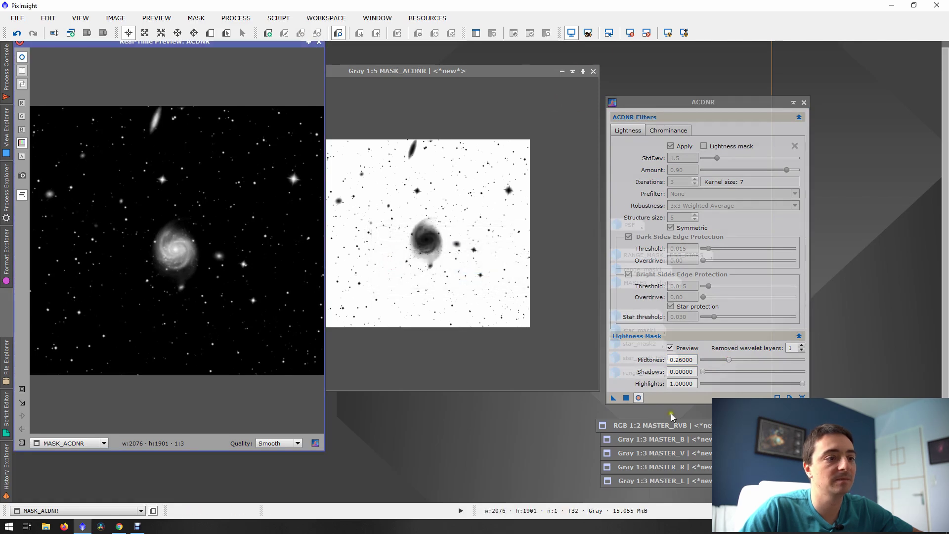
pyautogui.click(639, 398)
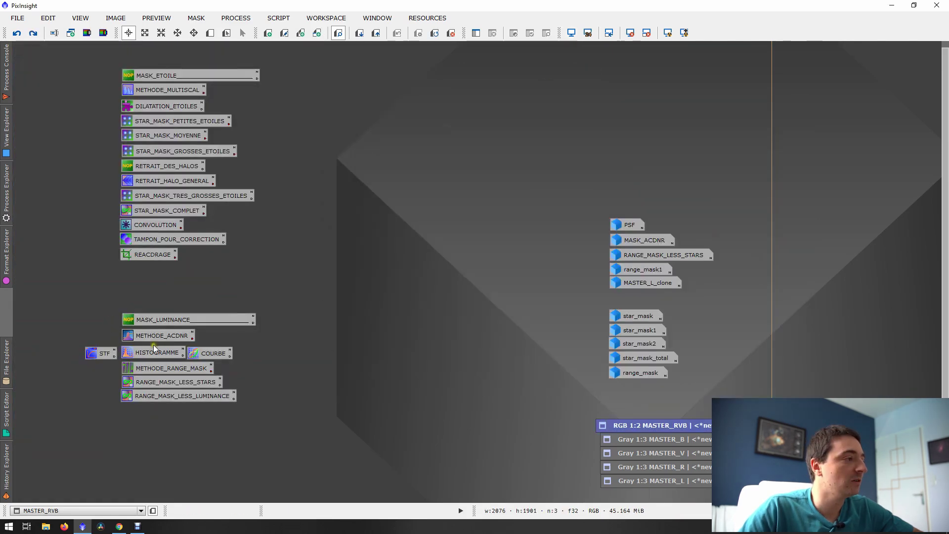
# Step: View the HistogramTransformation settings stored in the HISTOGRAMME process, then dismiss them
pyautogui.doubleClick(140, 354)
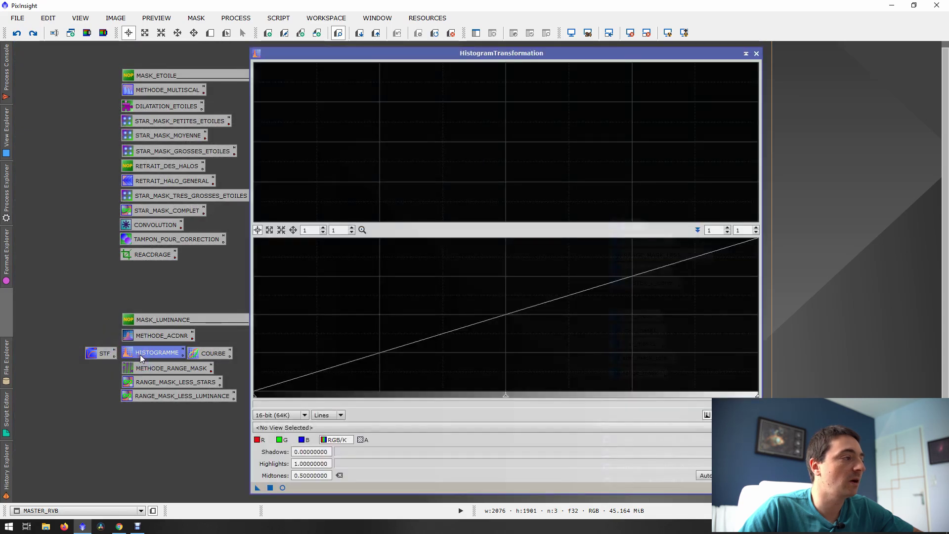
pyautogui.click(757, 54)
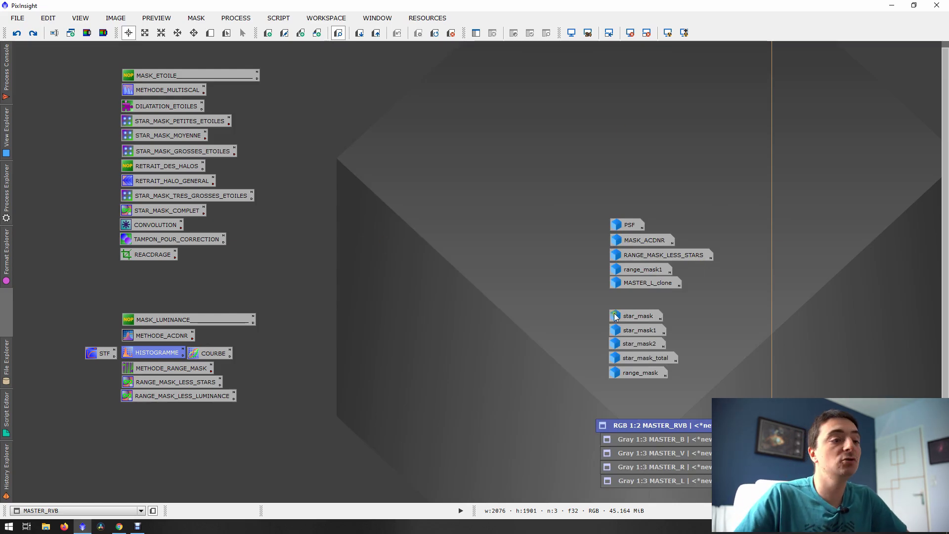
# Step: Extract the luminance of the MASTER_RVB image, examine its galaxy at 1:1, and discard the extracted image
pyautogui.doubleClick(656, 425)
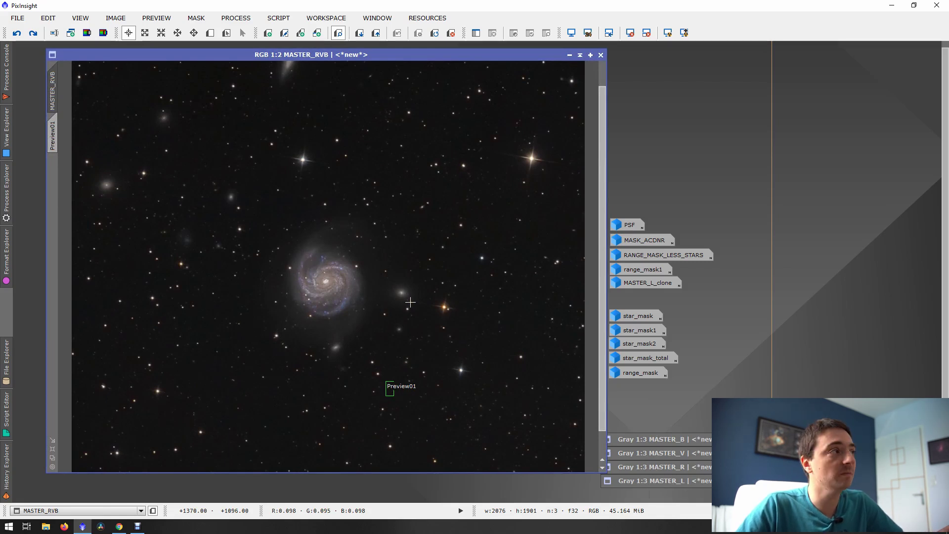
pyautogui.click(86, 35)
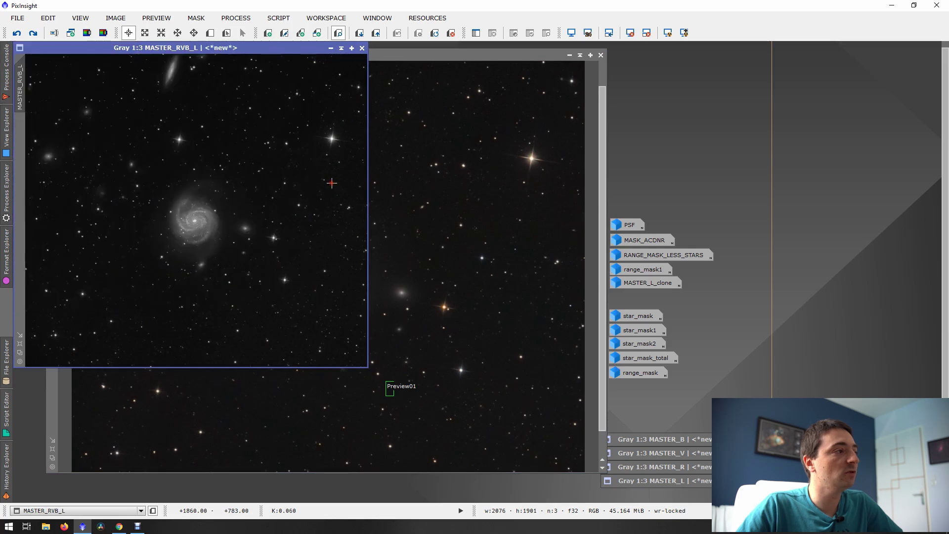
pyautogui.scroll(3, 261, 248)
pyautogui.scroll(-1, 261, 248)
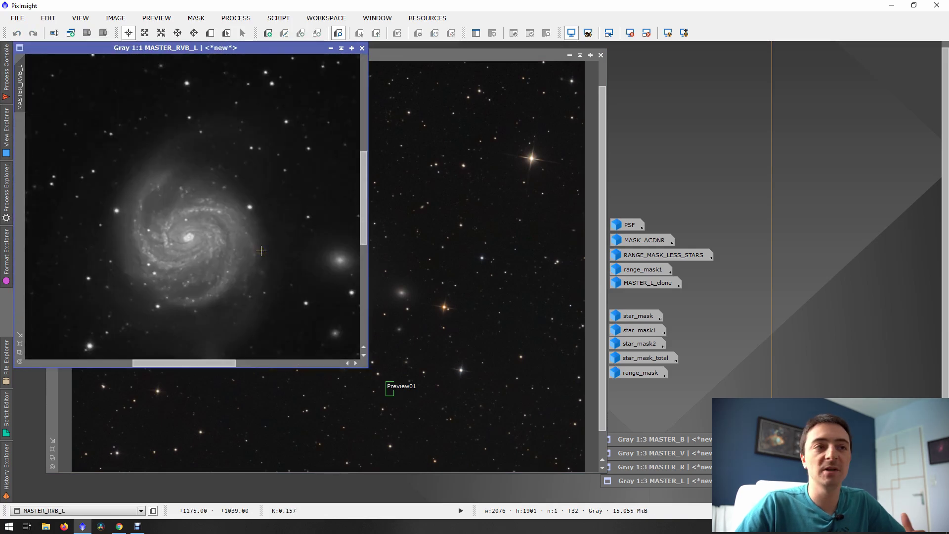
pyautogui.click(361, 48)
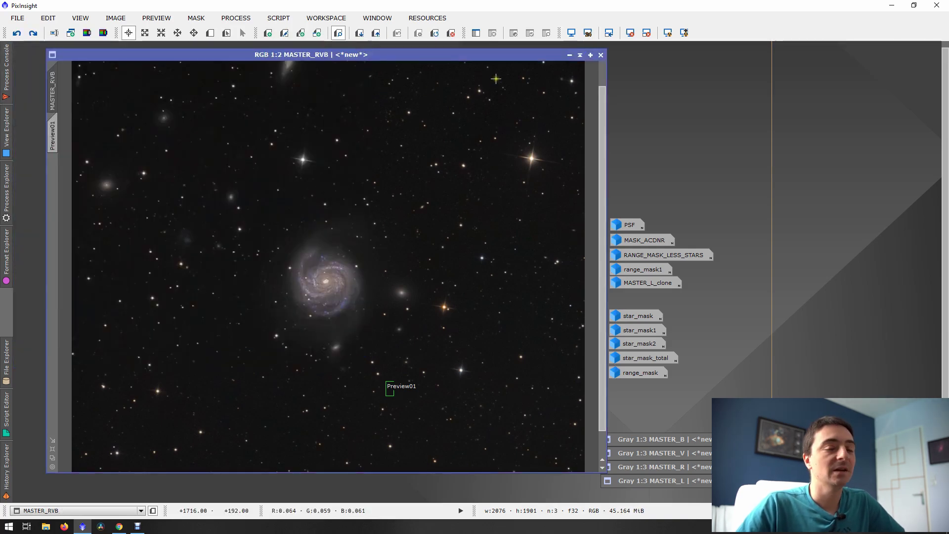
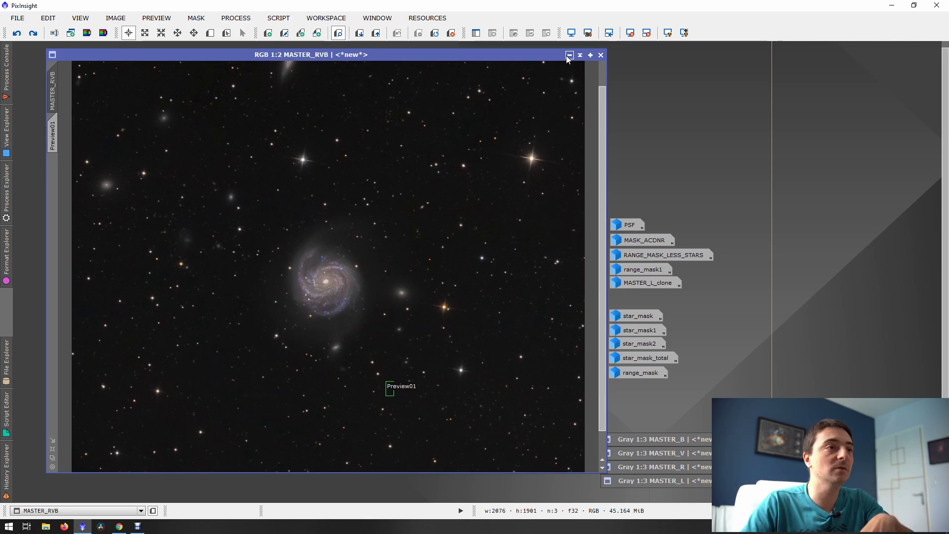
# Step: Minimize the MASTER_RVB image and view the CurvesTransformation stored in the COURBE process
pyautogui.click(569, 55)
pyautogui.doubleClick(194, 352)
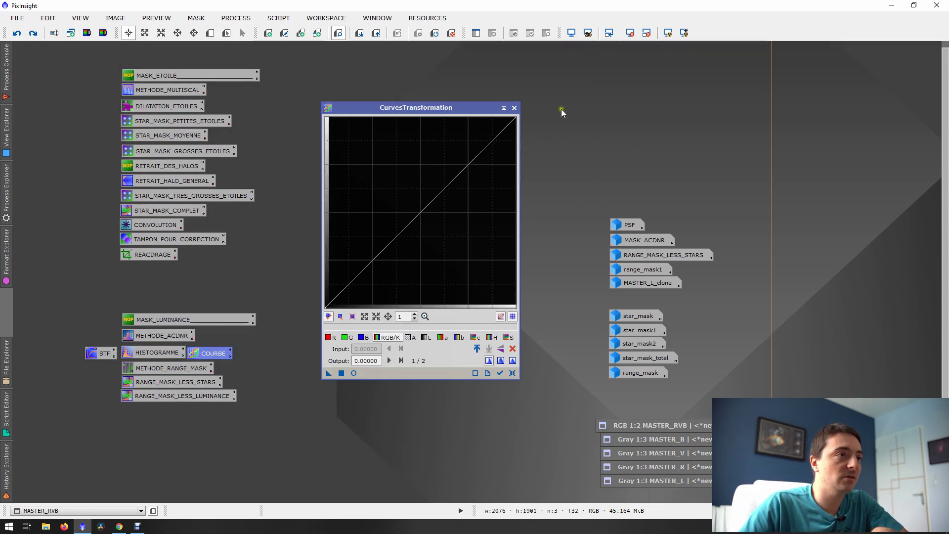
pyautogui.click(514, 107)
# Step: Preview a RangeSelection mask of MASTER_RVB with lower limit 0.14 and upper limit 0.42, without applying it
pyautogui.doubleClick(173, 369)
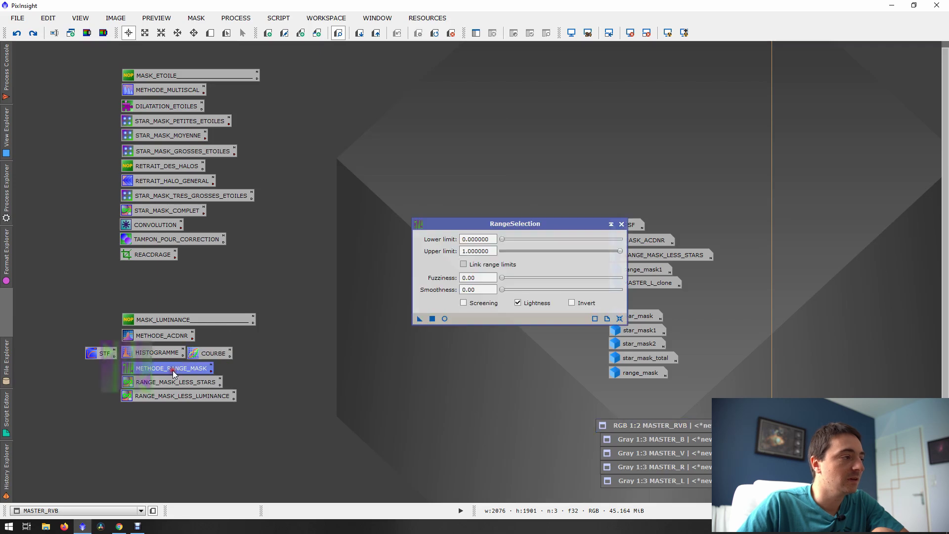
pyautogui.doubleClick(709, 429)
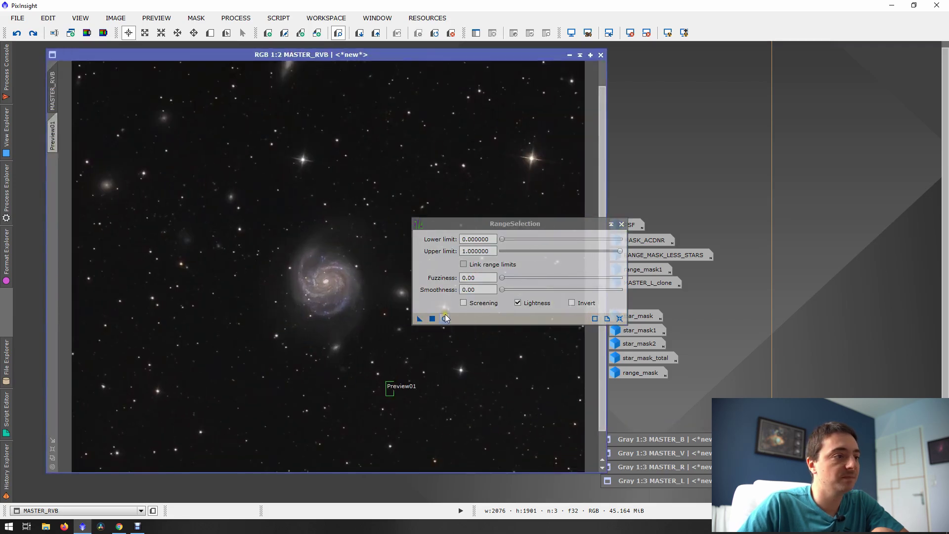
pyautogui.click(445, 318)
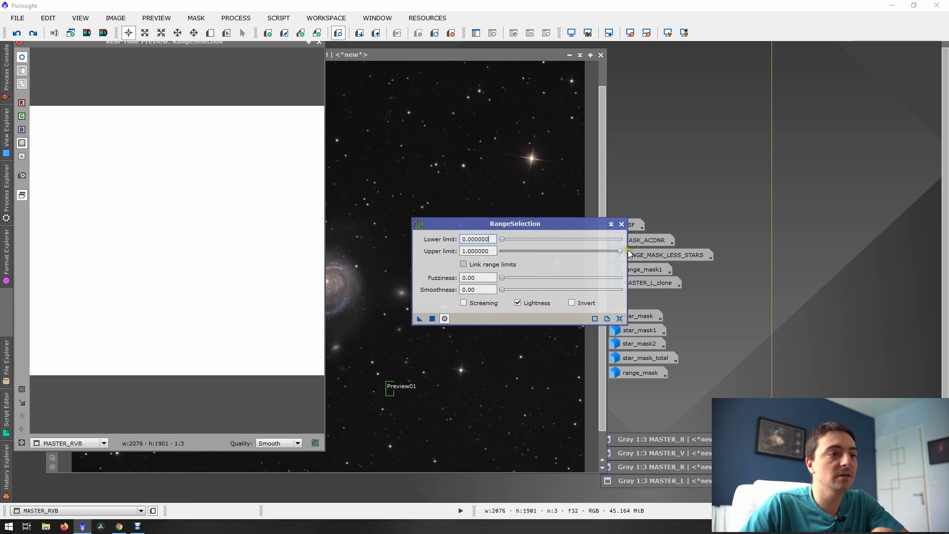
pyautogui.moveTo(620, 251); pyautogui.dragTo(512, 243)
pyautogui.moveTo(517, 252)
pyautogui.mouseDown()
pyautogui.moveTo(505, 252)
pyautogui.moveTo(516, 240)
pyautogui.moveTo(551, 252)
pyautogui.moveTo(506, 241)
pyautogui.moveTo(518, 242)
pyautogui.mouseUp()
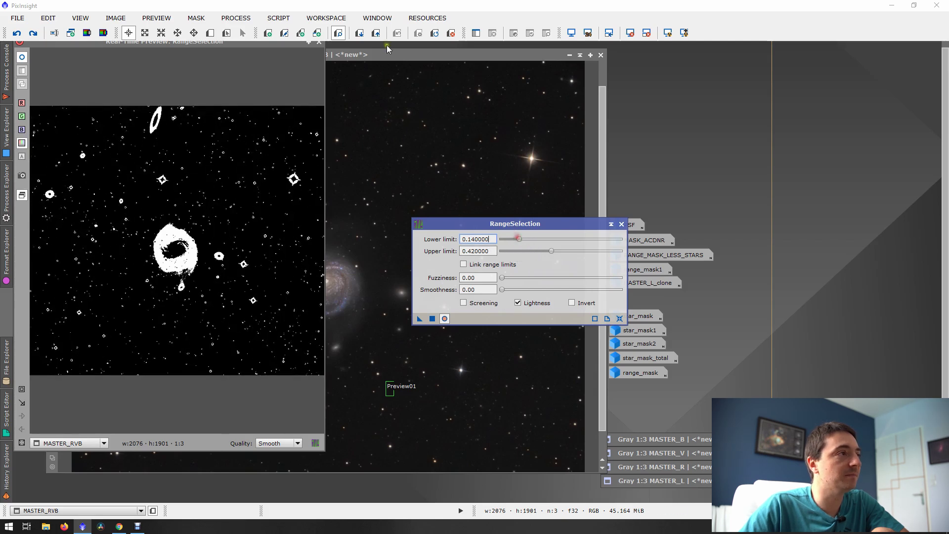
pyautogui.click(621, 225)
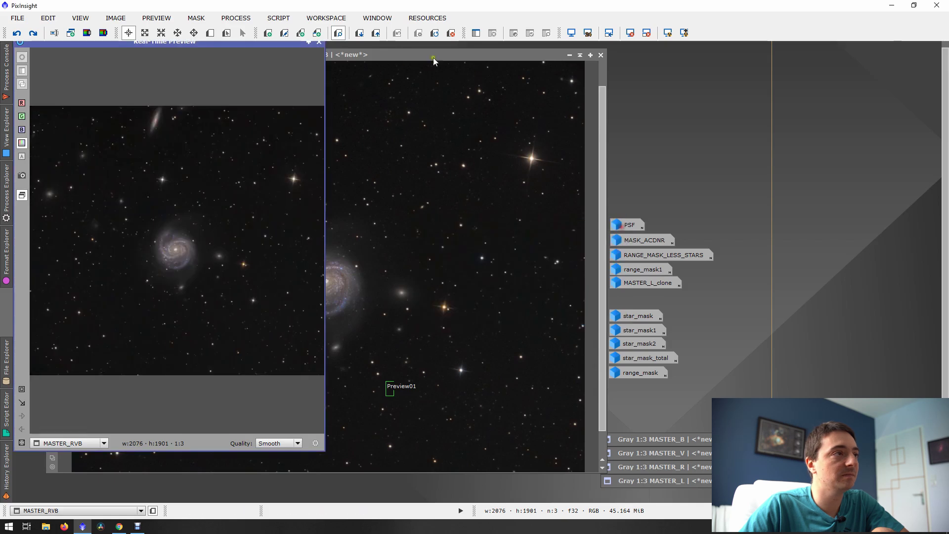
pyautogui.doubleClick(435, 55)
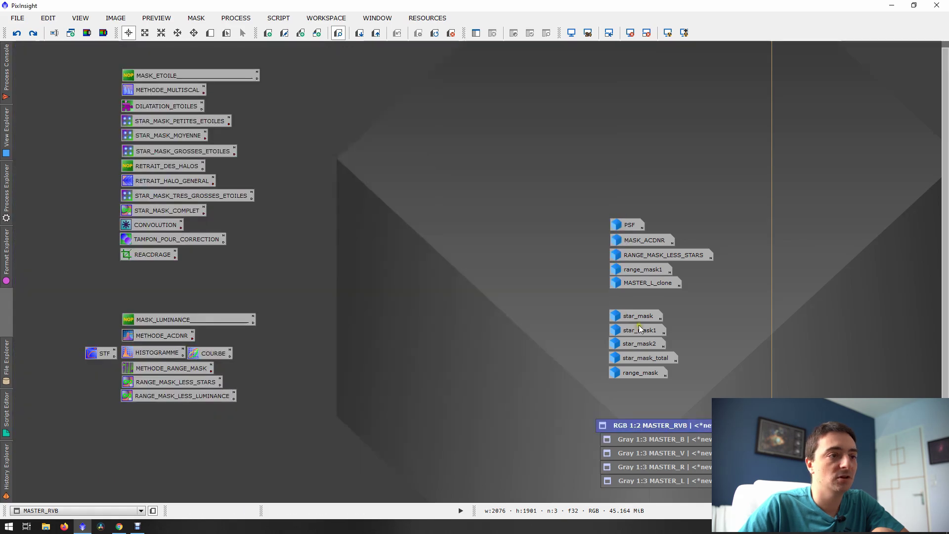
# Step: Examine the range_mask1 mask at 1:1 around the galaxy and try a higher smoothness in RangeSelection
pyautogui.doubleClick(640, 270)
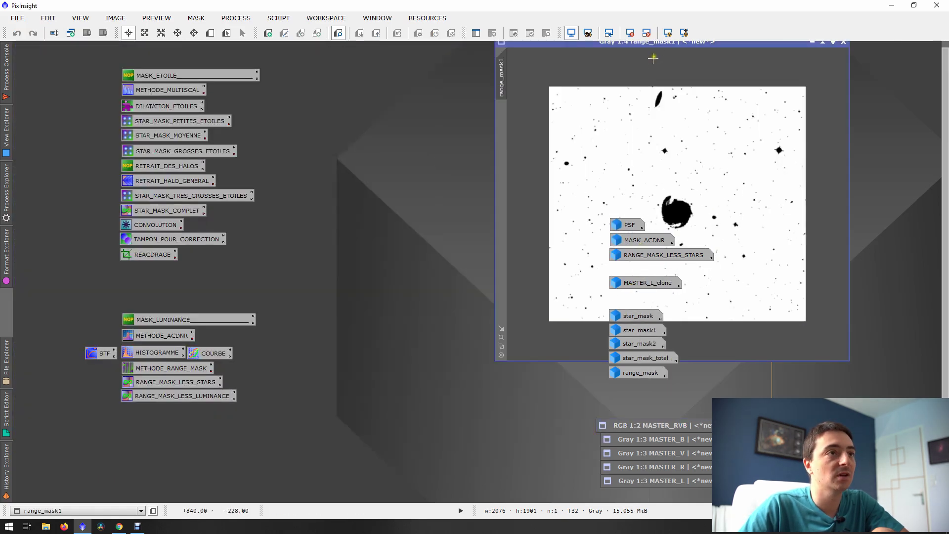
pyautogui.moveTo(662, 43); pyautogui.dragTo(357, 120)
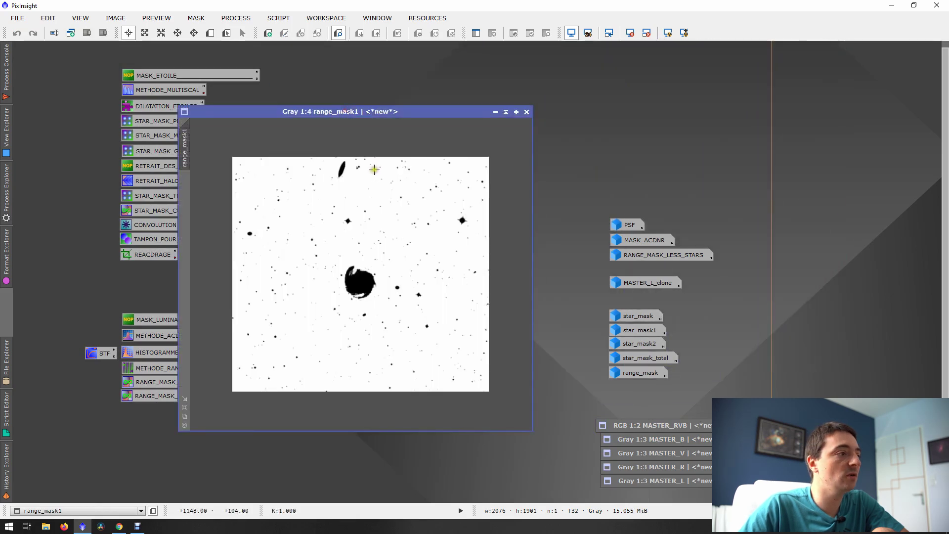
pyautogui.scroll(3, 328, 268)
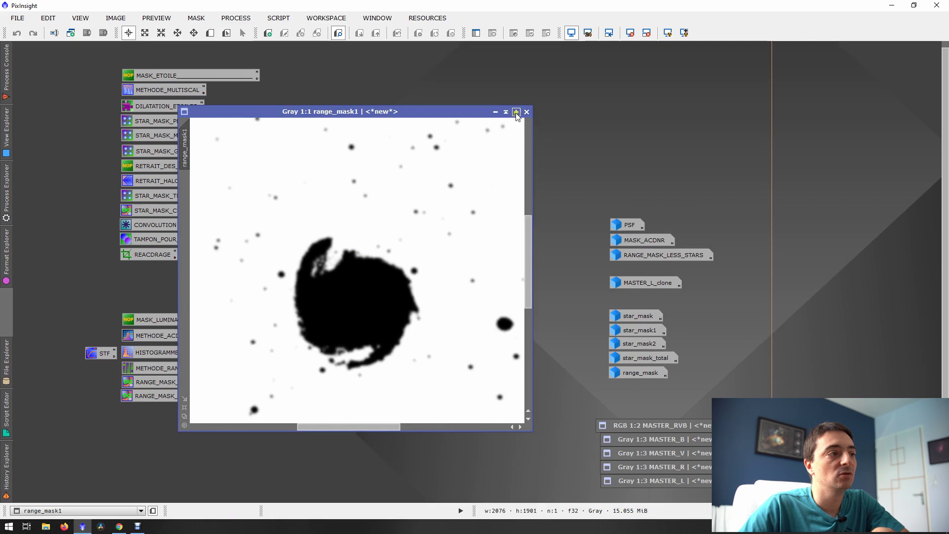
pyautogui.doubleClick(148, 371)
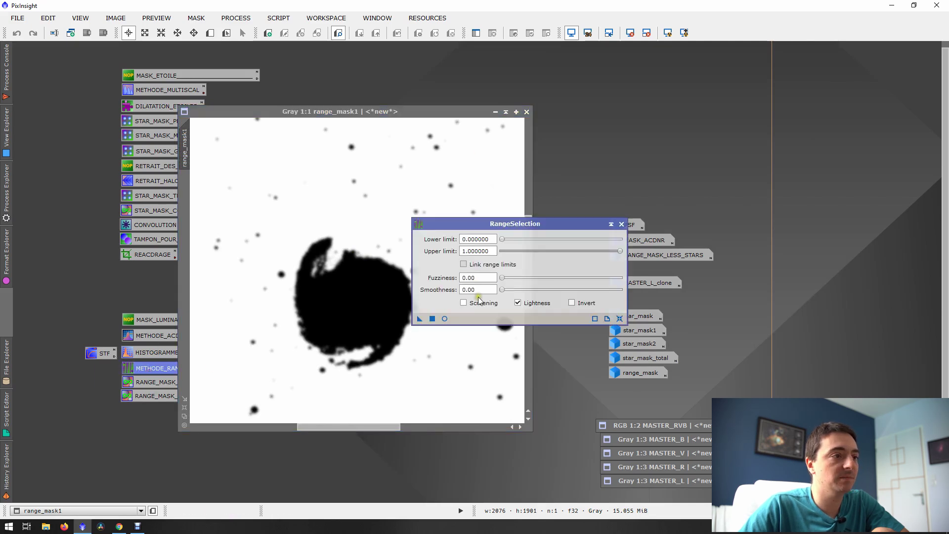
pyautogui.moveTo(502, 290); pyautogui.dragTo(525, 290)
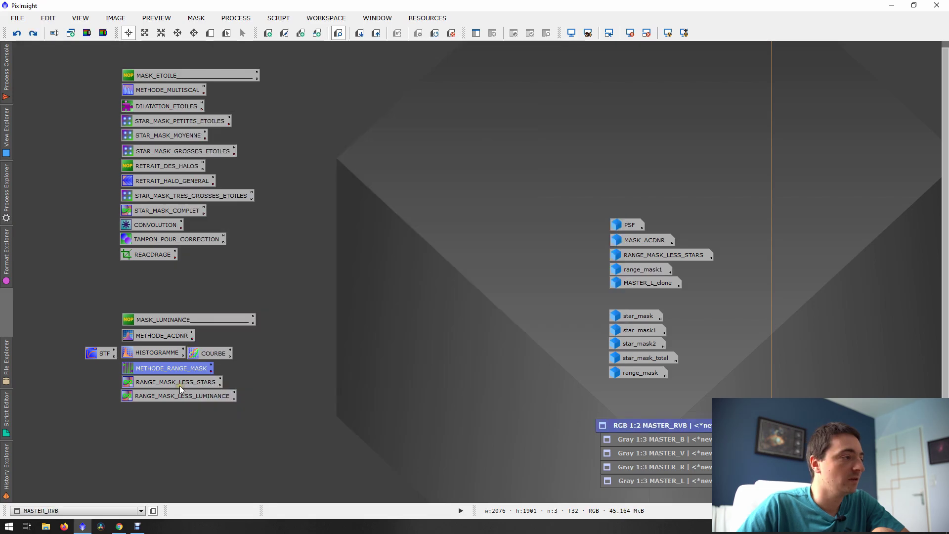
# Step: Review the RANGE_MASK_LESS_STARS PixelMath expression range_mask+star_mask_total alongside the range_mask1 and star_mask_total images
pyautogui.doubleClick(179, 385)
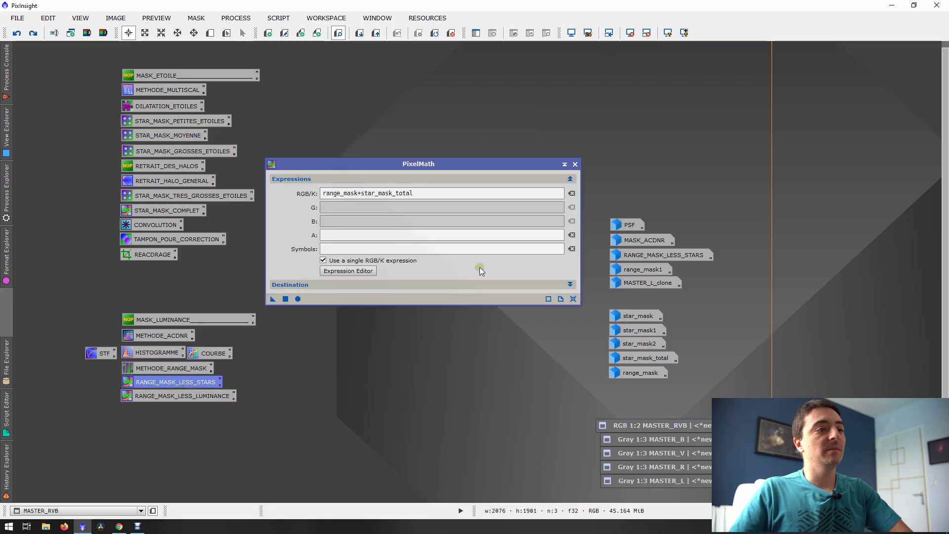
pyautogui.doubleClick(639, 272)
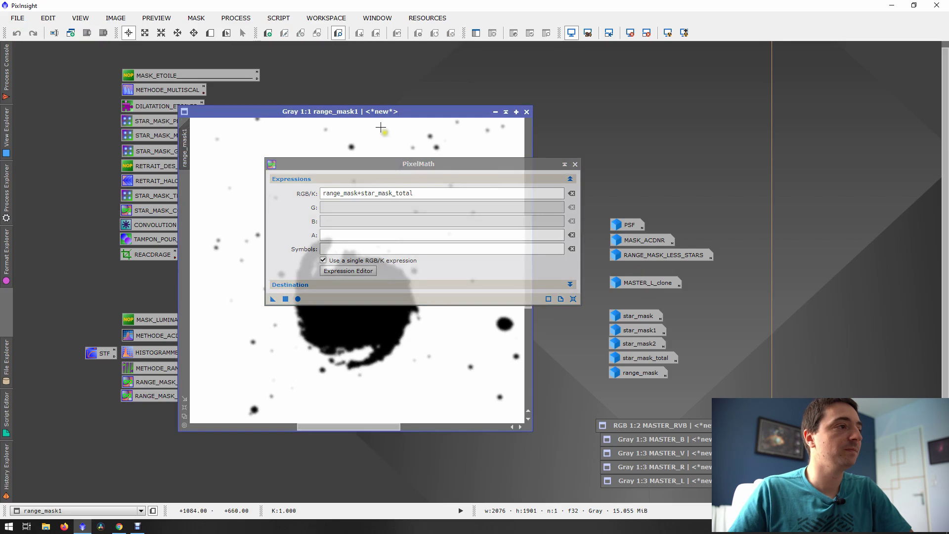
pyautogui.moveTo(408, 167); pyautogui.dragTo(681, 87)
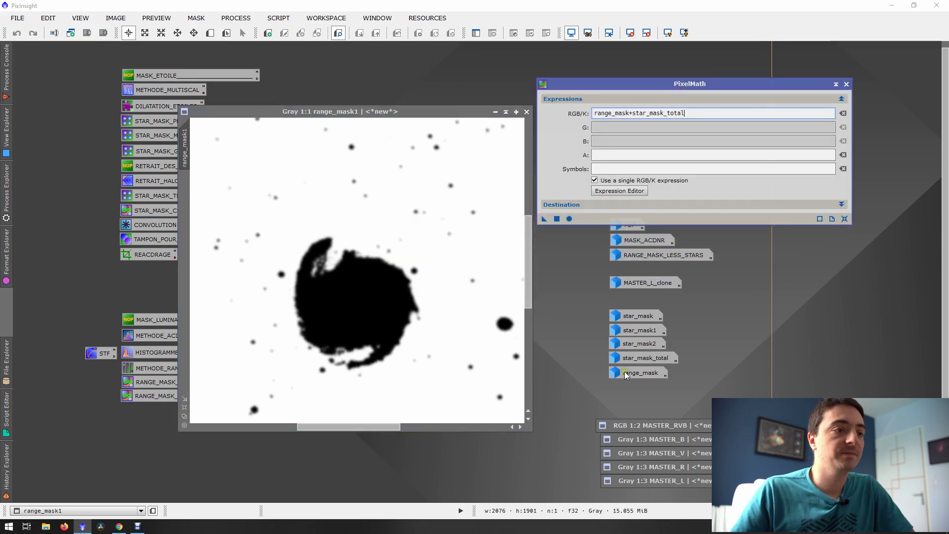
pyautogui.click(635, 363)
pyautogui.doubleClick(633, 360)
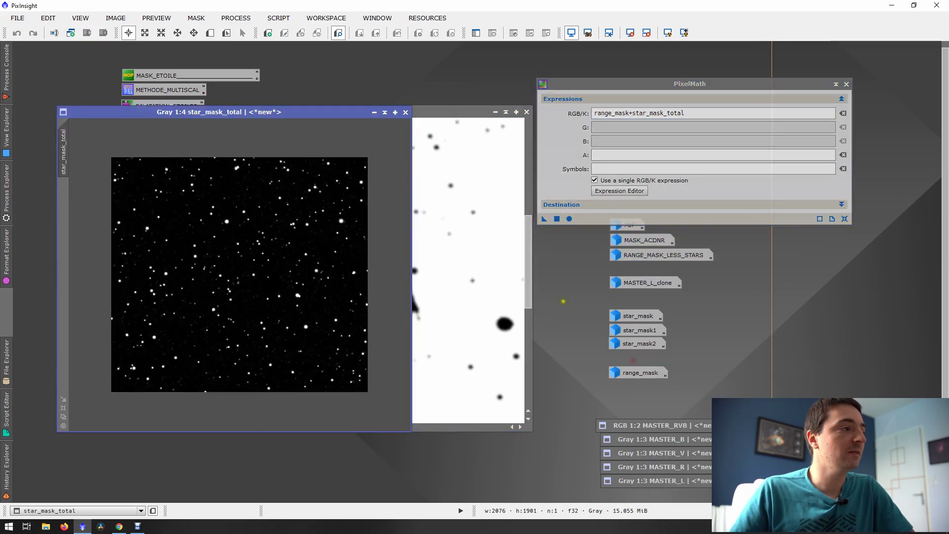
pyautogui.moveTo(237, 120); pyautogui.dragTo(320, 161)
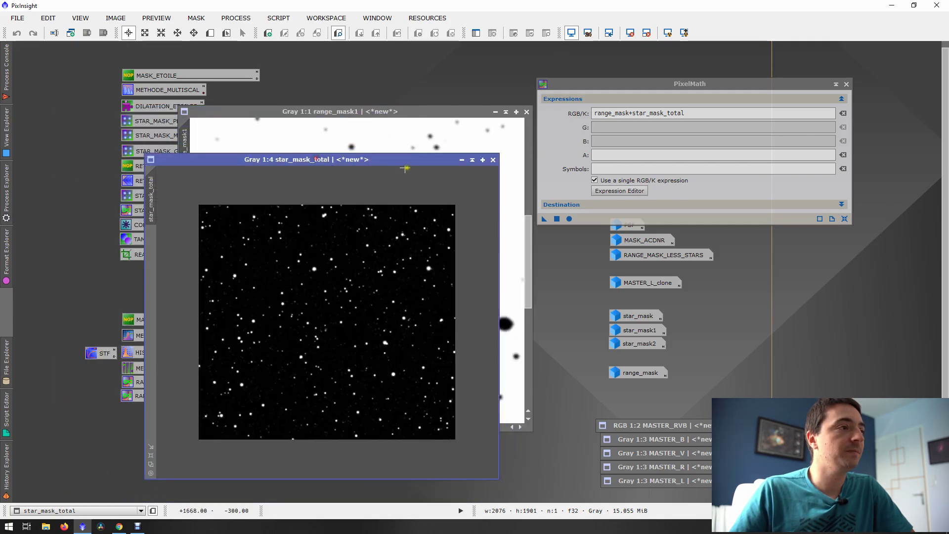
pyautogui.click(463, 160)
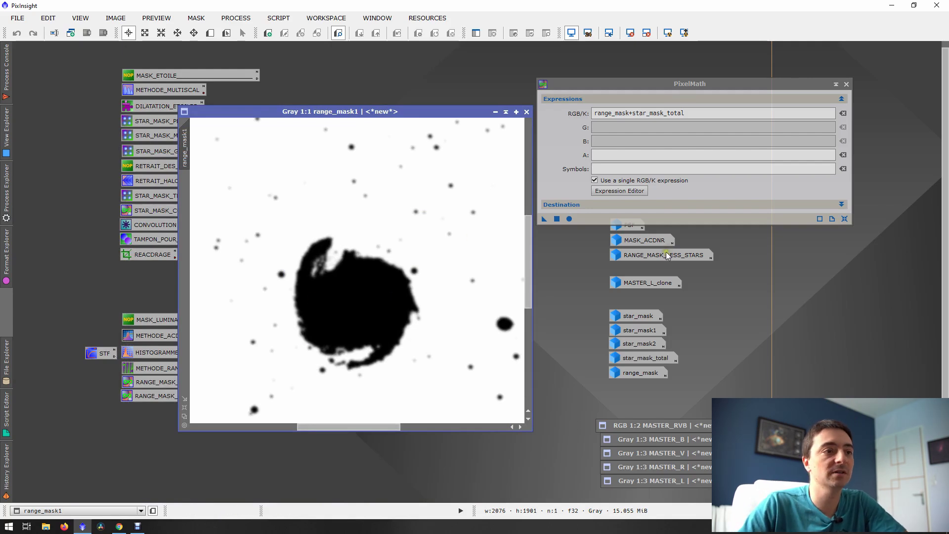
# Step: Examine the RANGE_MASK_LESS_STARS image at 1:1 around the galaxy, minimize it and close PixelMath
pyautogui.moveTo(692, 97); pyautogui.dragTo(668, 309)
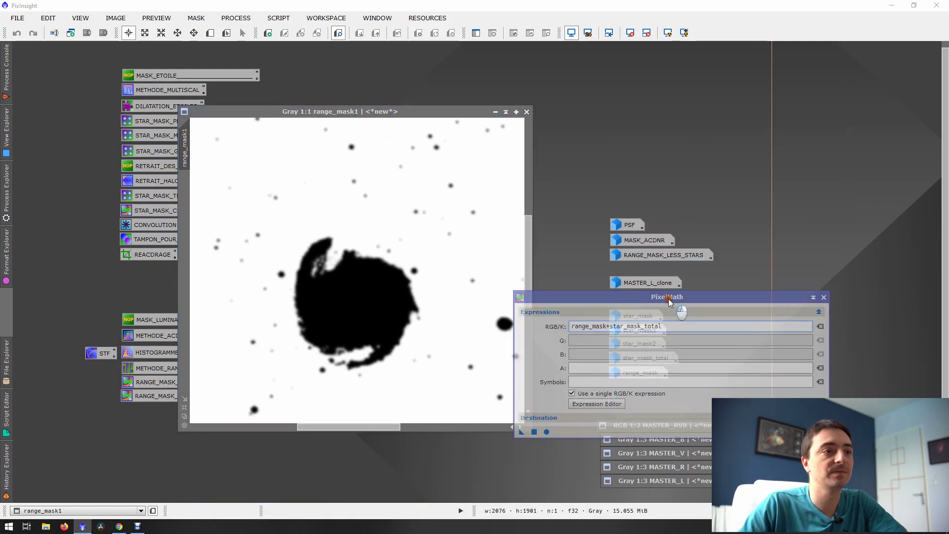
pyautogui.doubleClick(645, 256)
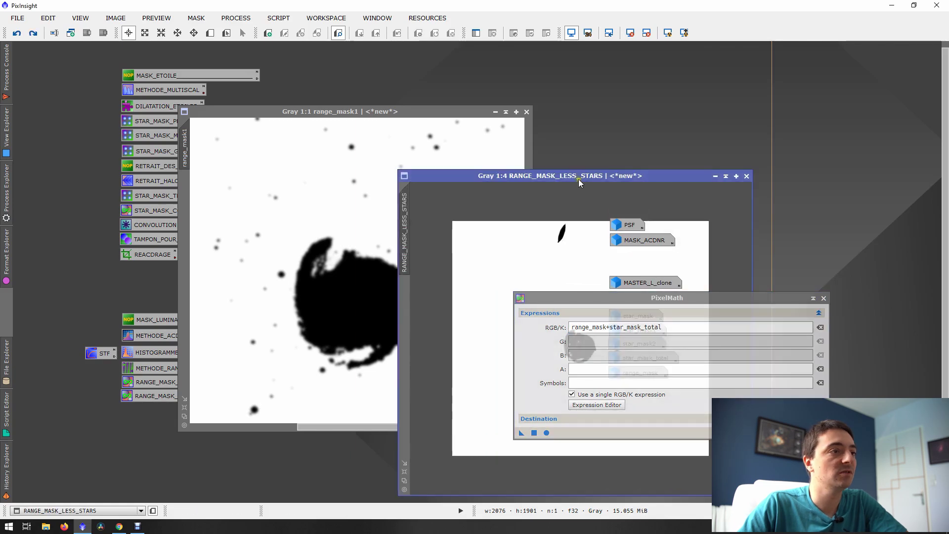
pyautogui.moveTo(578, 179); pyautogui.dragTo(238, 95)
pyautogui.scroll(3, 333, 371)
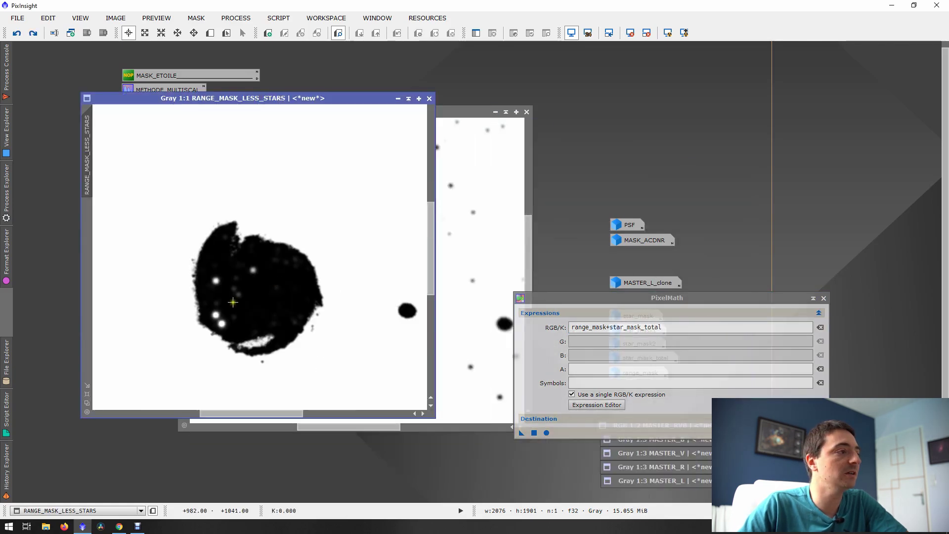
pyautogui.scroll(-1, 305, 268)
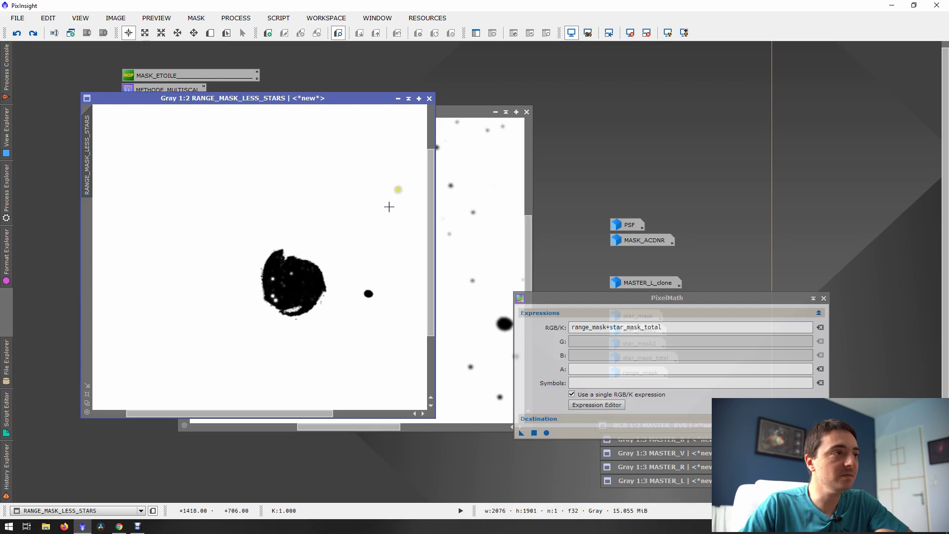
pyautogui.click(398, 98)
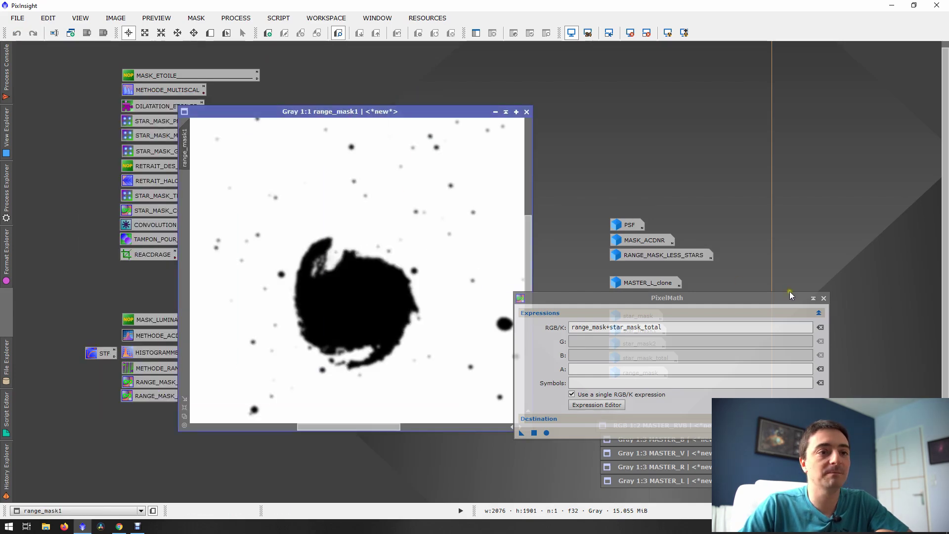
pyautogui.click(824, 298)
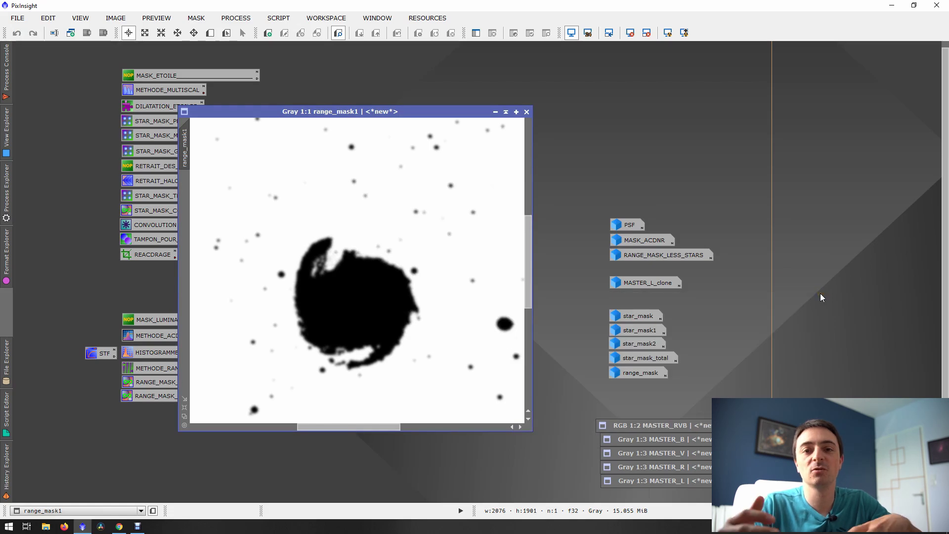
# Step: Try CloneStamp with radius 50 on range_mask1, cloning clean white background over the small stars beside the galaxy
pyautogui.scroll(-2, 421, 317)
pyautogui.scroll(2, 422, 317)
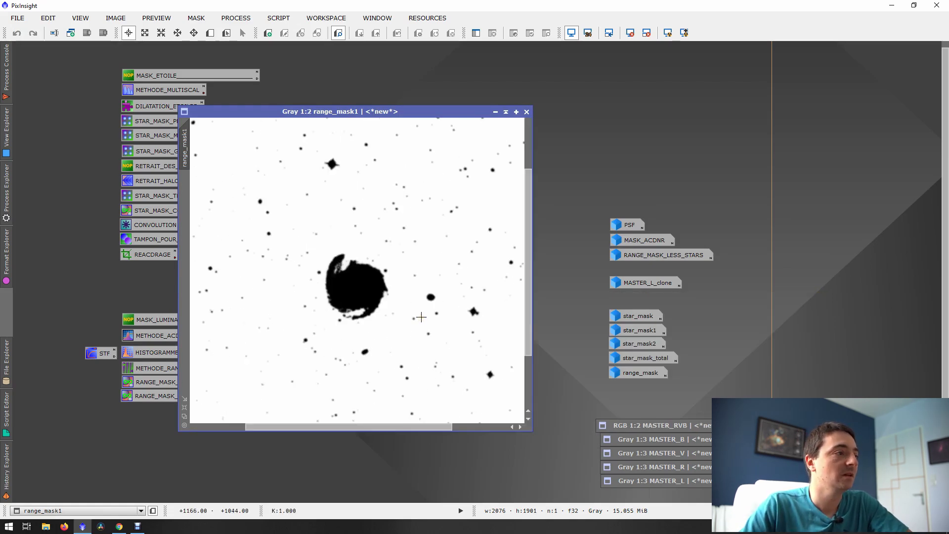
pyautogui.scroll(1, 410, 291)
pyautogui.scroll(-1, 410, 291)
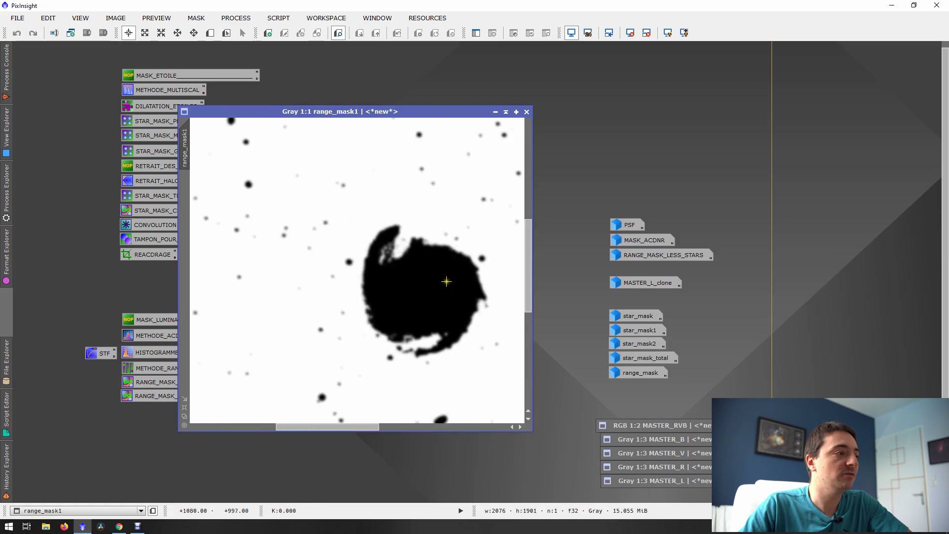
pyautogui.moveTo(401, 112); pyautogui.dragTo(524, 99)
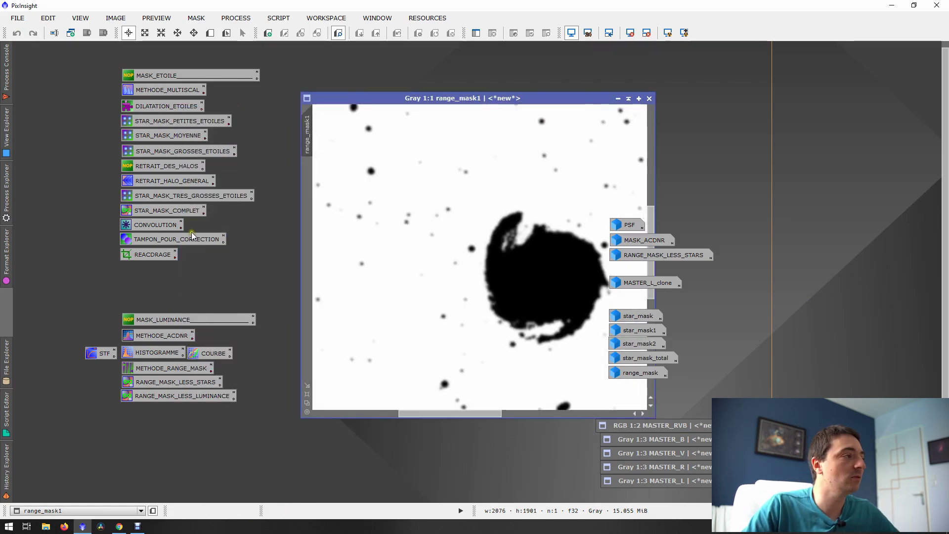
pyautogui.doubleClick(171, 240)
pyautogui.keyDown('ctrl'); pyautogui.click(382, 299); pyautogui.keyUp('ctrl')
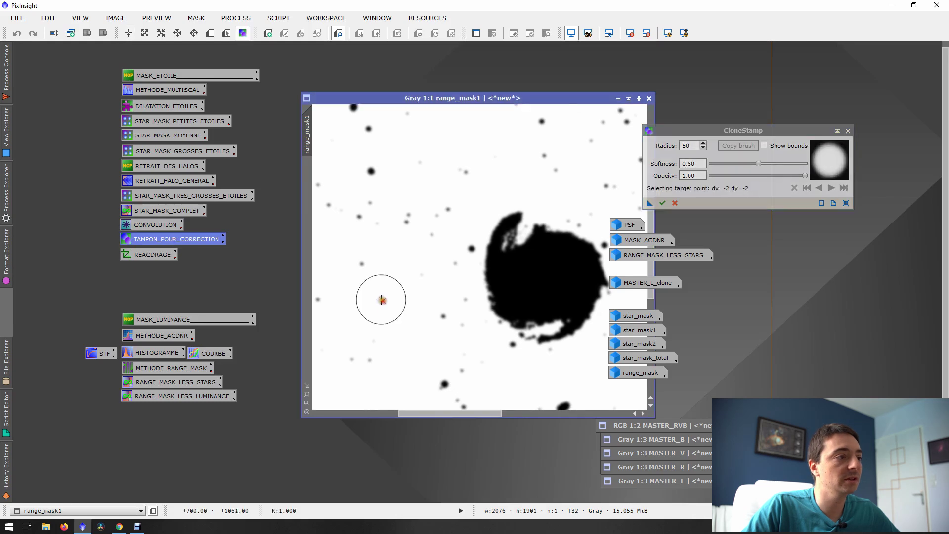
pyautogui.click(356, 259)
pyautogui.click(360, 267)
pyautogui.click(359, 218)
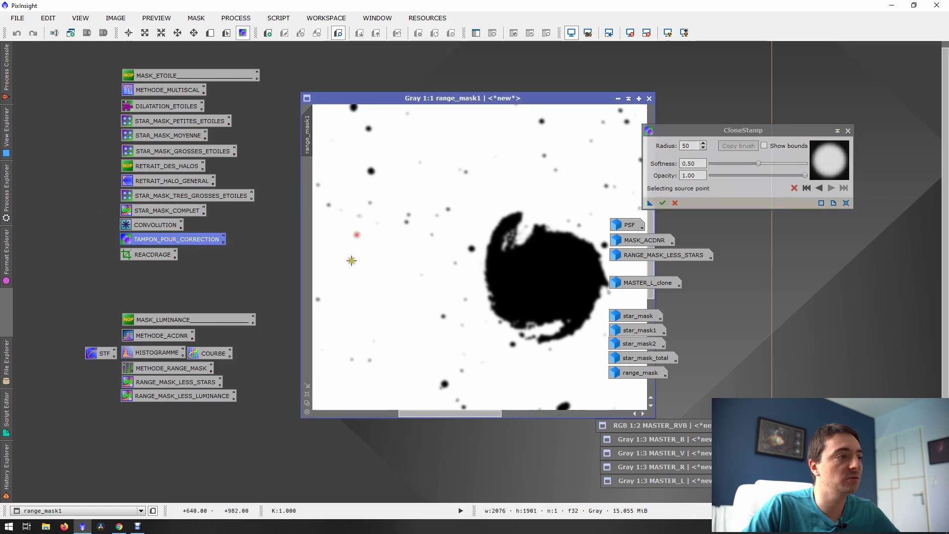
pyautogui.click(360, 212)
pyautogui.click(370, 202)
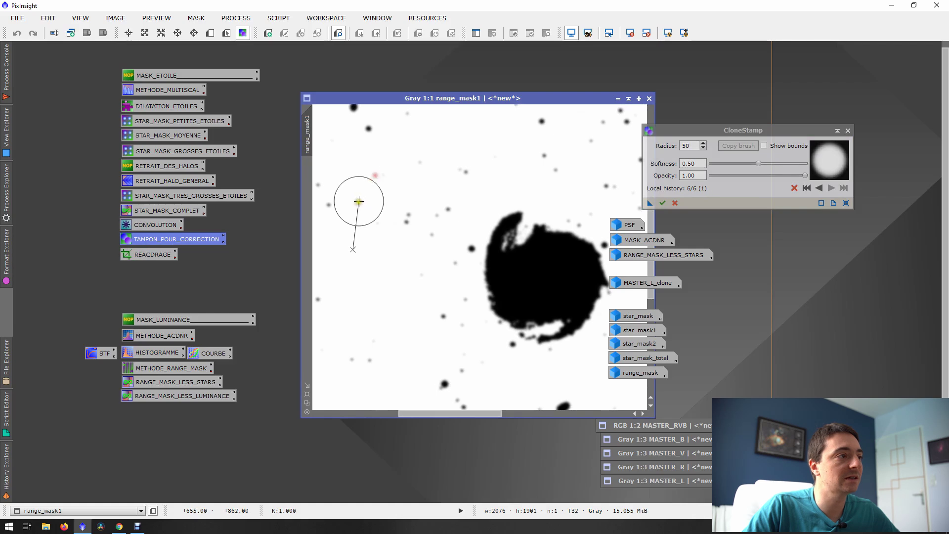
# Step: Try cloning white background from a new source over more small stars in range_mask1, and cancel the CloneStamp session
pyautogui.keyDown('ctrl'); pyautogui.click(360, 256); pyautogui.keyUp('ctrl')
pyautogui.keyDown('ctrl'); pyautogui.click(333, 202); pyautogui.keyUp('ctrl')
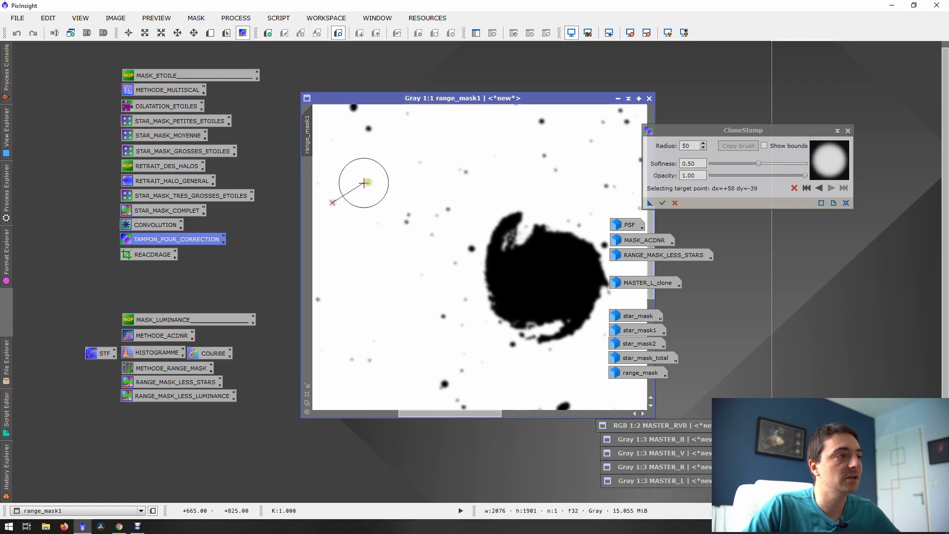
pyautogui.click(375, 179)
pyautogui.moveTo(379, 221)
pyautogui.mouseDown()
pyautogui.moveTo(411, 216)
pyautogui.moveTo(415, 229)
pyautogui.mouseUp()
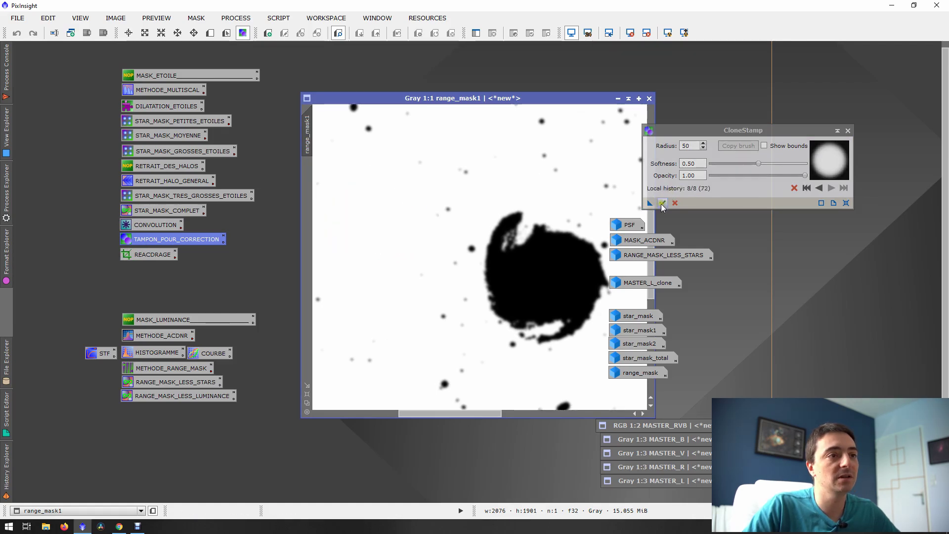
pyautogui.click(848, 130)
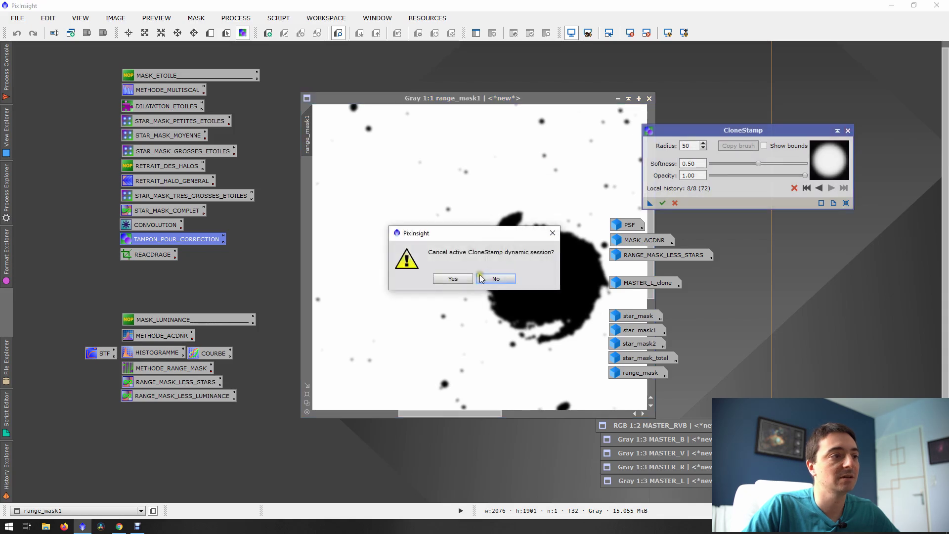
pyautogui.click(453, 278)
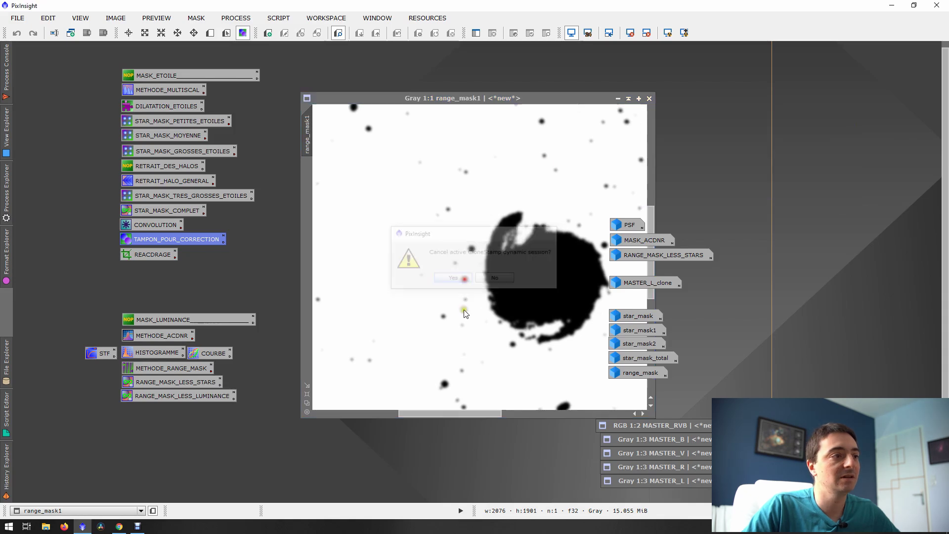
# Step: Minimize range_mask1 and briefly view the star_mask1 image before minimizing it too
pyautogui.click(628, 99)
pyautogui.click(482, 290)
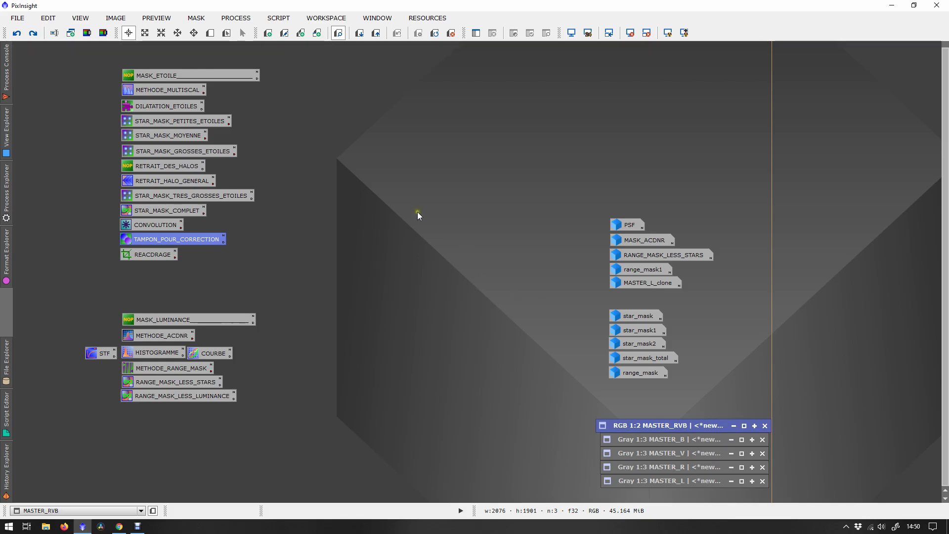
pyautogui.click(497, 224)
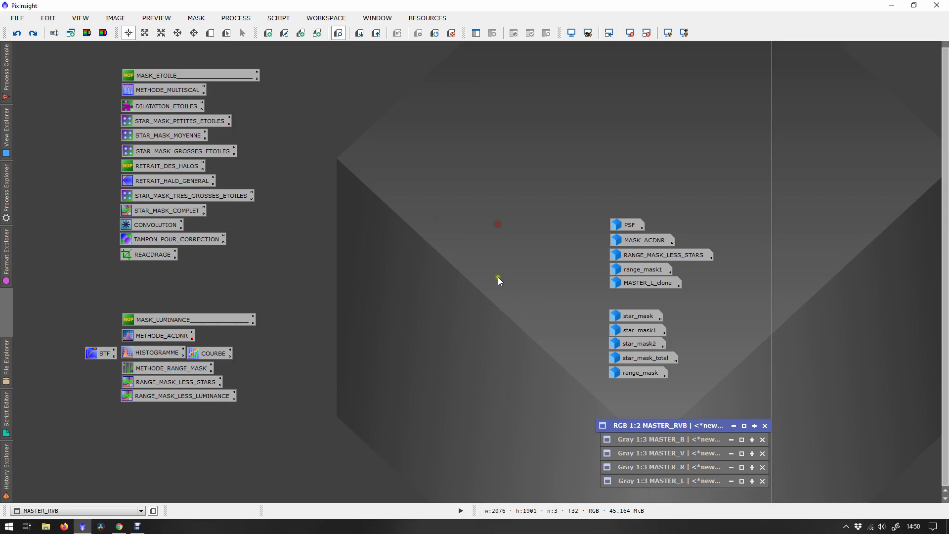
pyautogui.doubleClick(622, 330)
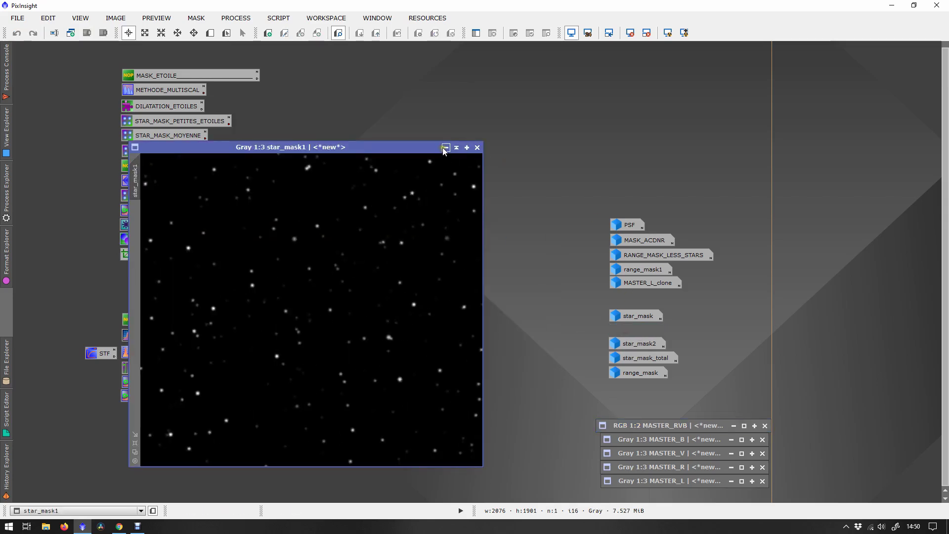
pyautogui.click(445, 147)
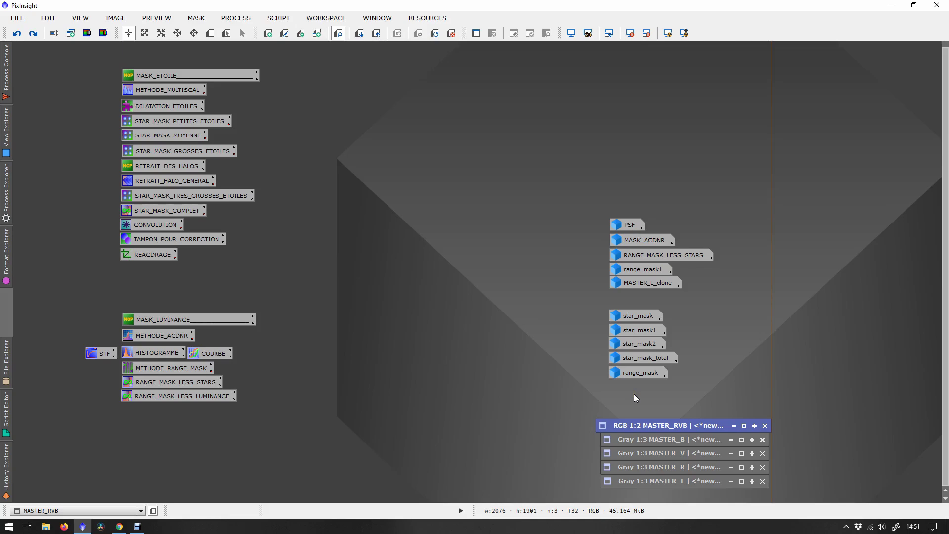
# Step: Load the TRAITEMENT_CLASSIQUE process icons from the process icon folder, replacing the current icon set
pyautogui.rightClick(407, 159)
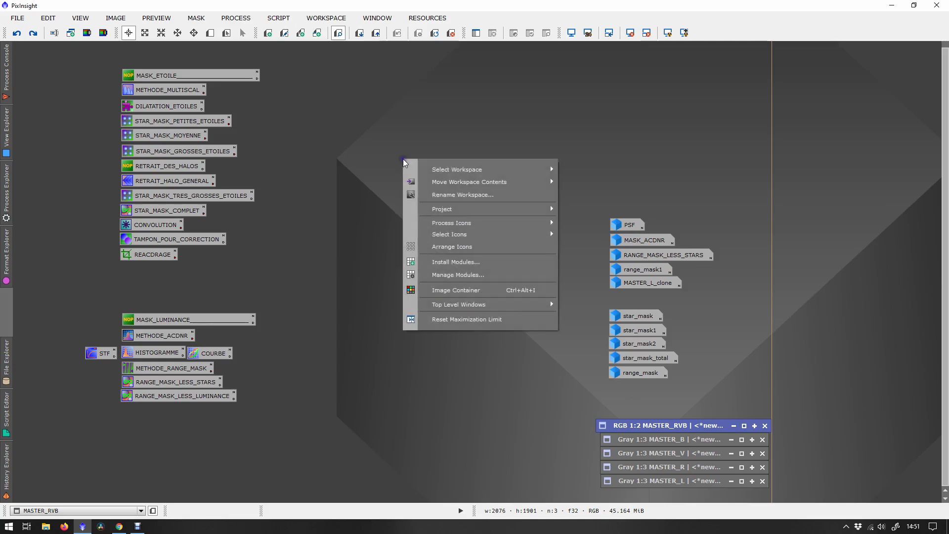
pyautogui.moveTo(424, 228)
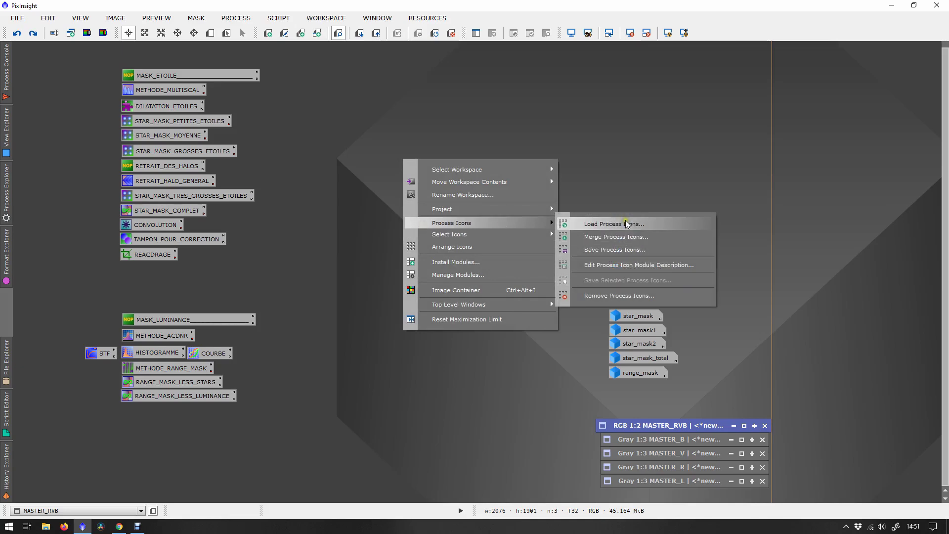
pyautogui.click(625, 220)
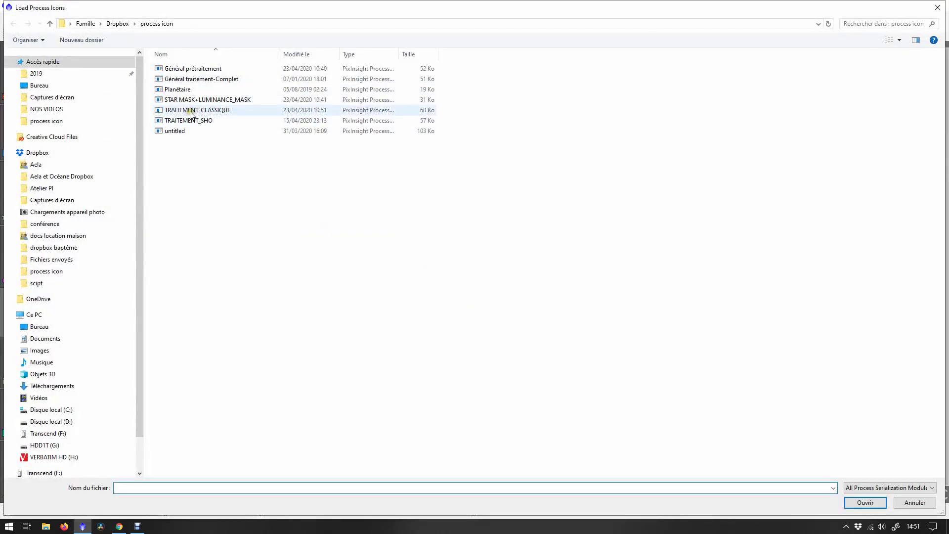
pyautogui.doubleClick(191, 115)
pyautogui.click(448, 278)
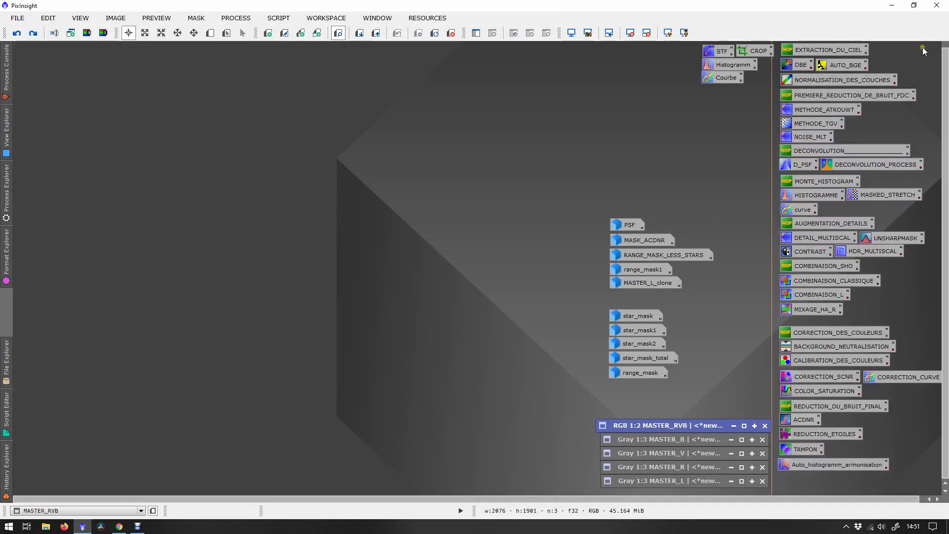
# Step: Move the main processing icons to the workspace's empty left side and the STF, CROP, Histogramm and Courbe icons to its right edge
pyautogui.moveTo(926, 46); pyautogui.dragTo(795, 491)
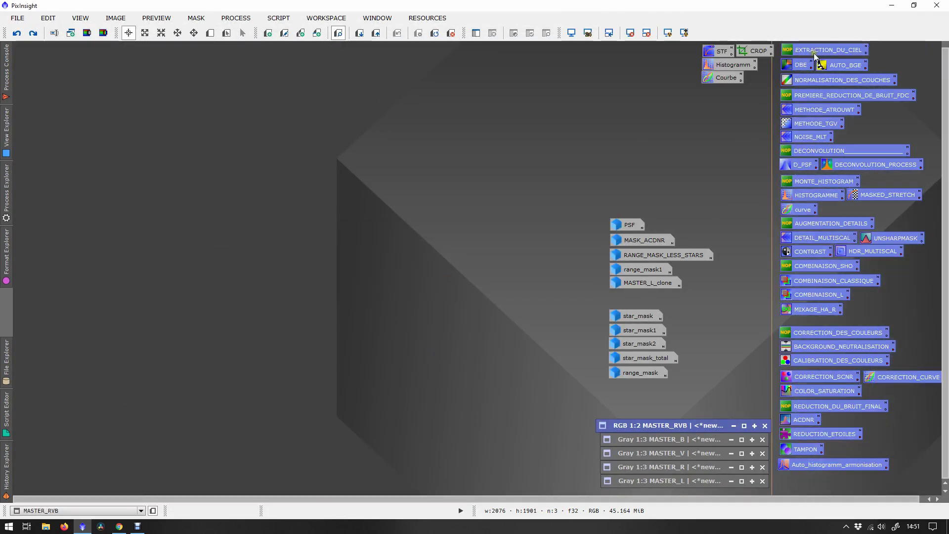
pyautogui.moveTo(816, 57); pyautogui.dragTo(232, 62)
pyautogui.click(437, 148)
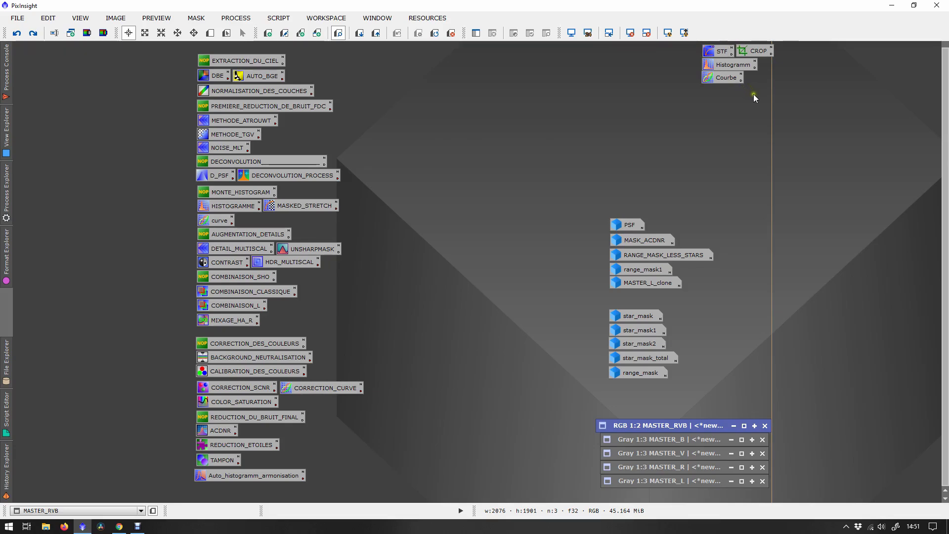
pyautogui.moveTo(765, 112); pyautogui.dragTo(854, 64)
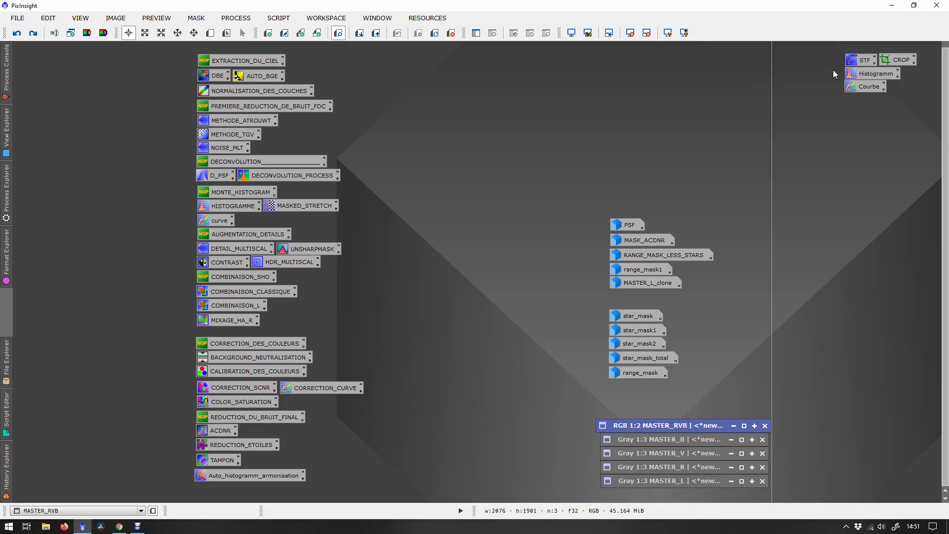
# Step: View the ScreenTransferFunction stored in the STF process icon and close it
pyautogui.doubleClick(863, 60)
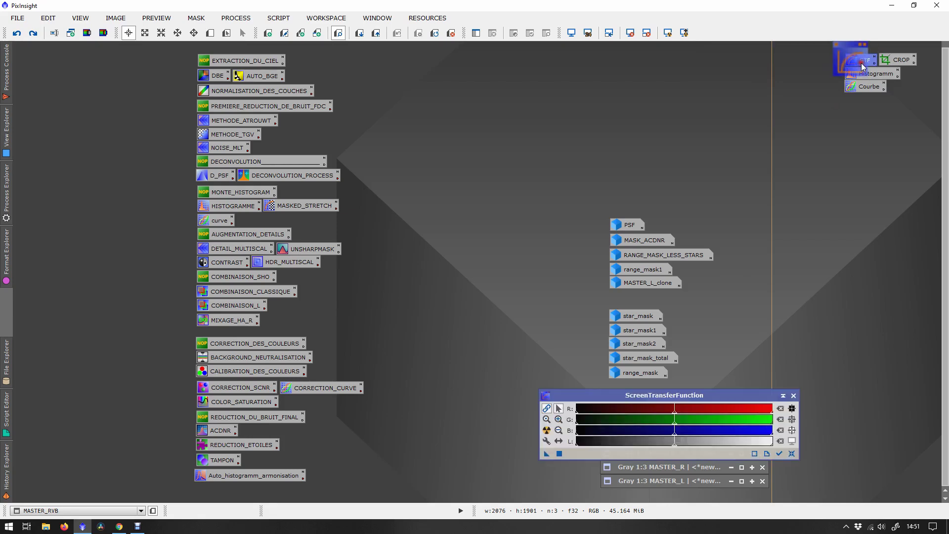
pyautogui.click(783, 396)
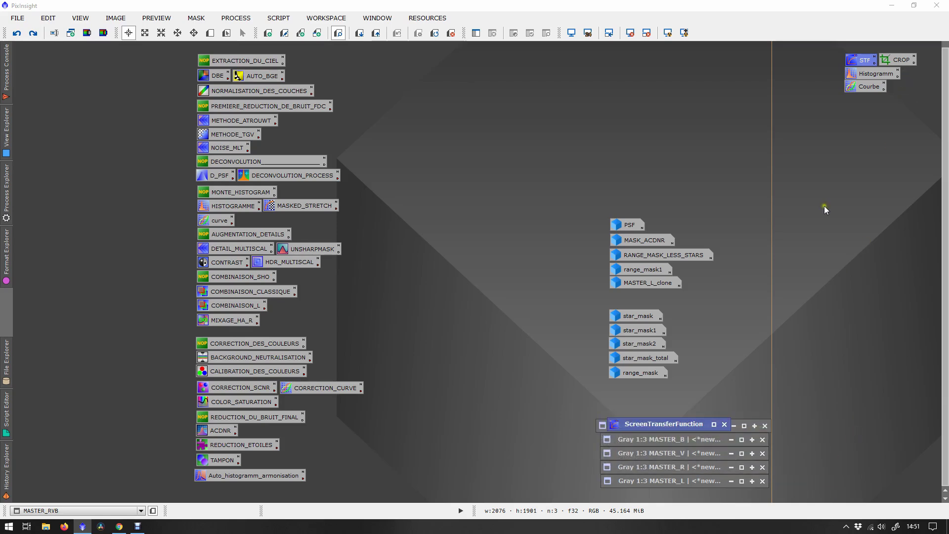
pyautogui.click(724, 425)
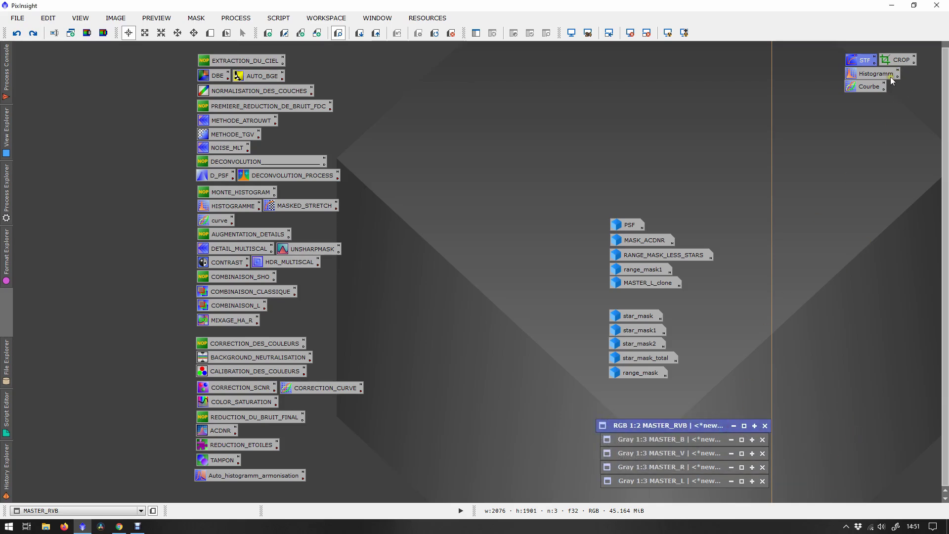
# Step: Read the usage description stored with the DBE process icon
pyautogui.click(662, 133)
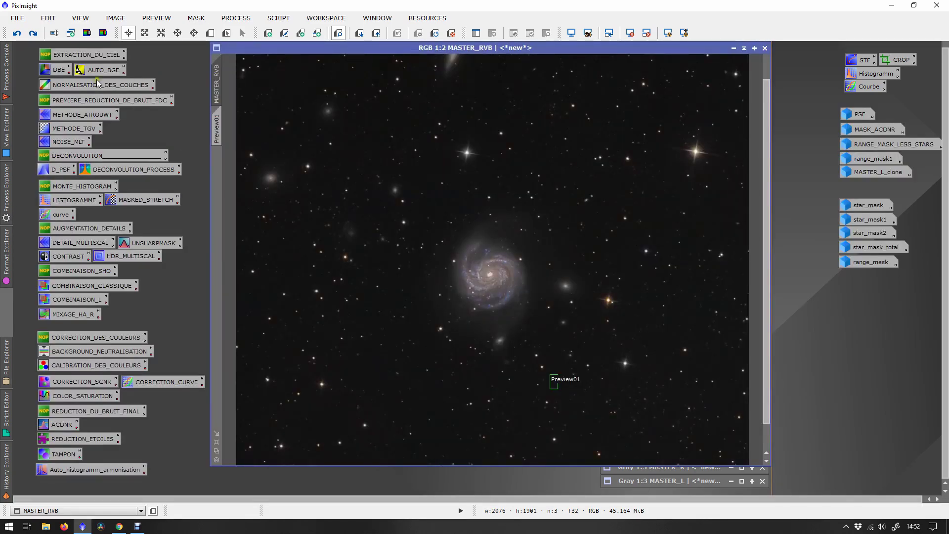
pyautogui.click(70, 73)
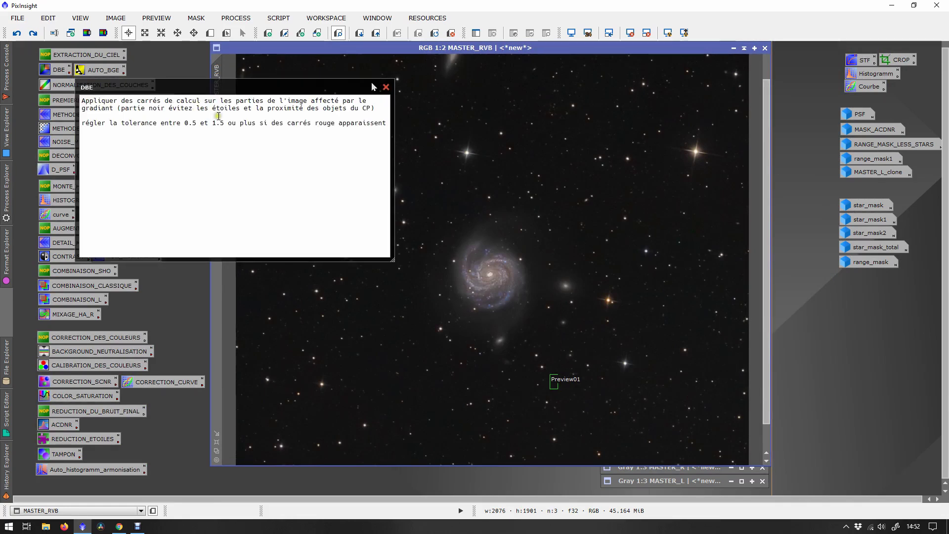
pyautogui.click(386, 86)
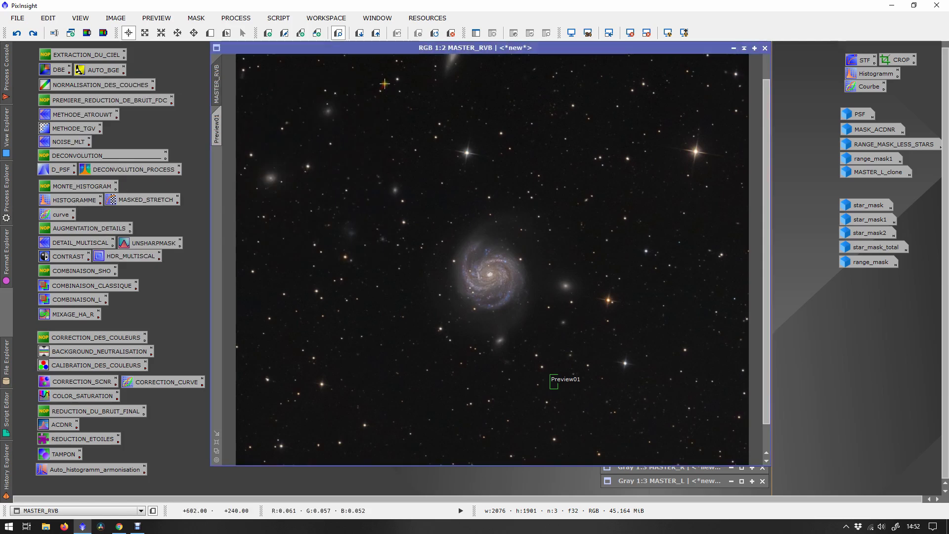
# Step: Start the DBE process on MASTER_RVB and place seven background samples along the image's upper-left sky and left edge
pyautogui.moveTo(59, 70); pyautogui.dragTo(358, 197)
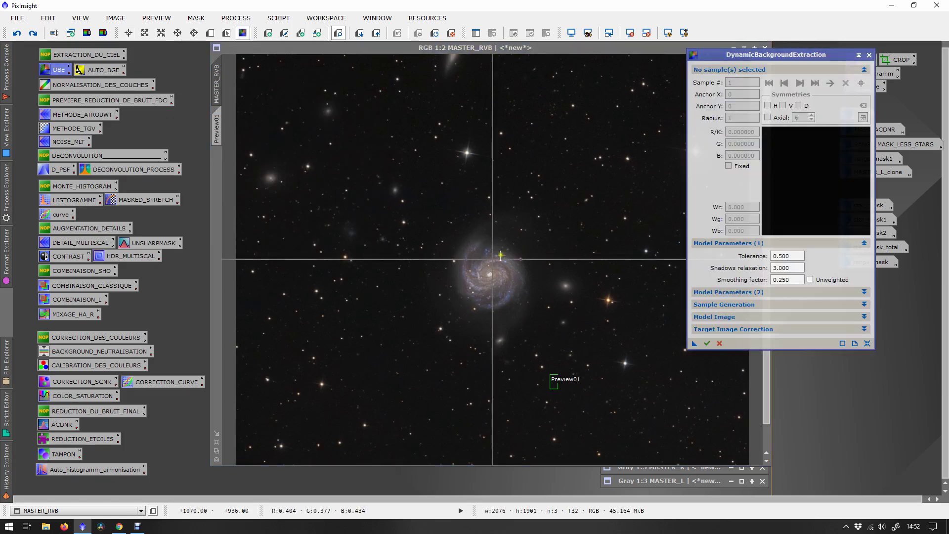
pyautogui.click(279, 71)
pyautogui.click(296, 71)
pyautogui.click(300, 89)
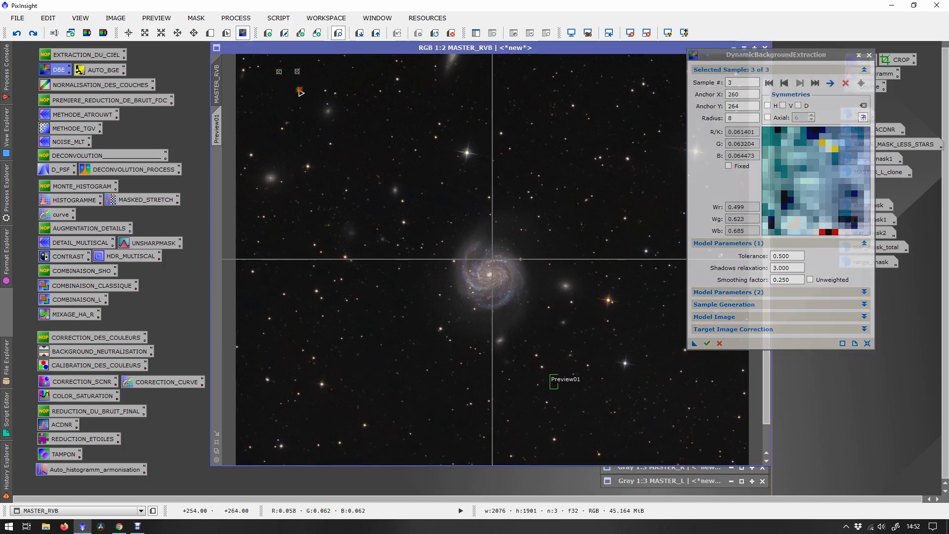
pyautogui.click(264, 128)
pyautogui.click(250, 134)
pyautogui.click(244, 206)
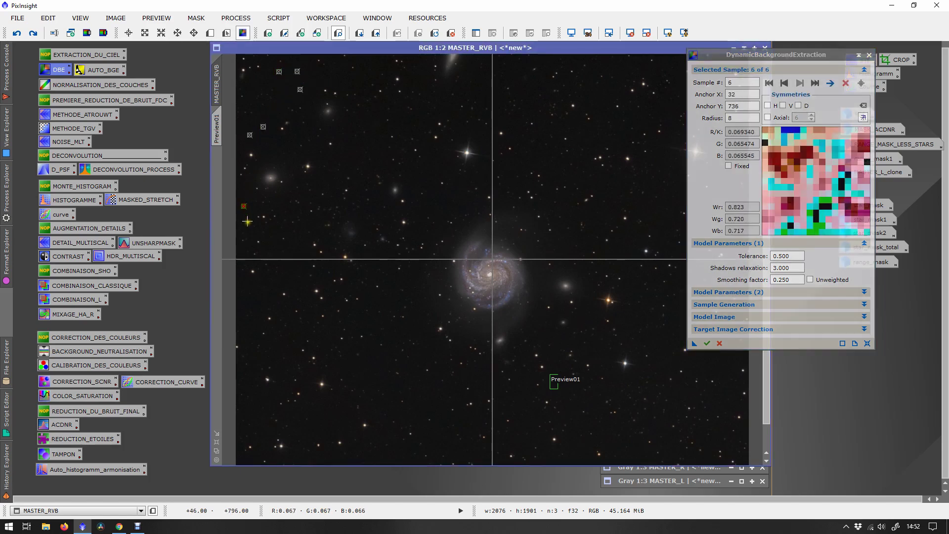
pyautogui.click(251, 301)
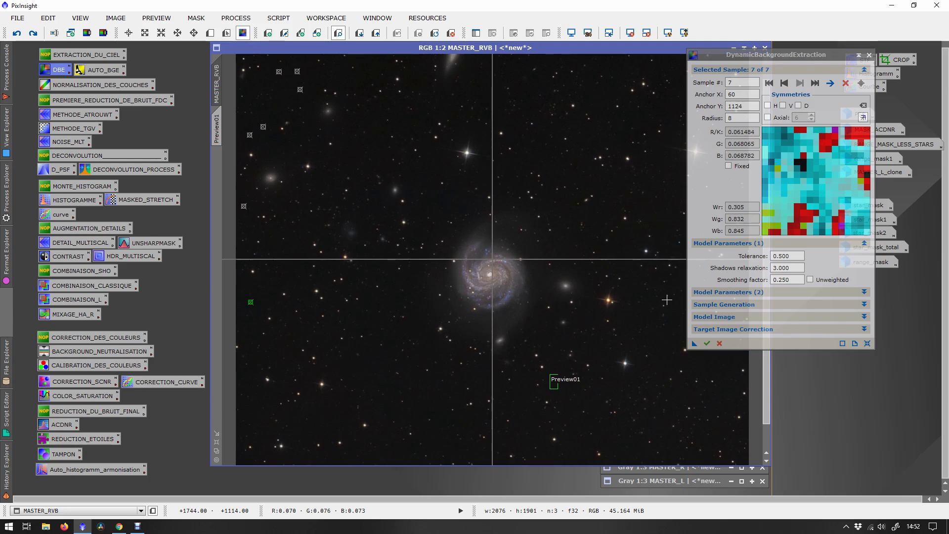
# Step: Review DBE's target image correction options and tolerance parameter, and cancel the background extraction session
pyautogui.click(714, 328)
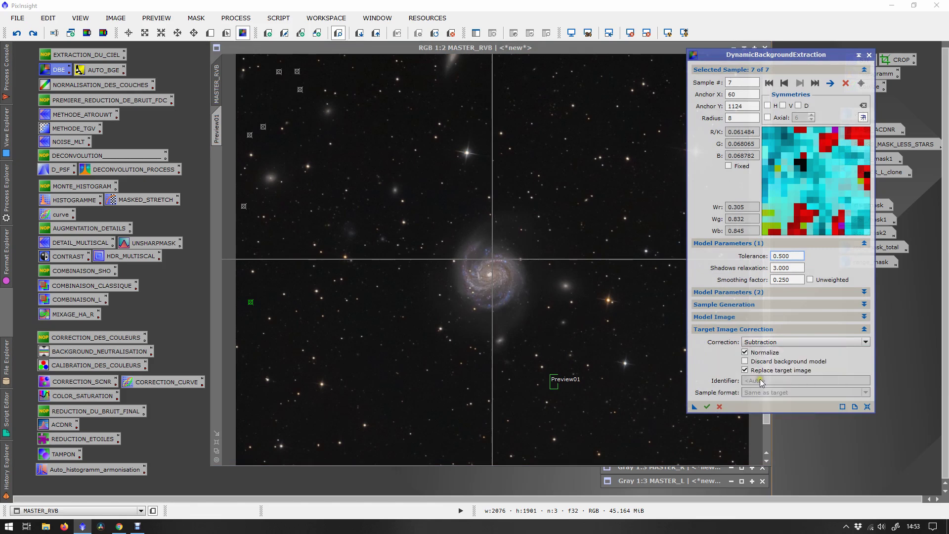
pyautogui.click(702, 329)
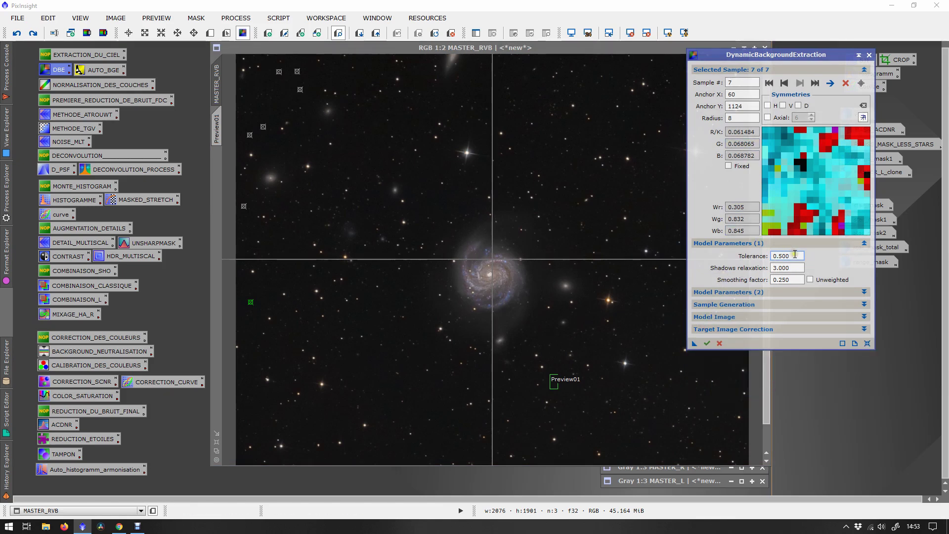
pyautogui.moveTo(795, 255); pyautogui.dragTo(766, 254)
pyautogui.click(779, 257)
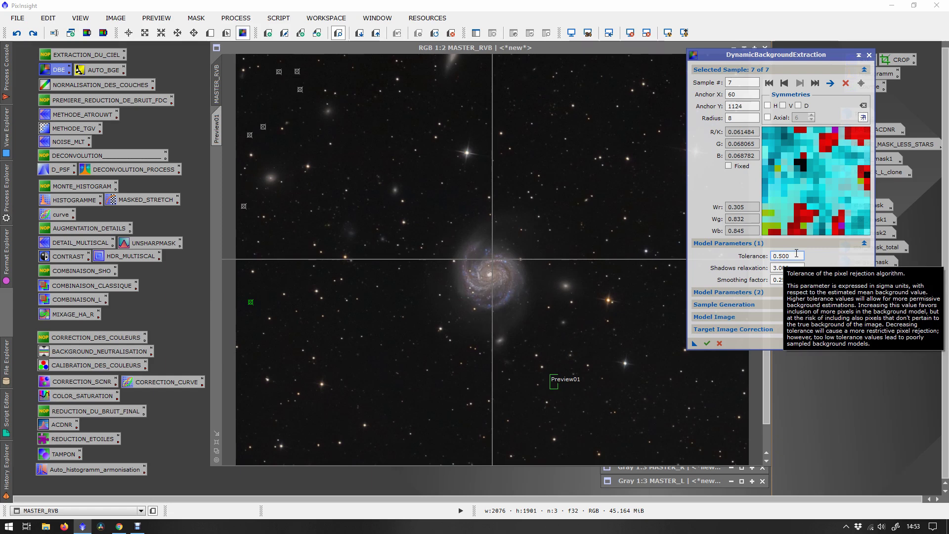
pyautogui.click(869, 55)
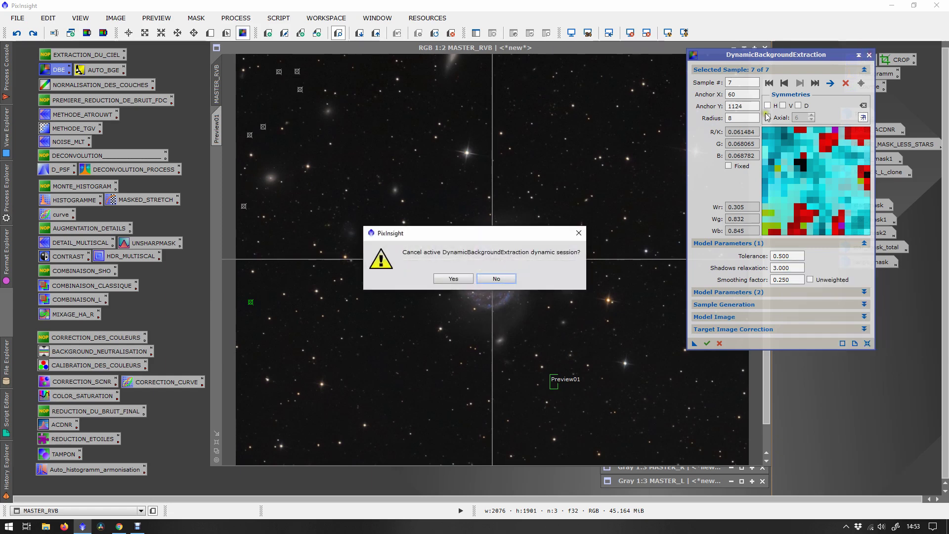
pyautogui.click(452, 281)
# Step: Open the AUTO_BGE process, examine its target image correction options, and briefly bring up the MASTER_L image as a possible target
pyautogui.doubleClick(96, 73)
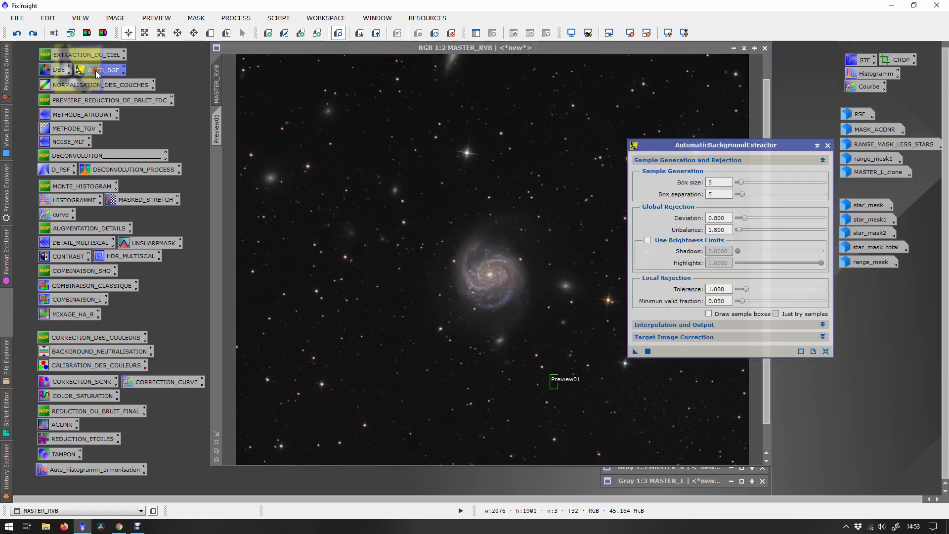
pyautogui.click(677, 338)
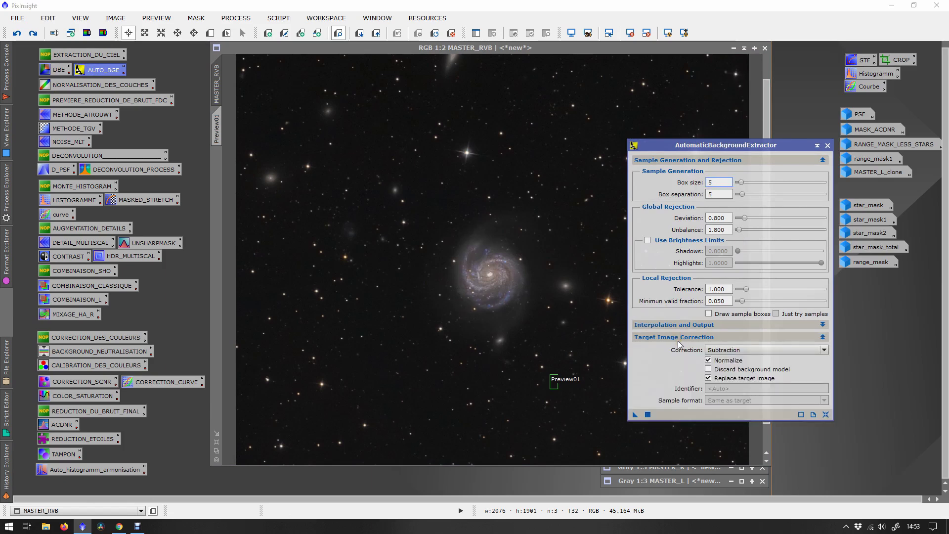
pyautogui.moveTo(635, 414); pyautogui.dragTo(545, 380)
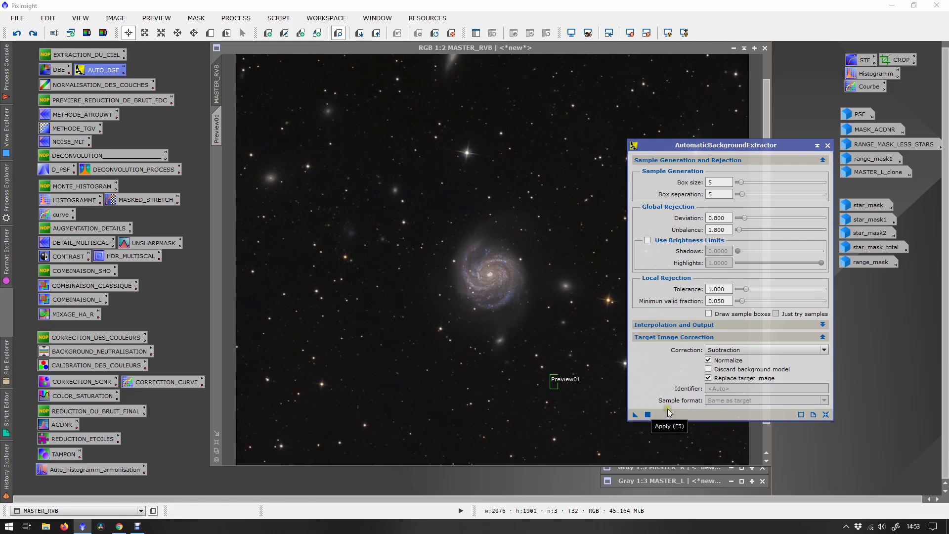
pyautogui.moveTo(635, 415)
pyautogui.mouseDown()
pyautogui.moveTo(157, 309)
pyautogui.moveTo(143, 273)
pyautogui.moveTo(640, 429)
pyautogui.moveTo(636, 416)
pyautogui.mouseUp()
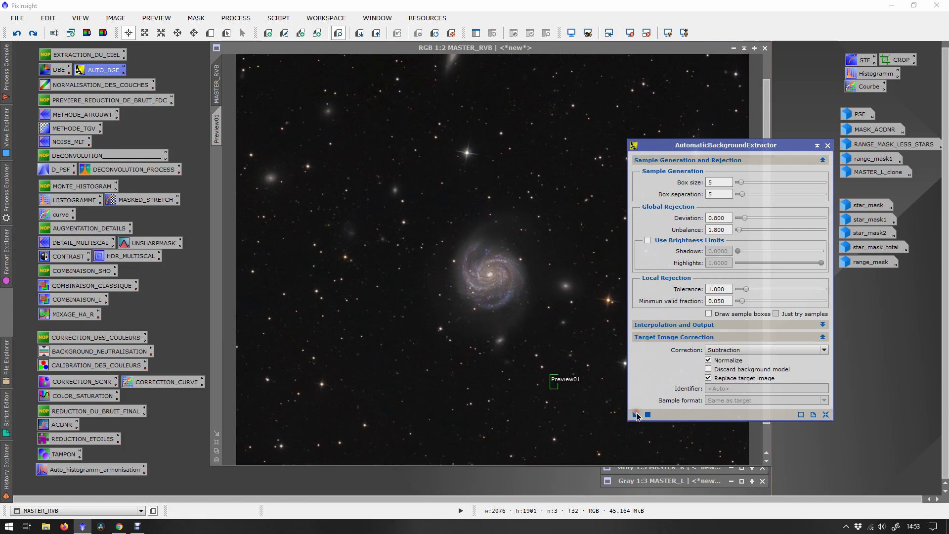
pyautogui.doubleClick(650, 481)
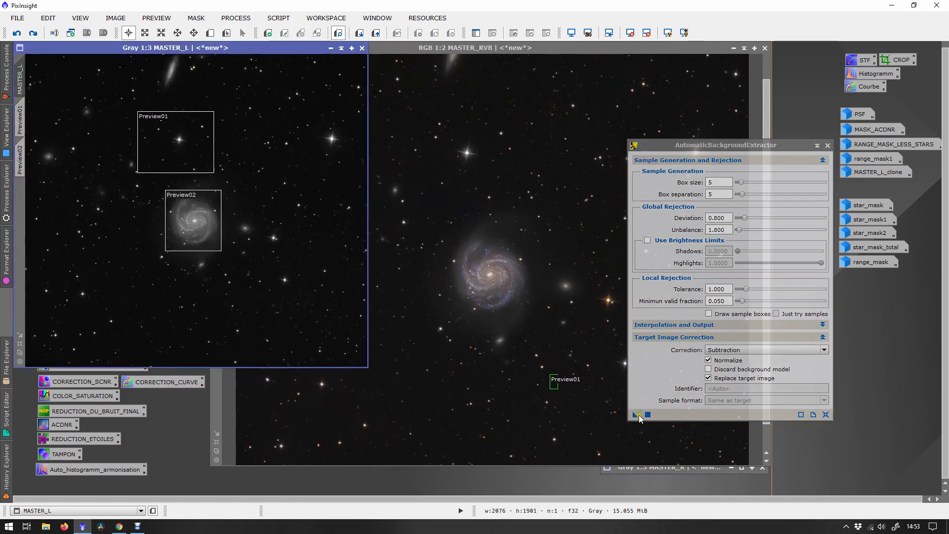
pyautogui.moveTo(638, 419)
pyautogui.mouseDown()
pyautogui.moveTo(294, 289)
pyautogui.moveTo(482, 386)
pyautogui.moveTo(532, 383)
pyautogui.moveTo(364, 364)
pyautogui.moveTo(638, 417)
pyautogui.mouseUp()
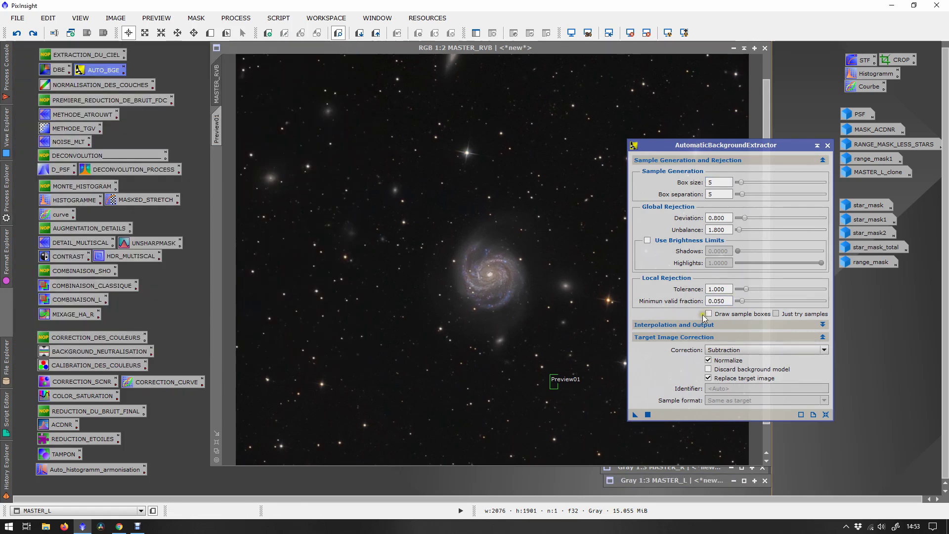
# Step: Examine the function degree setting of AutomaticBackgroundExtractor, read the AUTO_BGE icon's usage description, and close both
pyautogui.click(678, 325)
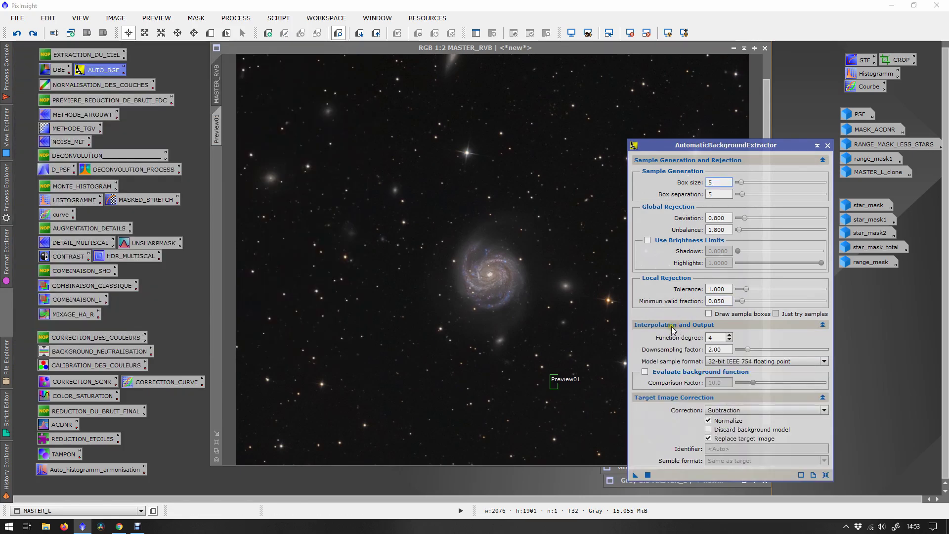
pyautogui.doubleClick(716, 338)
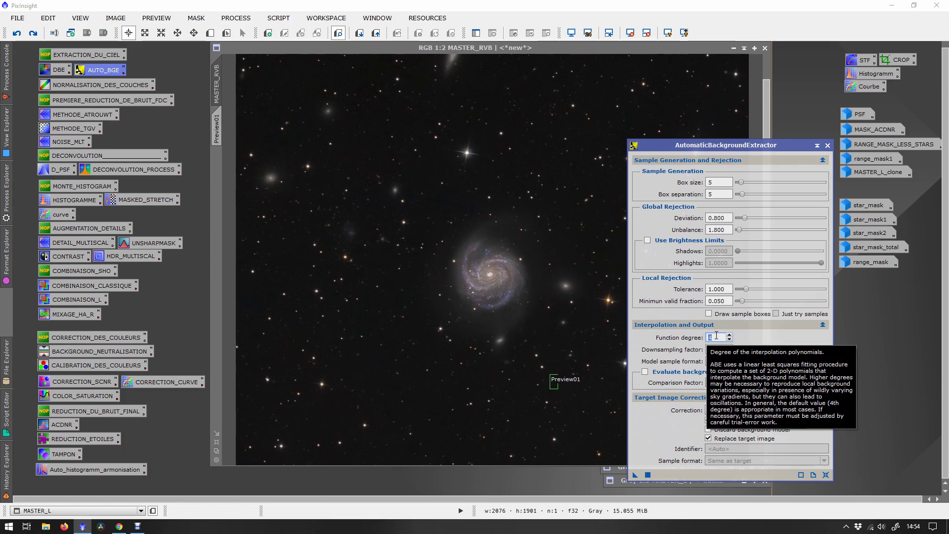
pyautogui.click(124, 72)
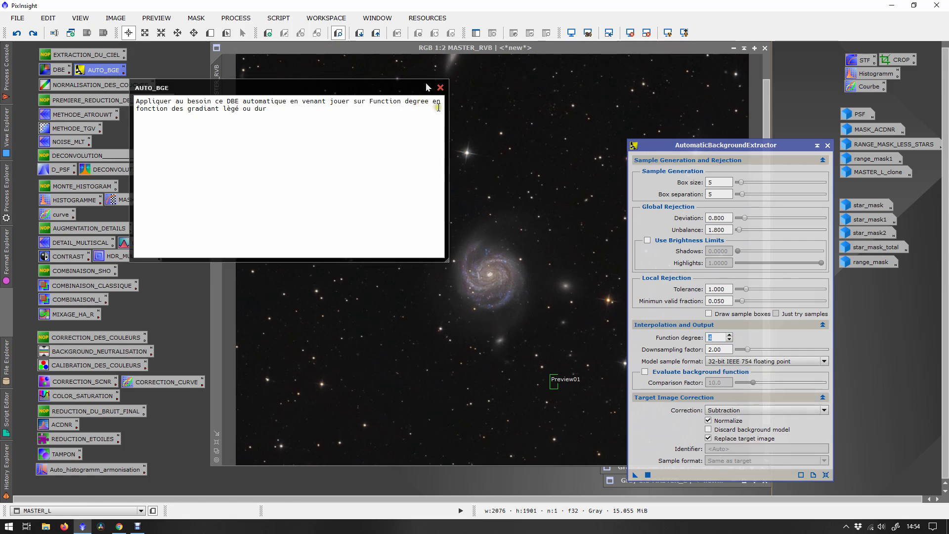
pyautogui.click(440, 87)
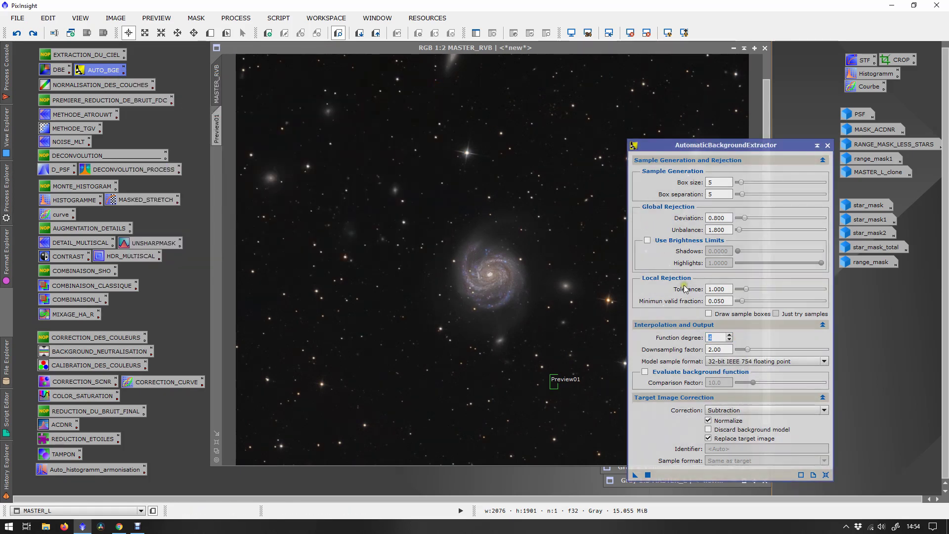
pyautogui.click(828, 145)
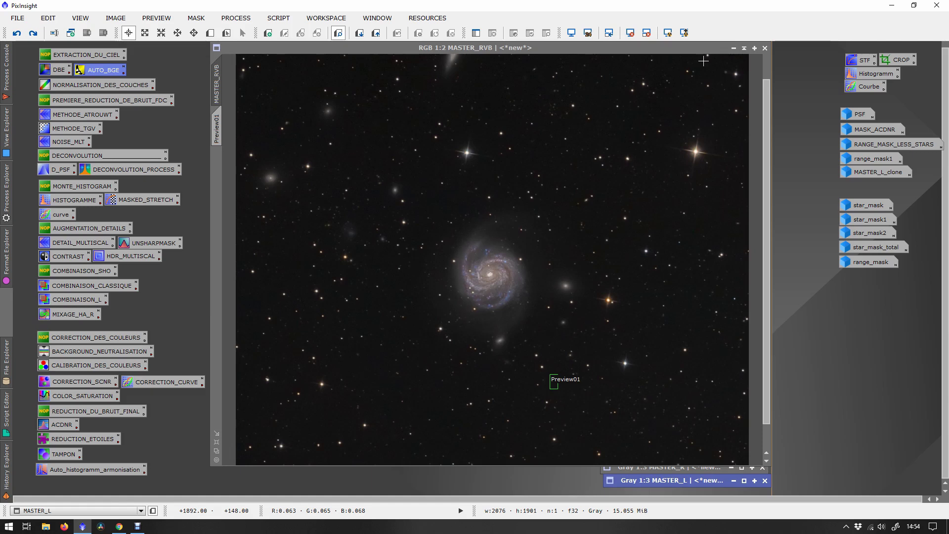
# Step: View the processes stored in the NORMALISATION_DES_COUCHES and METHODE_ATROUWT icons and close them
pyautogui.doubleClick(90, 86)
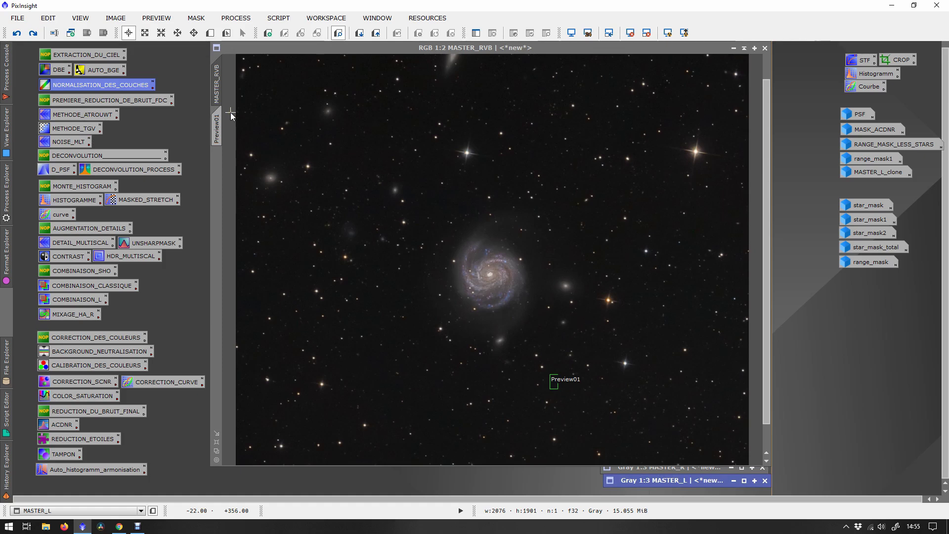
pyautogui.doubleClick(57, 114)
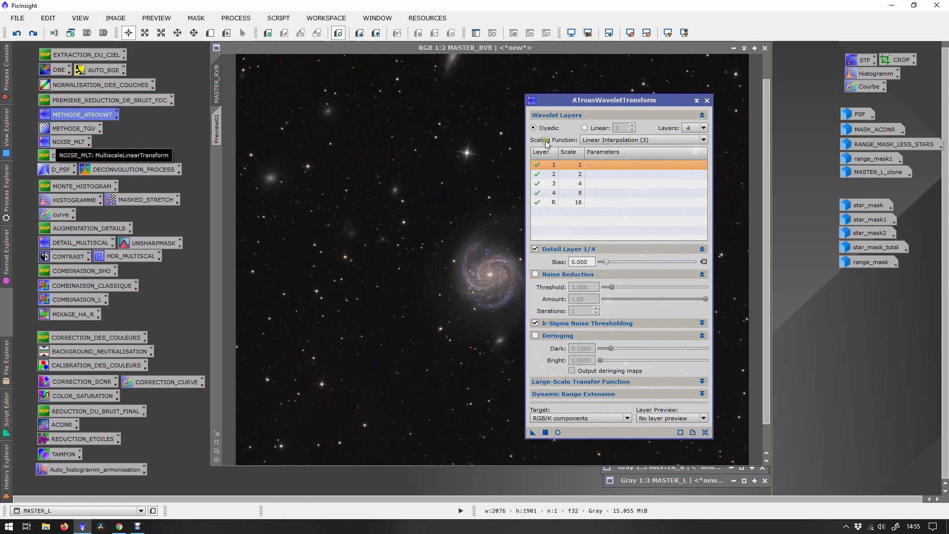
pyautogui.click(707, 100)
# Step: Open the NOISE_MLT process, apply MASK_ACDNR as the mask on MASTER_RVB, and minimize the mask image after inspecting it
pyautogui.doubleClick(69, 142)
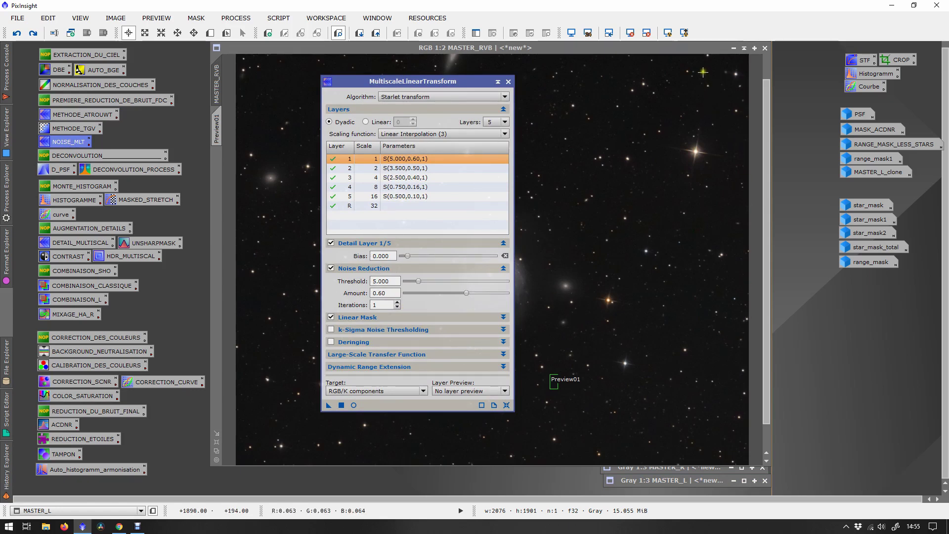
pyautogui.click(700, 55)
pyautogui.moveTo(700, 56); pyautogui.dragTo(579, 57)
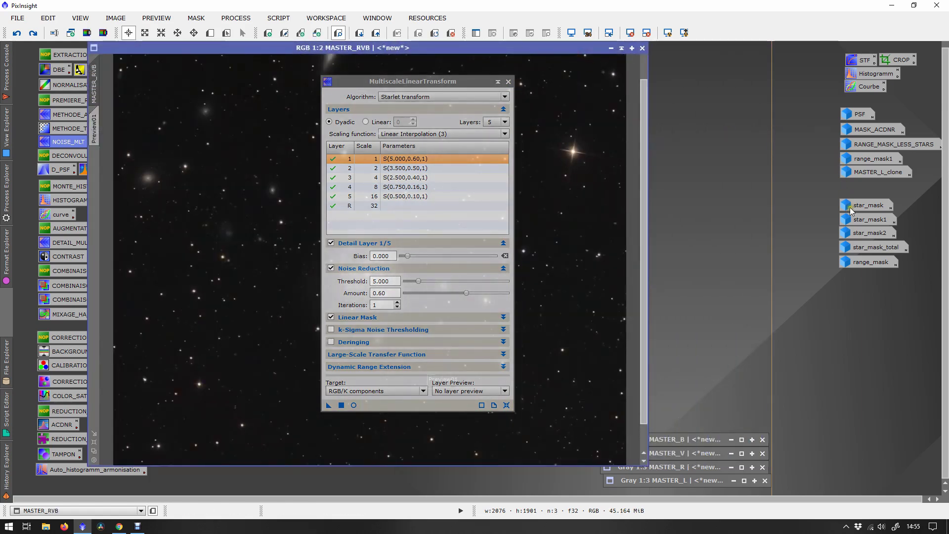
pyautogui.doubleClick(870, 131)
pyautogui.moveTo(470, 82); pyautogui.dragTo(753, 111)
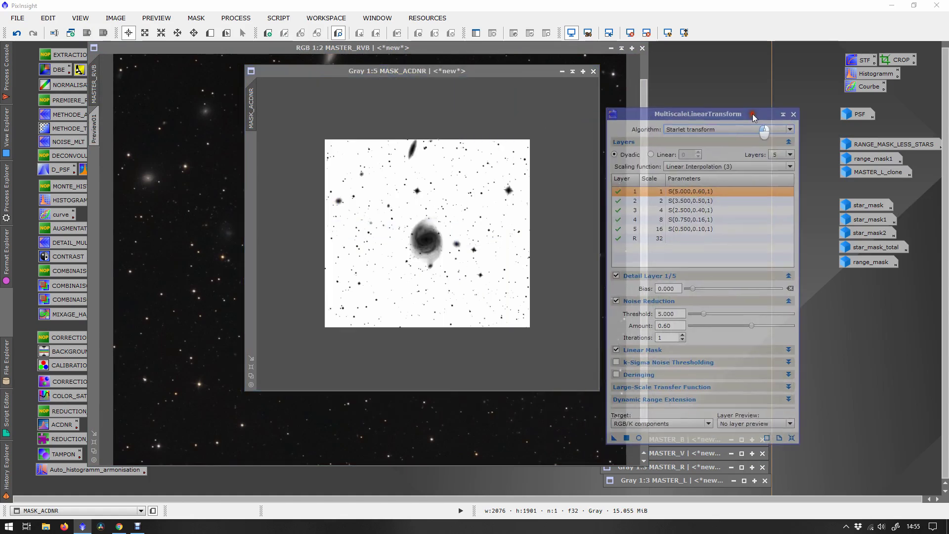
pyautogui.moveTo(252, 106); pyautogui.dragTo(99, 188)
pyautogui.scroll(2, 379, 264)
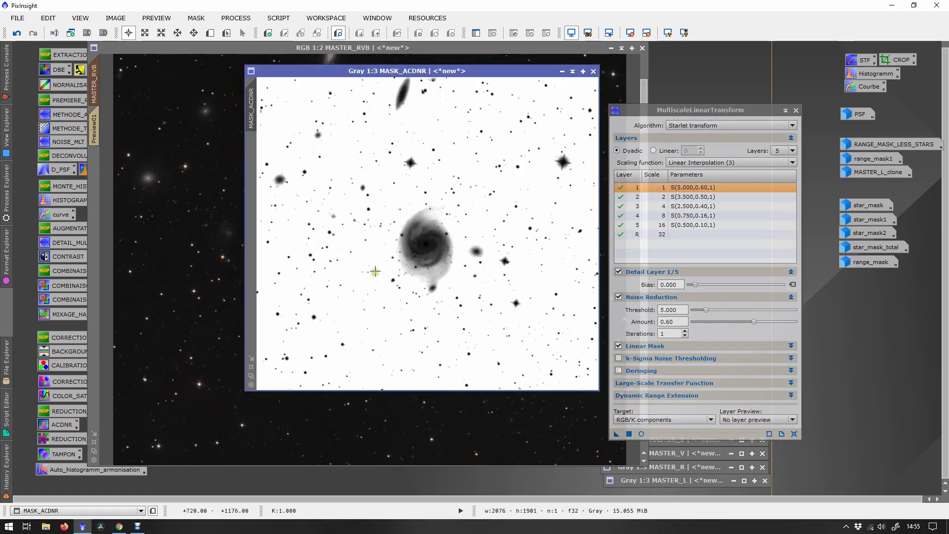
pyautogui.scroll(1, 363, 271)
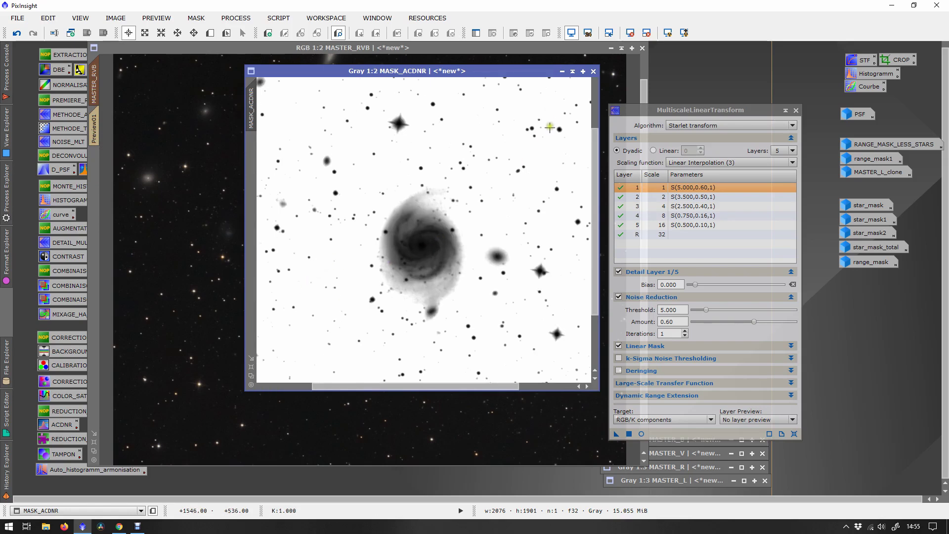
pyautogui.click(562, 71)
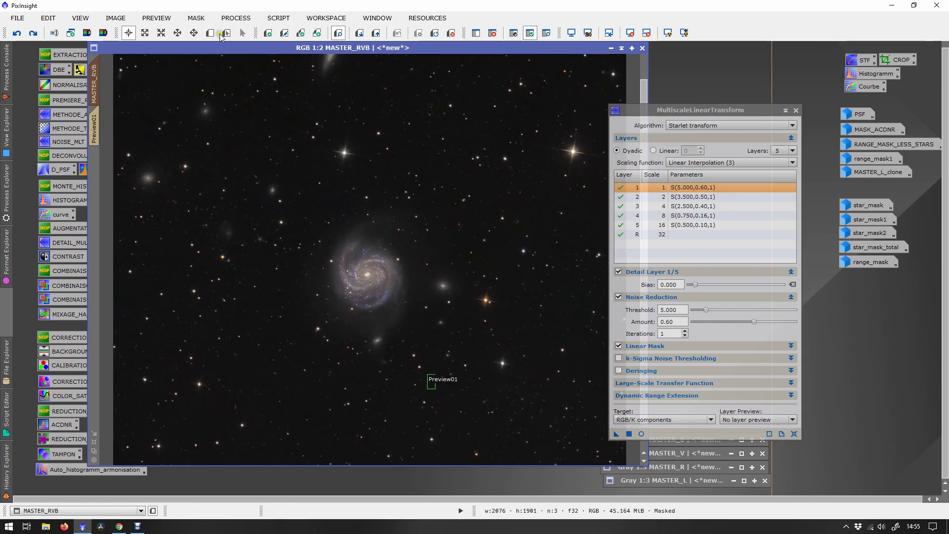
# Step: Create a preview of the starry background left of the galaxy in MASTER_RVB and run the NOISE_MLT noise reduction on it
pyautogui.moveTo(205, 244); pyautogui.dragTo(265, 307)
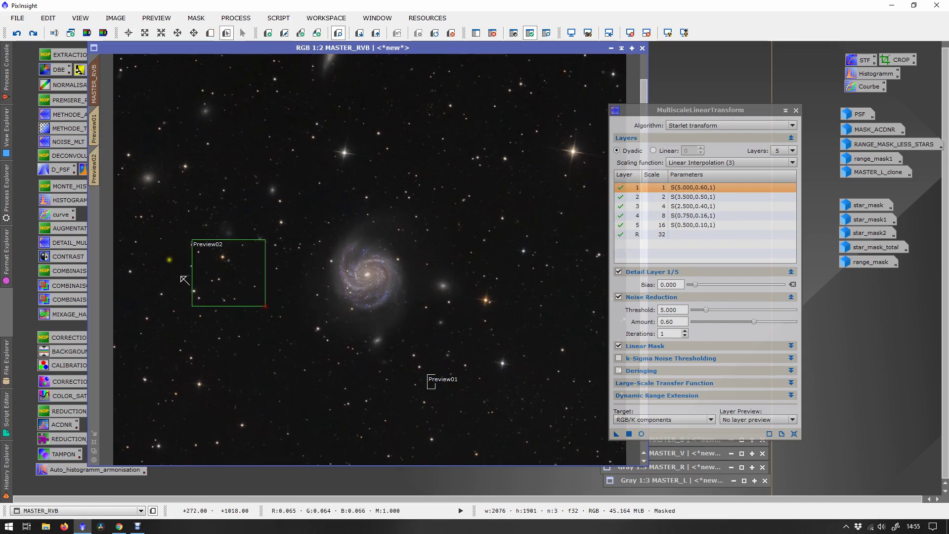
pyautogui.click(94, 168)
pyautogui.scroll(1, 208, 210)
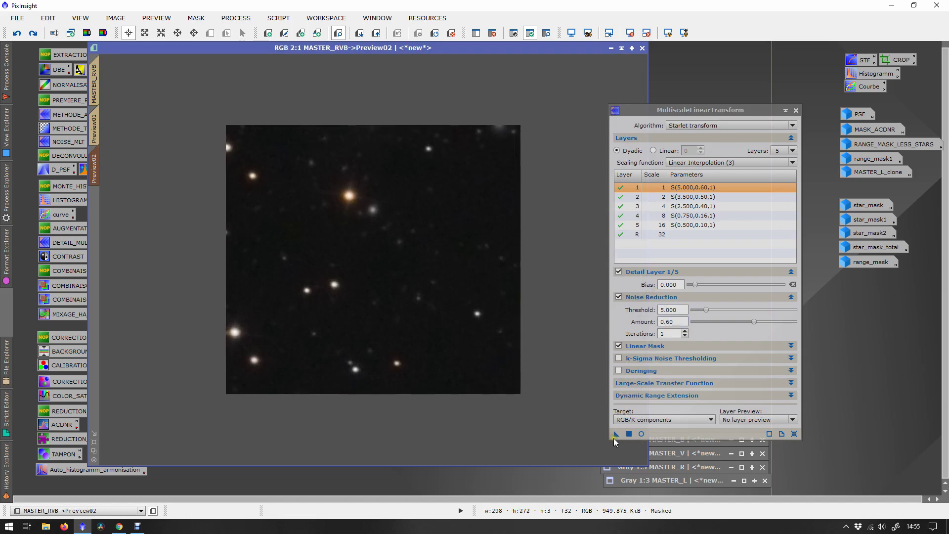
pyautogui.moveTo(616, 434); pyautogui.dragTo(459, 384)
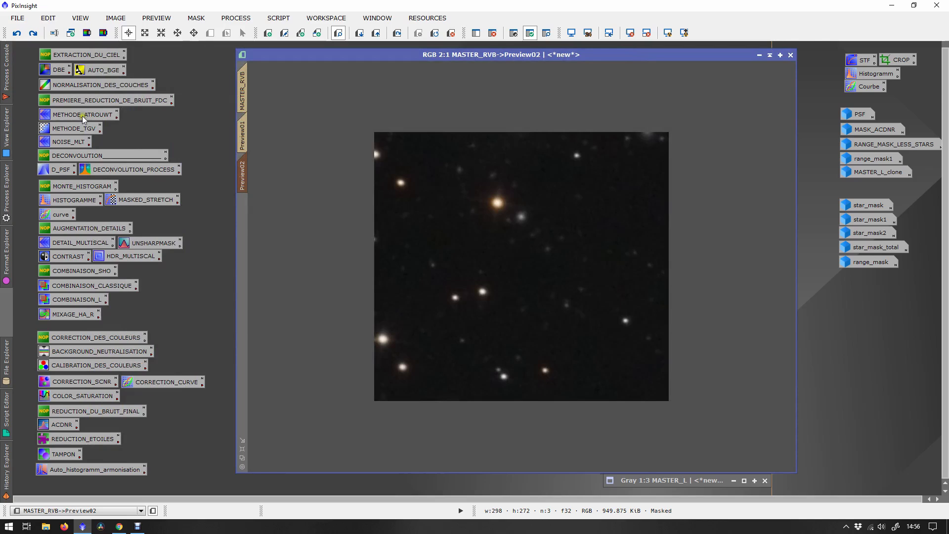
# Step: Examine the k-sigma noise thresholding settings of METHODE_ATROUWT and the edge protection and smoothness settings of METHODE_TGV, then close both processes
pyautogui.doubleClick(82, 116)
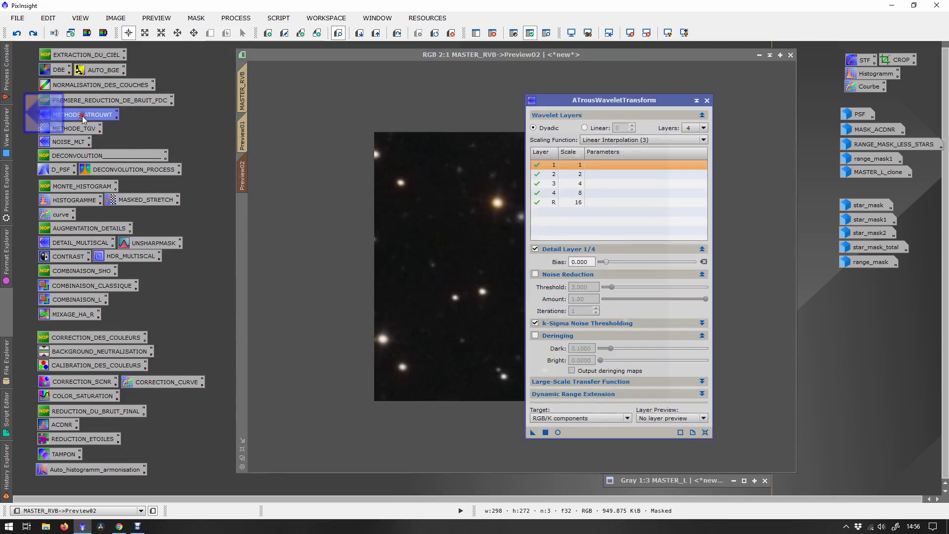
pyautogui.click(573, 324)
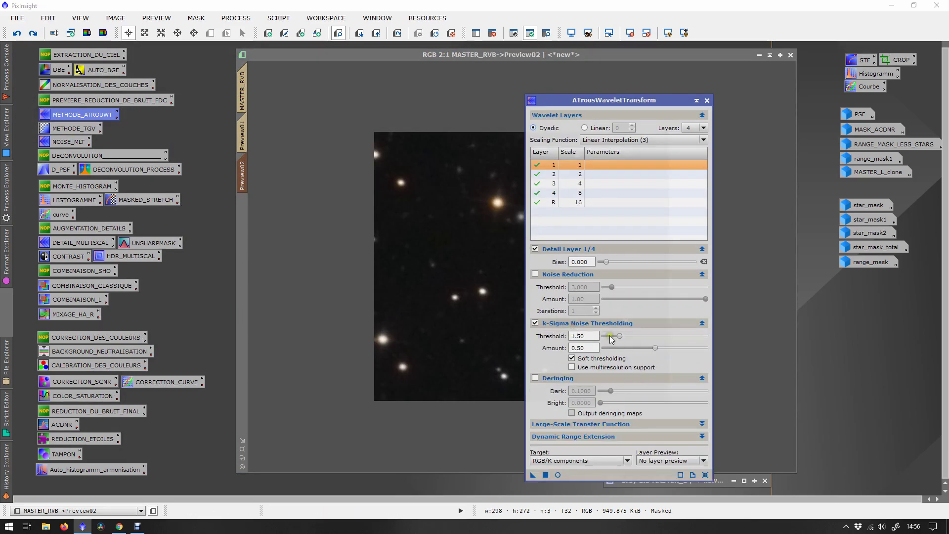
pyautogui.doubleClick(74, 129)
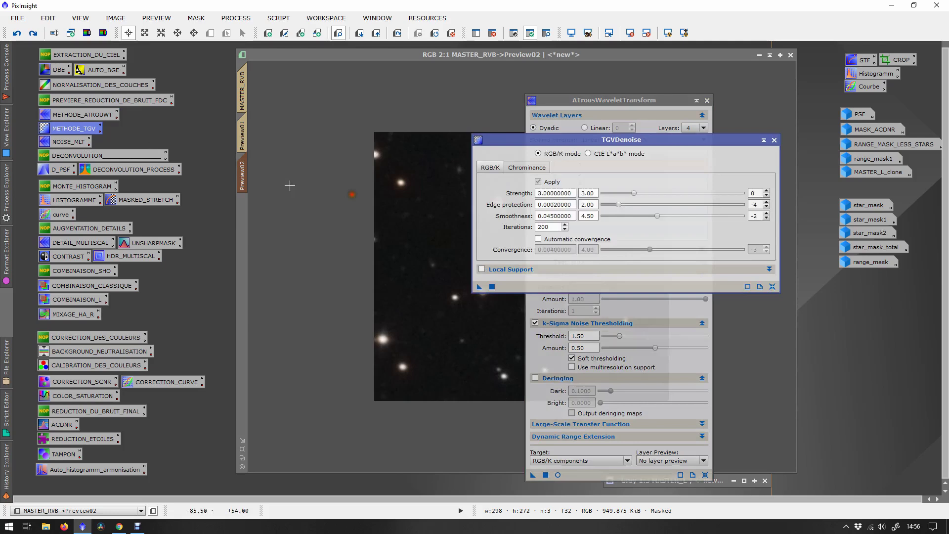
pyautogui.click(766, 213)
pyautogui.click(766, 218)
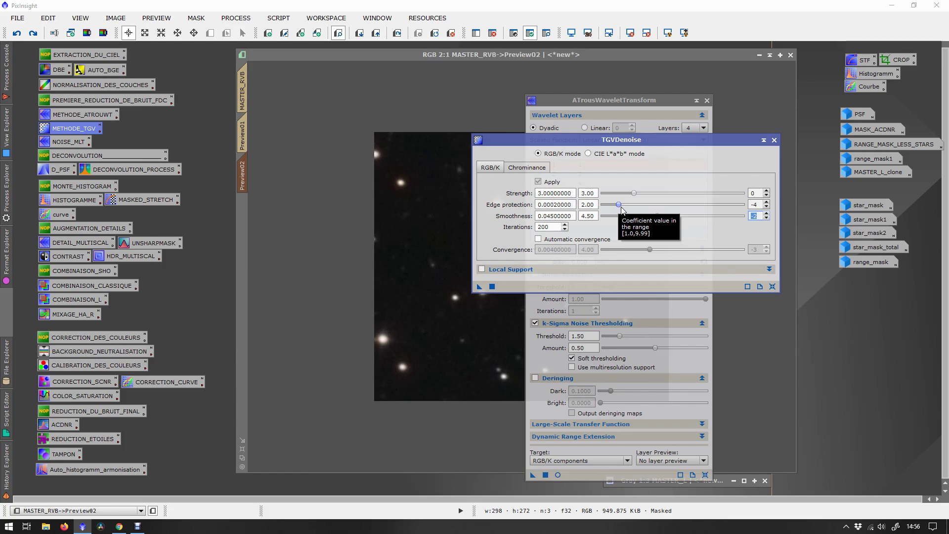
pyautogui.click(625, 220)
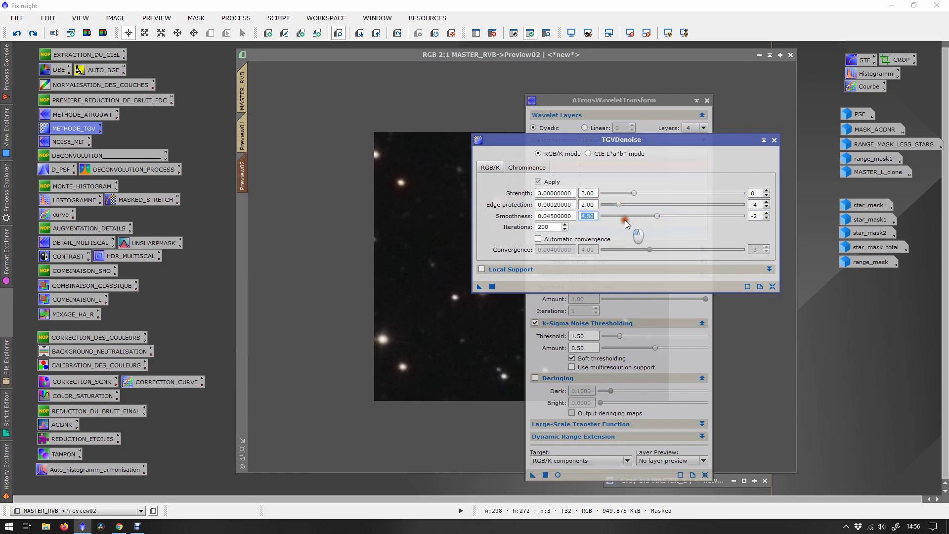
pyautogui.moveTo(657, 217)
pyautogui.mouseDown()
pyautogui.moveTo(646, 217)
pyautogui.moveTo(661, 217)
pyautogui.mouseUp()
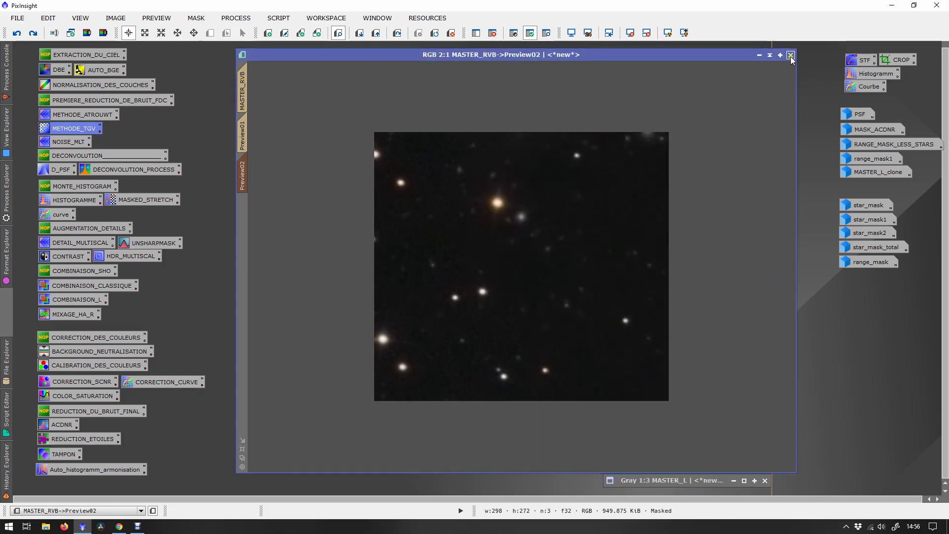
# Step: Remove the mask from MASTER_RVB and open the D_PSF process
pyautogui.click(196, 18)
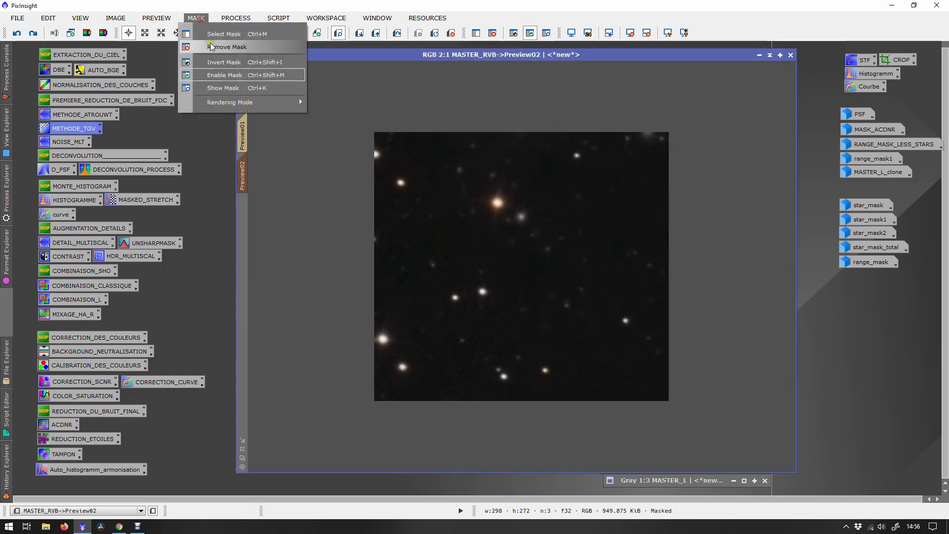
pyautogui.click(212, 47)
pyautogui.doubleClick(55, 170)
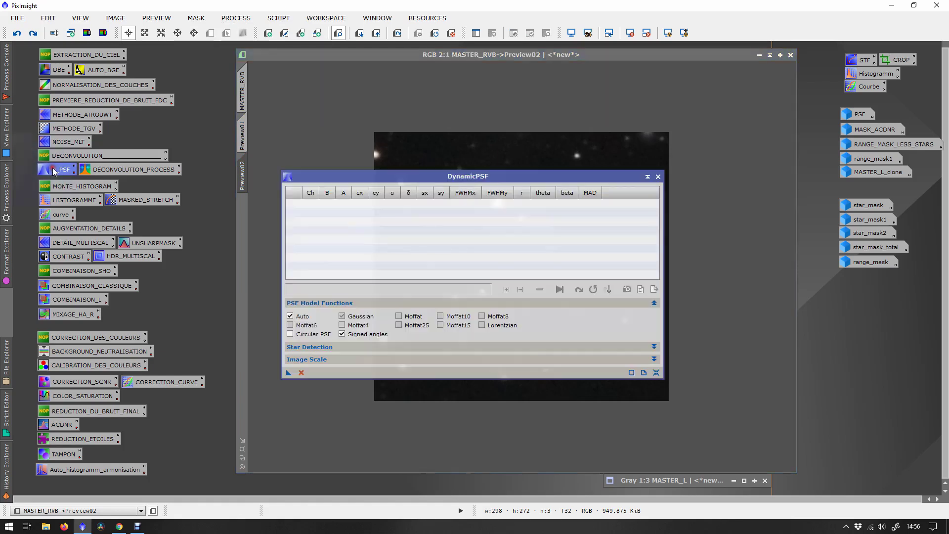
# Step: Open the stored PSF image, place it clear of the DynamicPSF window, and inspect its star model up close
pyautogui.doubleClick(873, 117)
pyautogui.moveTo(481, 179); pyautogui.dragTo(506, 289)
pyautogui.moveTo(539, 184); pyautogui.dragTo(214, 197)
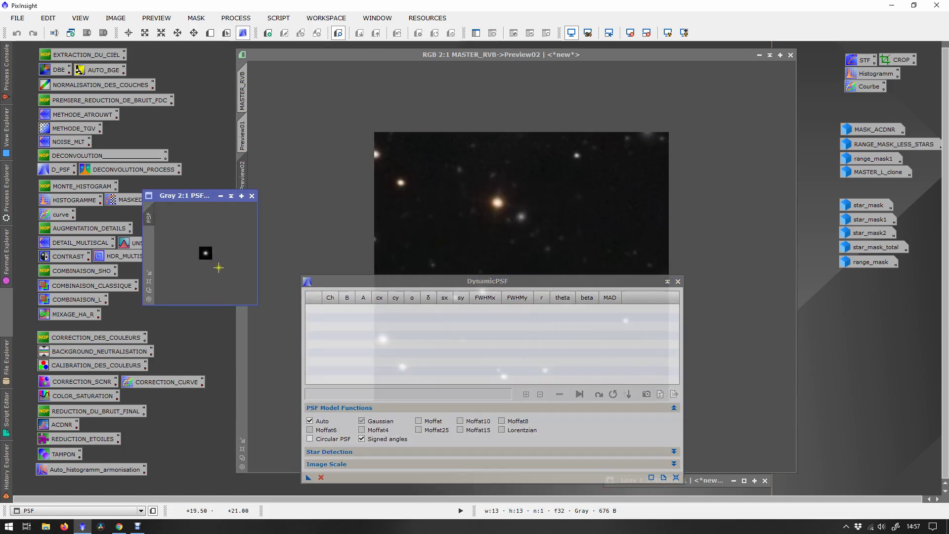
pyautogui.scroll(3, 219, 268)
# Step: Show the full MASTER_RVB image and sample six stars around the upper part of the field with DynamicPSF
pyautogui.click(242, 92)
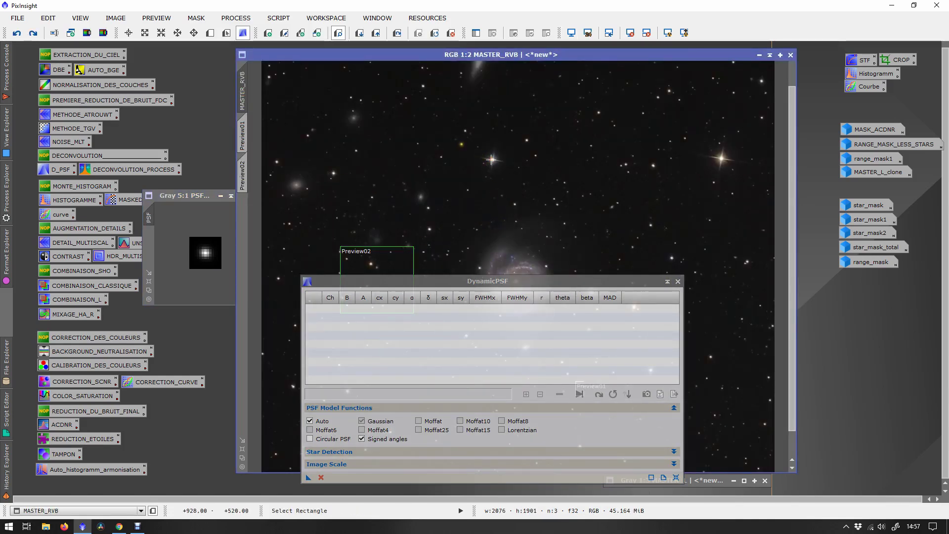
pyautogui.click(491, 159)
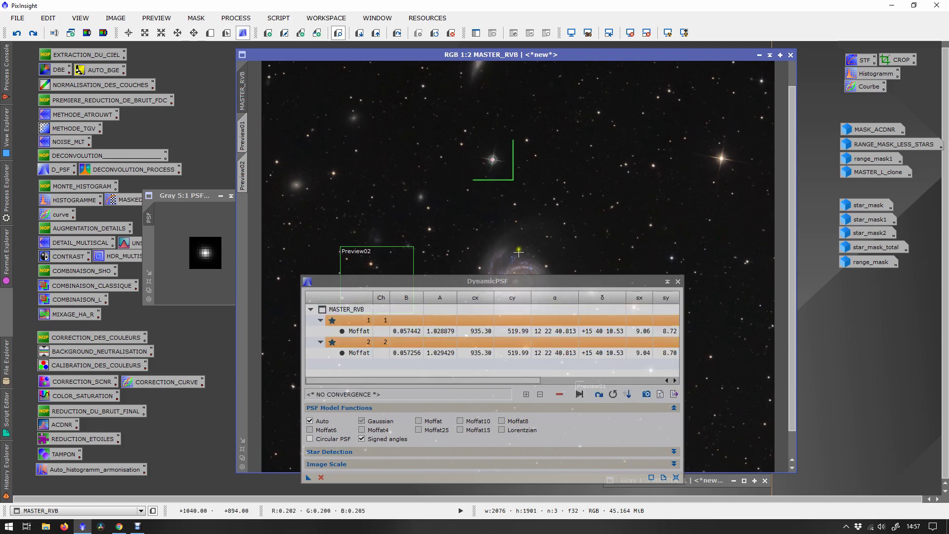
pyautogui.click(356, 151)
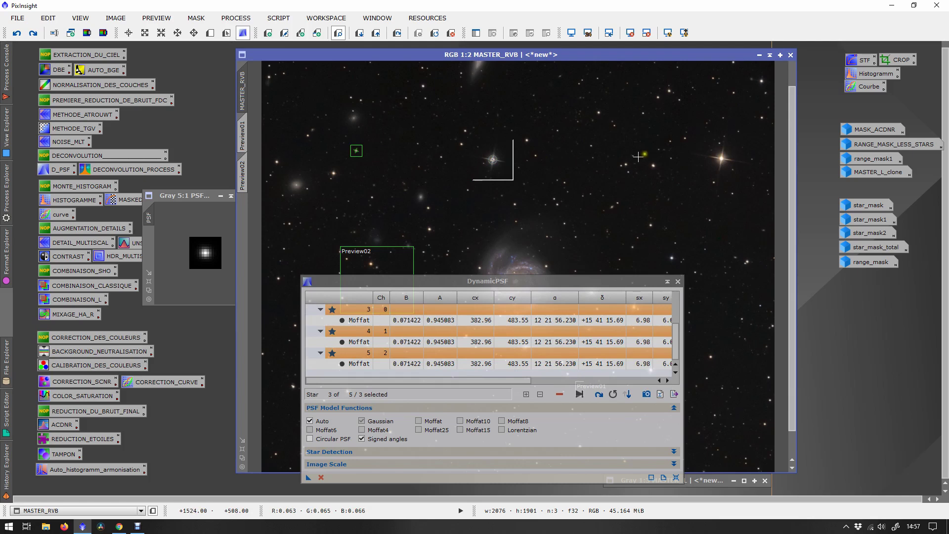
pyautogui.click(599, 112)
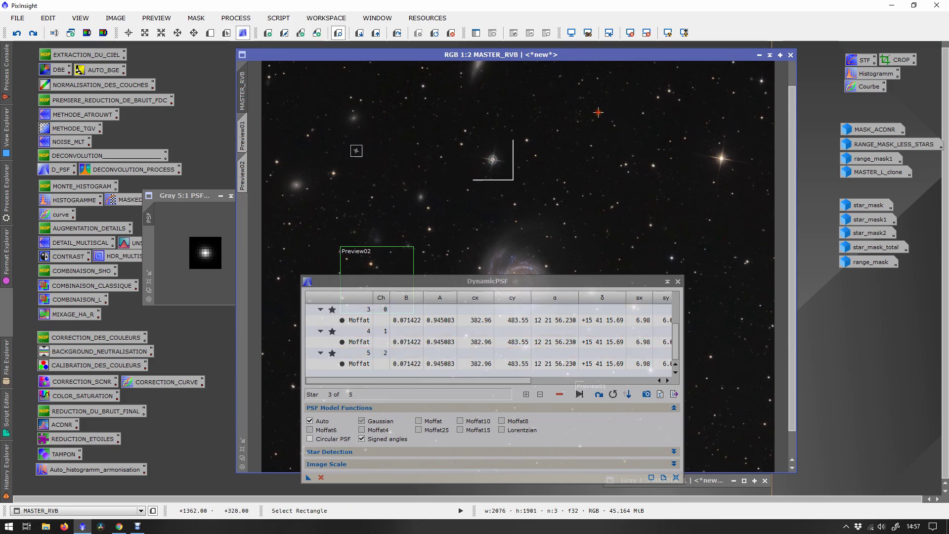
pyautogui.click(626, 165)
pyautogui.click(626, 165)
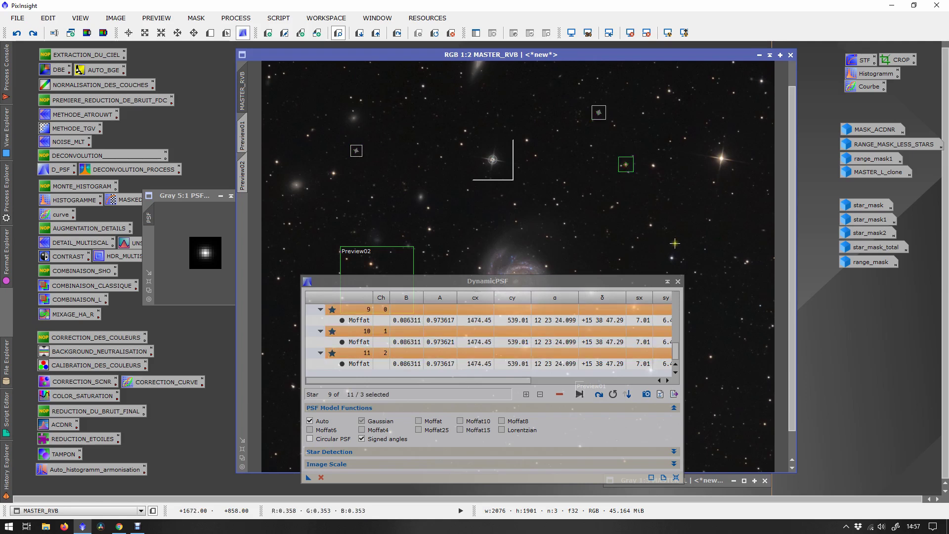
pyautogui.click(652, 224)
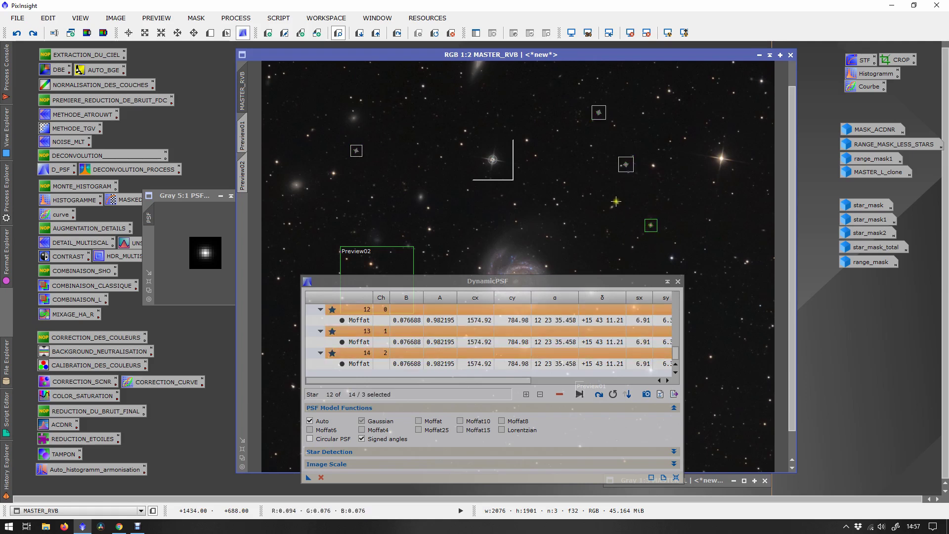
pyautogui.click(557, 205)
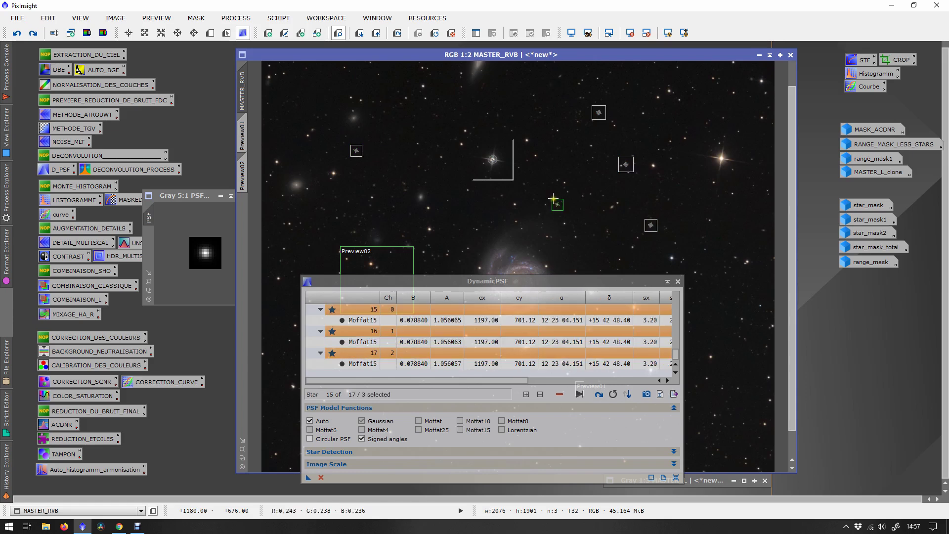
# Step: Select all the sampled star measurements in DynamicPSF and export a synthetic PSF image from them
pyautogui.click(523, 341)
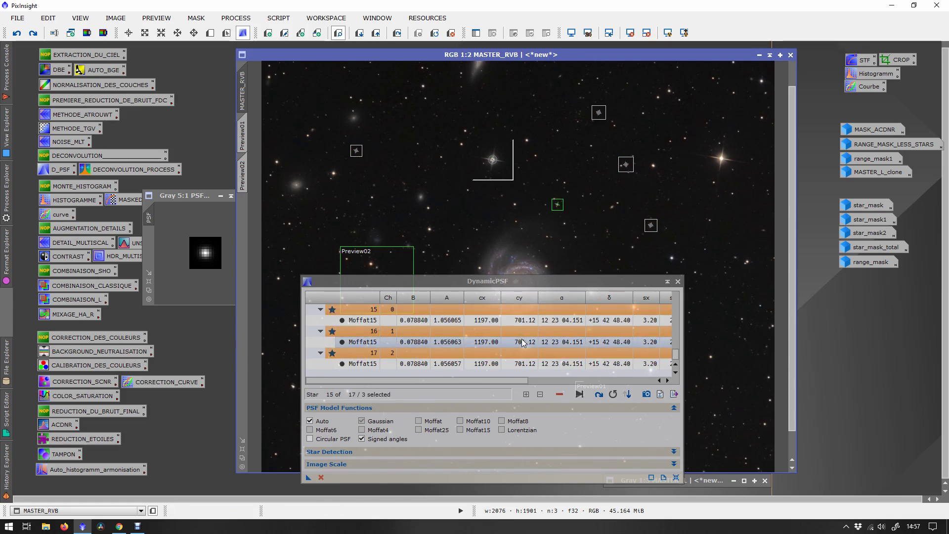
pyautogui.click(553, 344)
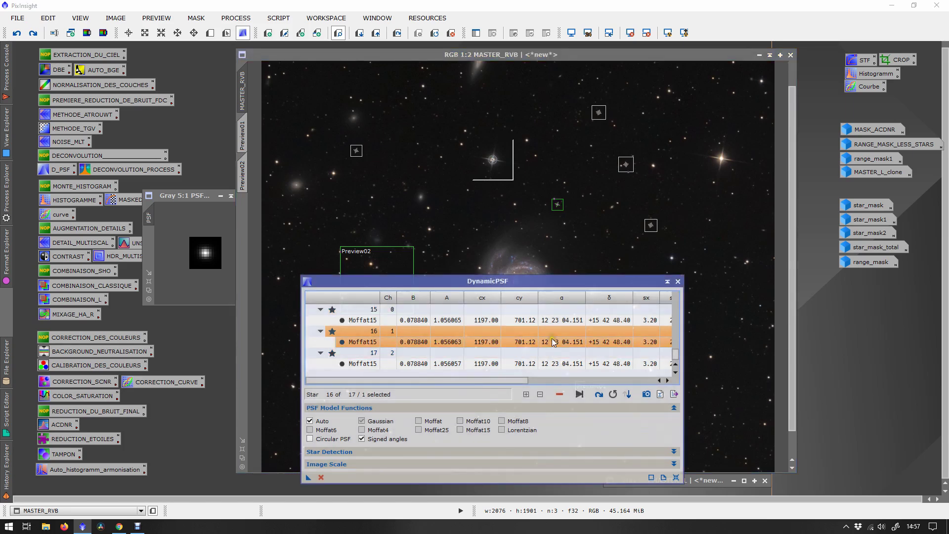
pyautogui.hotkey('ctrl', 'a')
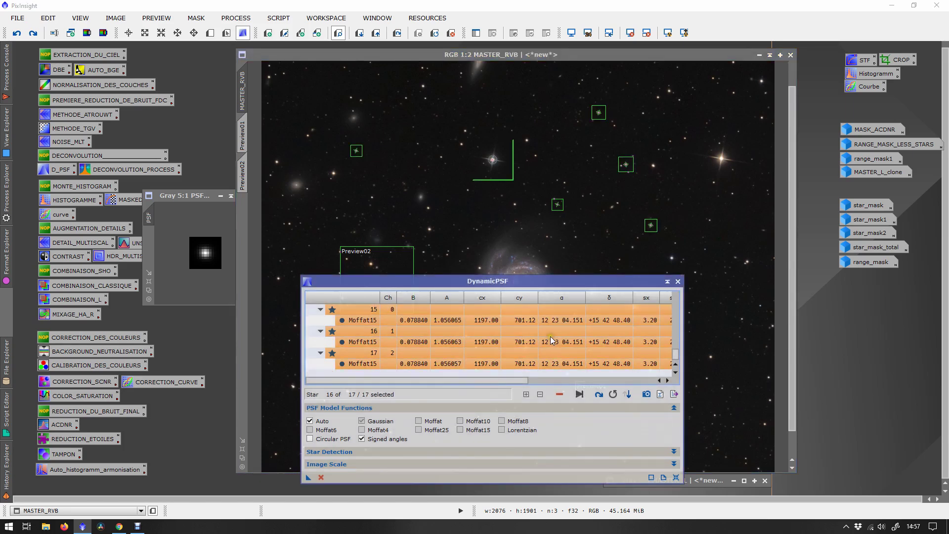
pyautogui.scroll(8, 495, 346)
pyautogui.scroll(2, 351, 339)
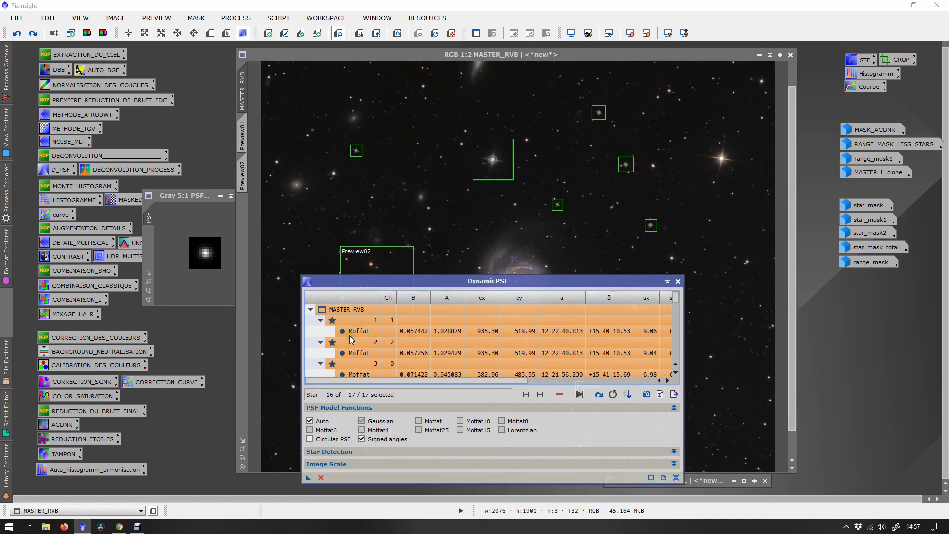
pyautogui.scroll(-8, 458, 342)
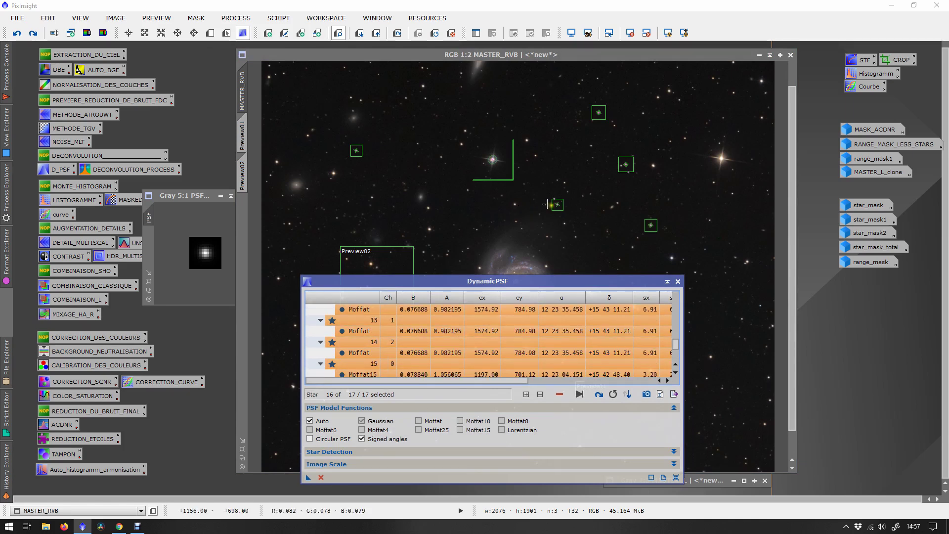
pyautogui.click(647, 395)
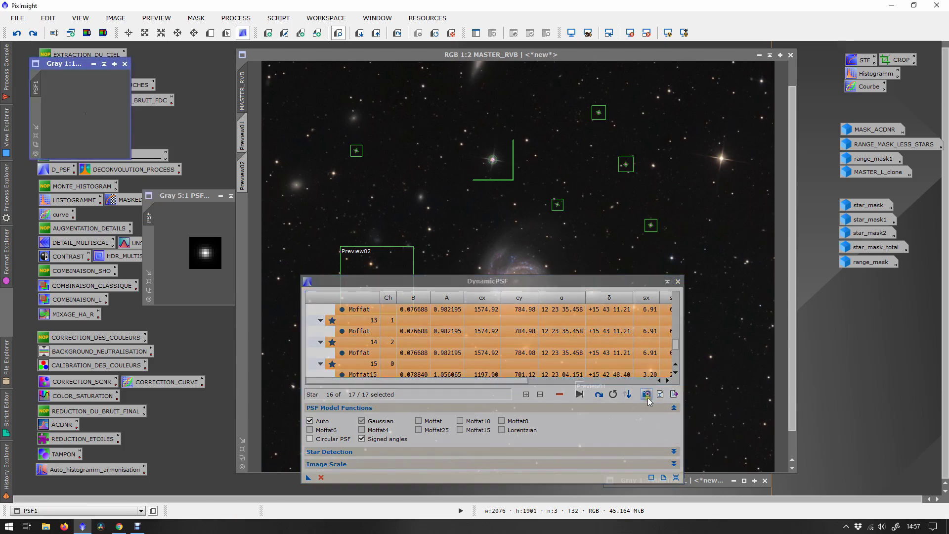
# Step: Inspect the exported PSF image over MASTER_RVB up close, then cancel the DynamicPSF session
pyautogui.moveTo(67, 60); pyautogui.dragTo(486, 124)
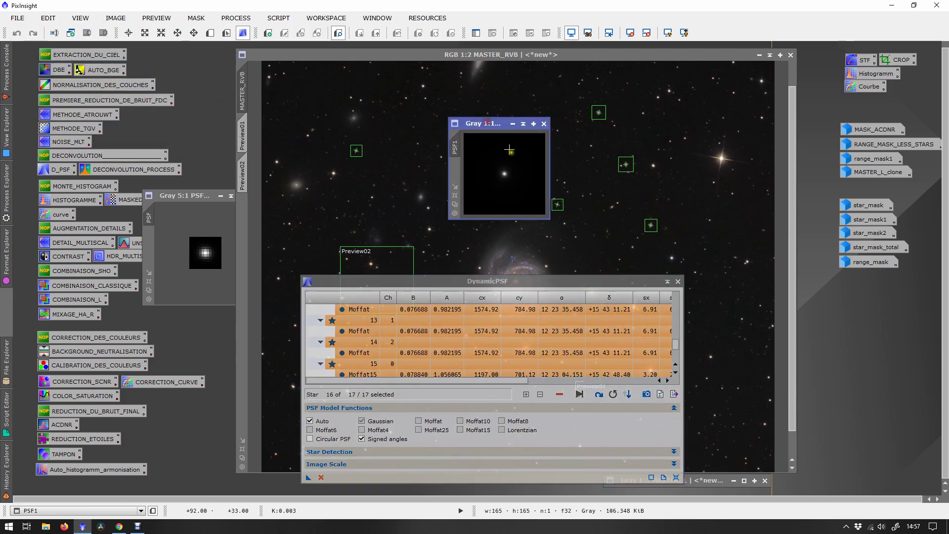
pyautogui.scroll(2, 515, 173)
pyautogui.scroll(-2, 515, 174)
pyautogui.scroll(1, 515, 174)
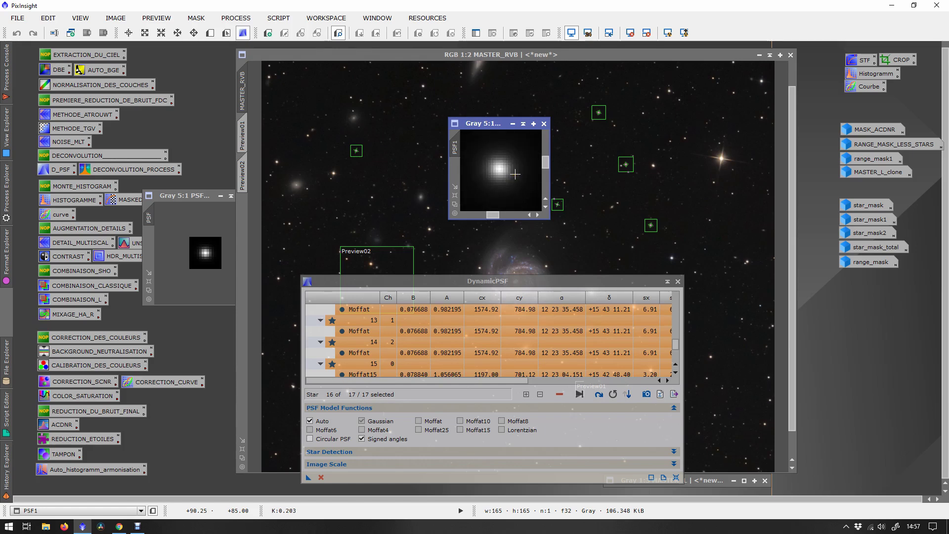
pyautogui.scroll(-3, 515, 174)
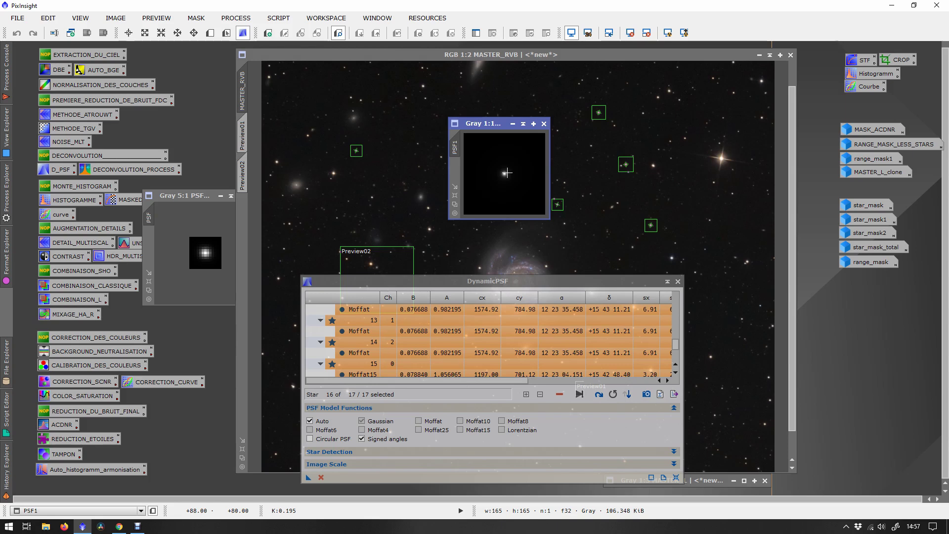
pyautogui.click(677, 281)
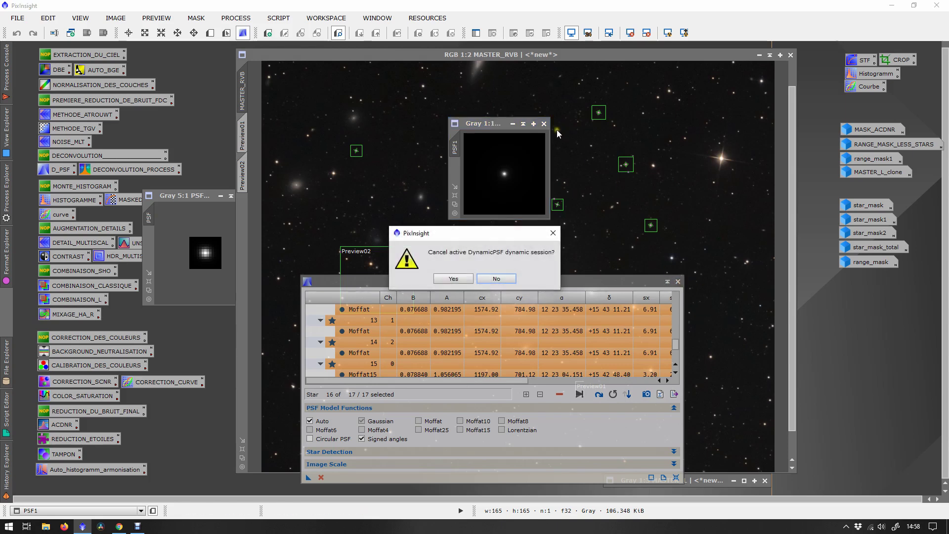
pyautogui.click(453, 278)
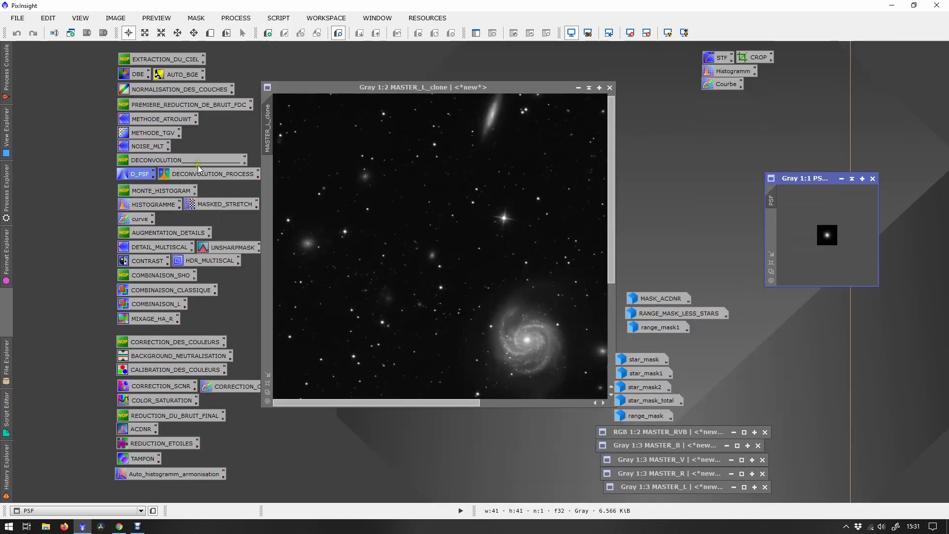
# Step: Open DECONVOLUTION_PROCESS, read its usage description, and move the Deconvolution window away from the stored mask images
pyautogui.doubleClick(199, 170)
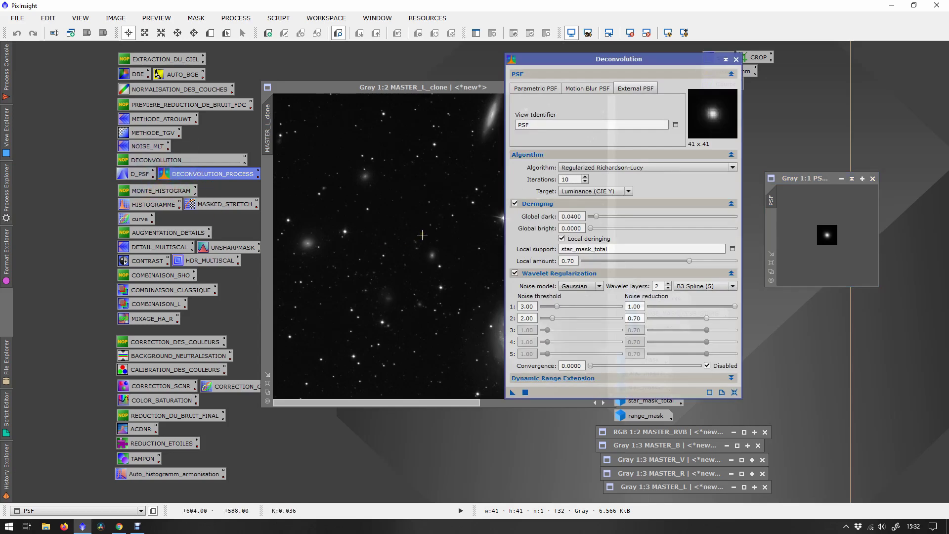
pyautogui.click(257, 177)
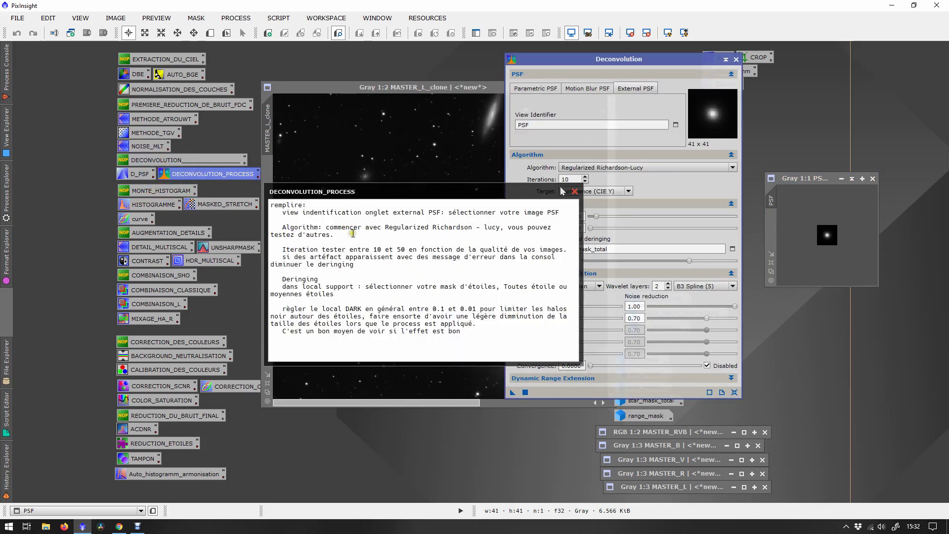
pyautogui.click(574, 191)
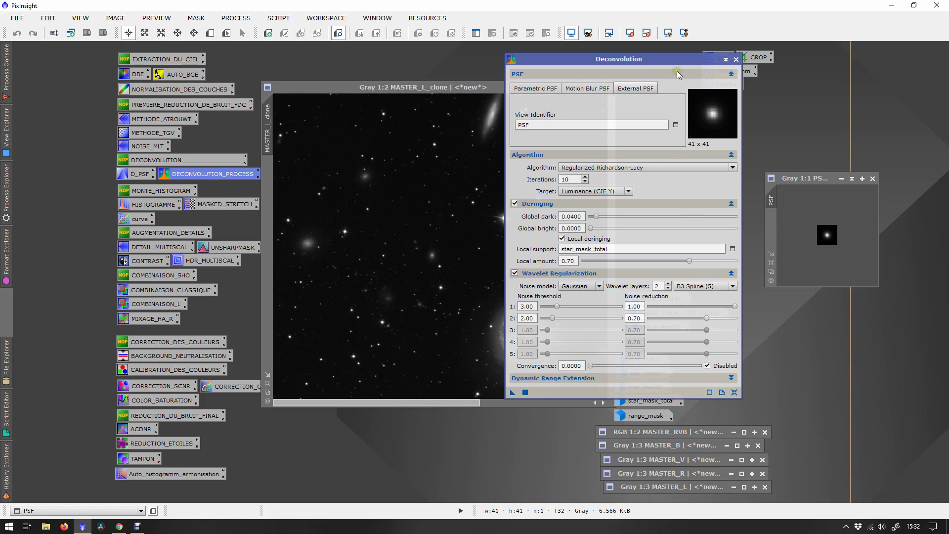
pyautogui.moveTo(678, 74); pyautogui.dragTo(470, 93)
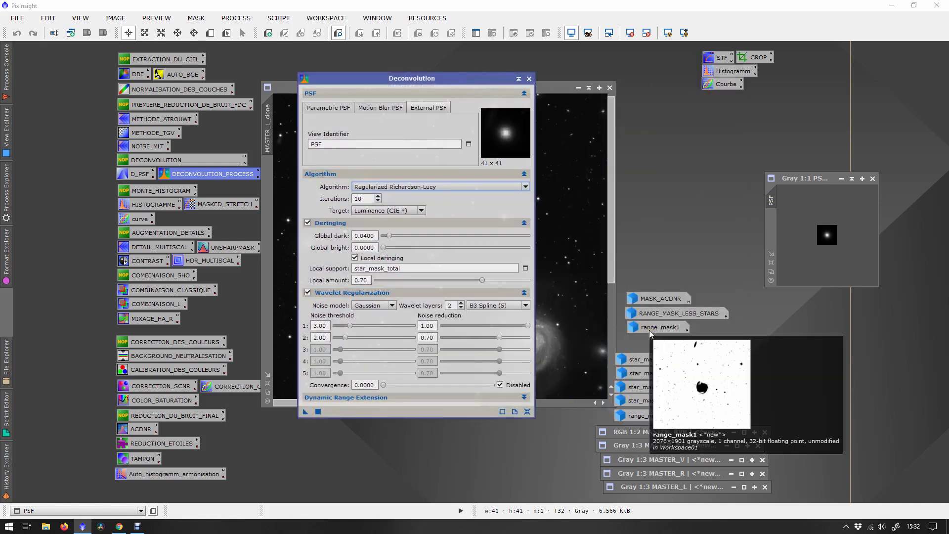
# Step: Open range_mask1, apply it as the mask on MASTER_L_clone, discard the accidental clone, and make MASTER_L_clone the active image
pyautogui.doubleClick(650, 329)
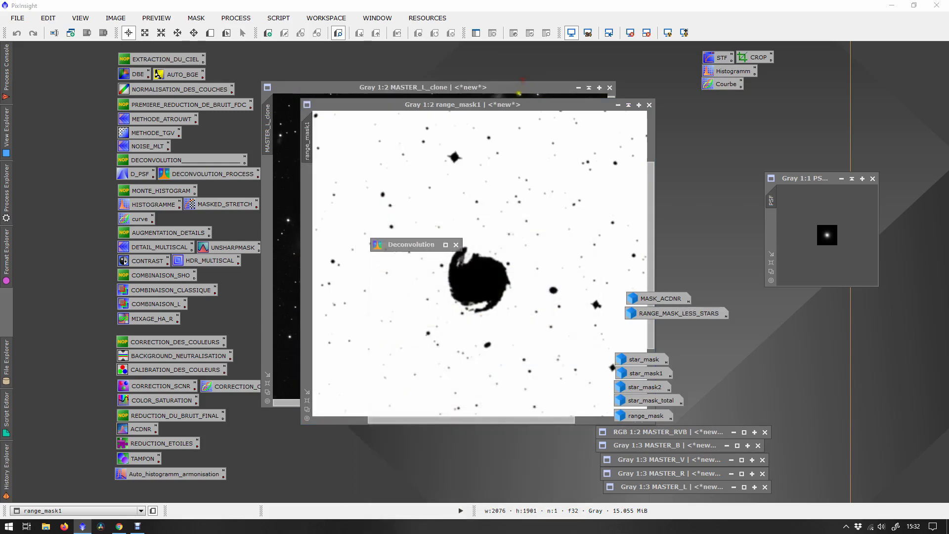
pyautogui.moveTo(305, 139); pyautogui.dragTo(262, 185)
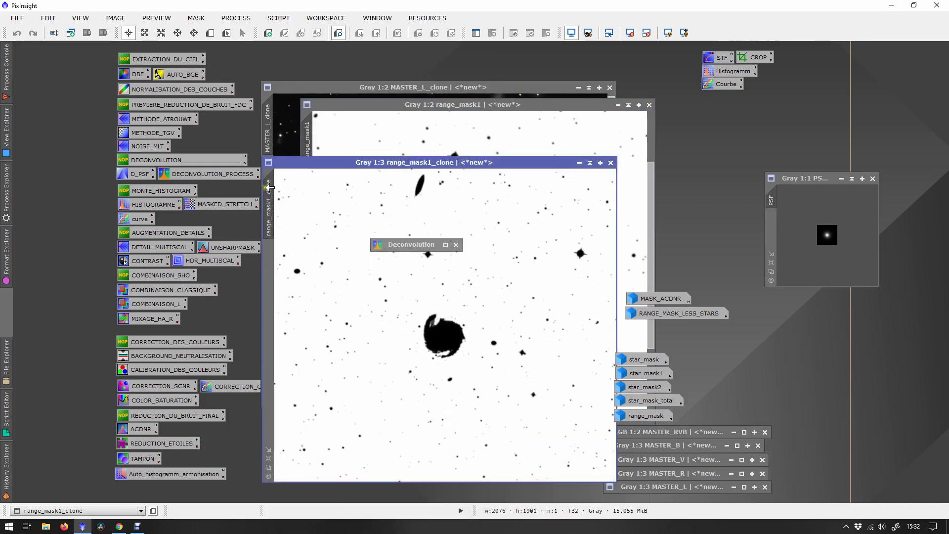
pyautogui.click(611, 163)
pyautogui.moveTo(307, 141); pyautogui.dragTo(267, 195)
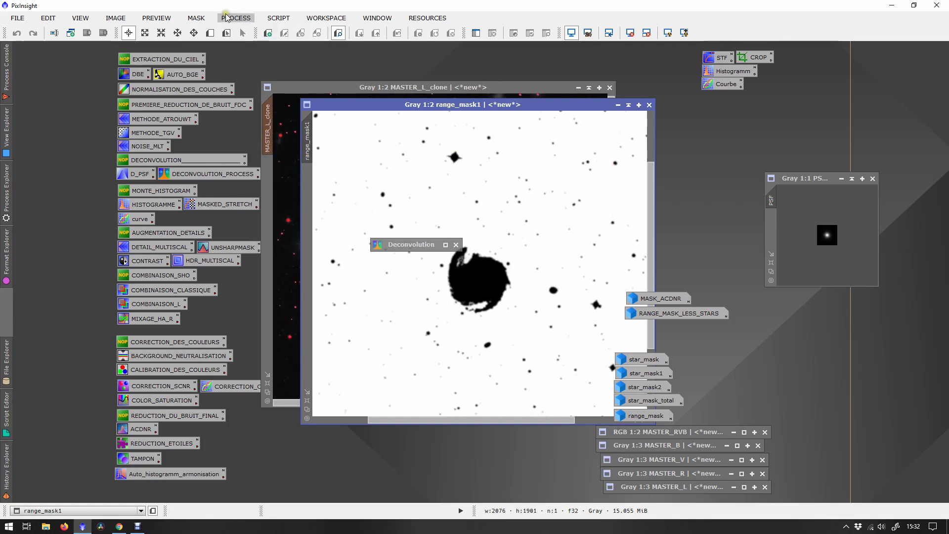
pyautogui.click(200, 19)
pyautogui.click(356, 87)
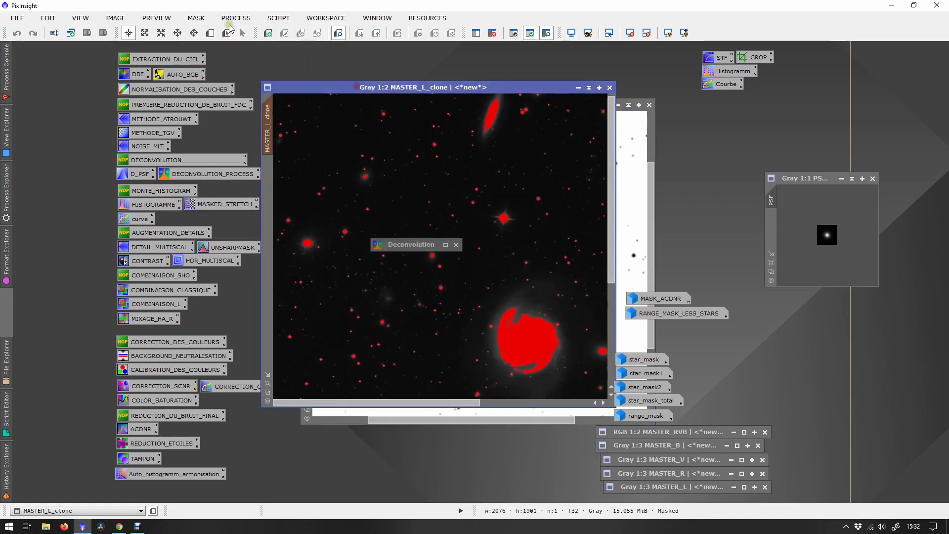
# Step: Invert the mask on MASTER_L_clone, then define a preview over the spiral galaxy and display it
pyautogui.click(196, 20)
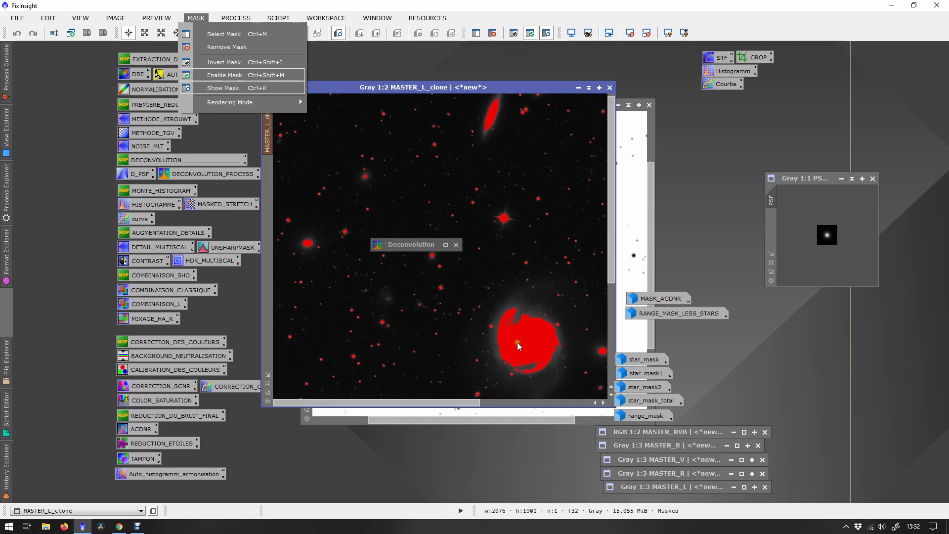
pyautogui.click(224, 62)
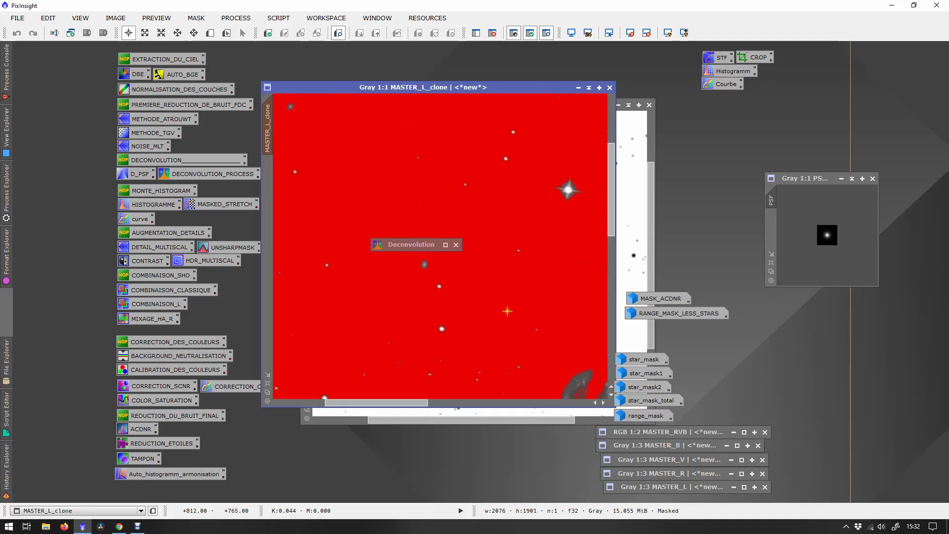
pyautogui.moveTo(528, 330)
pyautogui.mouseDown()
pyautogui.moveTo(465, 281)
pyautogui.moveTo(488, 321)
pyautogui.mouseUp()
pyautogui.click(210, 32)
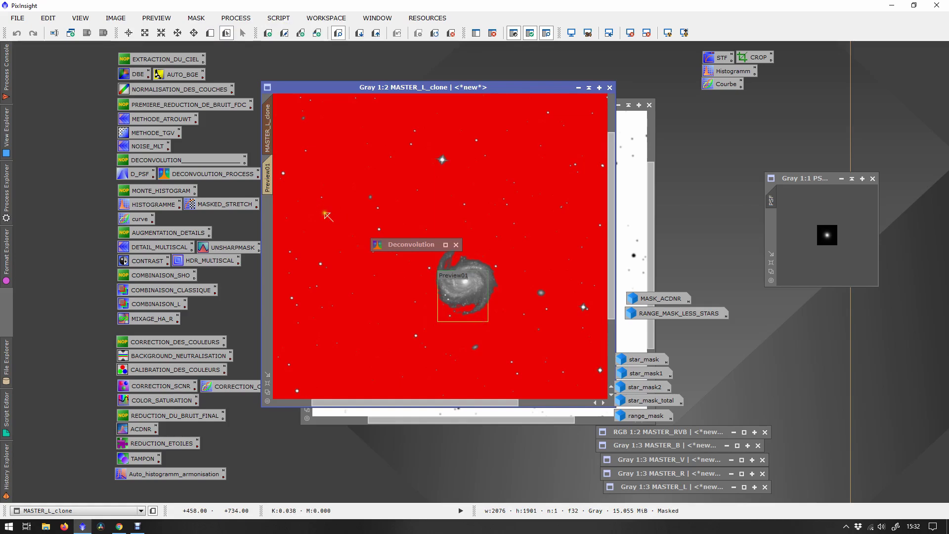
pyautogui.click(273, 184)
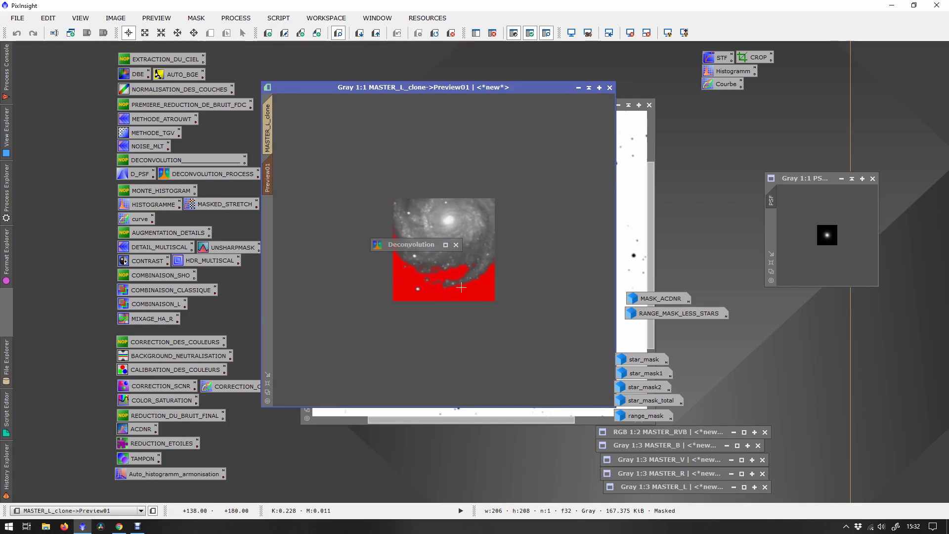
# Step: Review the Deconvolution settings for the external PSF, iterations and the star_mask_total local deringing support, then close the process
pyautogui.doubleClick(401, 243)
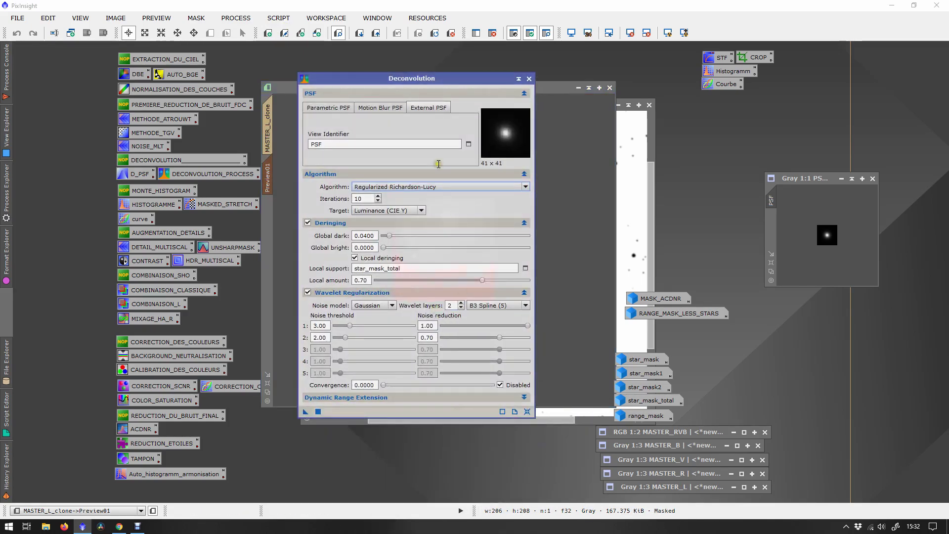
pyautogui.moveTo(414, 80); pyautogui.dragTo(476, 88)
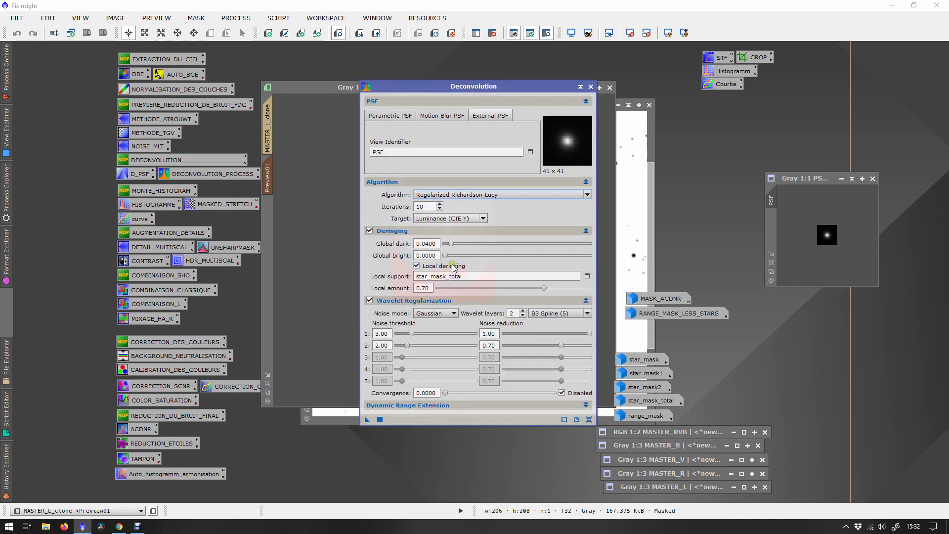
pyautogui.click(473, 277)
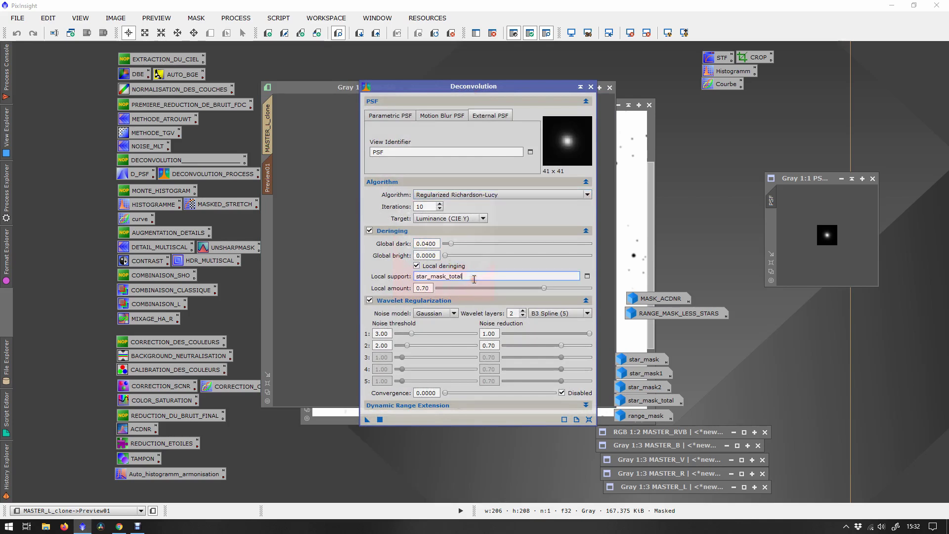
pyautogui.moveTo(475, 276); pyautogui.dragTo(448, 277)
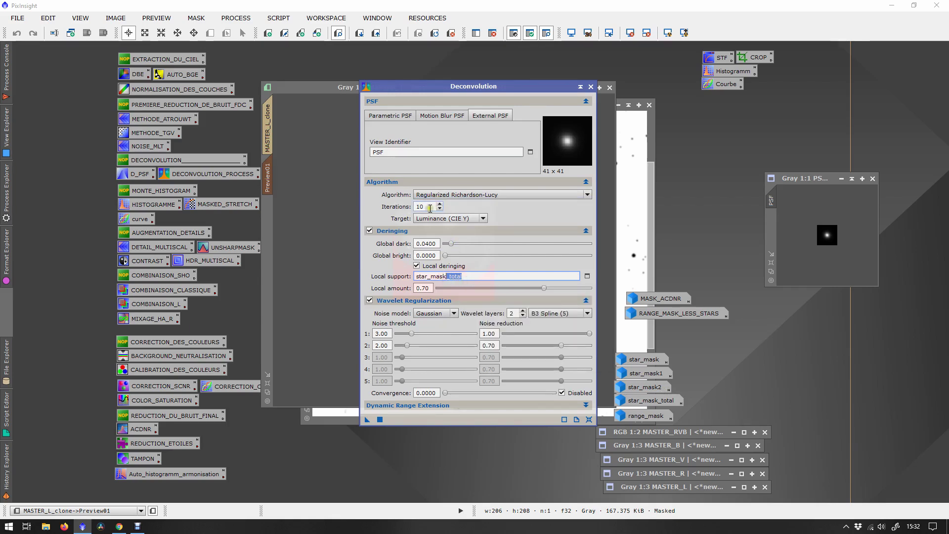
pyautogui.click(468, 201)
pyautogui.click(479, 198)
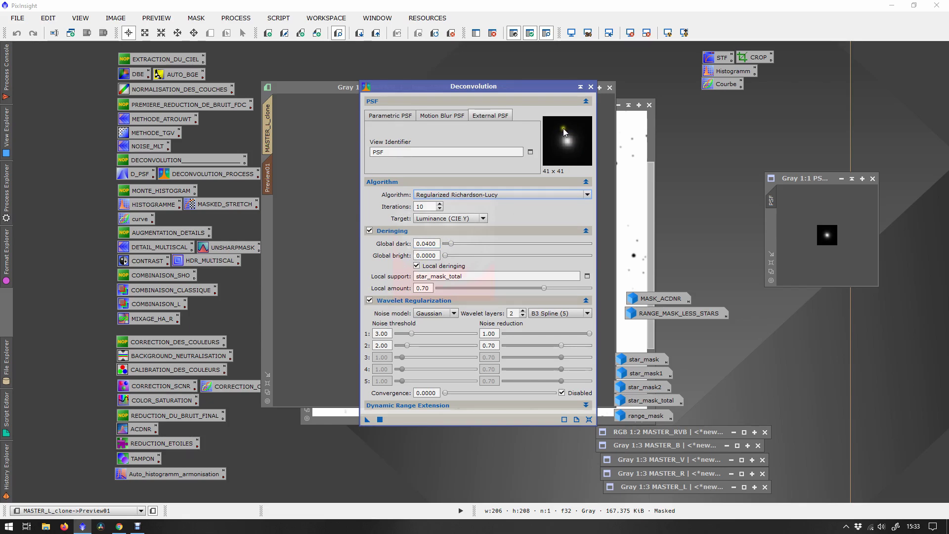
pyautogui.click(590, 87)
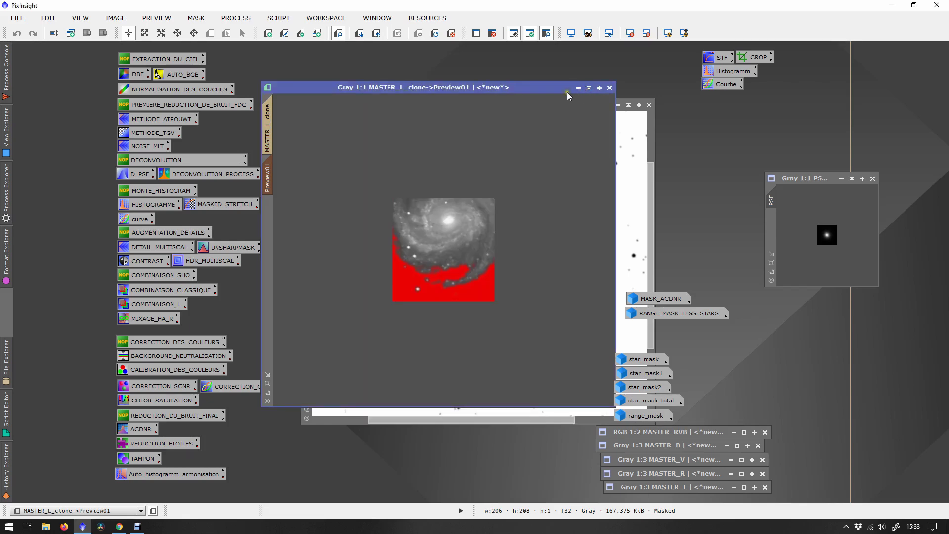
# Step: Remove the mask from MASTER_L_clone and iconize range_mask1, arranging the PSF and image windows clear of the process icons
pyautogui.click(196, 18)
pyautogui.click(213, 44)
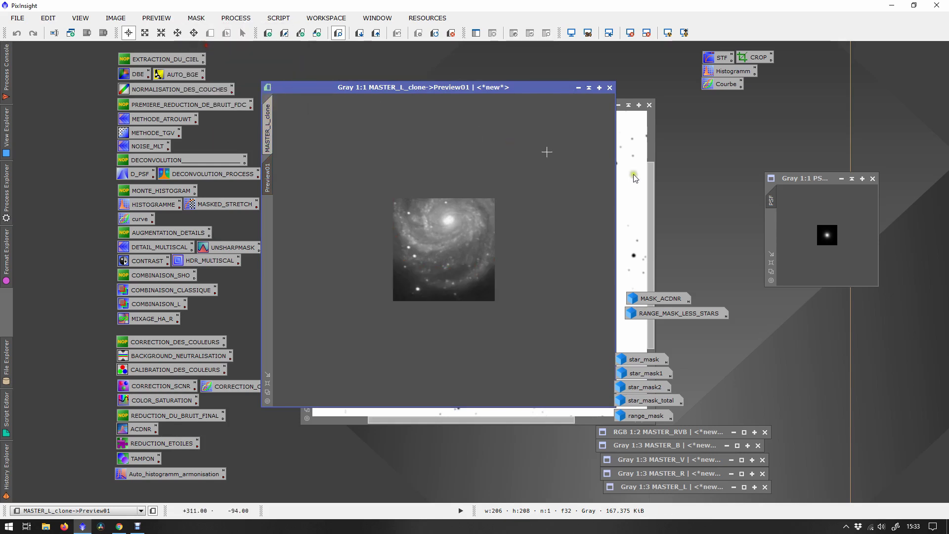
pyautogui.click(652, 186)
pyautogui.click(617, 104)
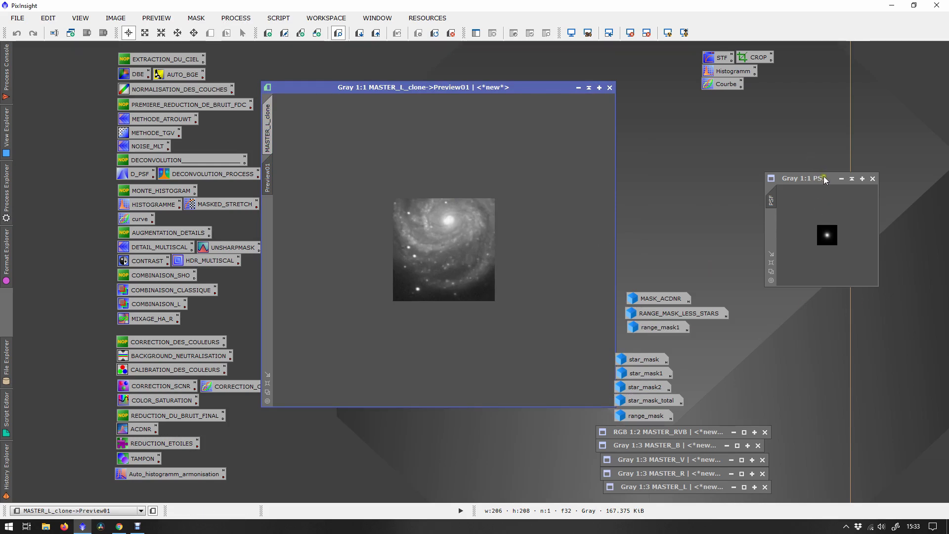
pyautogui.moveTo(824, 178); pyautogui.dragTo(727, 166)
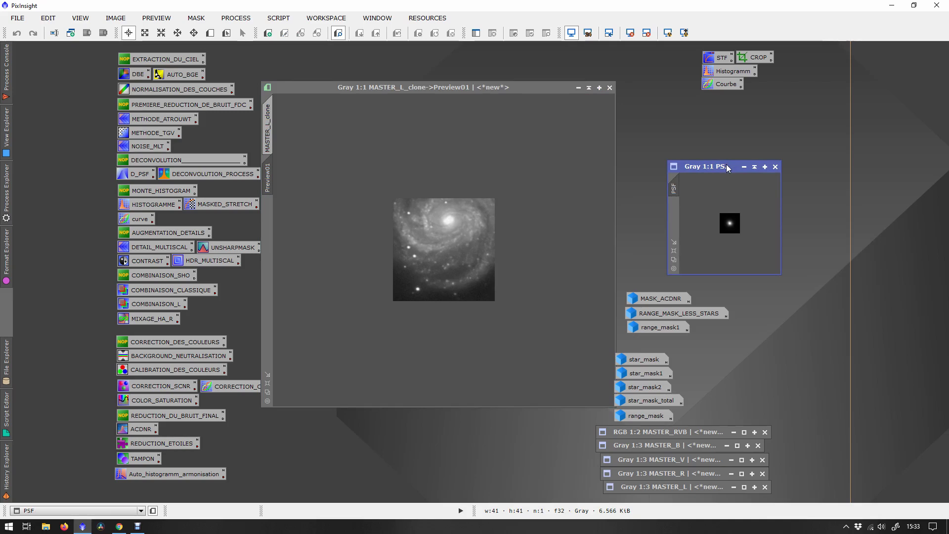
pyautogui.moveTo(422, 90); pyautogui.dragTo(461, 87)
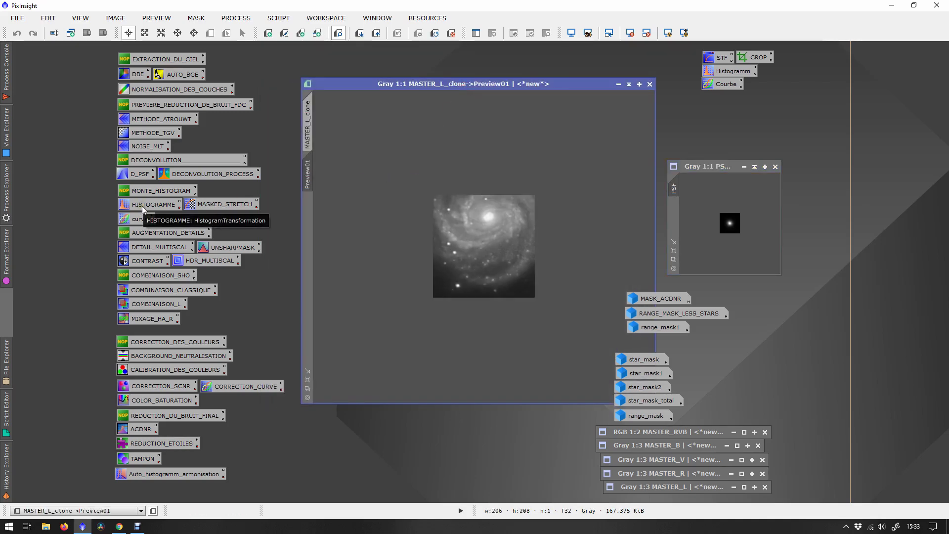
# Step: View the HISTOGRAMME process and close it, then open MASKED_STRETCH and set its target background to 0.08
pyautogui.doubleClick(141, 205)
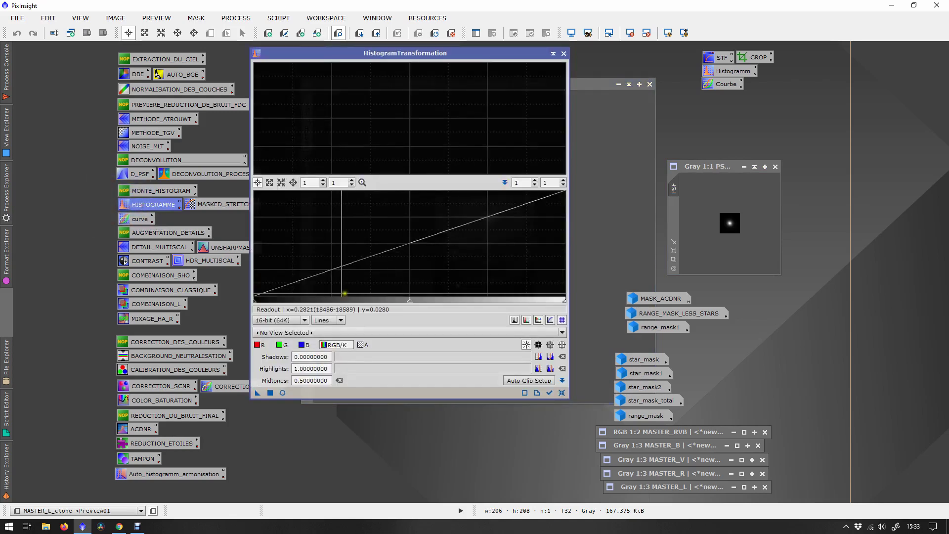
pyautogui.click(564, 53)
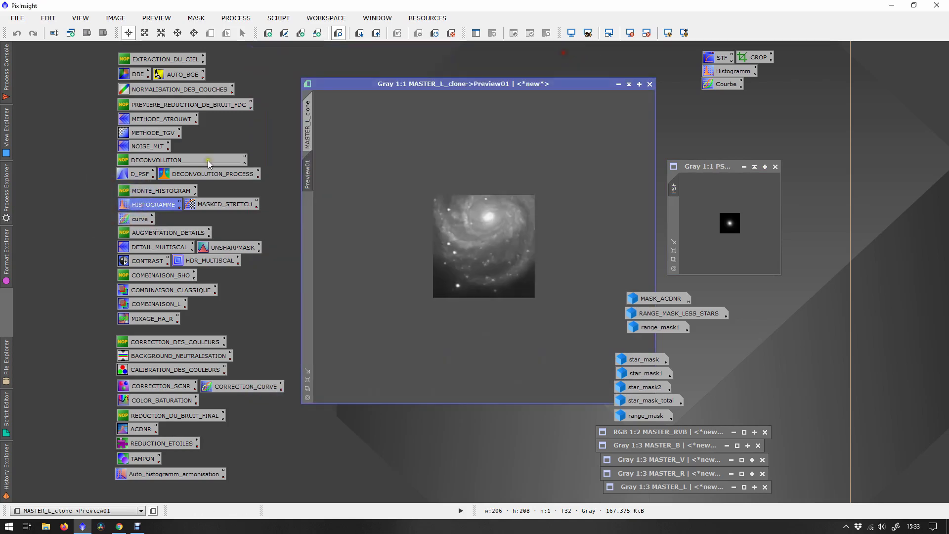
pyautogui.doubleClick(203, 205)
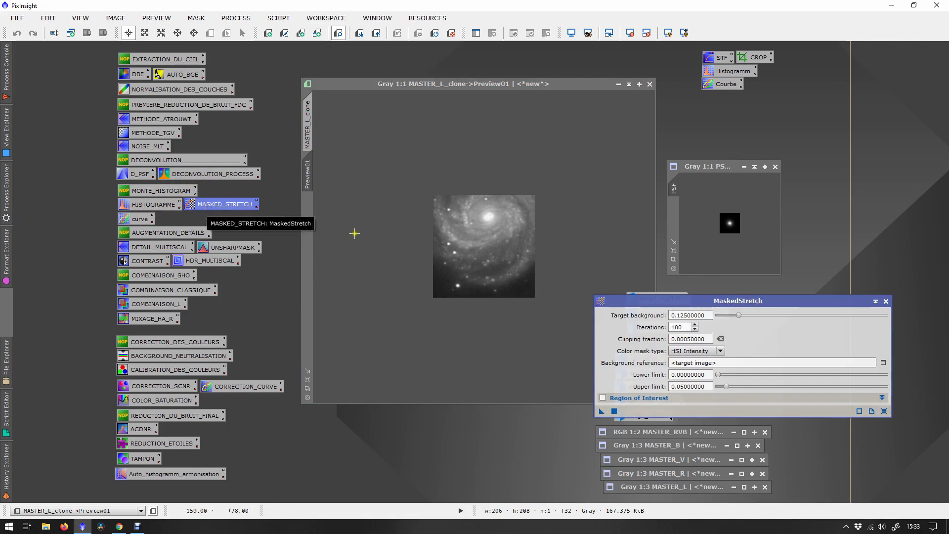
pyautogui.moveTo(728, 300)
pyautogui.mouseDown()
pyautogui.moveTo(717, 285)
pyautogui.moveTo(722, 304)
pyautogui.mouseUp()
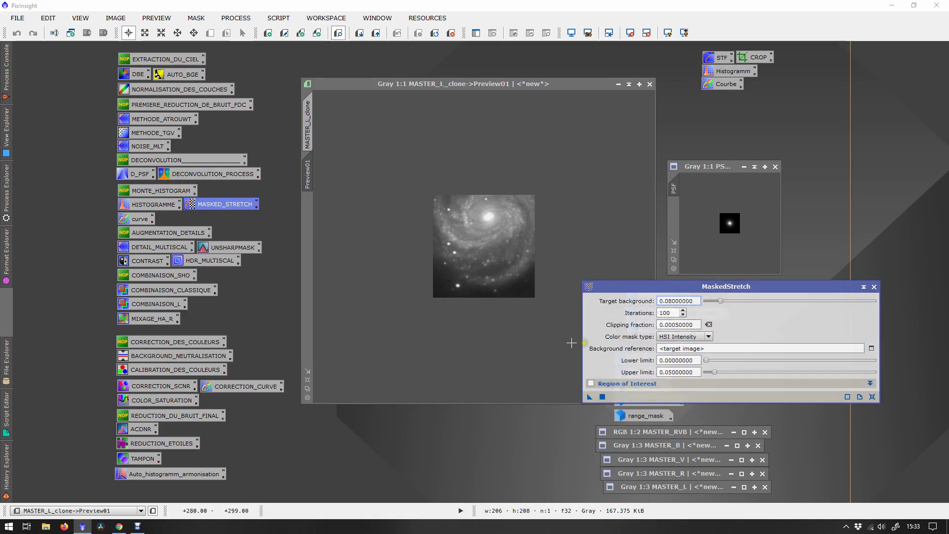
# Step: Define a second, small preview over an empty sky area of the full MASTER_L_clone image
pyautogui.click(307, 128)
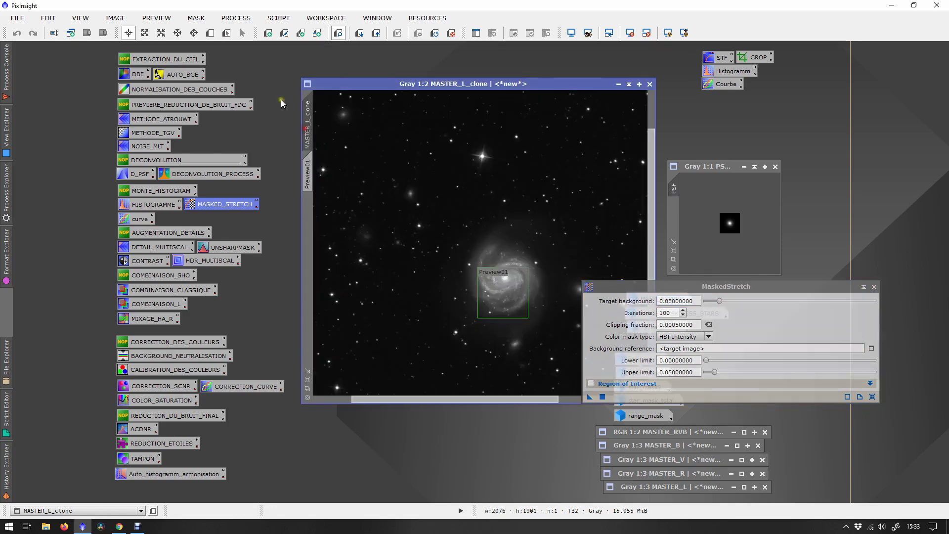
pyautogui.click(209, 33)
pyautogui.moveTo(365, 163); pyautogui.dragTo(377, 153)
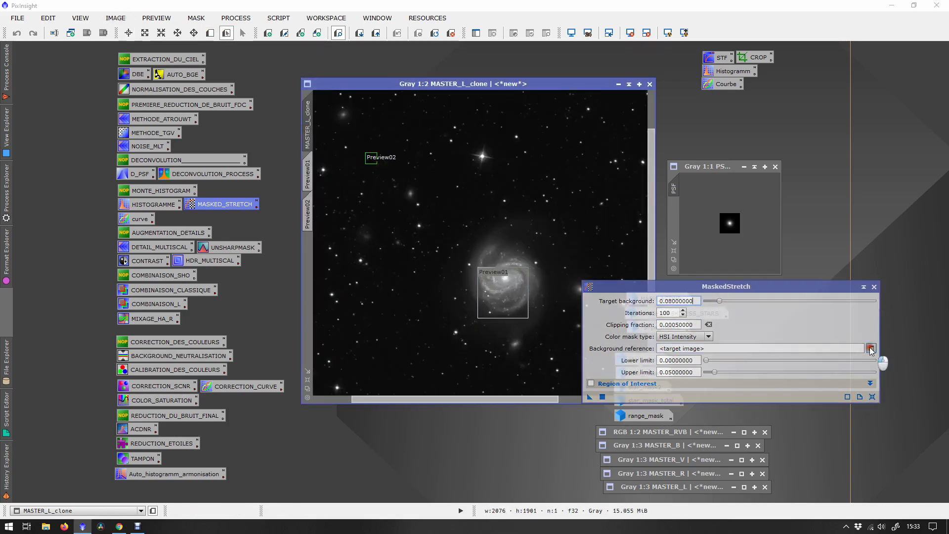
# Step: Bring up the view selection for MaskedStretch's background reference, dismiss it without choosing a view, and close the process
pyautogui.click(871, 348)
pyautogui.click(507, 247)
pyautogui.click(560, 231)
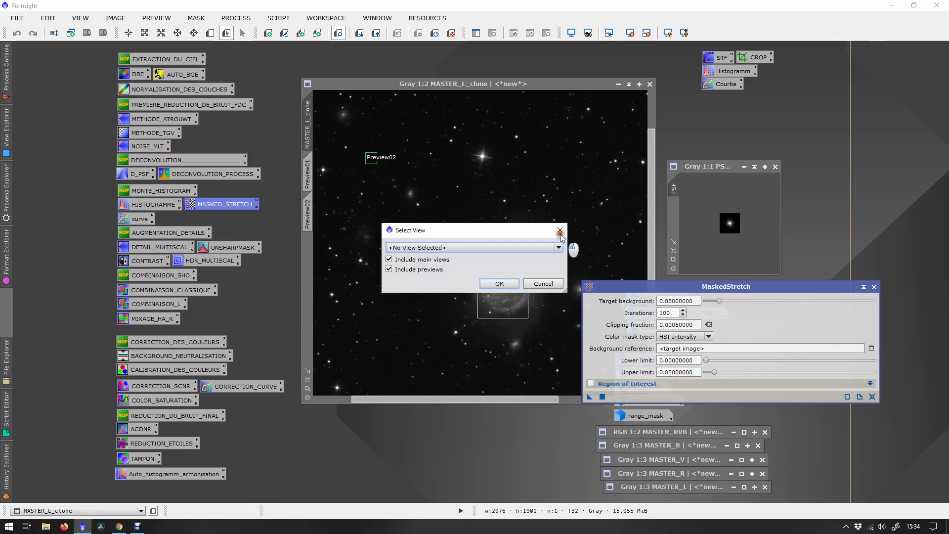
pyautogui.click(560, 231)
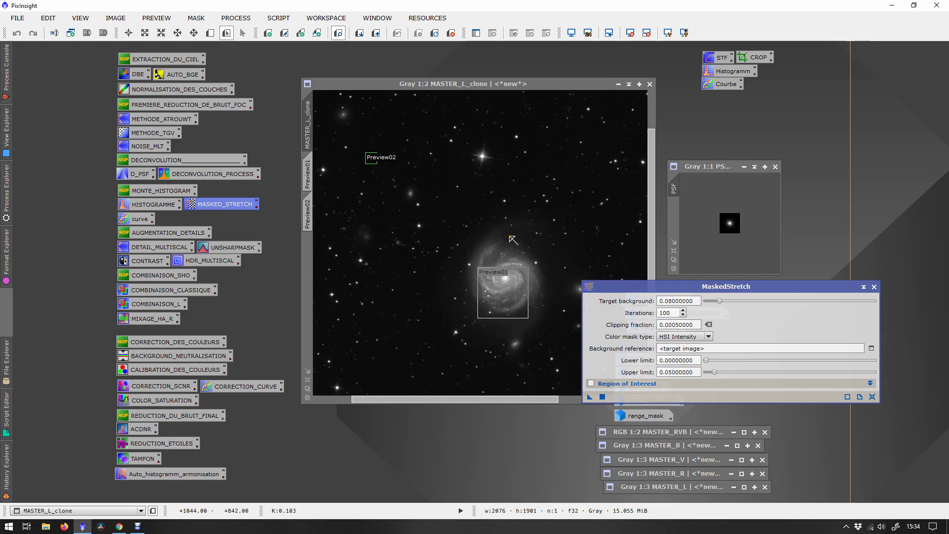
pyautogui.click(874, 287)
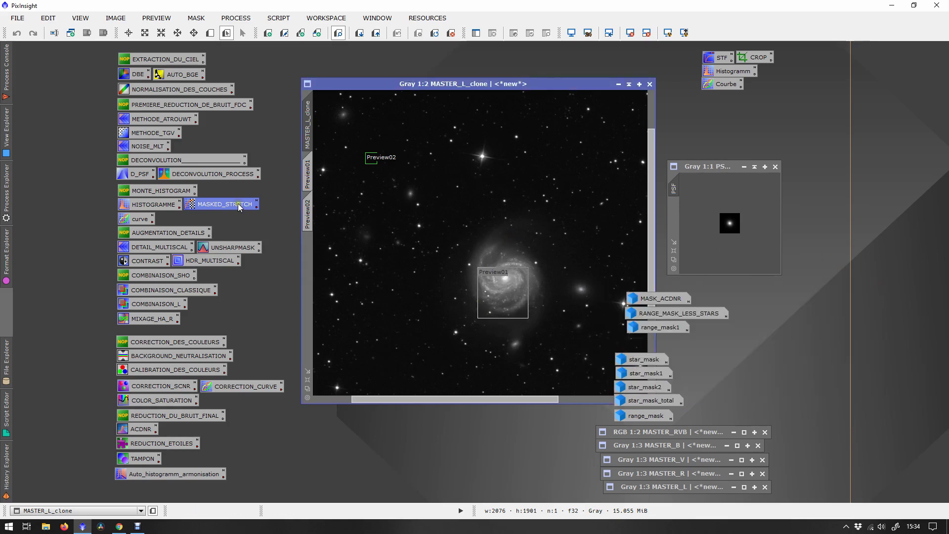
# Step: Shape a brightening curve in CurvesTransformation with a highlight point raised to about 0.80 at input 0.73, then close it unapplied
pyautogui.doubleClick(141, 219)
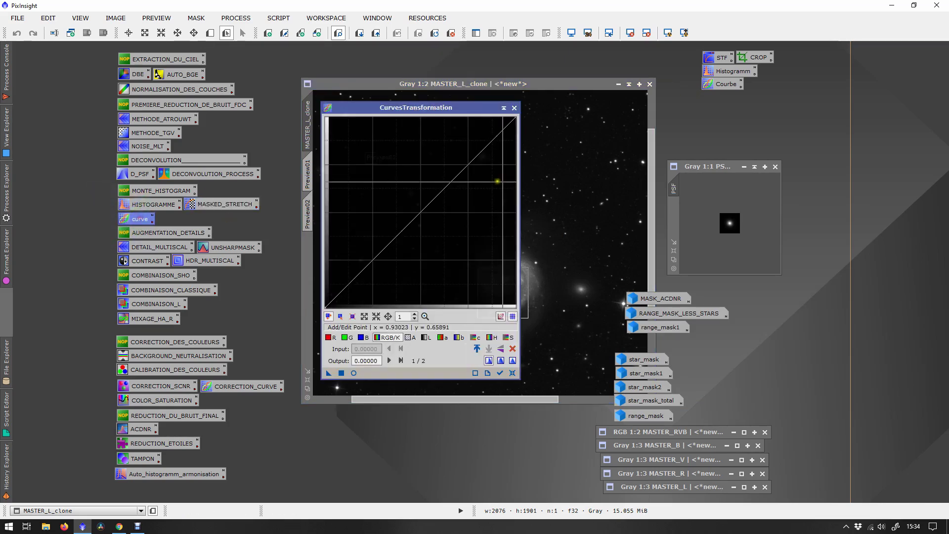
pyautogui.click(463, 163)
pyautogui.moveTo(463, 164); pyautogui.dragTo(465, 154)
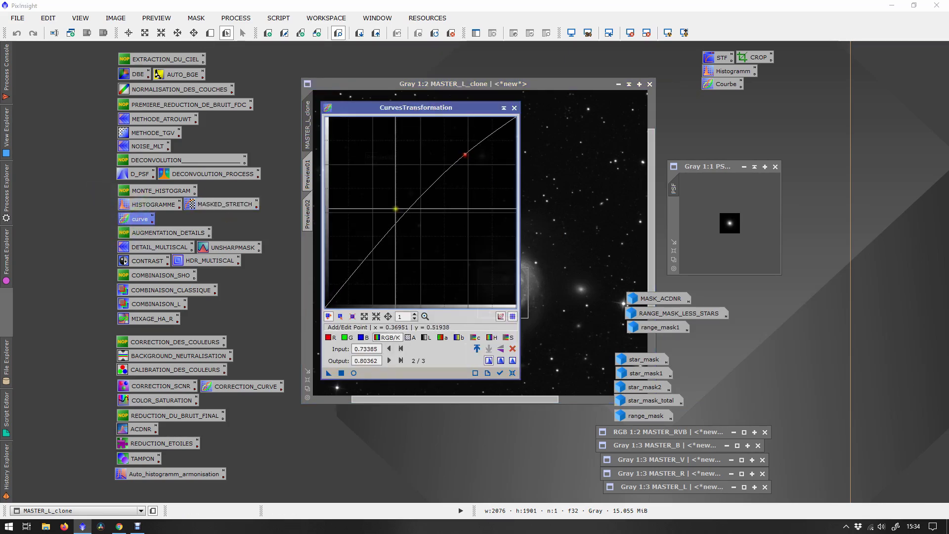
pyautogui.click(355, 267)
pyautogui.click(514, 108)
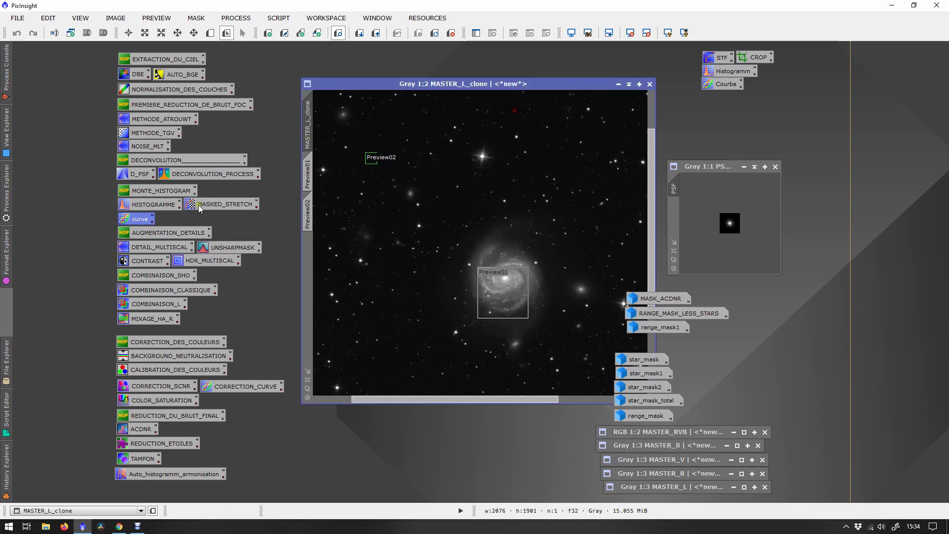
# Step: Open DETAIL_MULTISCAL, set the bias of detail layer 1 to 0.400, select layer 3, and close the process unapplied
pyautogui.doubleClick(143, 248)
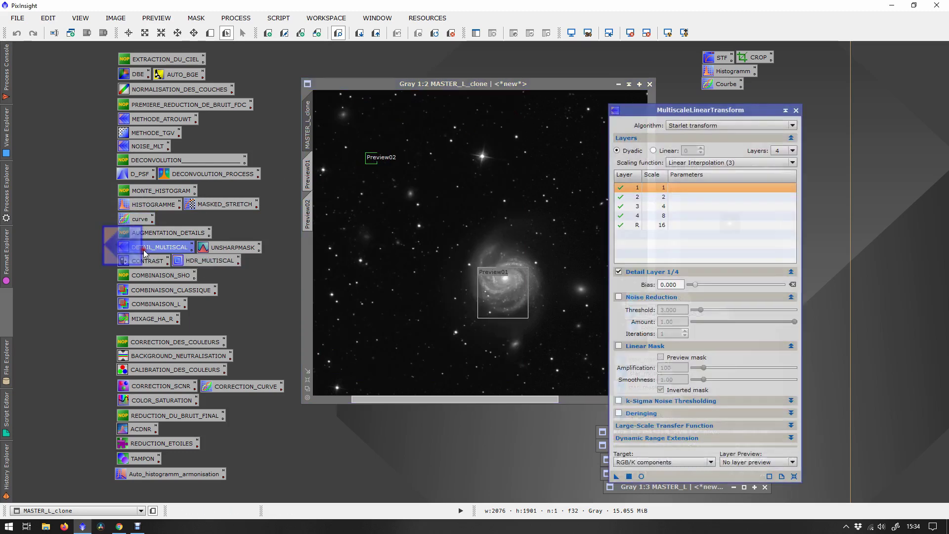
pyautogui.moveTo(708, 110); pyautogui.dragTo(650, 79)
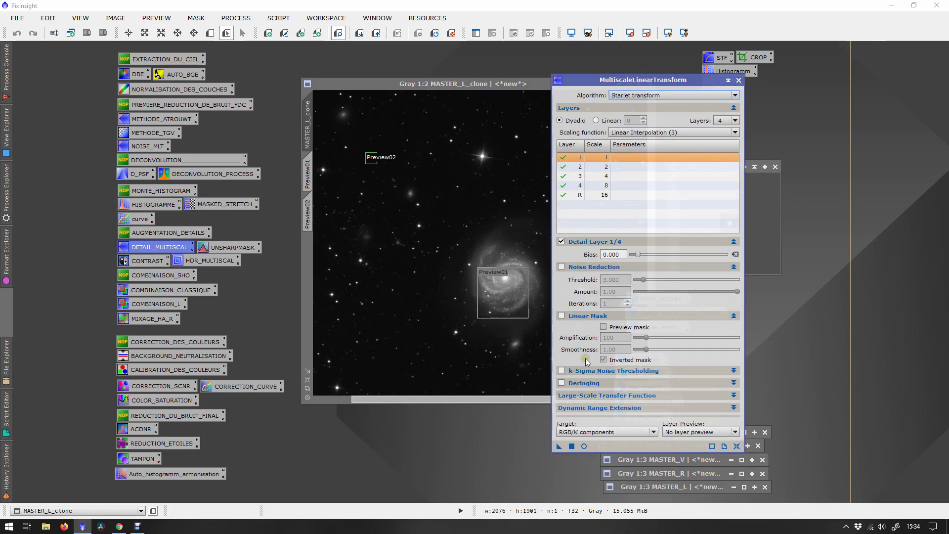
pyautogui.moveTo(638, 254); pyautogui.dragTo(640, 255)
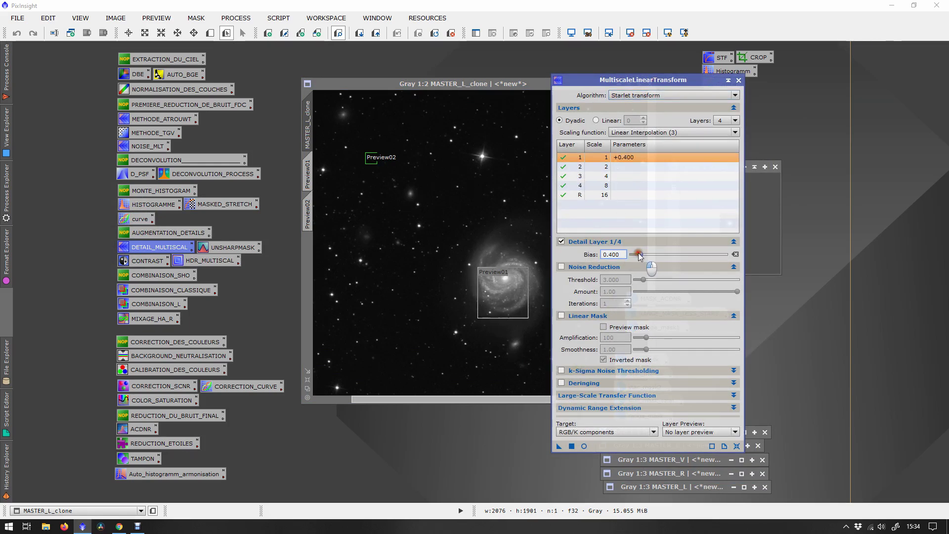
pyautogui.click(622, 174)
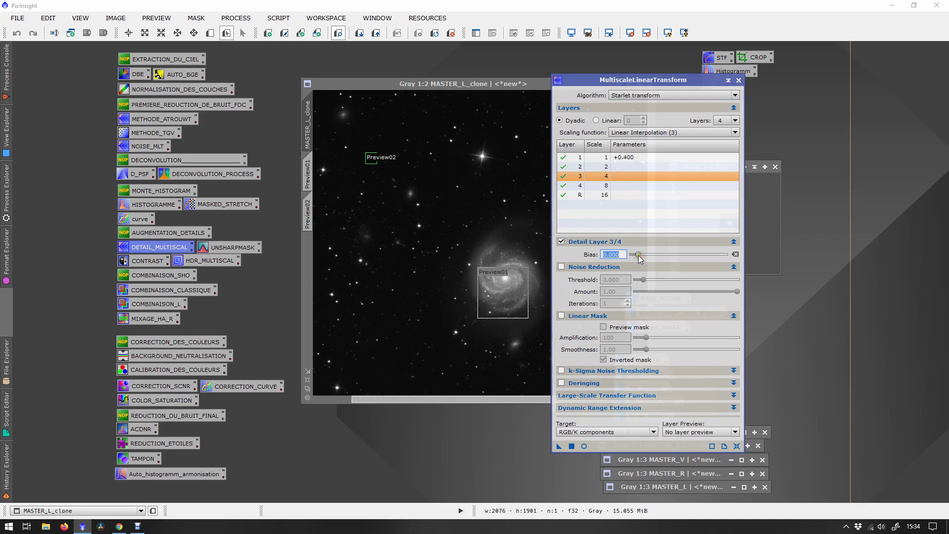
pyautogui.click(739, 80)
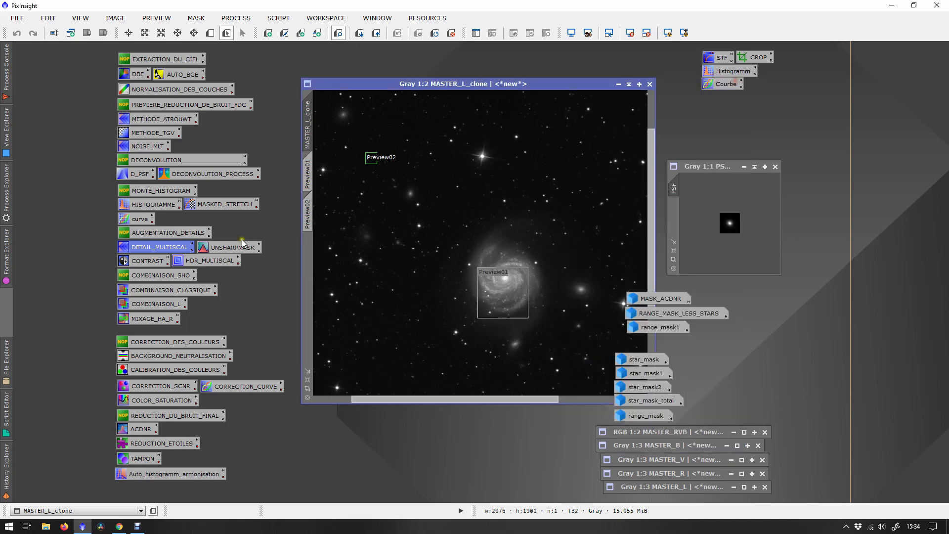
# Step: Open UNSHARPMASK, try StdDev 1.70 and Amount 0.61, toggle the Deringing option, and close the process unapplied
pyautogui.doubleClick(221, 249)
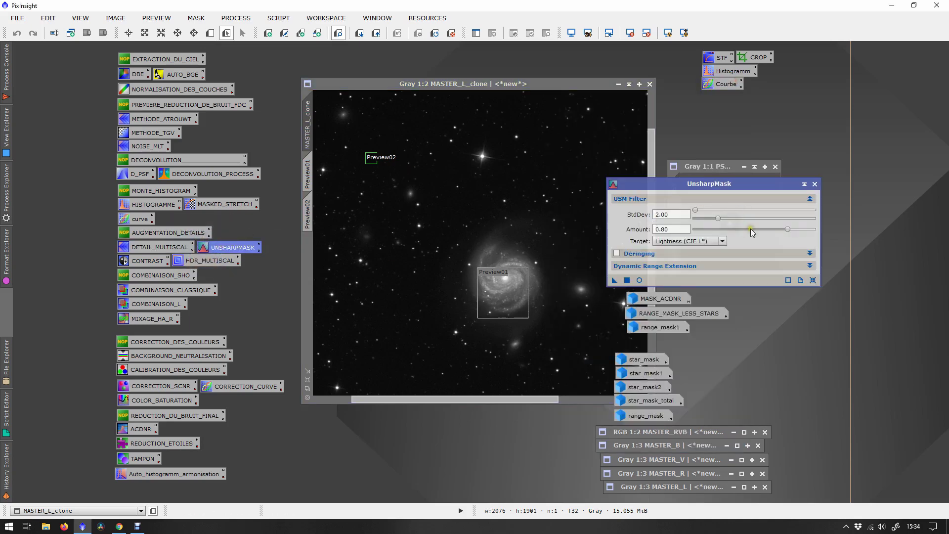
pyautogui.moveTo(785, 229); pyautogui.dragTo(720, 229)
pyautogui.click(617, 254)
pyautogui.click(616, 255)
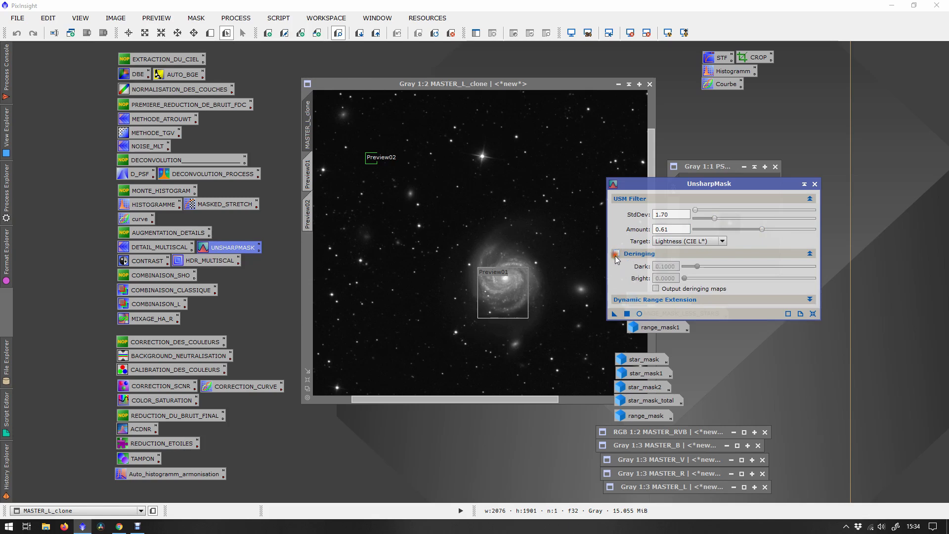
pyautogui.click(815, 184)
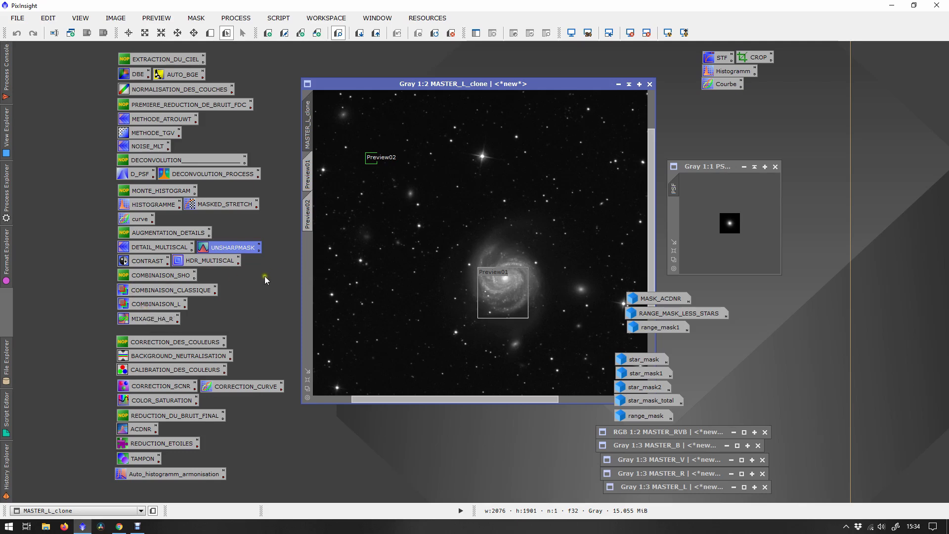
pyautogui.moveTo(292, 271); pyautogui.dragTo(87, 111)
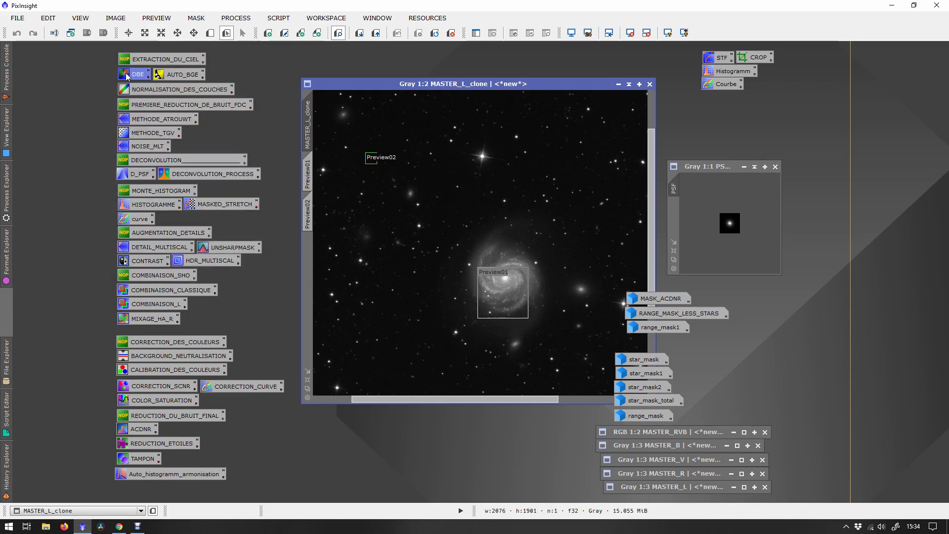
# Step: Open COMBINAISON_CLASSIQUE to review its R, G and B source images, close it unapplied, and point out the DBE and AUTO_BGE icons
pyautogui.doubleClick(182, 293)
pyautogui.moveTo(680, 119); pyautogui.dragTo(665, 121)
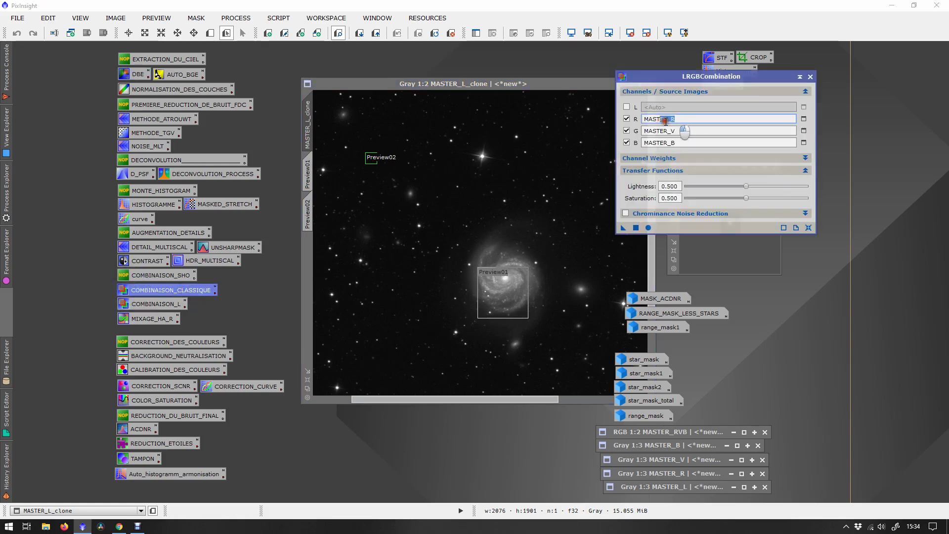
pyautogui.click(691, 143)
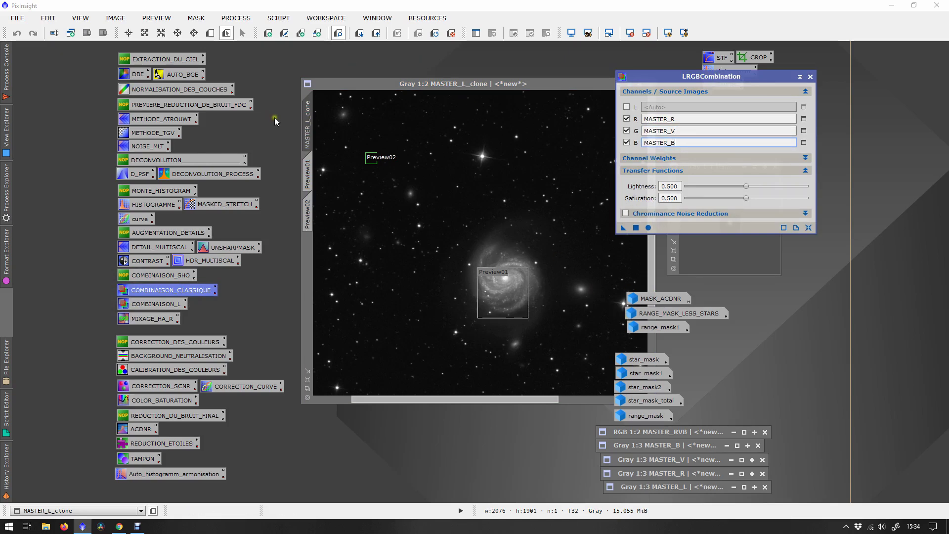
pyautogui.click(811, 77)
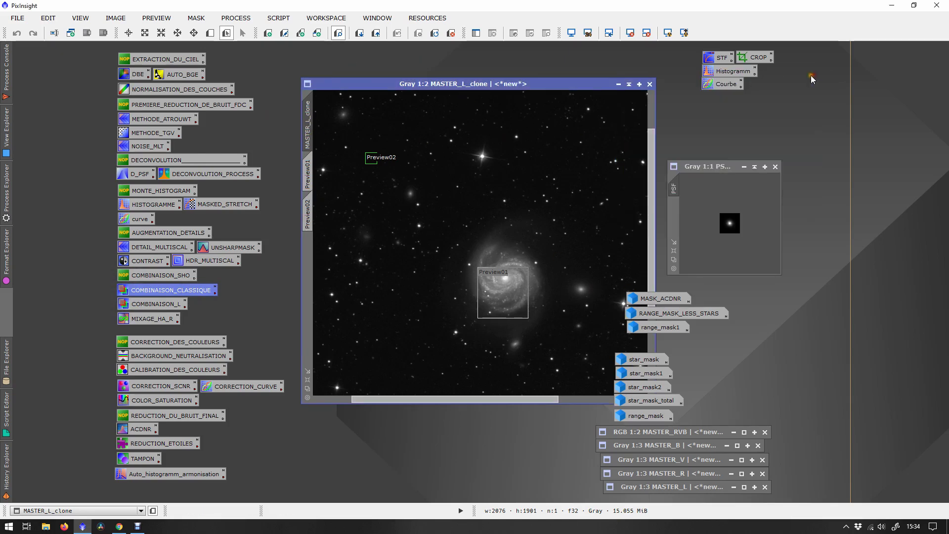
pyautogui.click(137, 74)
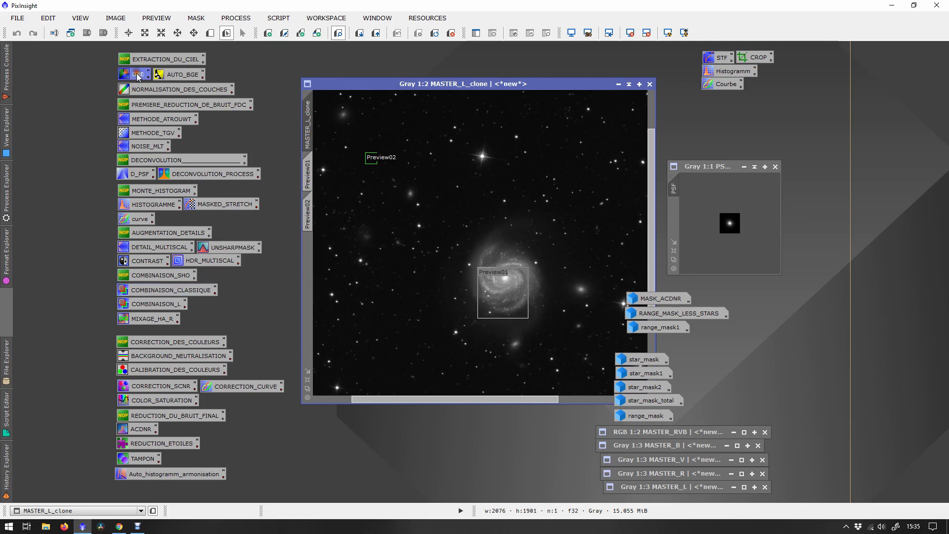
pyautogui.click(187, 77)
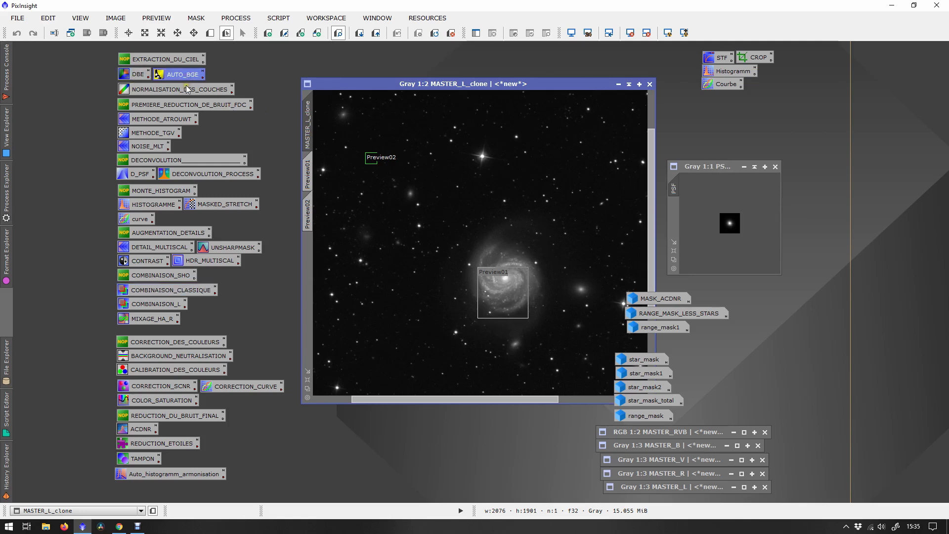
# Step: Open BACKGROUND_NEUTRALISATION, clear its reference image, bring up the view selection and dismiss it, and close the process unapplied
pyautogui.doubleClick(167, 356)
pyautogui.moveTo(725, 133); pyautogui.dragTo(535, 163)
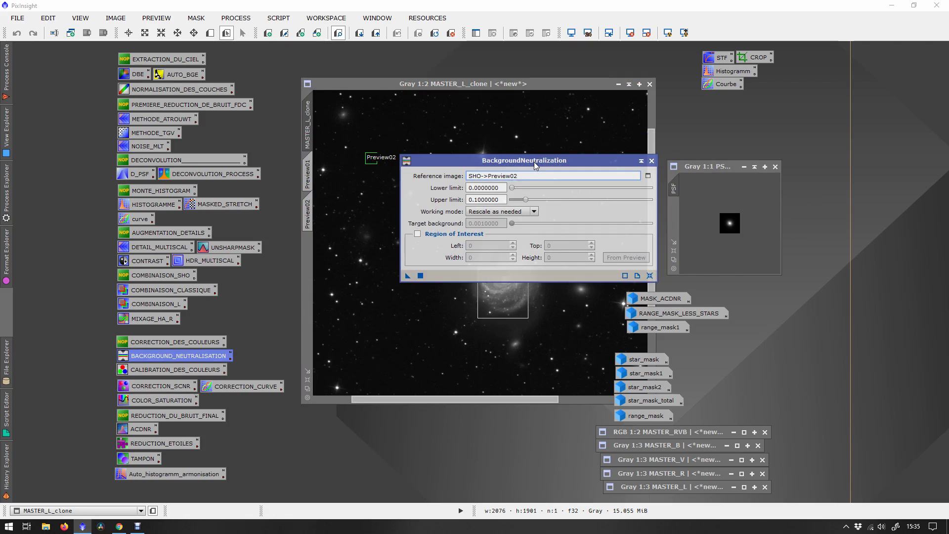
pyautogui.moveTo(519, 175); pyautogui.dragTo(422, 178)
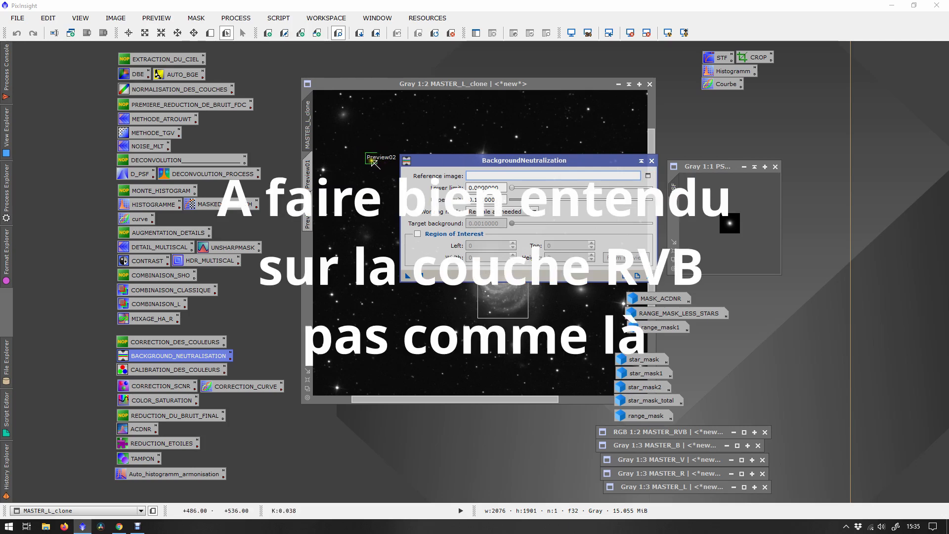
pyautogui.click(648, 175)
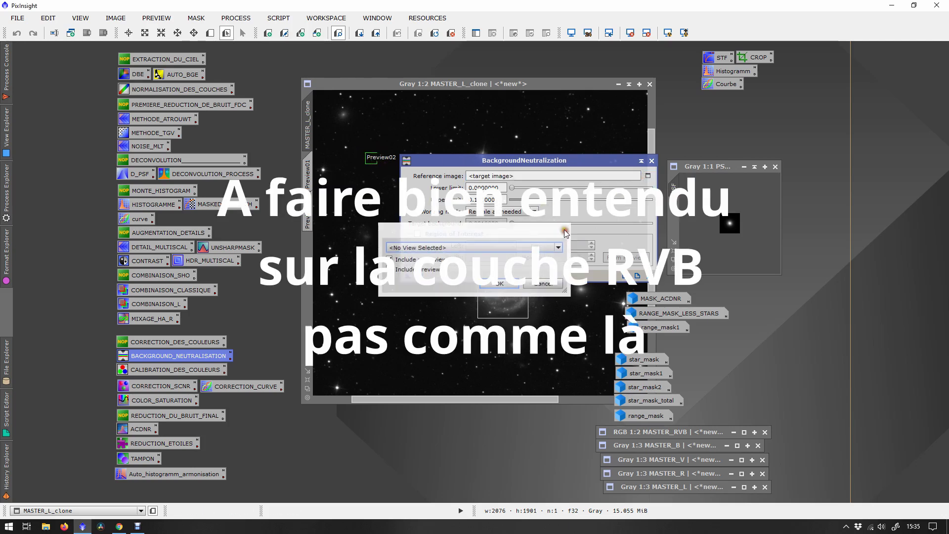
pyautogui.click(565, 232)
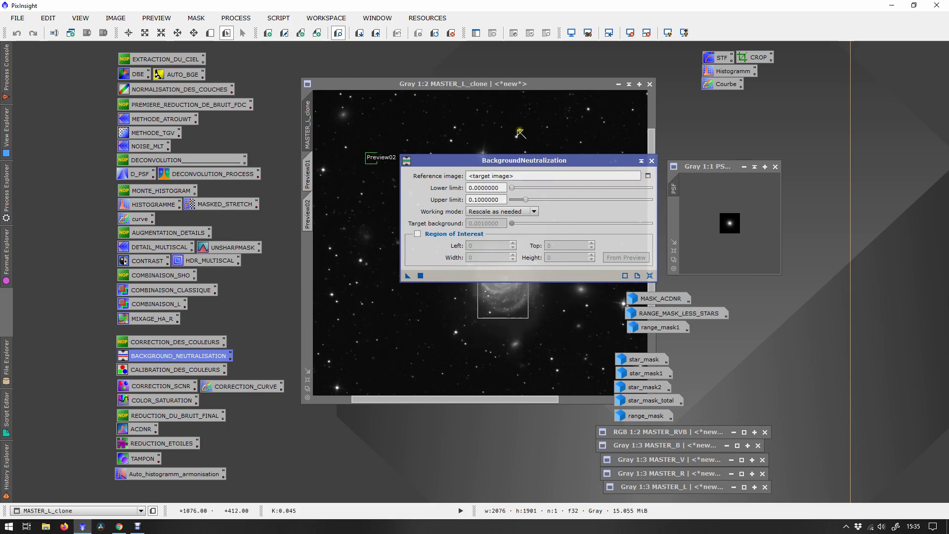
pyautogui.moveTo(606, 160); pyautogui.dragTo(591, 203)
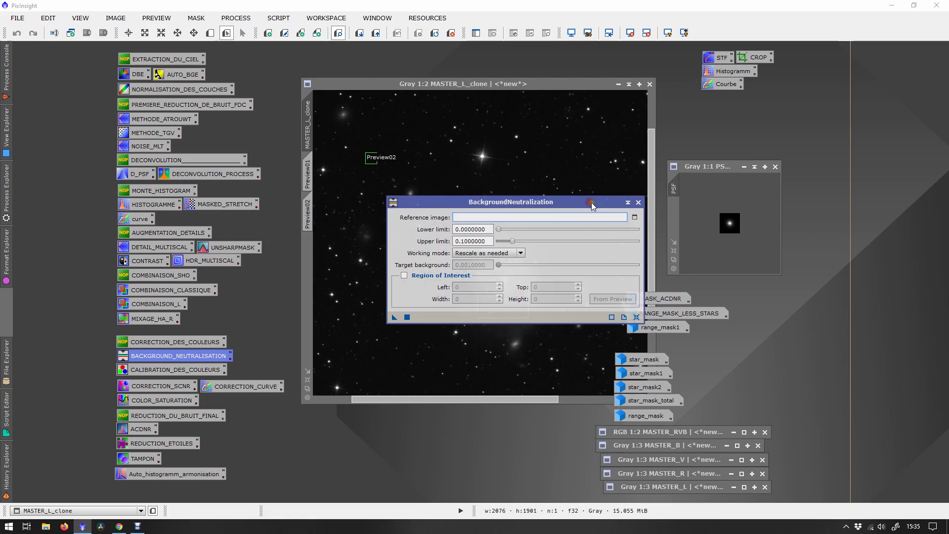
pyautogui.click(639, 202)
# Step: Open CALIBRATION_DES_COULEURS to review its white and background reference settings, reposition the MASTER_L_clone window, and close the process unapplied
pyautogui.doubleClick(157, 370)
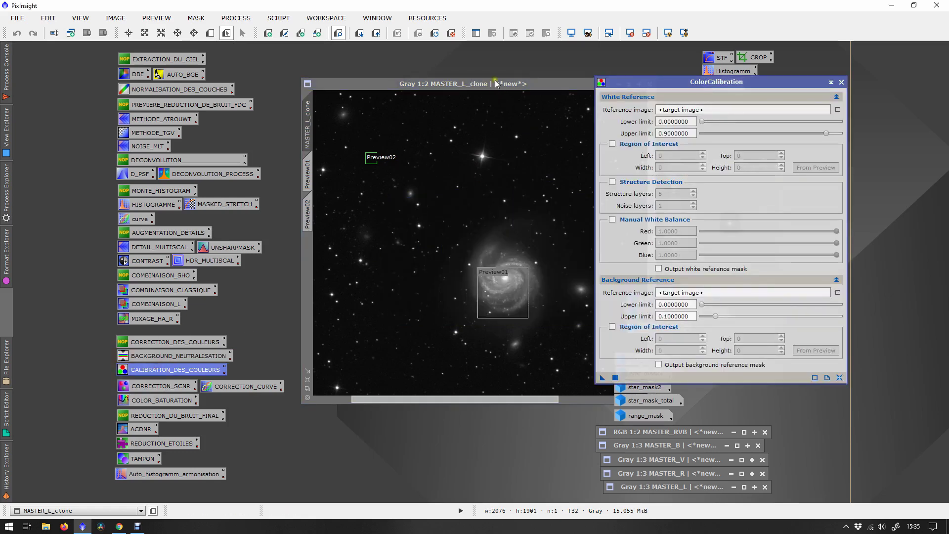
pyautogui.moveTo(497, 84); pyautogui.dragTo(405, 85)
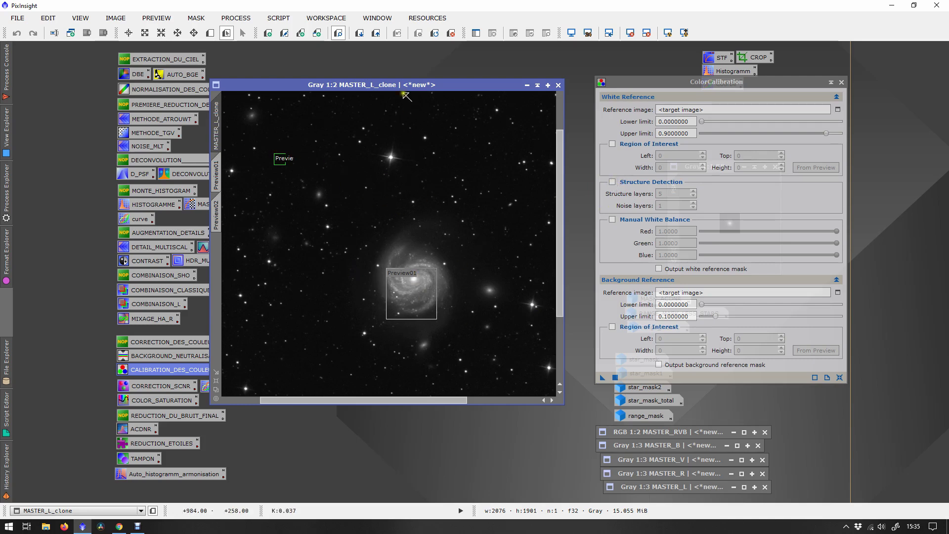
pyautogui.moveTo(405, 85); pyautogui.dragTo(473, 61)
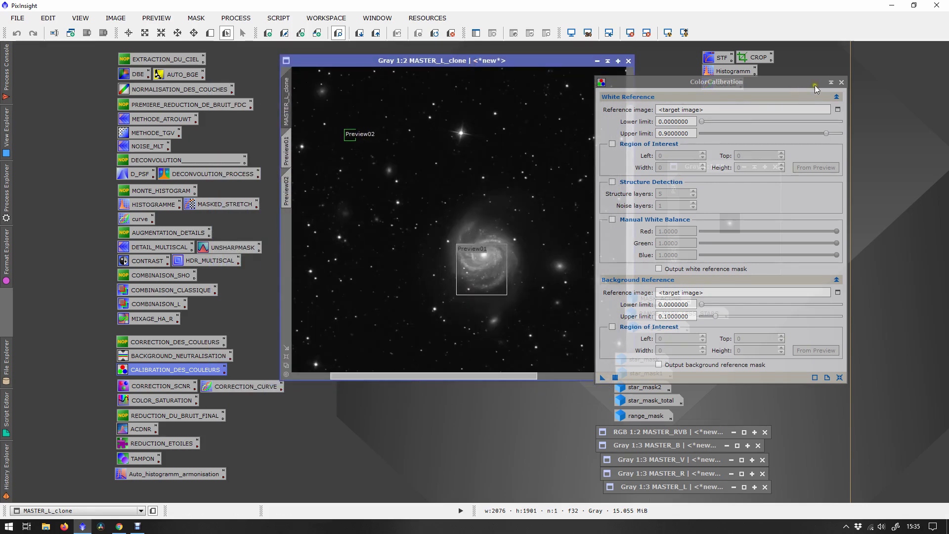
pyautogui.click(842, 82)
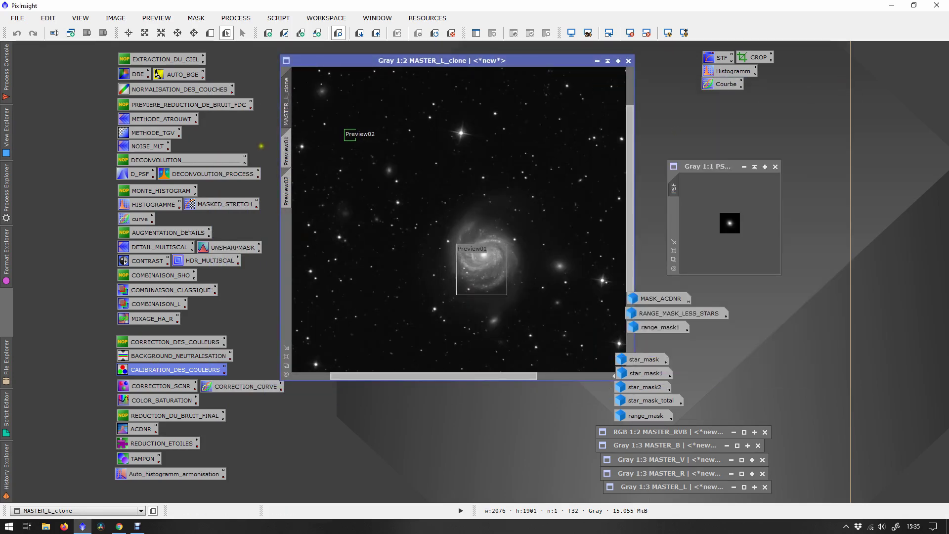
# Step: Look through the available ColorCalibration processes as far as PhotometricColorCalibration without opening any of them
pyautogui.click(252, 18)
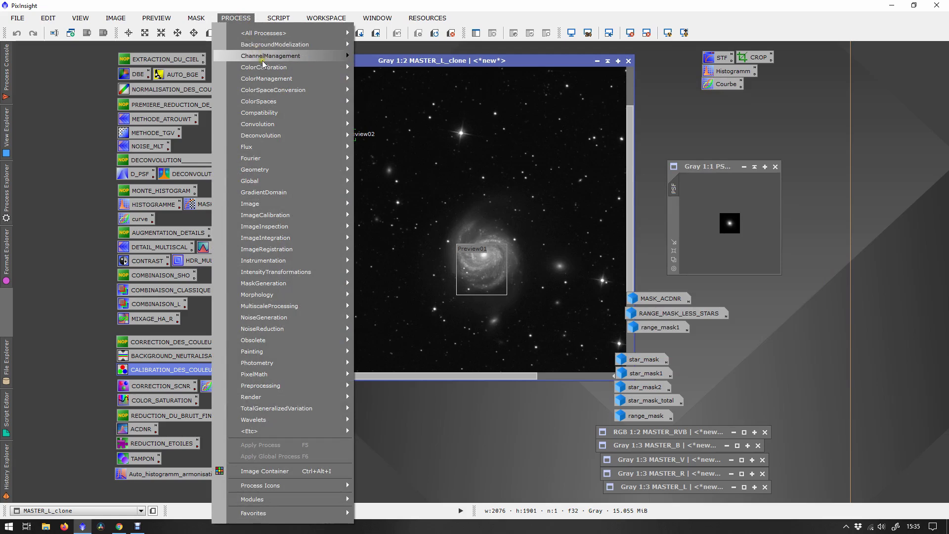
pyautogui.moveTo(265, 66)
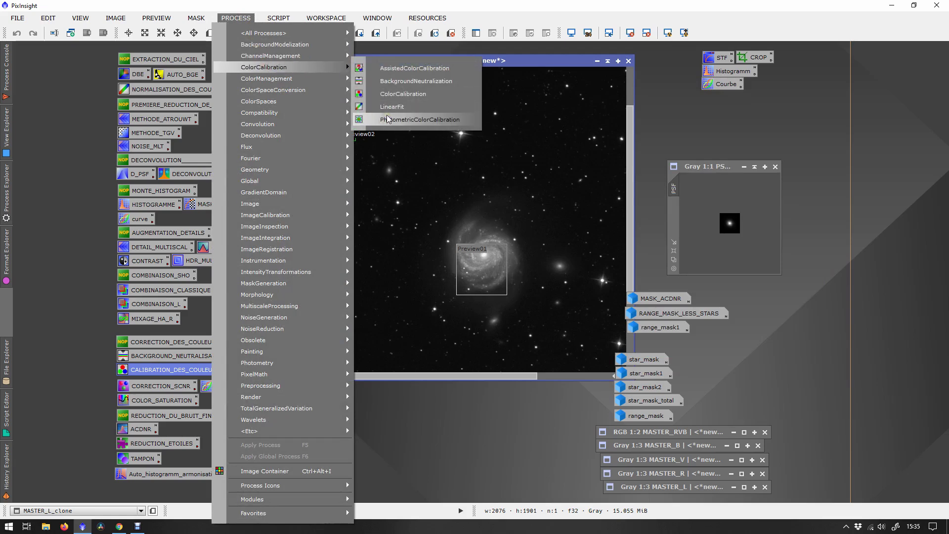
pyautogui.press('Escape')
pyautogui.press('Escape')
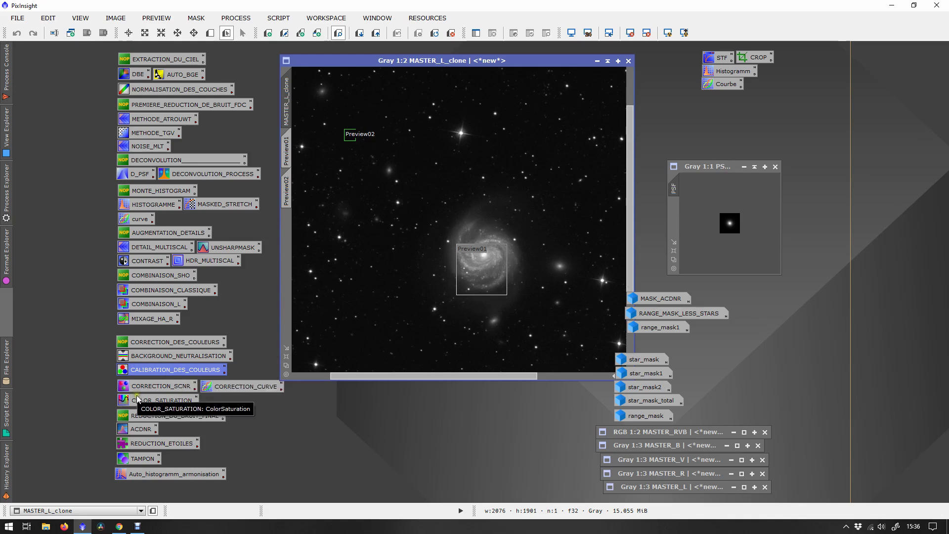
# Step: Open CORRECTION_SCNR, review the colors it can remove while keeping Green, point out the amount setting, and close it unapplied
pyautogui.doubleClick(150, 388)
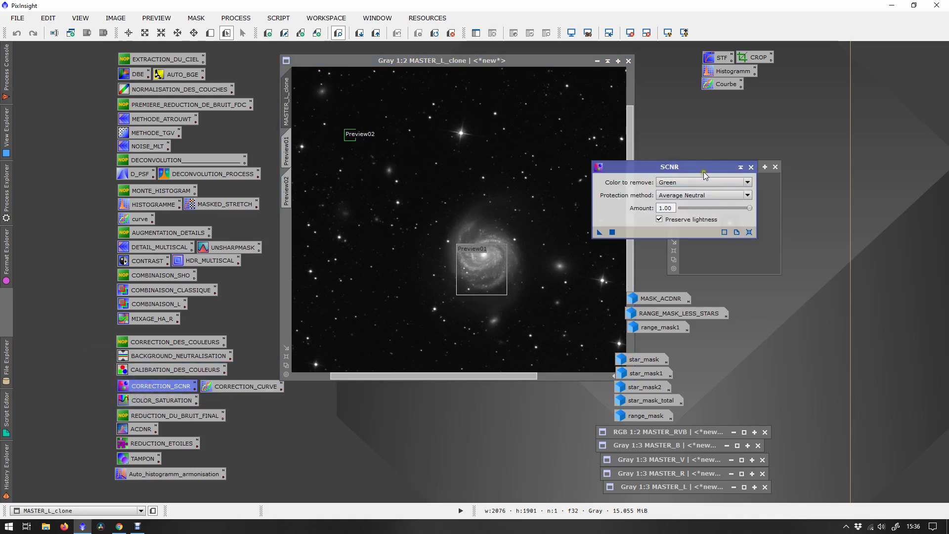
pyautogui.moveTo(705, 170); pyautogui.dragTo(687, 175)
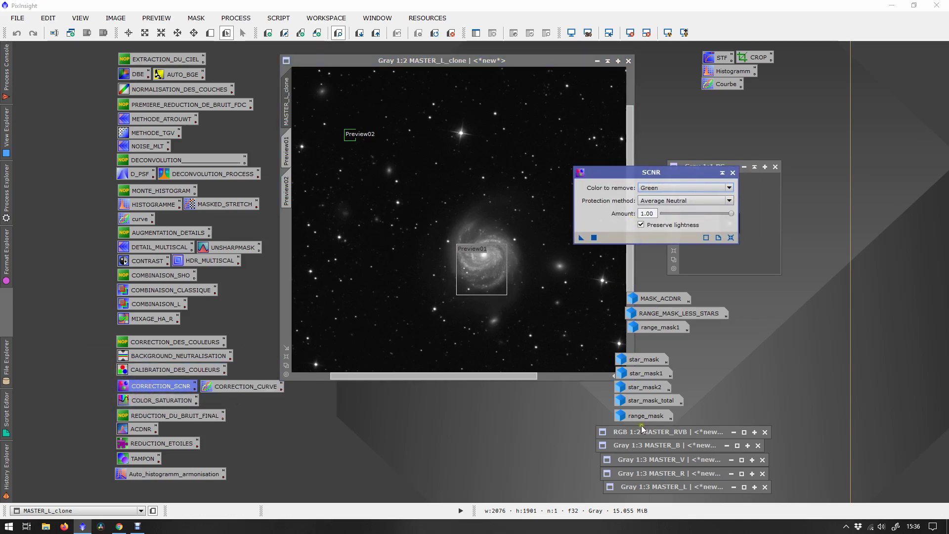
pyautogui.click(664, 188)
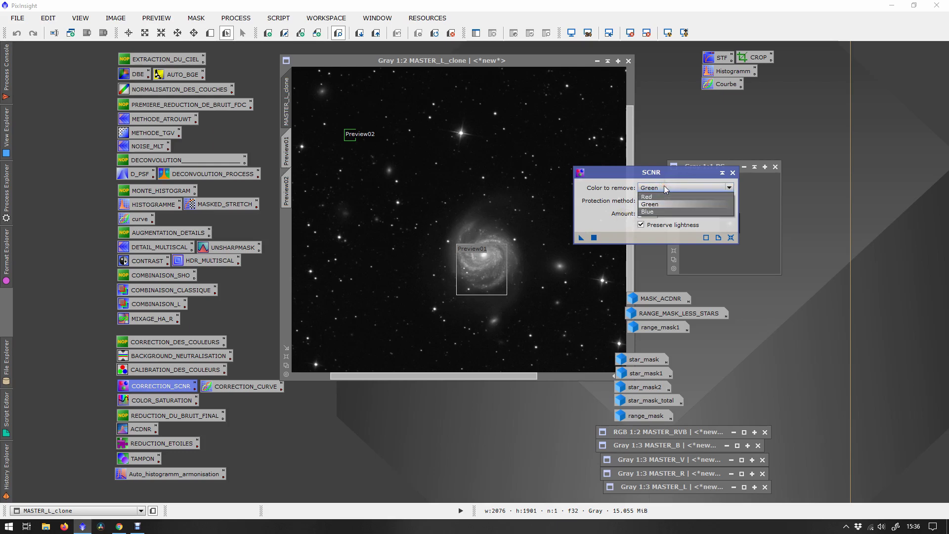
pyautogui.click(664, 187)
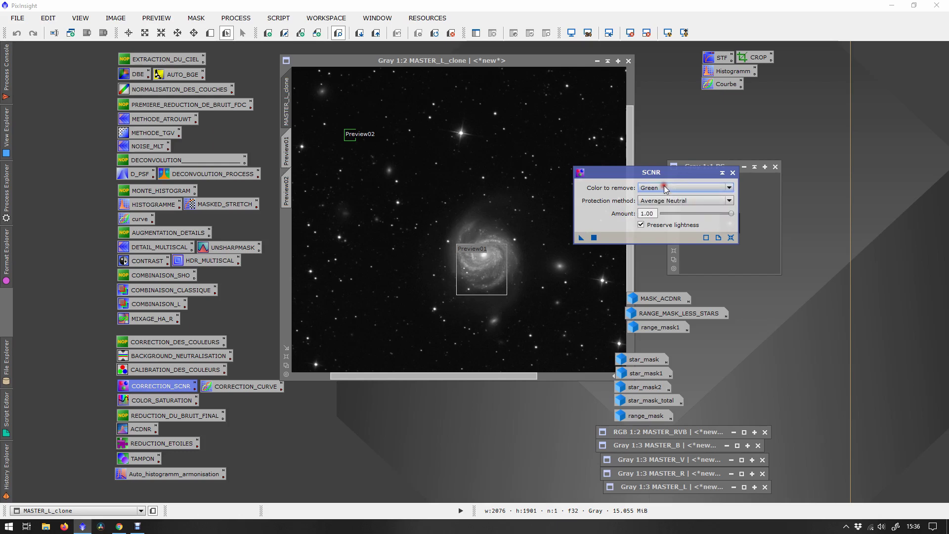
pyautogui.click(664, 187)
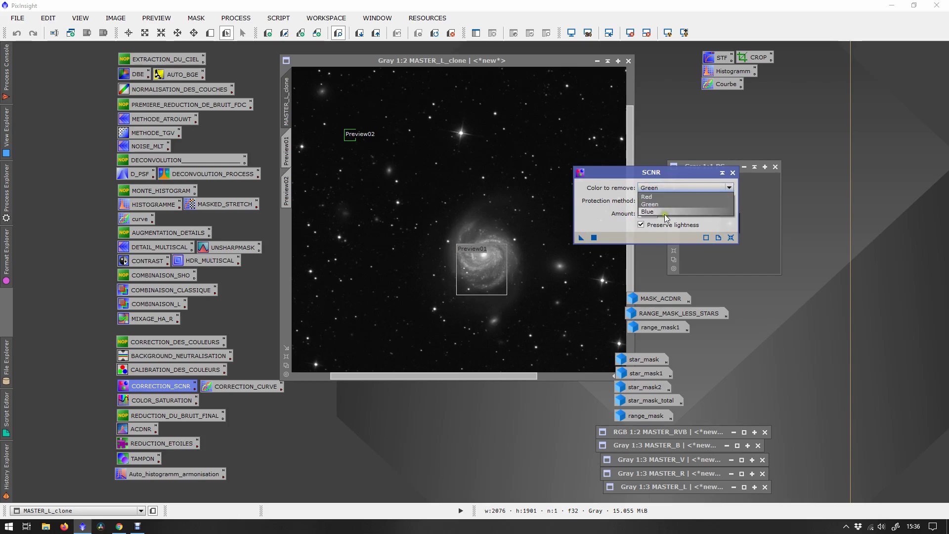
pyautogui.click(666, 183)
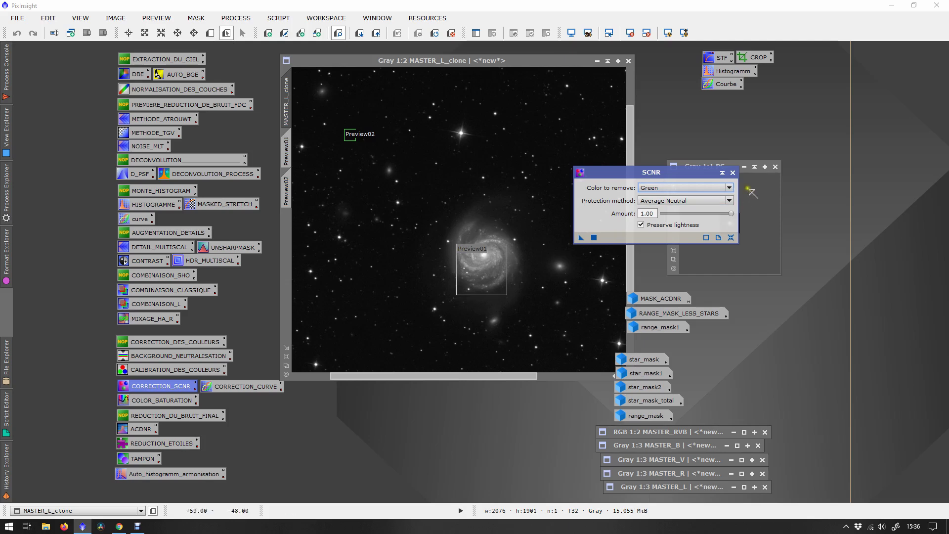
pyautogui.moveTo(733, 219); pyautogui.dragTo(701, 222)
pyautogui.click(732, 172)
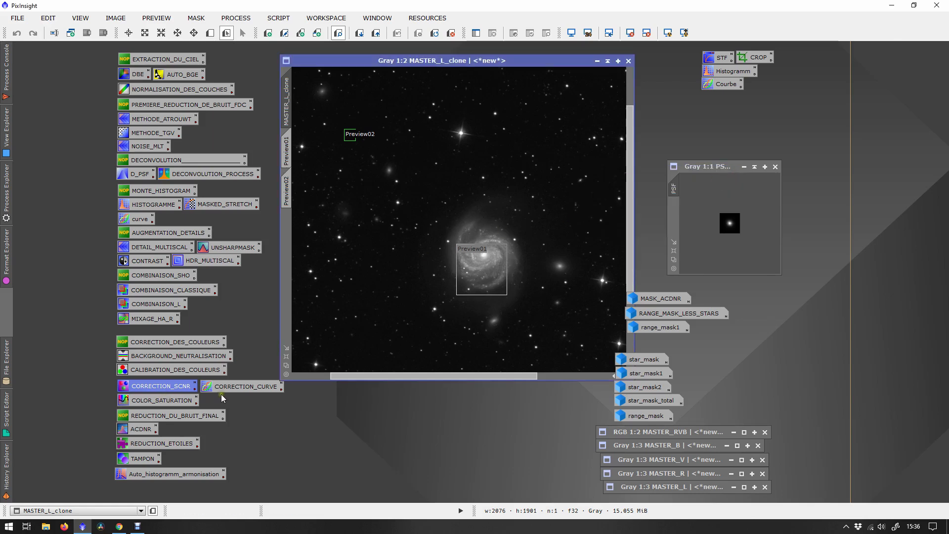
# Step: Read the description attached to the CORRECTION_SCNR icon, and open CORRECTION_CURVE to view its curve before closing it unapplied
pyautogui.click(195, 391)
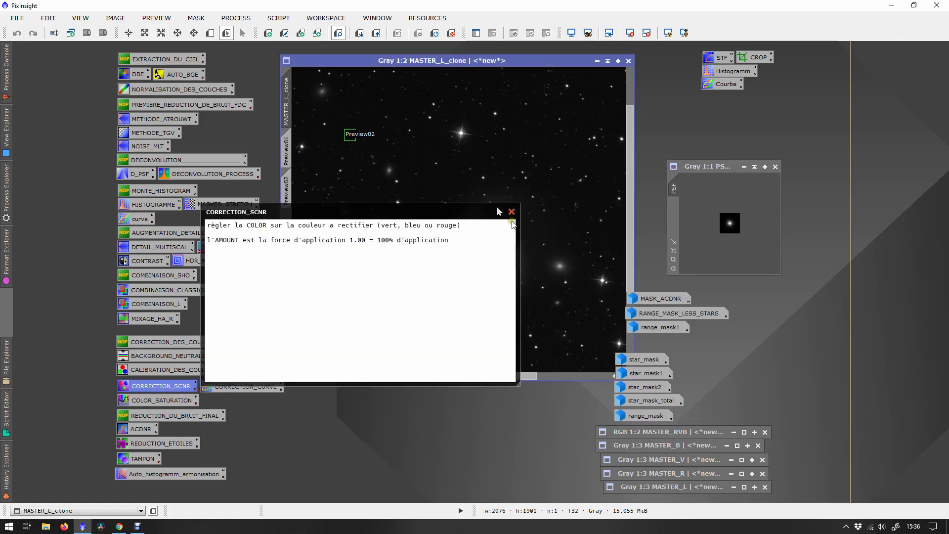
pyautogui.click(511, 212)
pyautogui.doubleClick(232, 388)
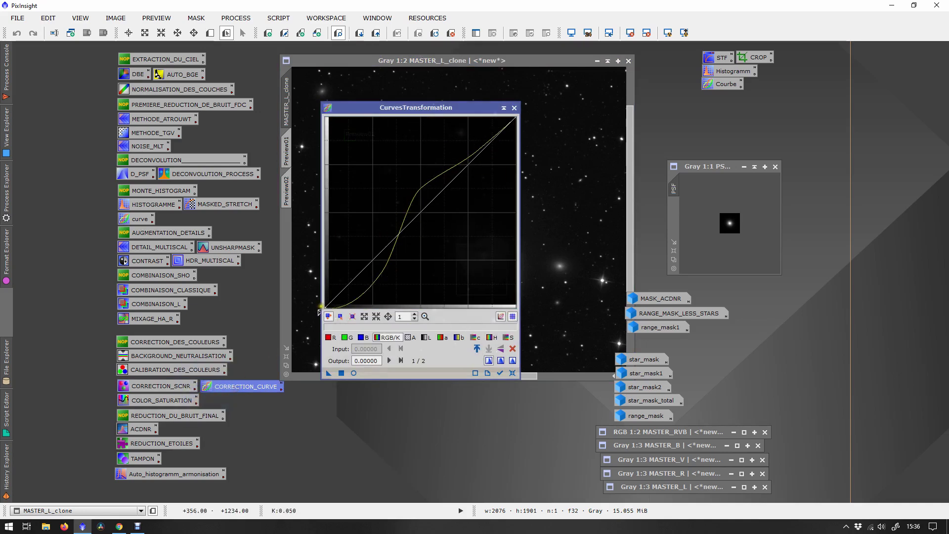
pyautogui.click(514, 108)
# Step: Open COLOR_SATURATION, raise the curve's ends to about 0.48 and a point near hue 0.42 to about 0.69, and set Hue shift to 0.440
pyautogui.doubleClick(158, 405)
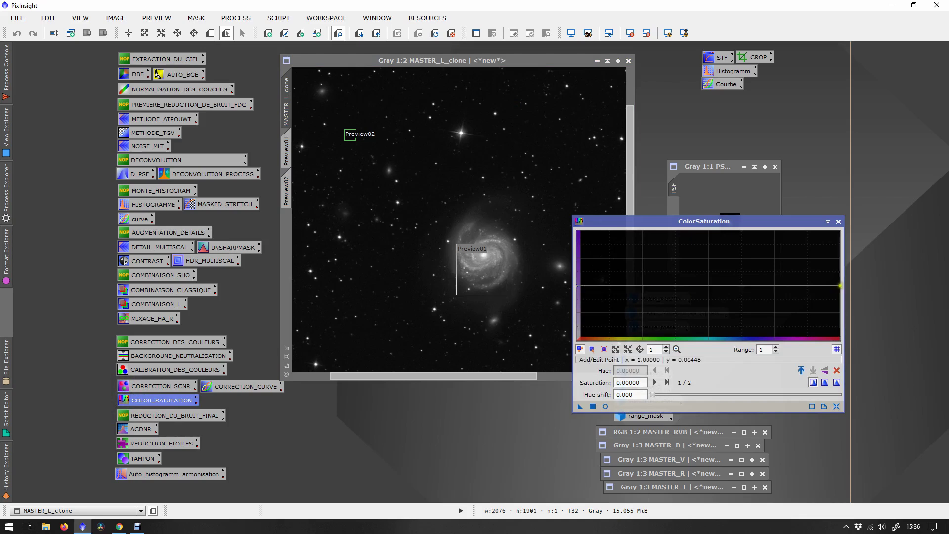
pyautogui.moveTo(839, 285); pyautogui.dragTo(837, 259)
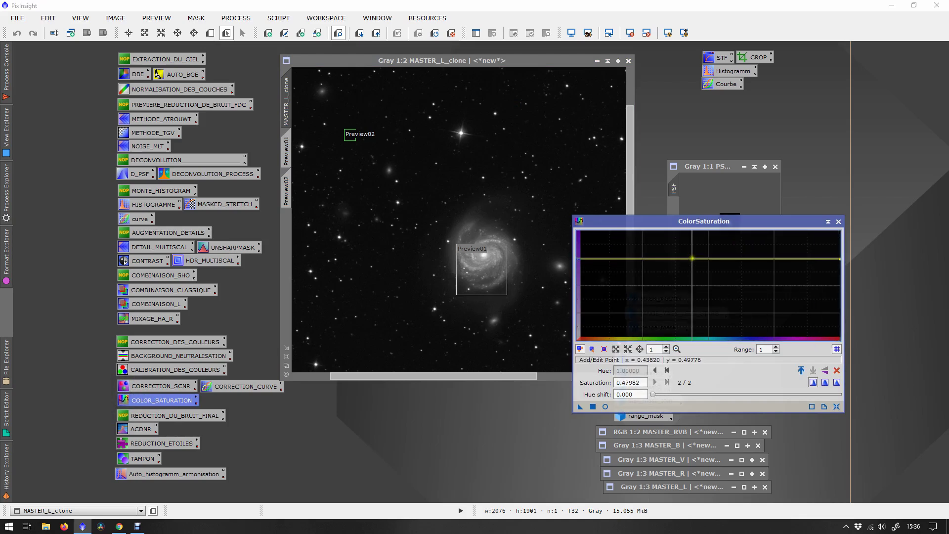
pyautogui.moveTo(692, 264)
pyautogui.mouseDown()
pyautogui.moveTo(691, 275)
pyautogui.moveTo(688, 247)
pyautogui.mouseUp()
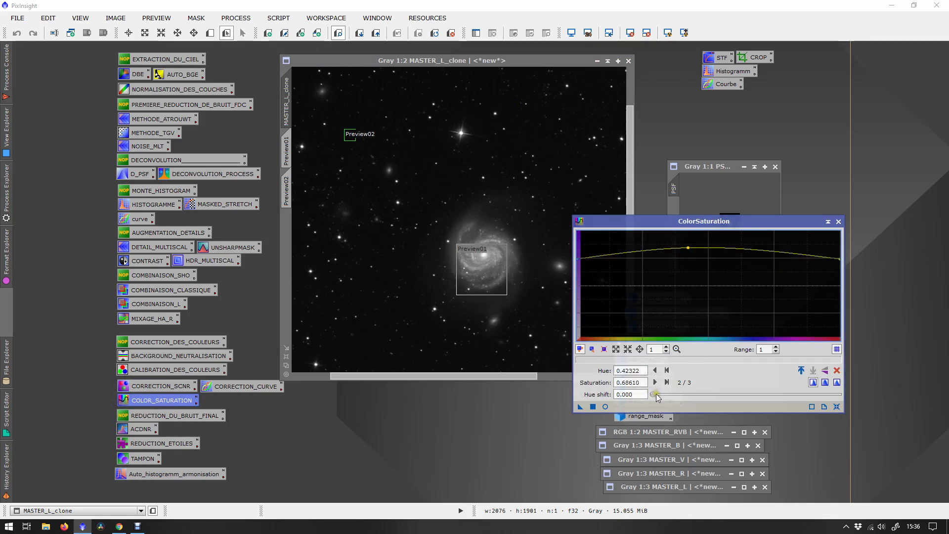
pyautogui.click(657, 394)
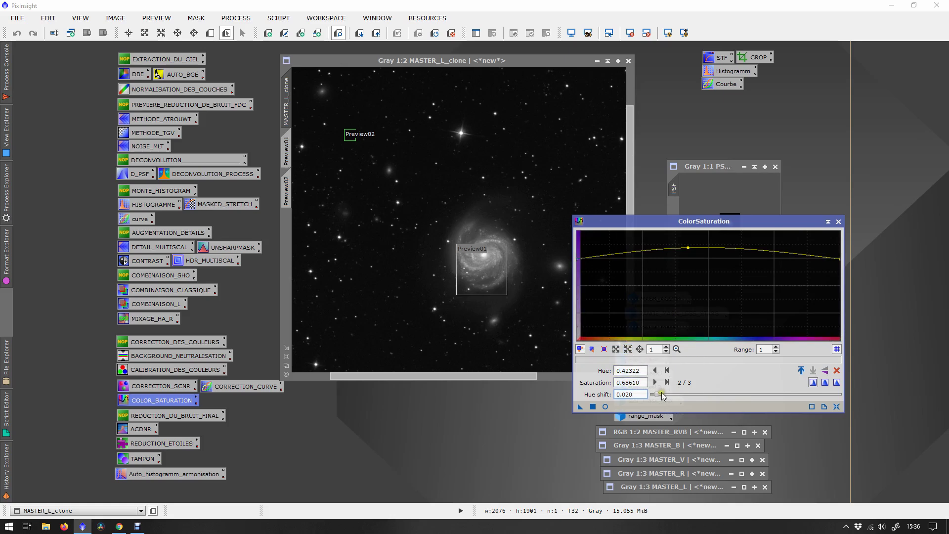
pyautogui.moveTo(656, 394); pyautogui.dragTo(735, 394)
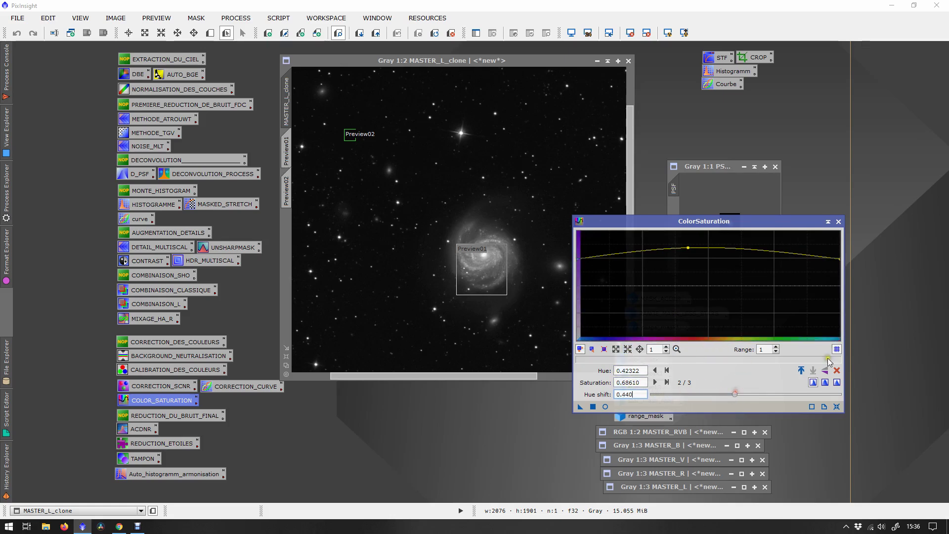
# Step: Reset the saturation curve and shape a local peak with flanking points near hues 0.31 and 0.47, anchoring the higher hues near zero saturation
pyautogui.click(837, 372)
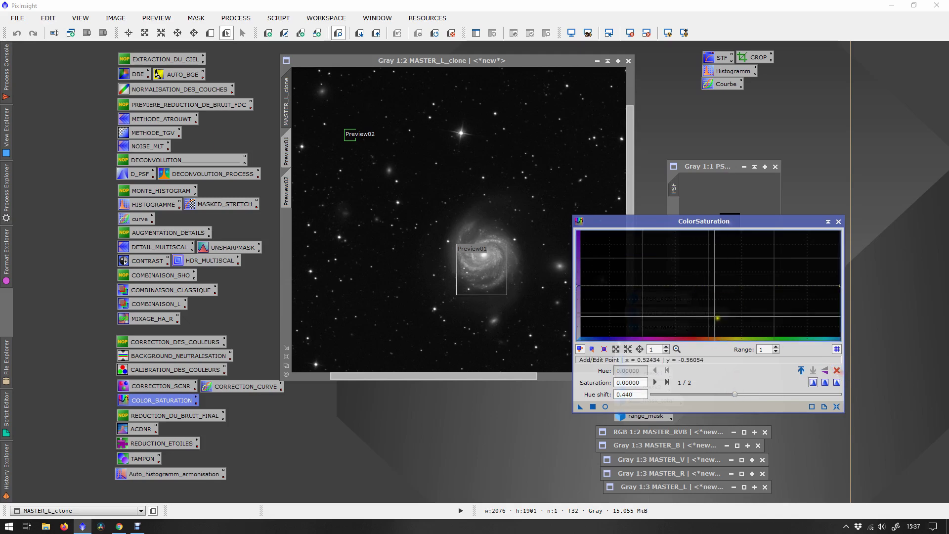
pyautogui.moveTo(683, 287); pyautogui.dragTo(675, 258)
pyautogui.click(700, 279)
pyautogui.click(643, 277)
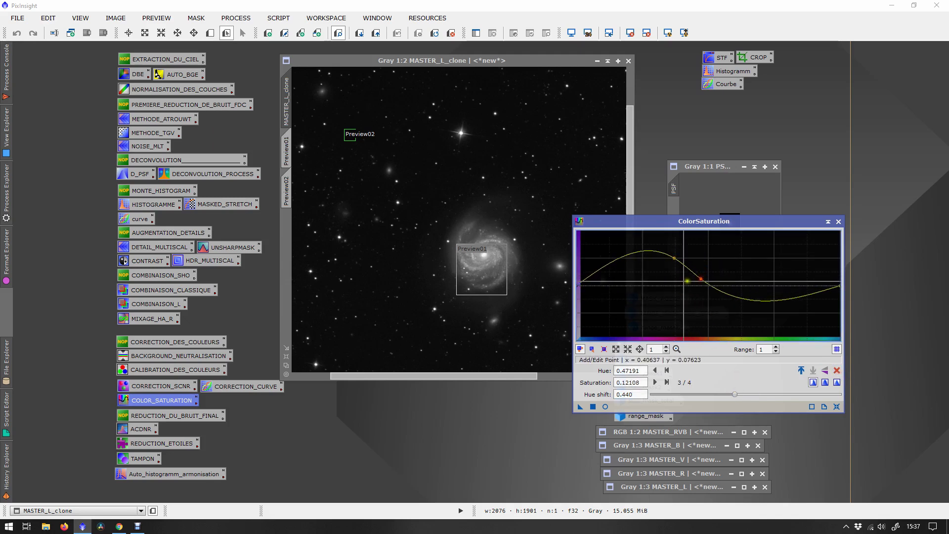
pyautogui.click(762, 286)
pyautogui.click(796, 284)
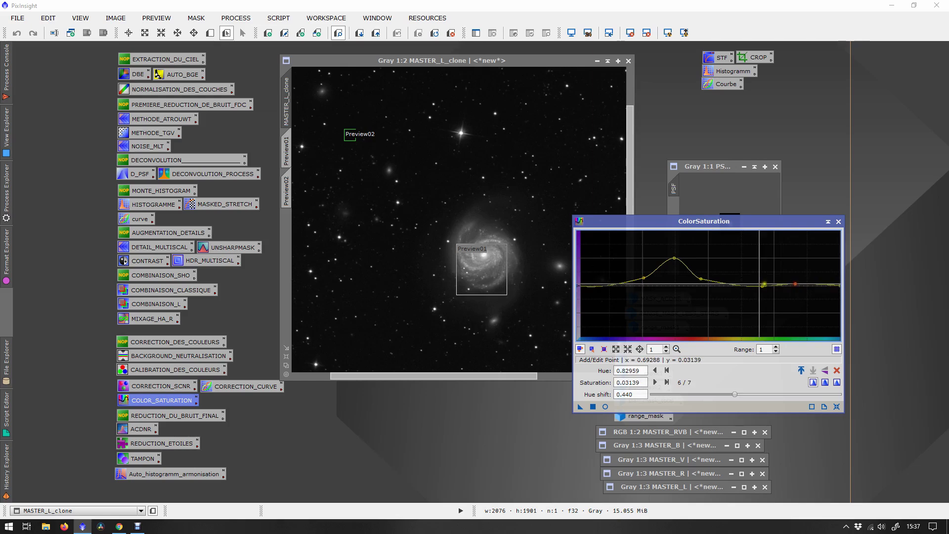
pyautogui.click(660, 274)
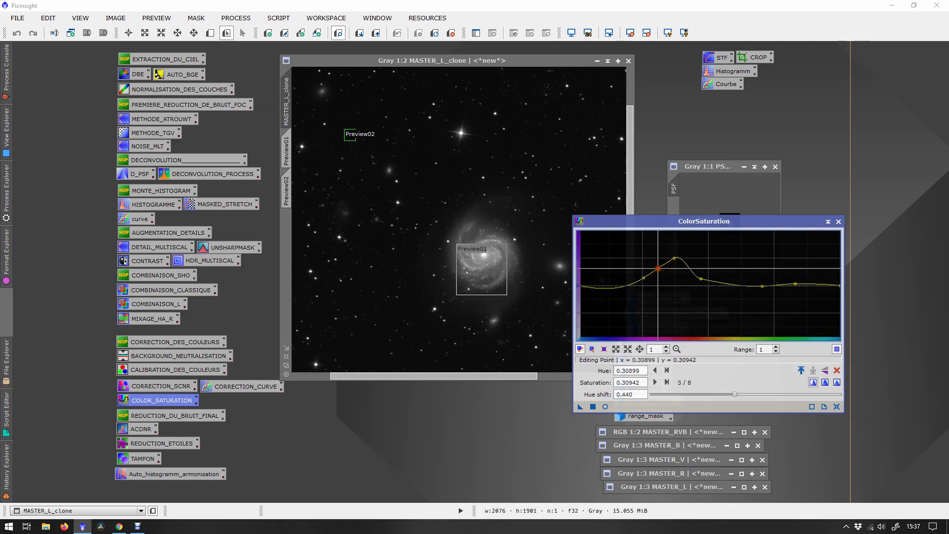
# Step: Add a curve point near hue 0.33, reset the curve, lower its end to about -1.19, and close ColorSaturation unapplied
pyautogui.click(663, 276)
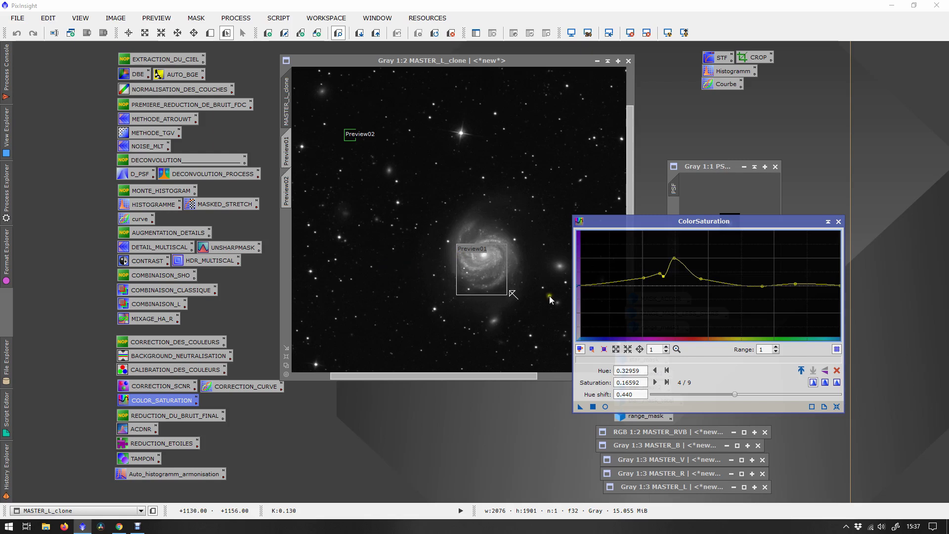
pyautogui.click(838, 407)
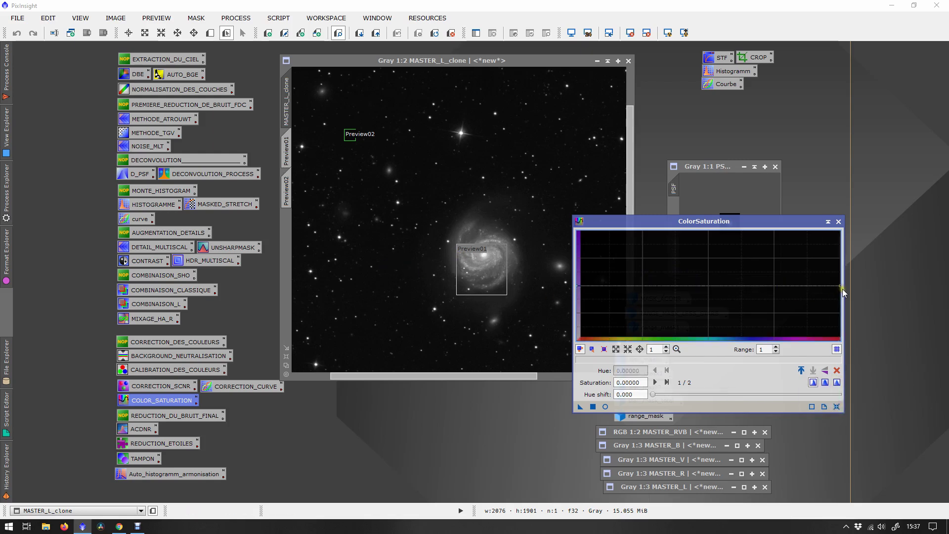
pyautogui.moveTo(841, 286); pyautogui.dragTo(842, 352)
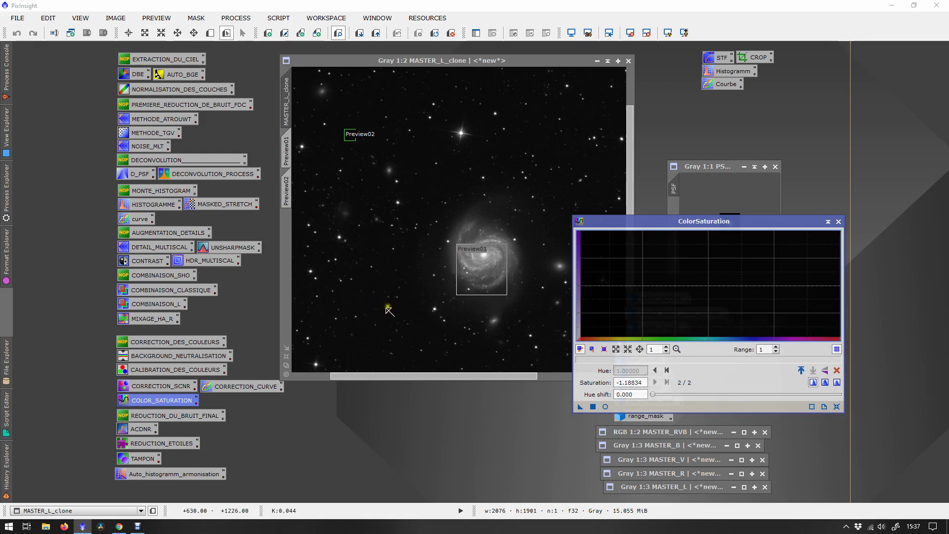
pyautogui.click(389, 340)
pyautogui.click(838, 222)
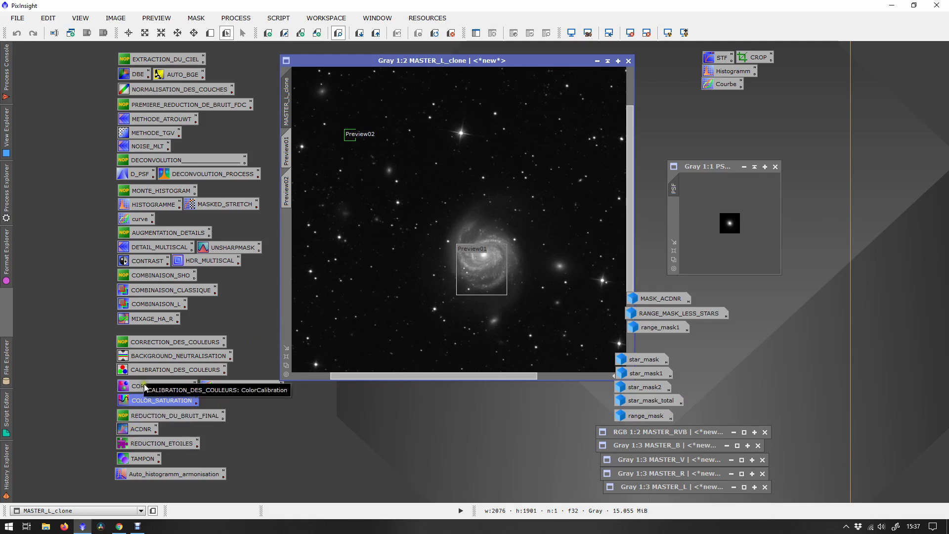
# Step: Open COMBINAISON_L, review its MASTER_L luminance source and the Lightness and Saturation transfer functions, and close it unapplied
pyautogui.click(143, 205)
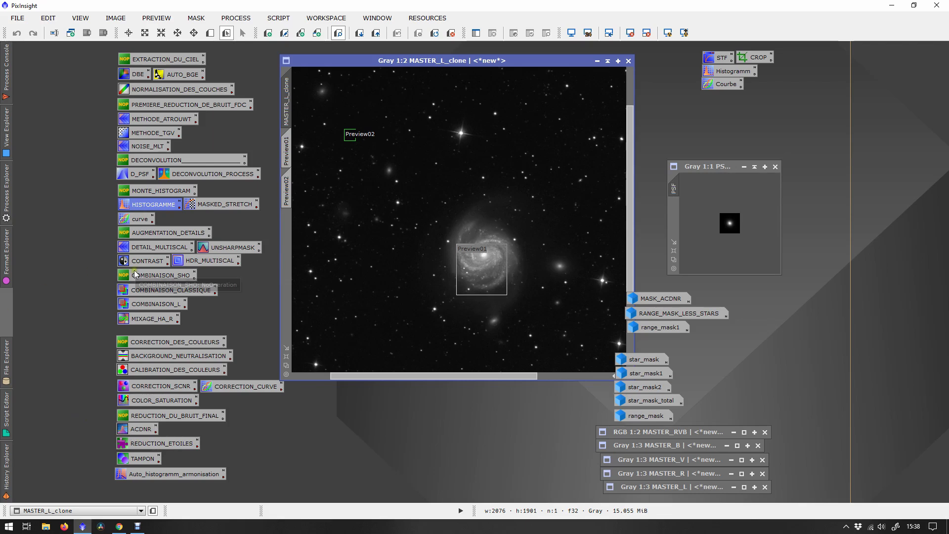
pyautogui.doubleClick(148, 305)
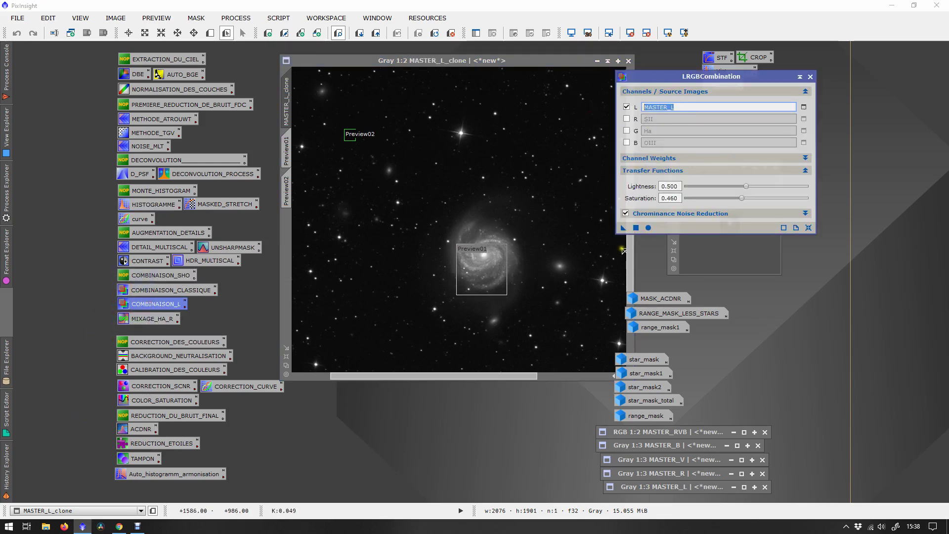
pyautogui.moveTo(623, 228)
pyautogui.mouseDown()
pyautogui.moveTo(585, 229)
pyautogui.moveTo(623, 225)
pyautogui.mouseUp()
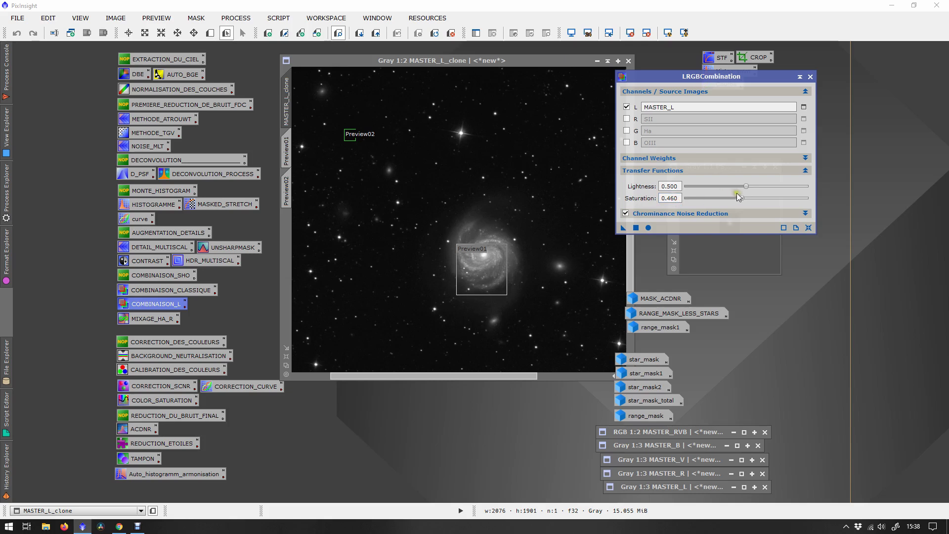
pyautogui.scroll(-5, 739, 198)
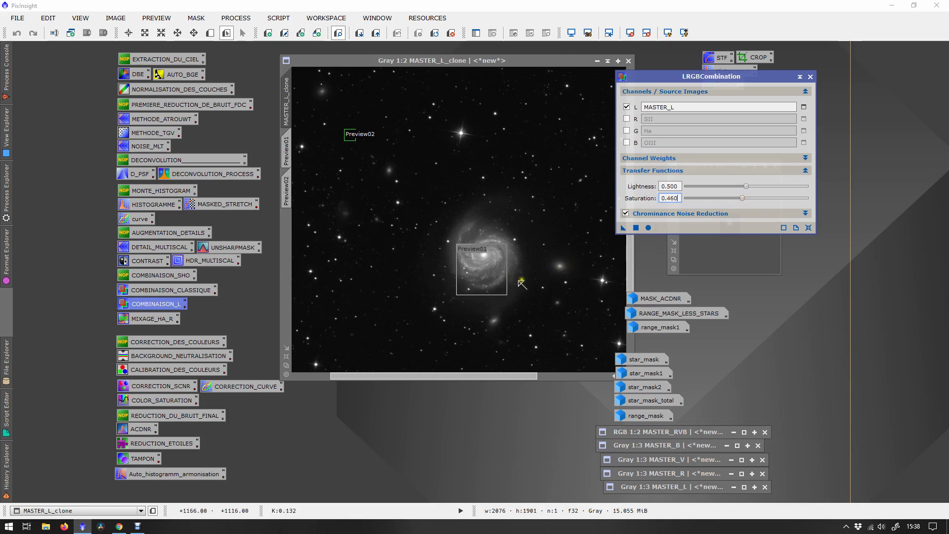
pyautogui.click(810, 77)
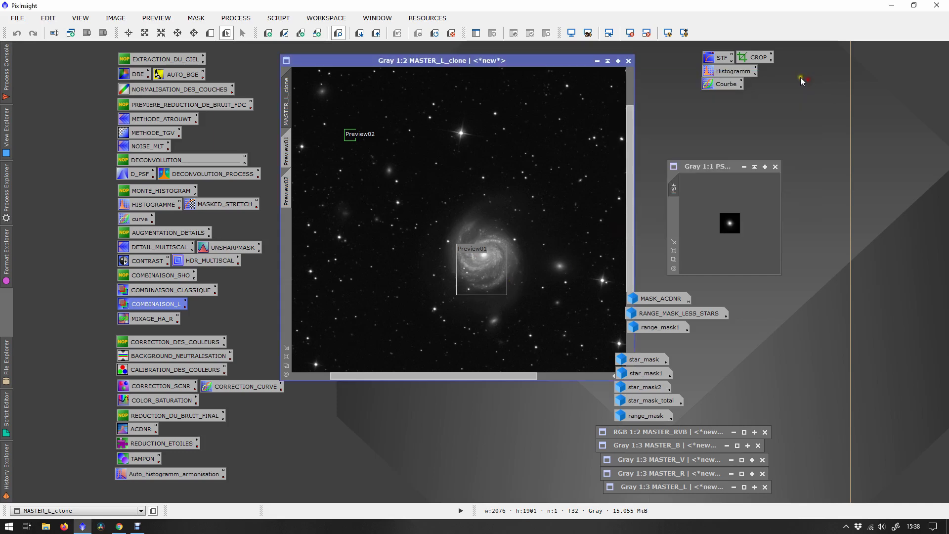
# Step: Open MIXAGE_HA_R, point out the Ha term in the R/K expression, try another multiplier for it, and close PixelMath unapplied
pyautogui.doubleClick(168, 318)
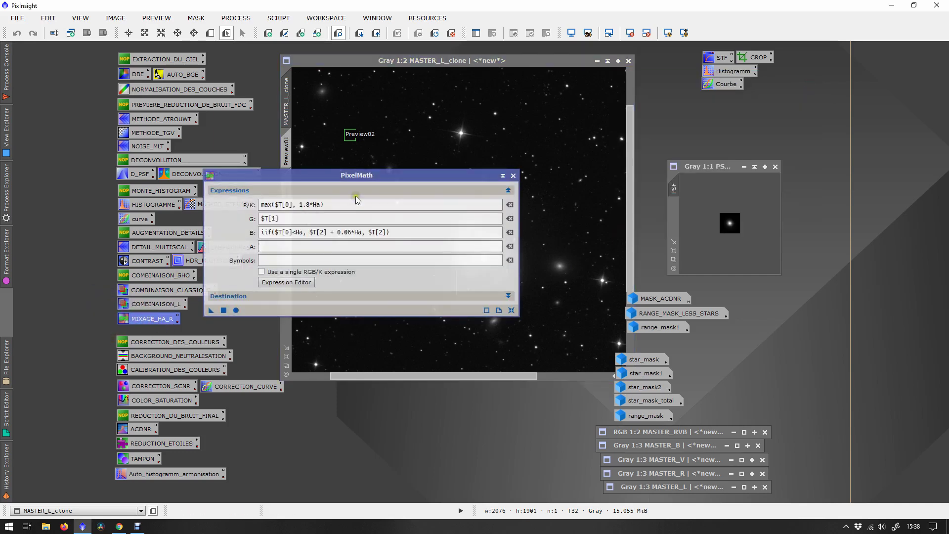
pyautogui.moveTo(346, 179); pyautogui.dragTo(384, 229)
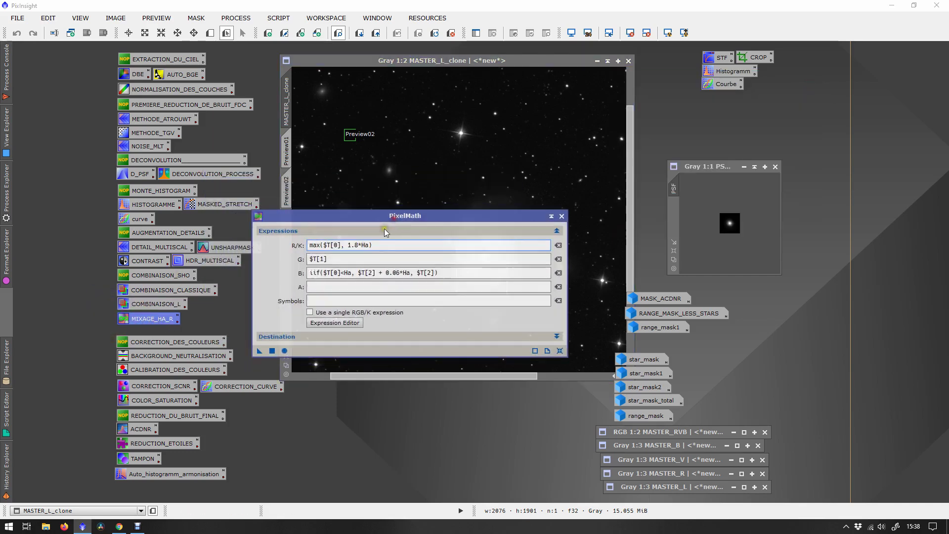
pyautogui.doubleClick(364, 245)
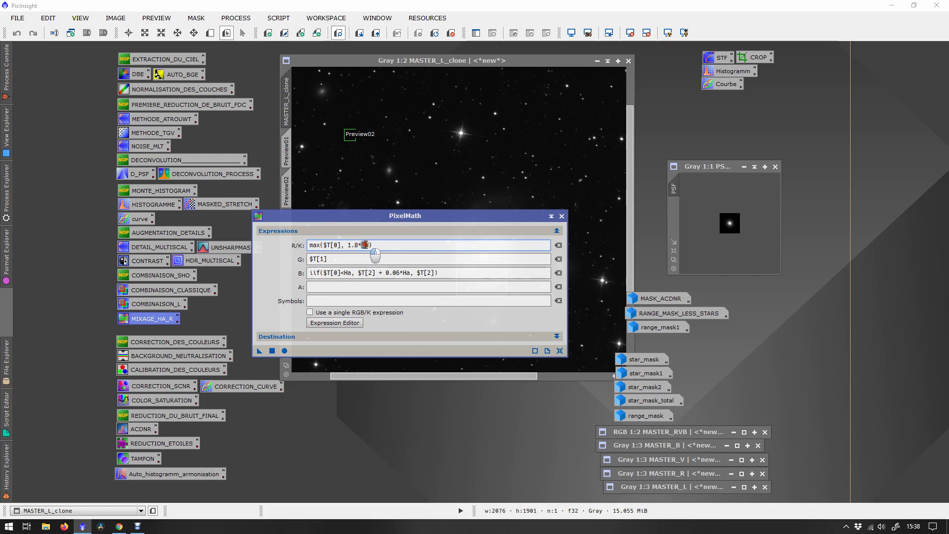
pyautogui.click(369, 245)
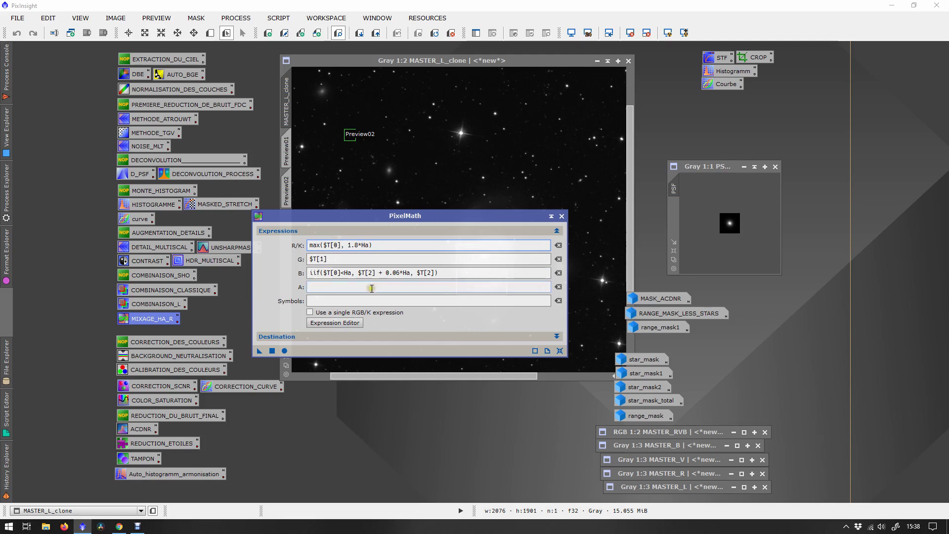
pyautogui.click(359, 245)
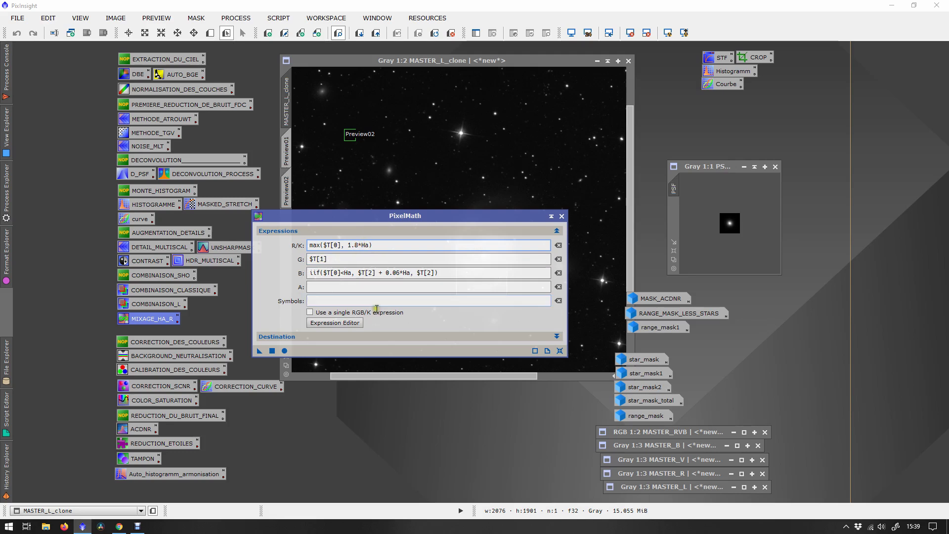
pyautogui.doubleClick(357, 245)
pyautogui.write('3')
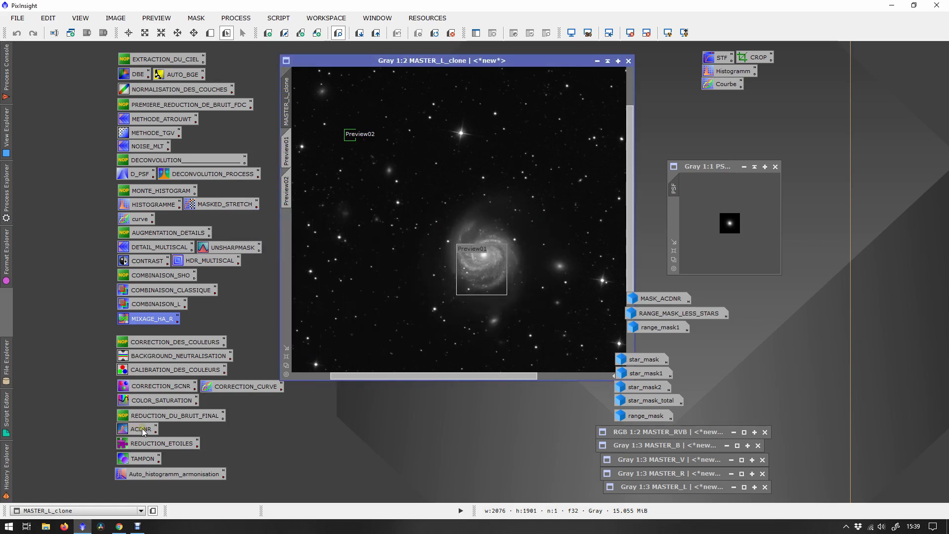
# Step: Open ACDNR and compare its noise reduction settings for Lightness and Chrominance
pyautogui.doubleClick(141, 429)
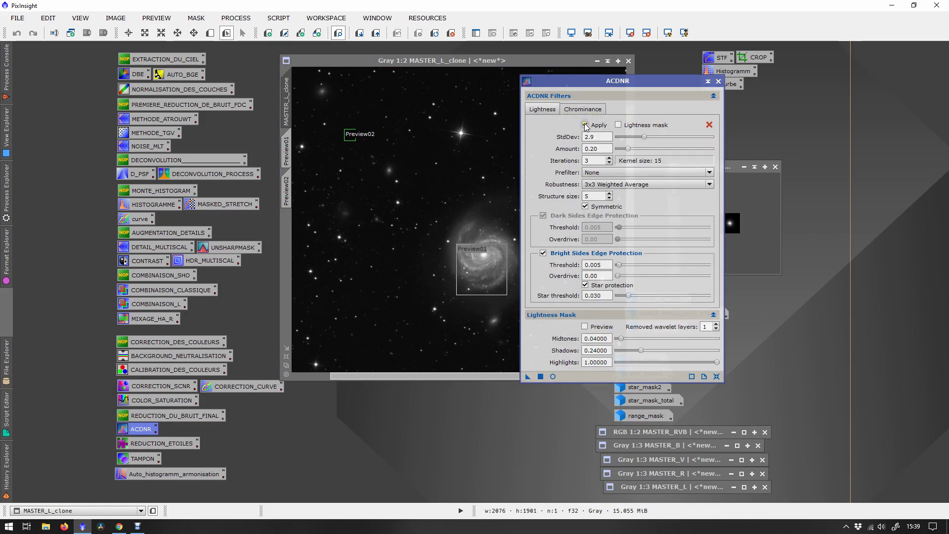
pyautogui.click(546, 110)
pyautogui.click(584, 109)
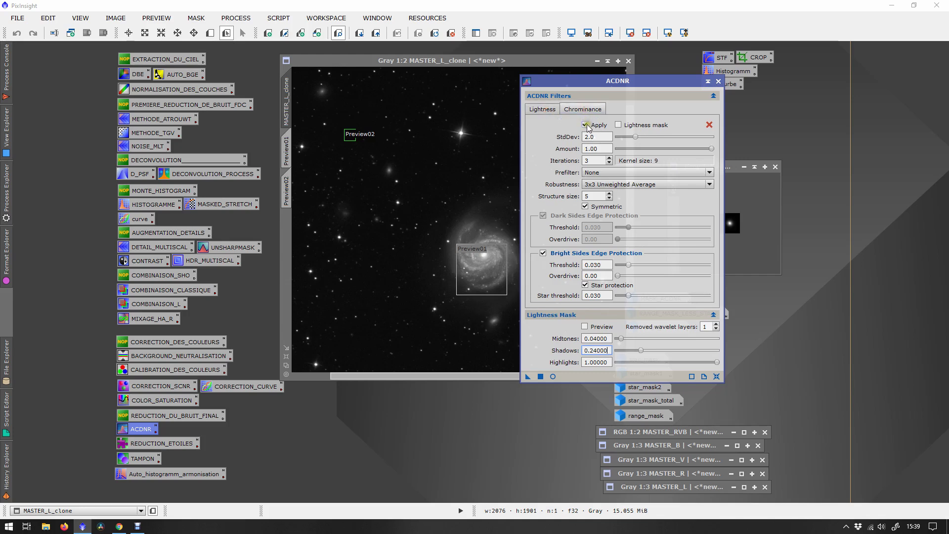
pyautogui.click(540, 110)
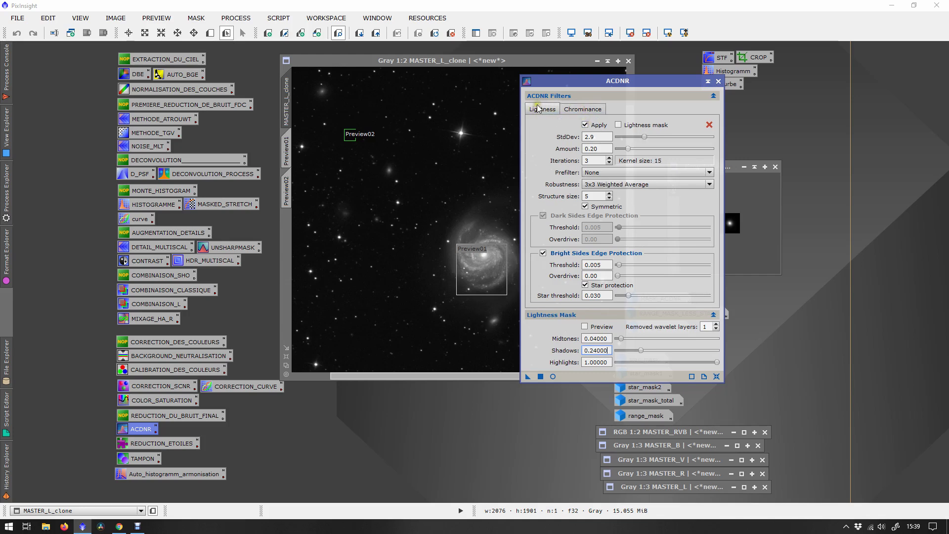
pyautogui.click(586, 110)
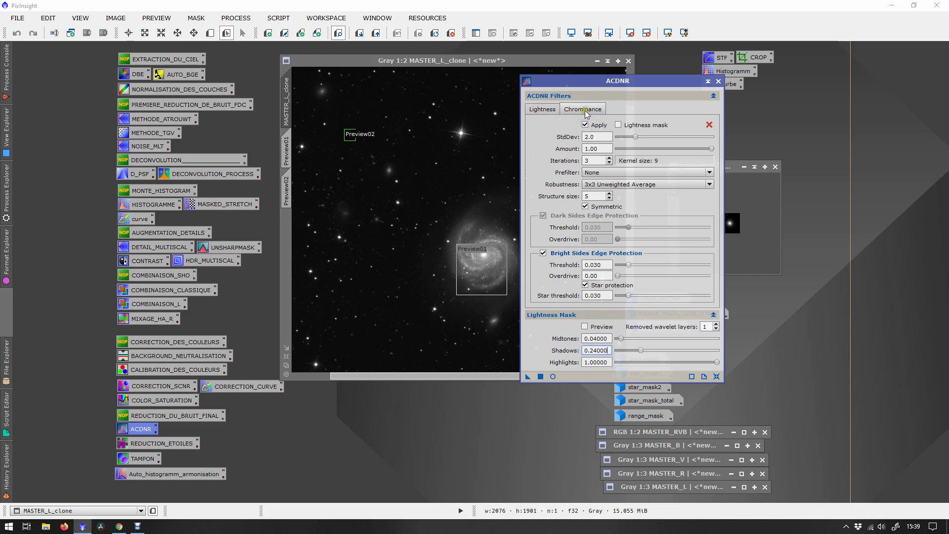
pyautogui.click(544, 110)
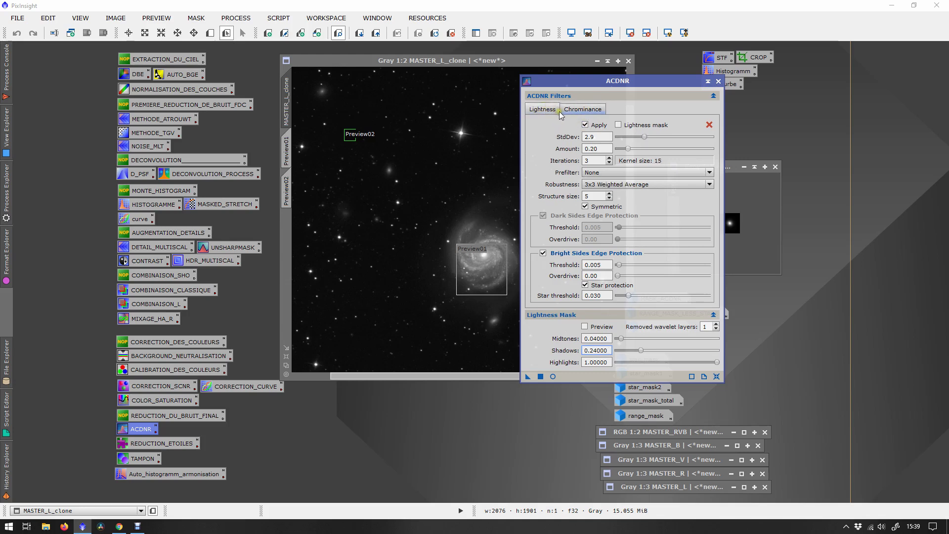
# Step: Disable ACDNR's lightness noise reduction and set the chrominance StdDev to 2.5
pyautogui.click(586, 125)
pyautogui.click(582, 111)
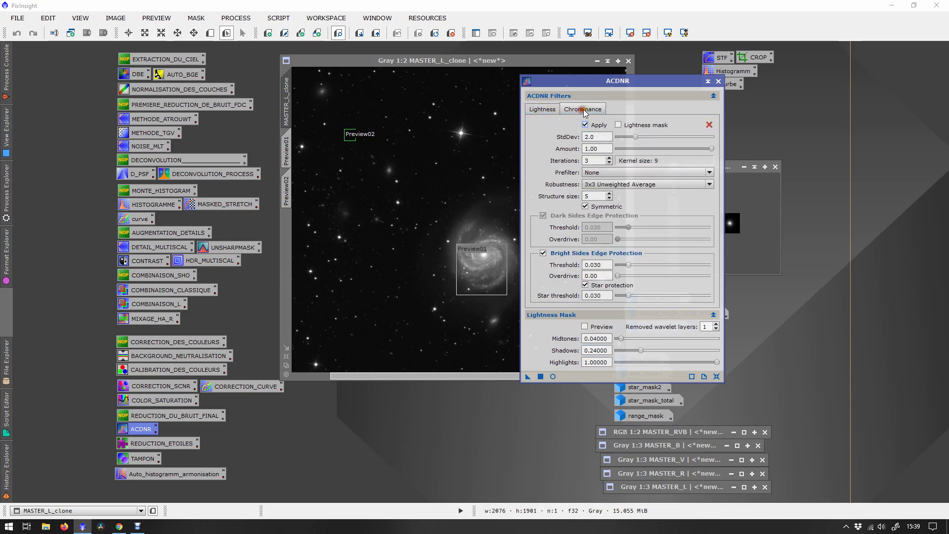
pyautogui.click(544, 109)
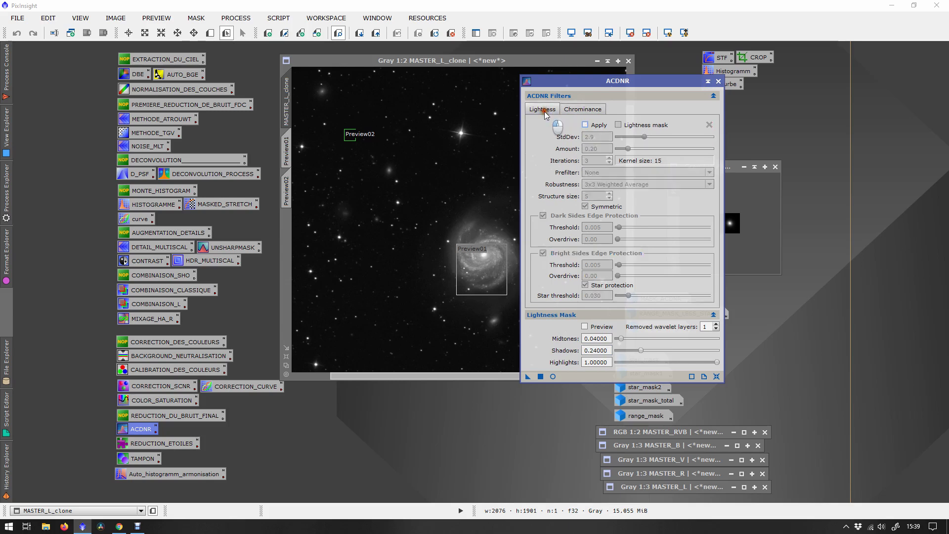
pyautogui.click(581, 109)
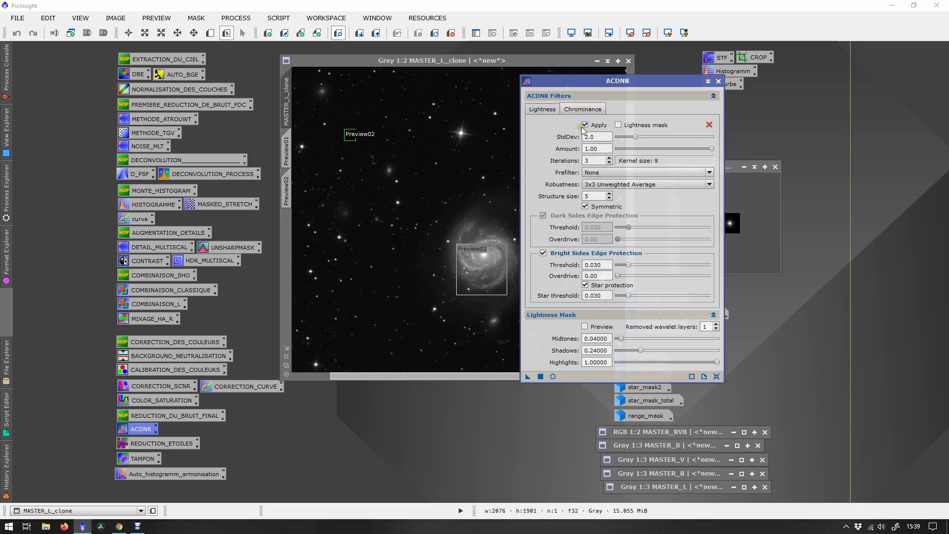
pyautogui.moveTo(635, 137)
pyautogui.mouseDown()
pyautogui.moveTo(653, 139)
pyautogui.moveTo(641, 137)
pyautogui.mouseUp()
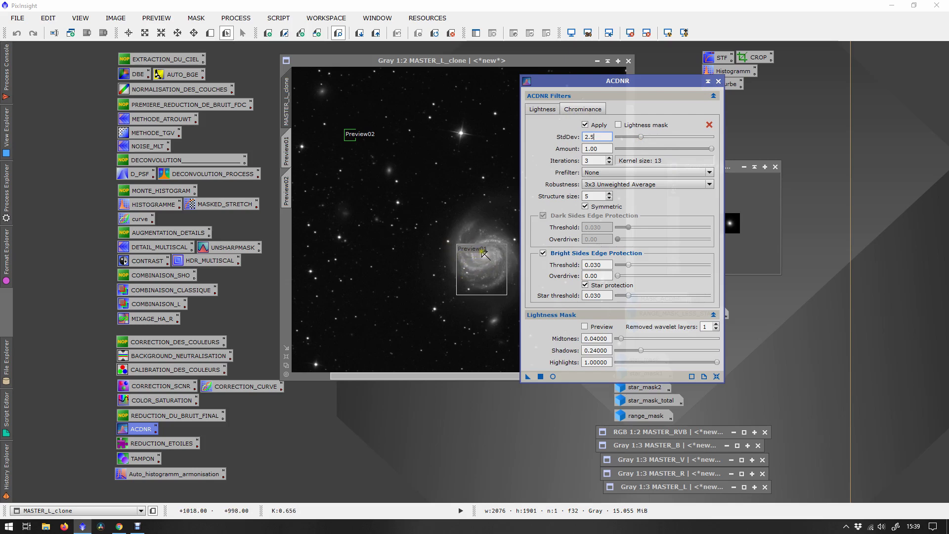
# Step: Open REDUCTION_ETOILES to view its Morphological Selection settings, close it unapplied, and inspect the stars in MASTER_L_clone
pyautogui.doubleClick(162, 443)
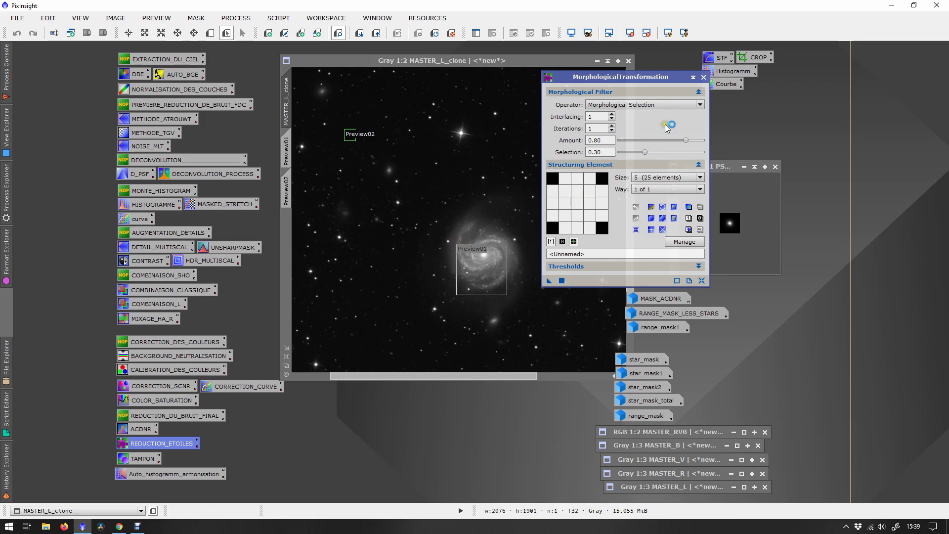
pyautogui.click(703, 77)
pyautogui.scroll(-1, 504, 202)
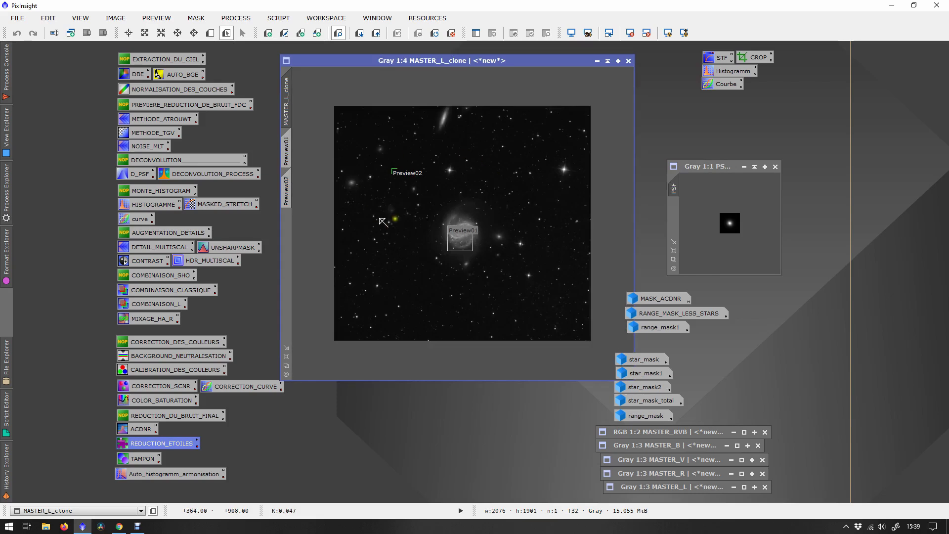
pyautogui.scroll(2, 392, 252)
pyautogui.moveTo(392, 252); pyautogui.dragTo(562, 114)
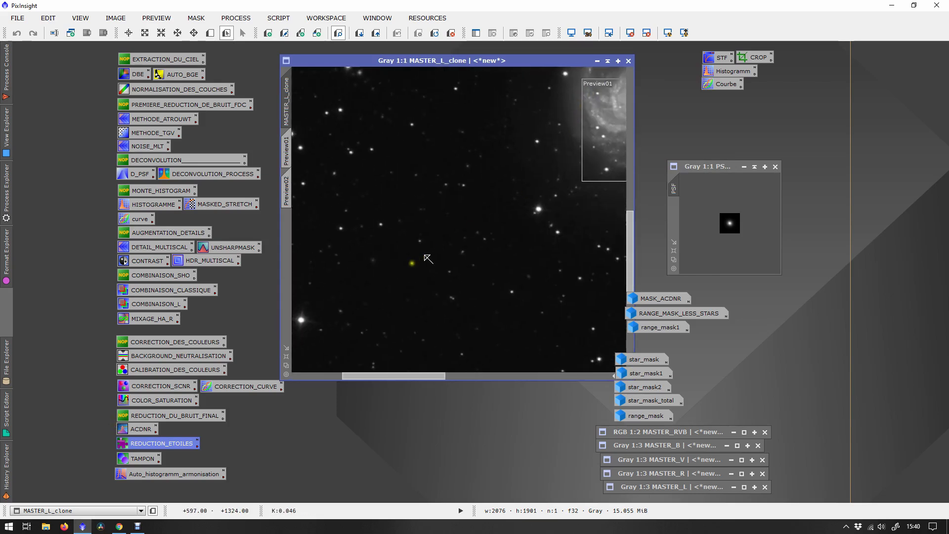
# Step: Open TAMPON to view the CloneStamp brush settings, and cancel its dynamic session
pyautogui.doubleClick(140, 458)
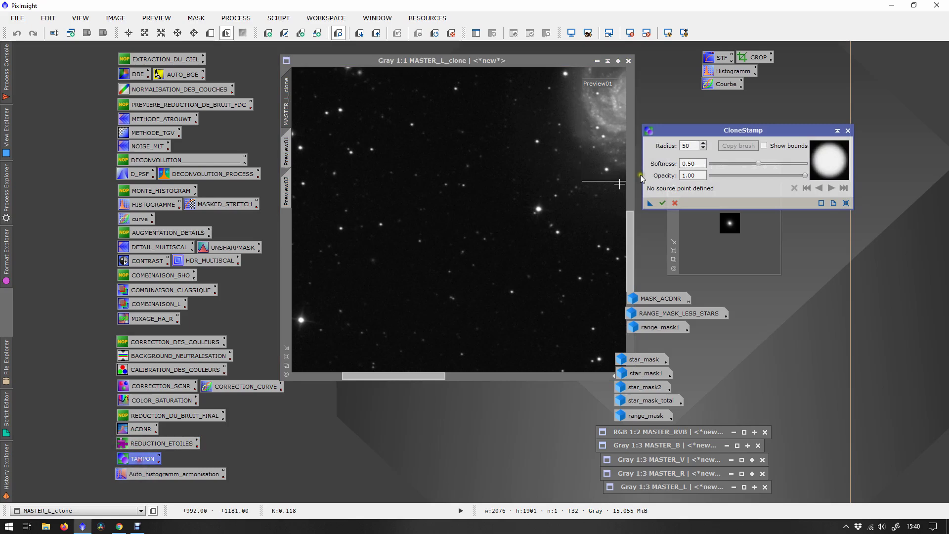
pyautogui.click(848, 133)
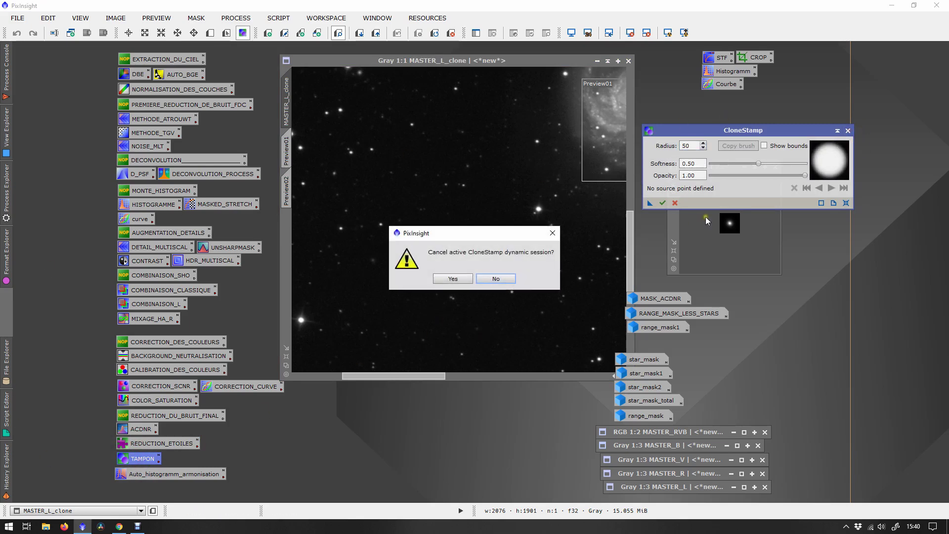
pyautogui.click(461, 277)
# Step: Open Auto_histogramm_armonisation, point out the joint RGB/K target median value, and view the whole MASTER_L_clone image
pyautogui.doubleClick(166, 475)
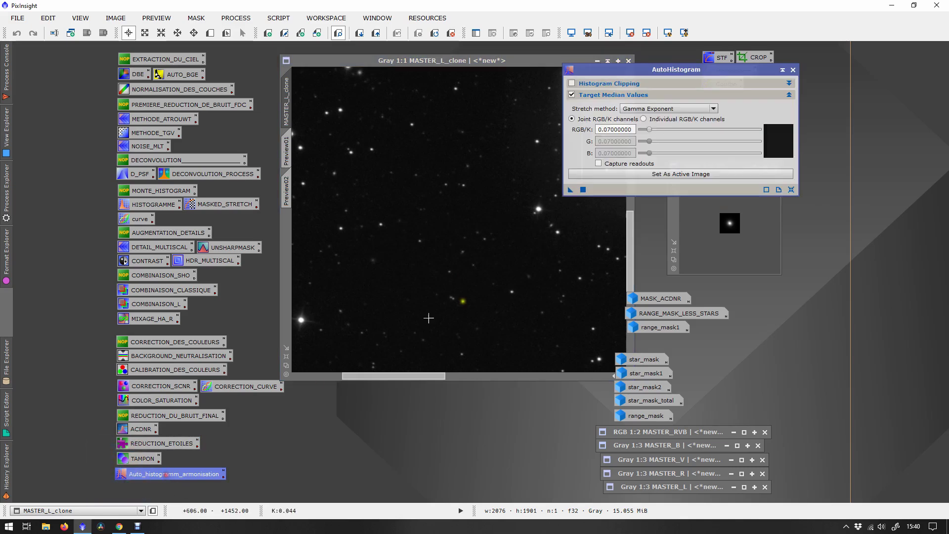
pyautogui.click(611, 129)
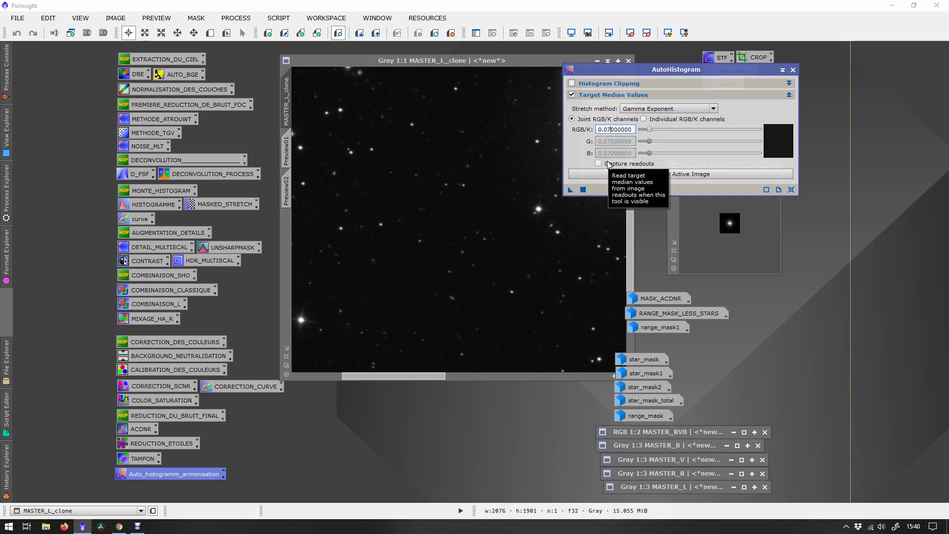
pyautogui.scroll(-1, 572, 232)
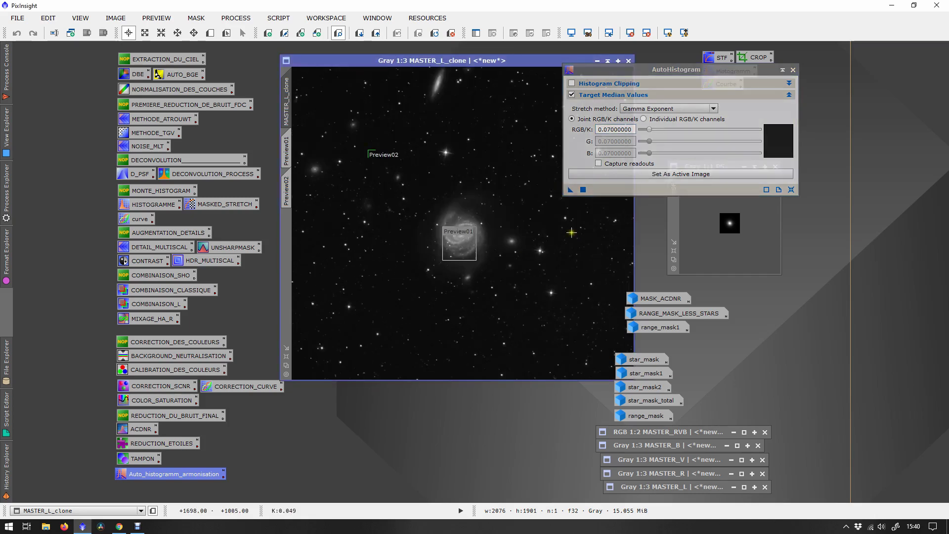
pyautogui.scroll(-2, 569, 233)
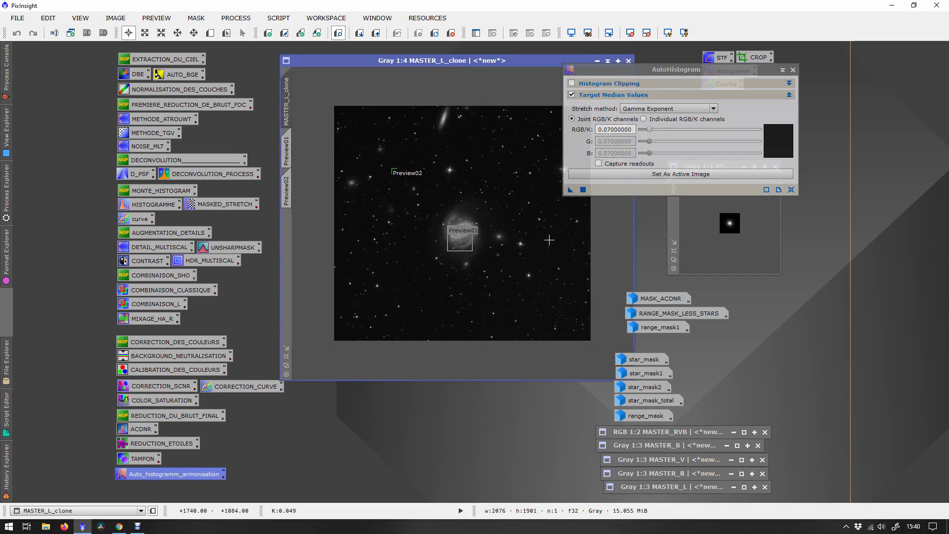